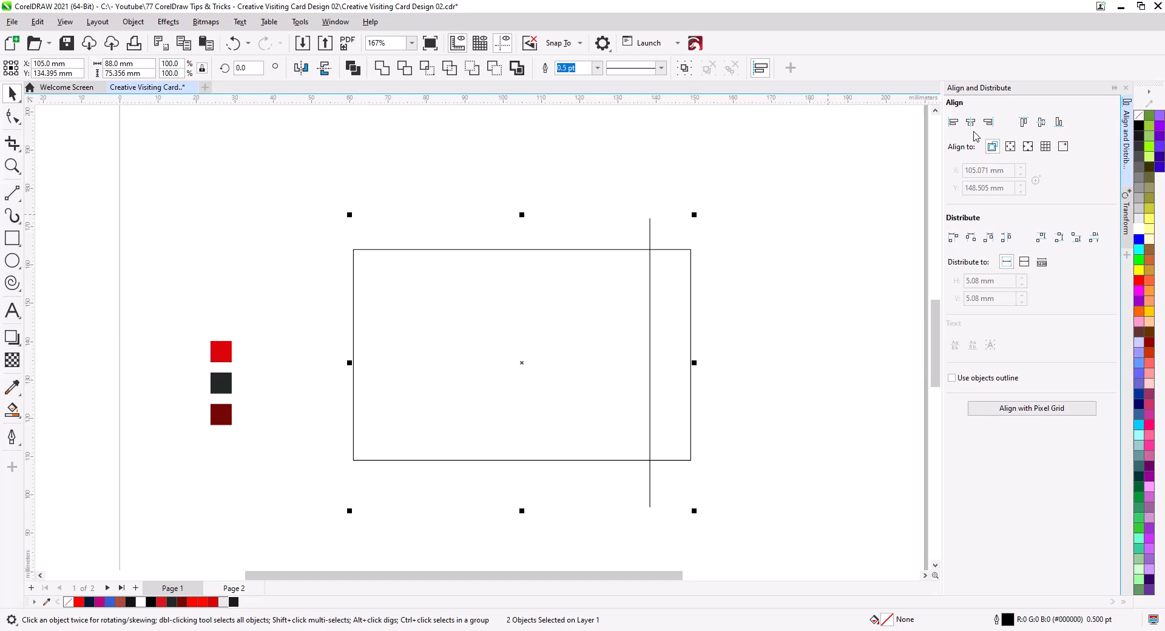
Step: Centre the vertical line on the rectangle's height and shift it about 6 mm toward the rectangle's middle, to X 132.495 mm
left_click(1042, 123)
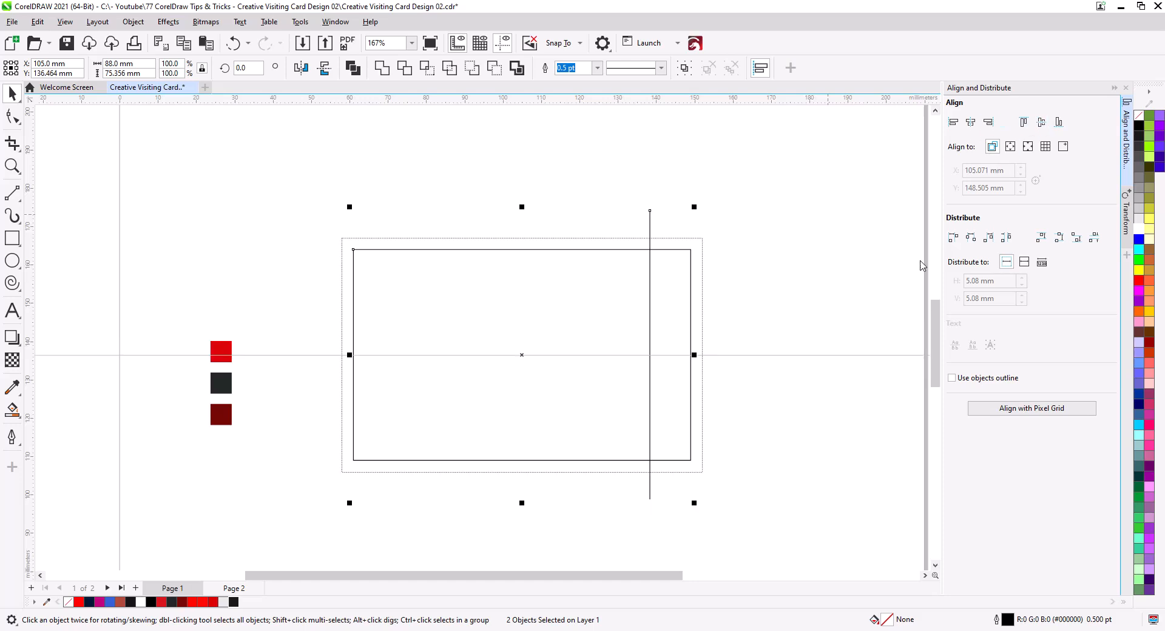
left_click(823, 311)
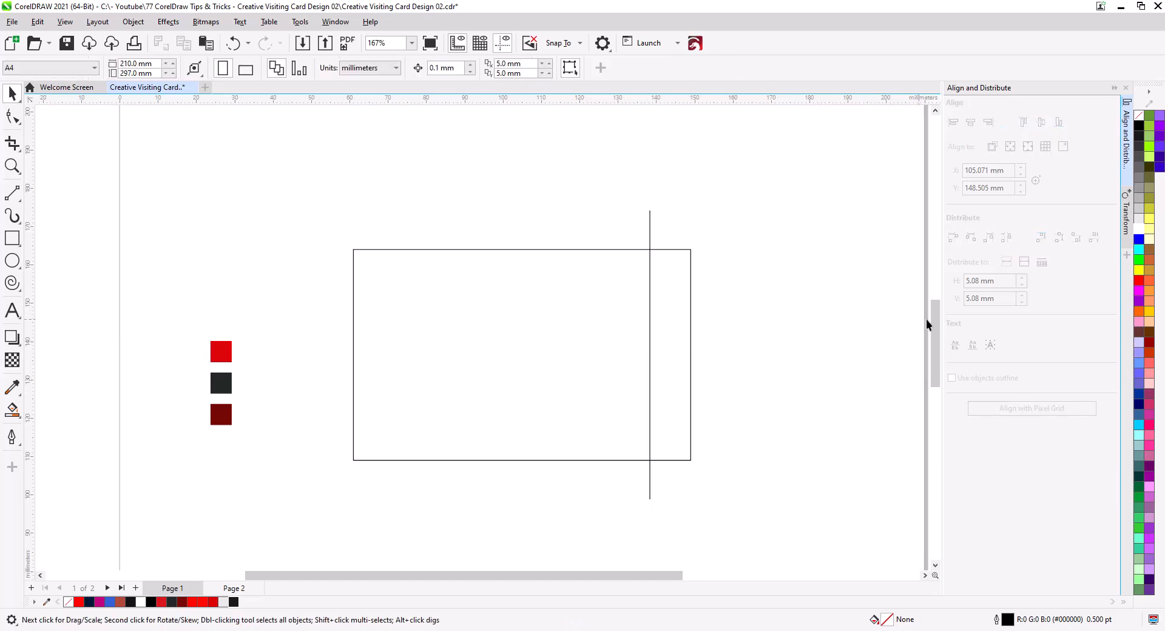
left_click(1126, 221)
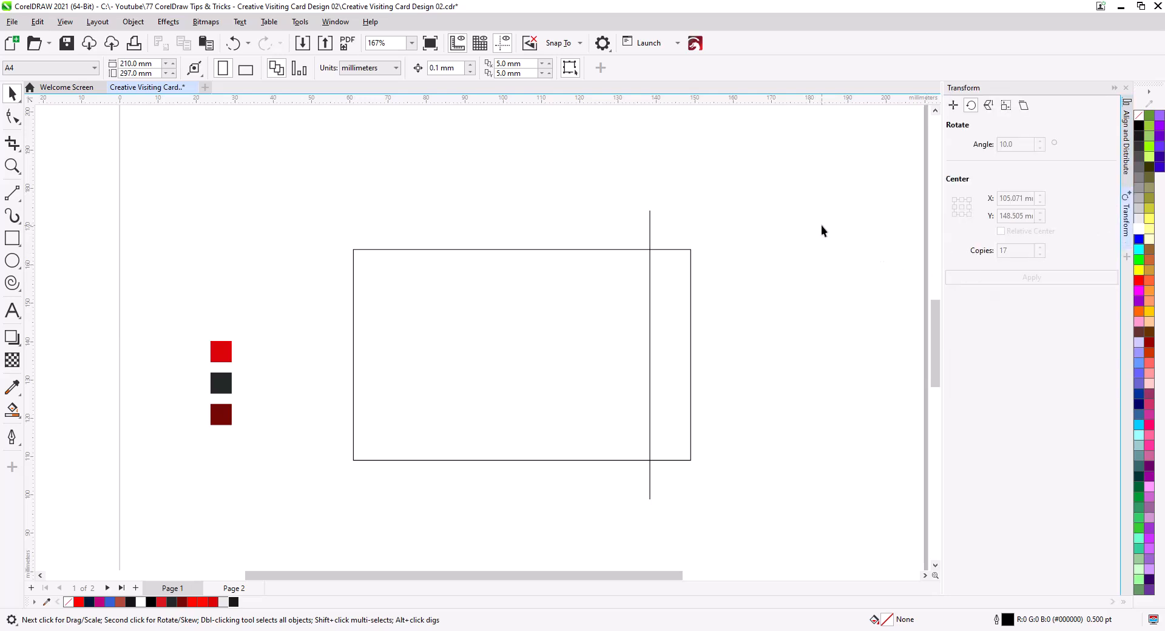
left_click(650, 225)
left_click_drag(650, 356, 627, 358)
left_click(751, 374)
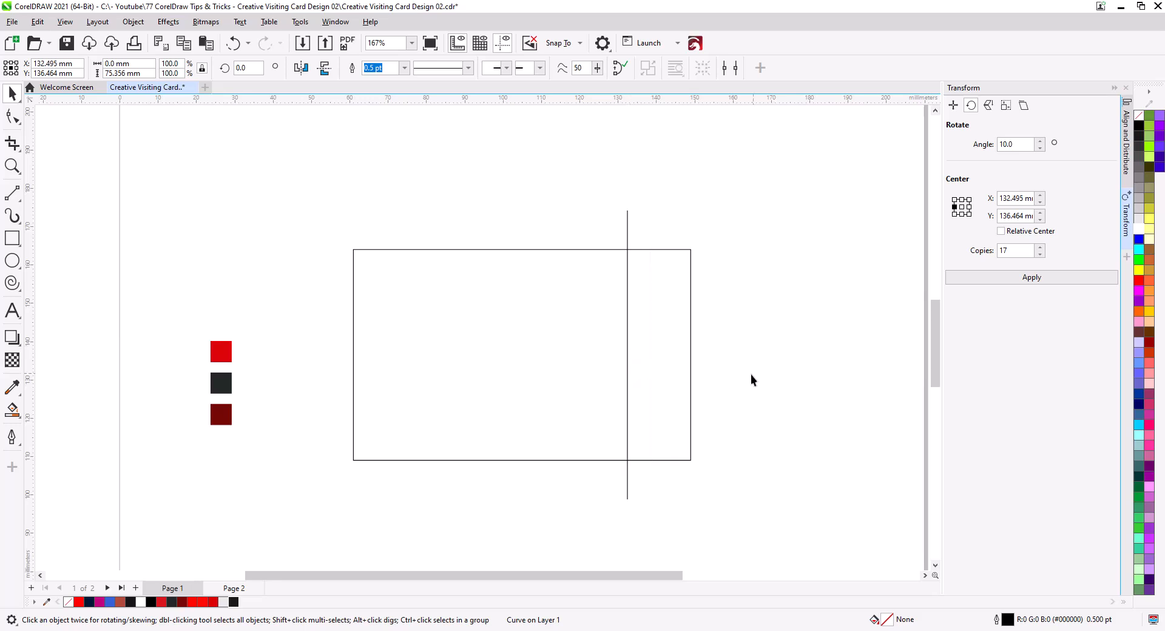
Step: Draw a circle about 9.8 mm across over the line and centre it on the line horizontally and vertically
left_click(13, 261)
left_click_drag(605, 334, 637, 371)
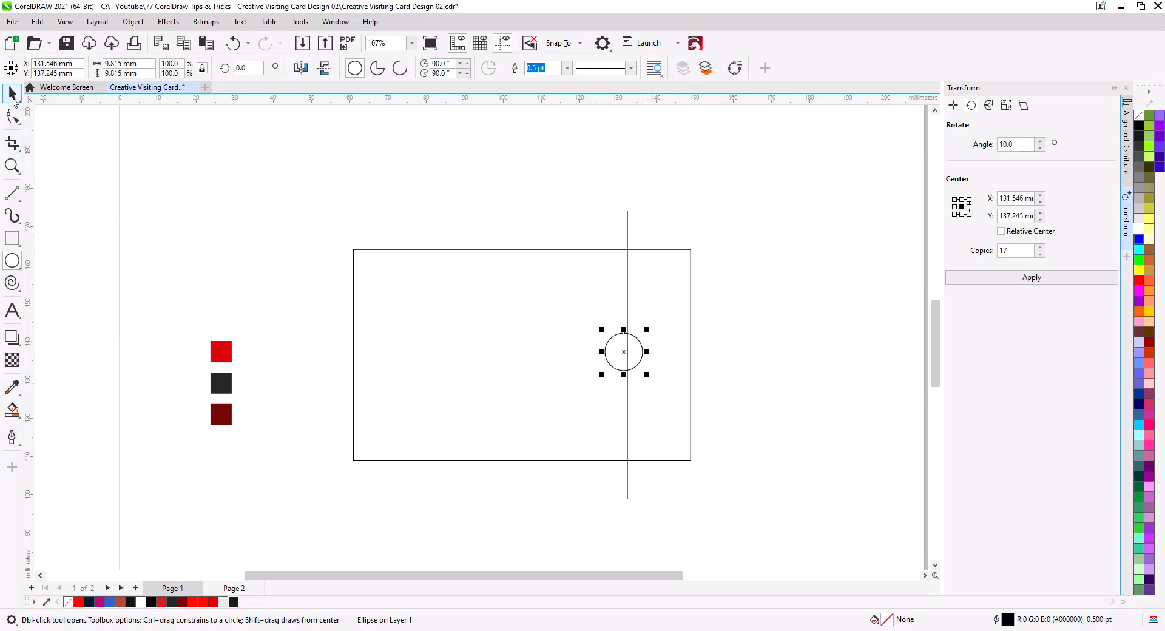
left_click(12, 94)
left_click(629, 486, "shift")
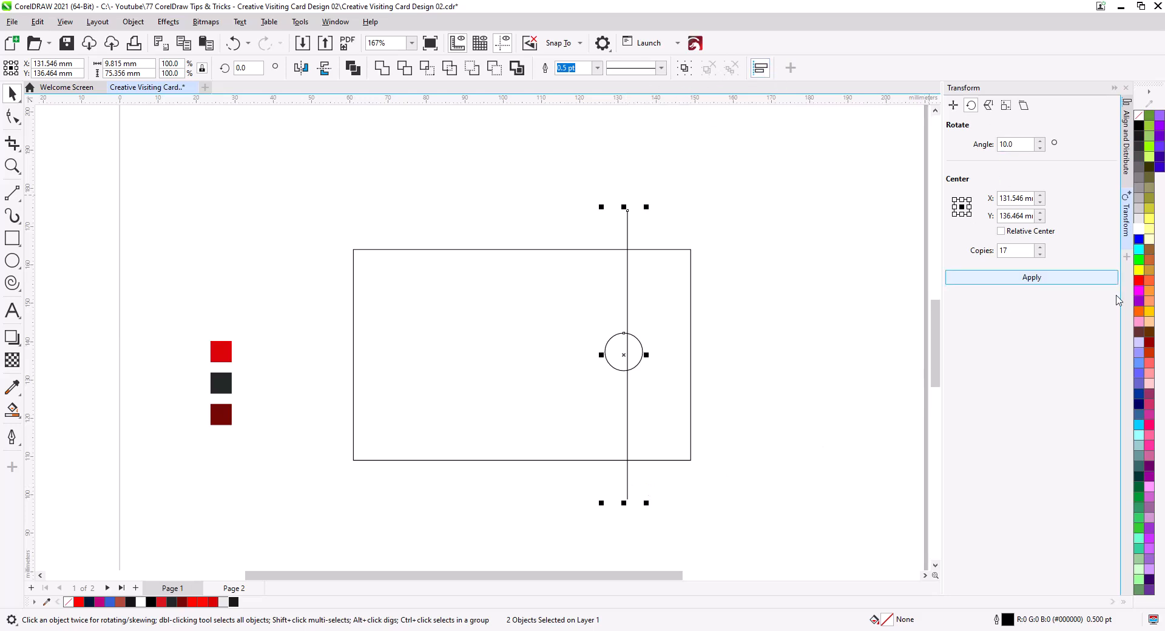
left_click(1128, 156)
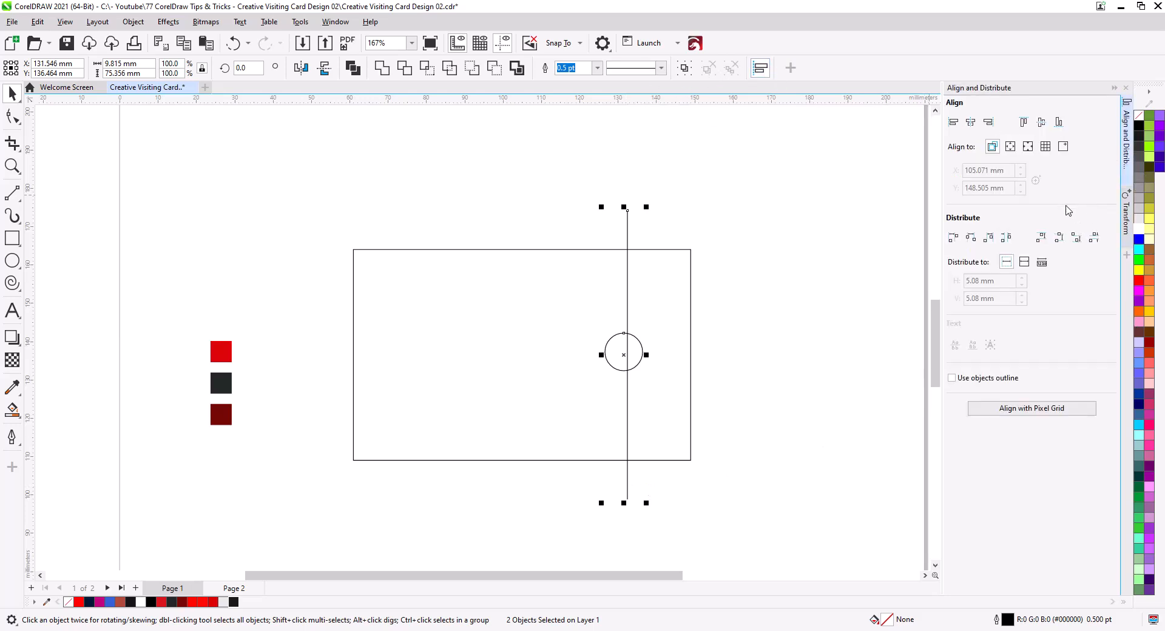
left_click(971, 122)
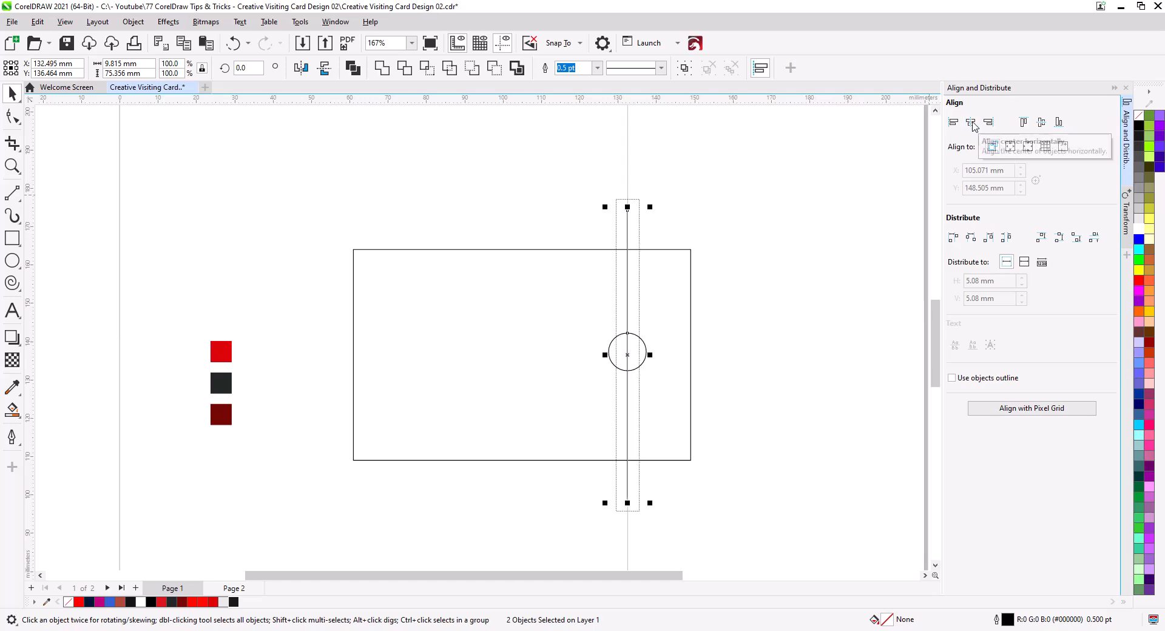
left_click(1041, 122)
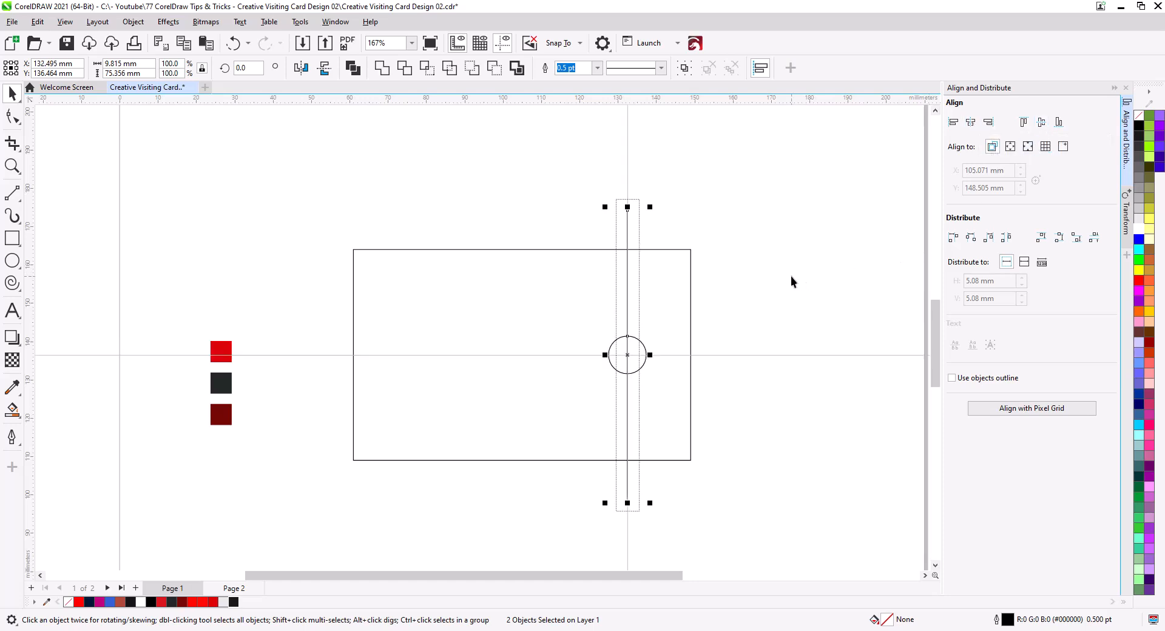
left_click(762, 382)
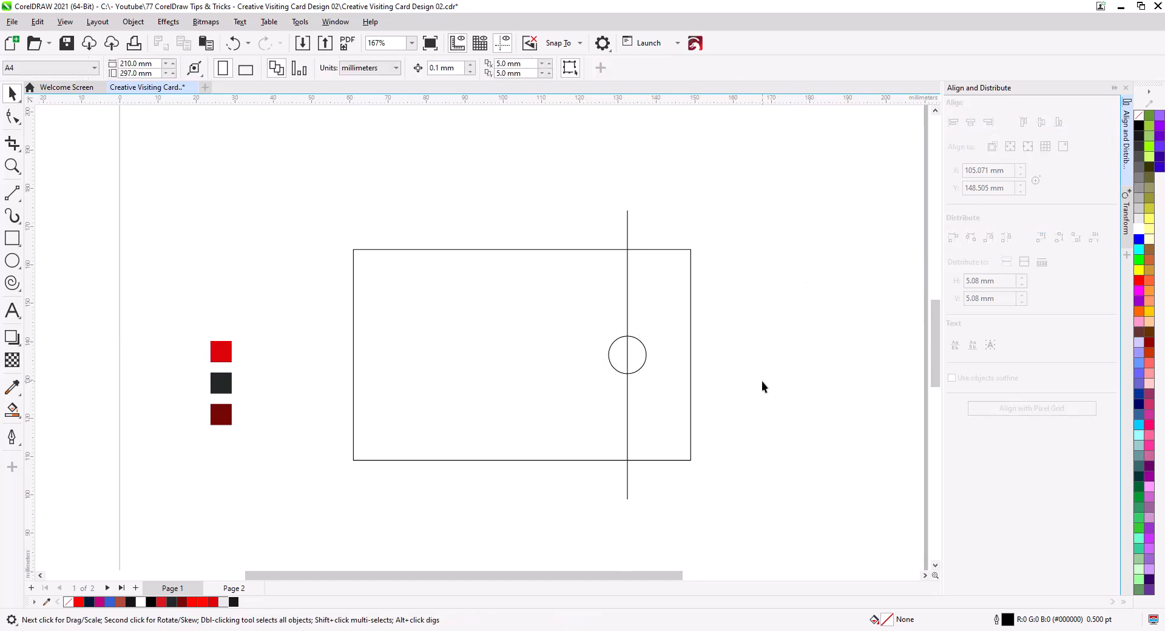
Step: Rotate the vertical line about its centre by 10 degrees with 17 copies to form a full sunburst
left_click(1124, 225)
left_click(626, 237)
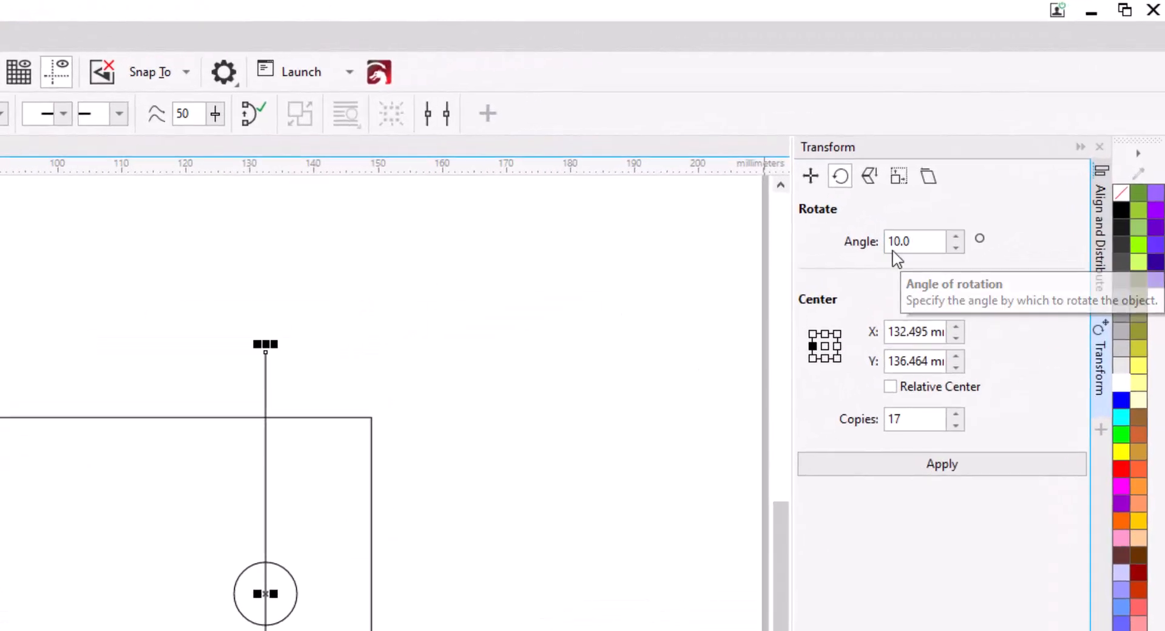
left_click(890, 425)
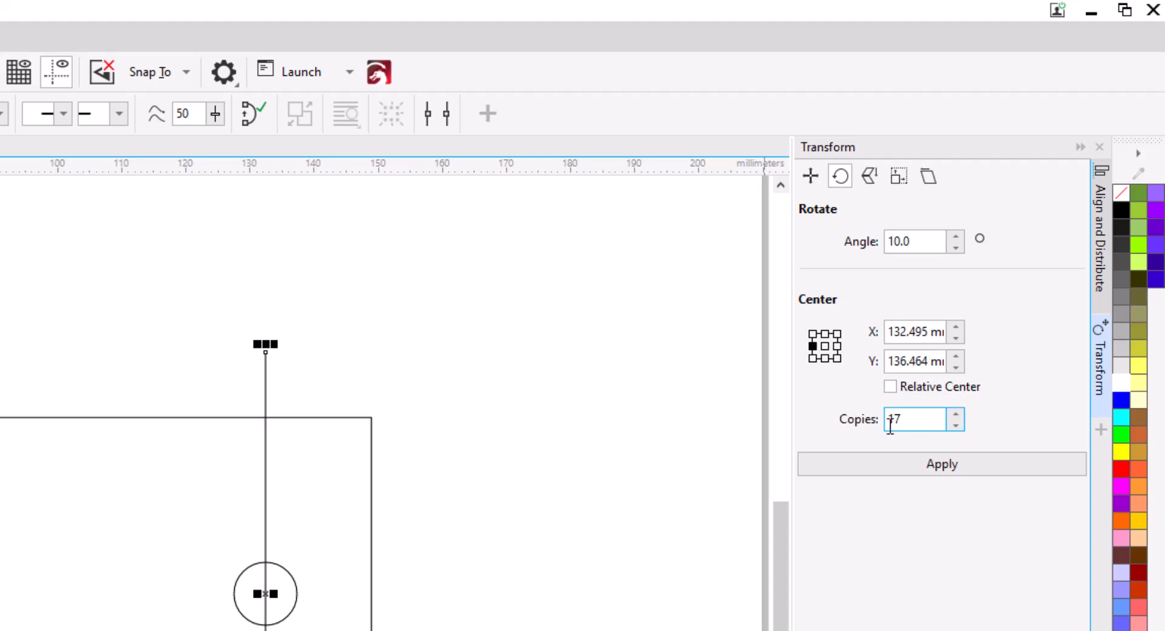
left_click(942, 470)
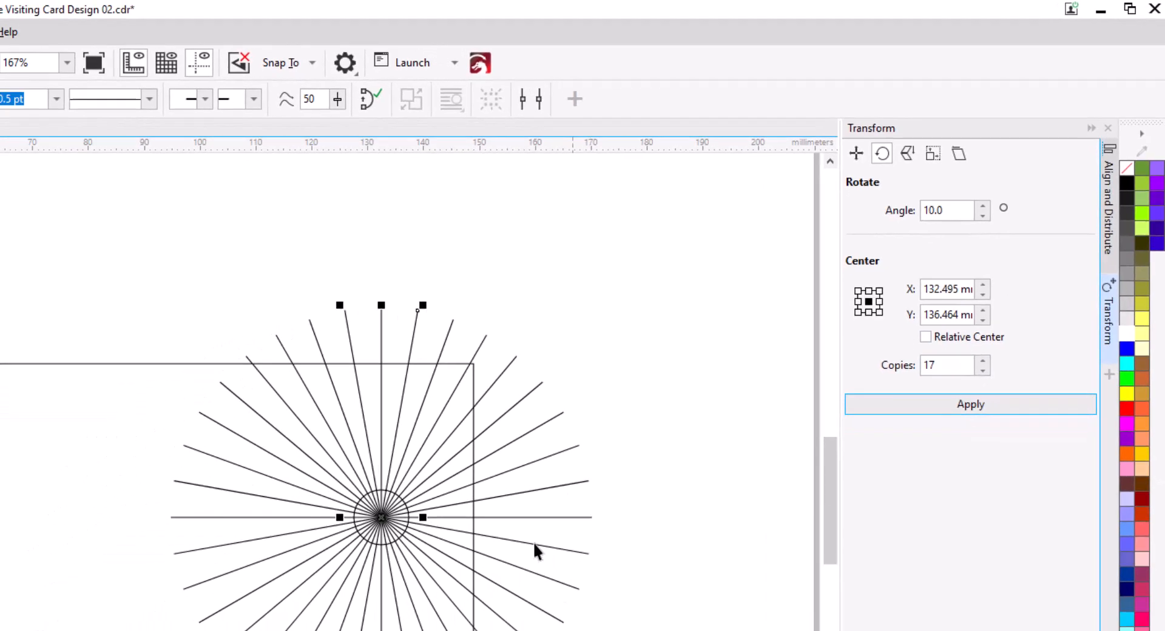
Step: Smart Fill the eight adjacent wedges between the circle and the rectangle's lower-right edges with the brick-red color #B04939
scroll(631, 474, "up", 4)
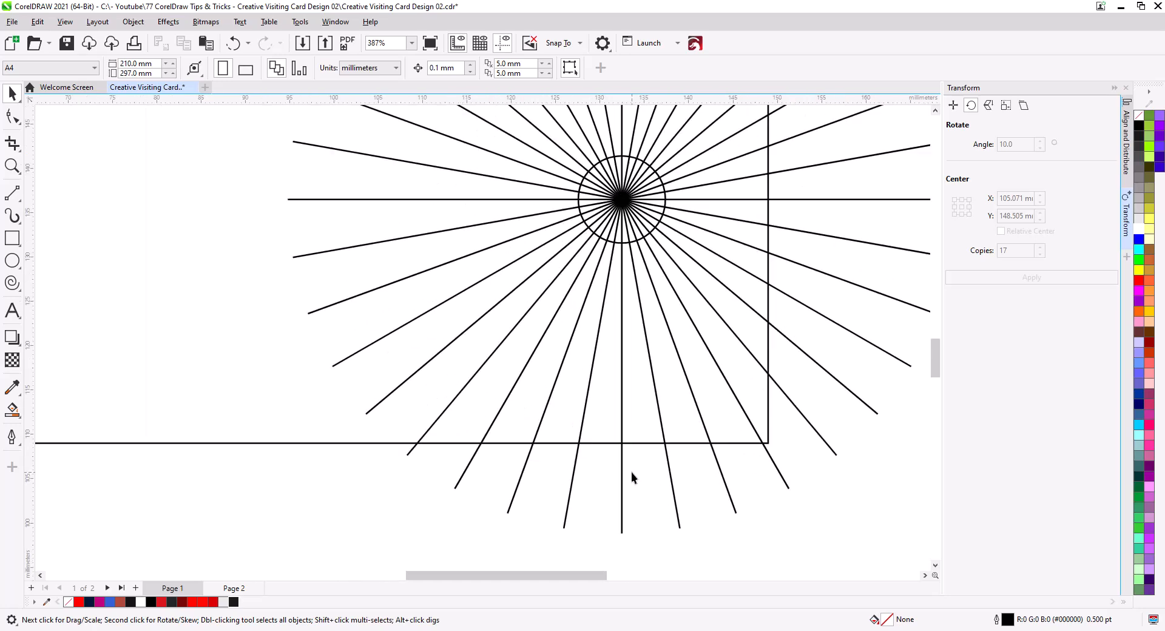
left_click_drag(632, 472, 590, 493)
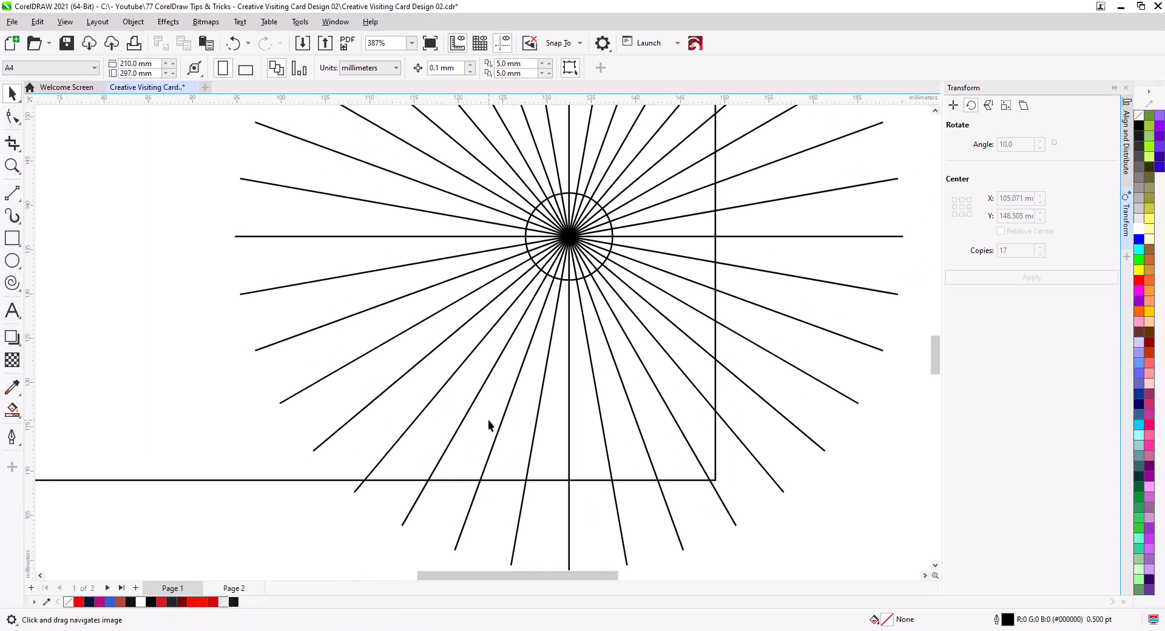
left_click(13, 411)
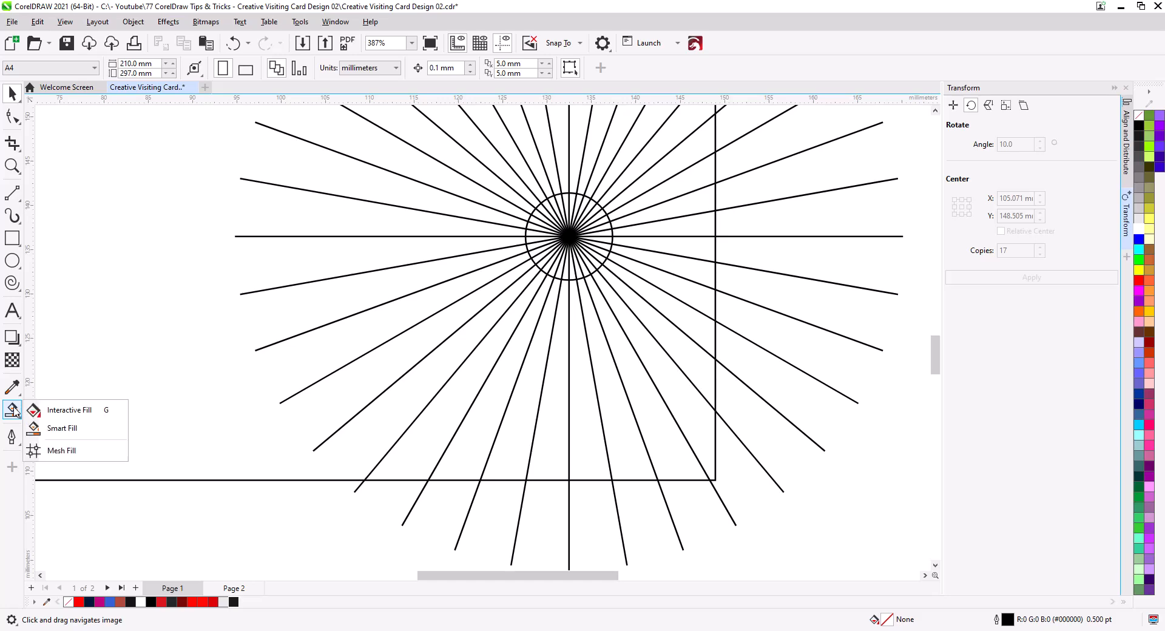
left_click(67, 428)
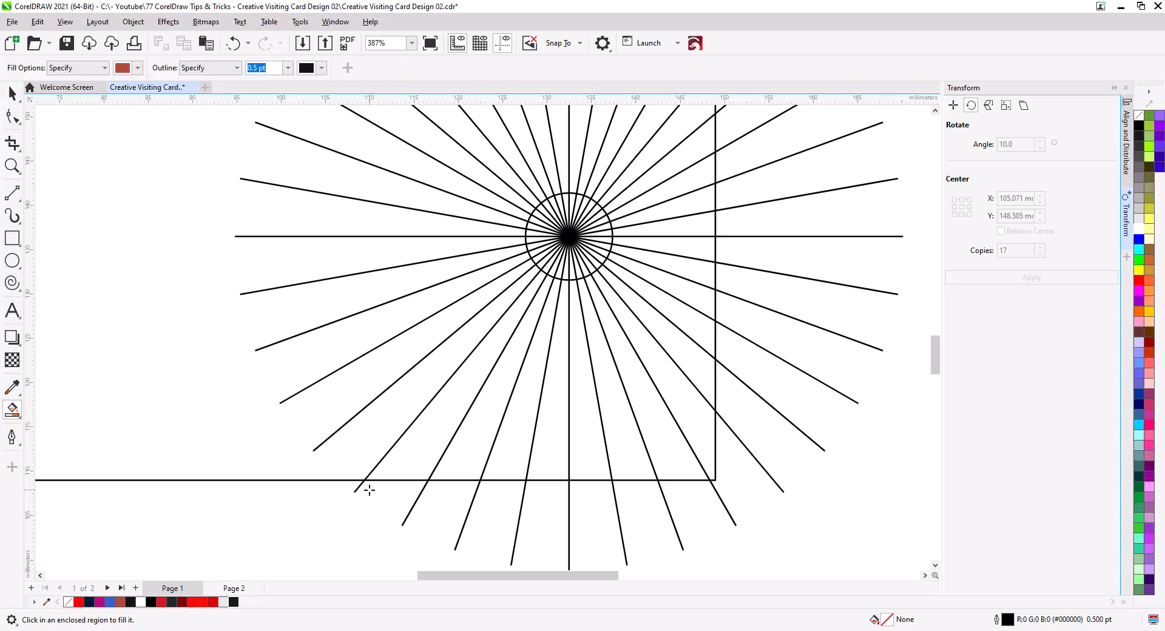
left_click(475, 449)
left_click(516, 452)
left_click(550, 454)
left_click(587, 455)
left_click(629, 453)
left_click(667, 442)
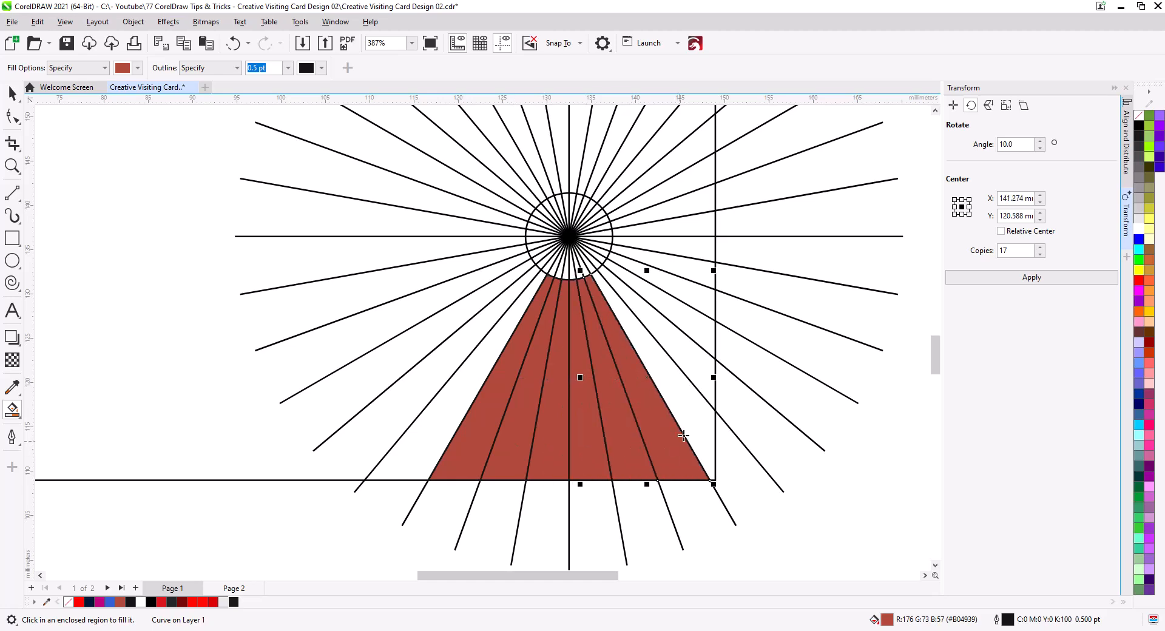
left_click(692, 425)
left_click(699, 362)
Step: Delete the six lines crossing the rectangle's right edge above the filled wedges, keeping the line that rises 30 degrees above horizontal
left_click_drag(681, 348, 621, 473)
scroll(492, 471, "down", 2)
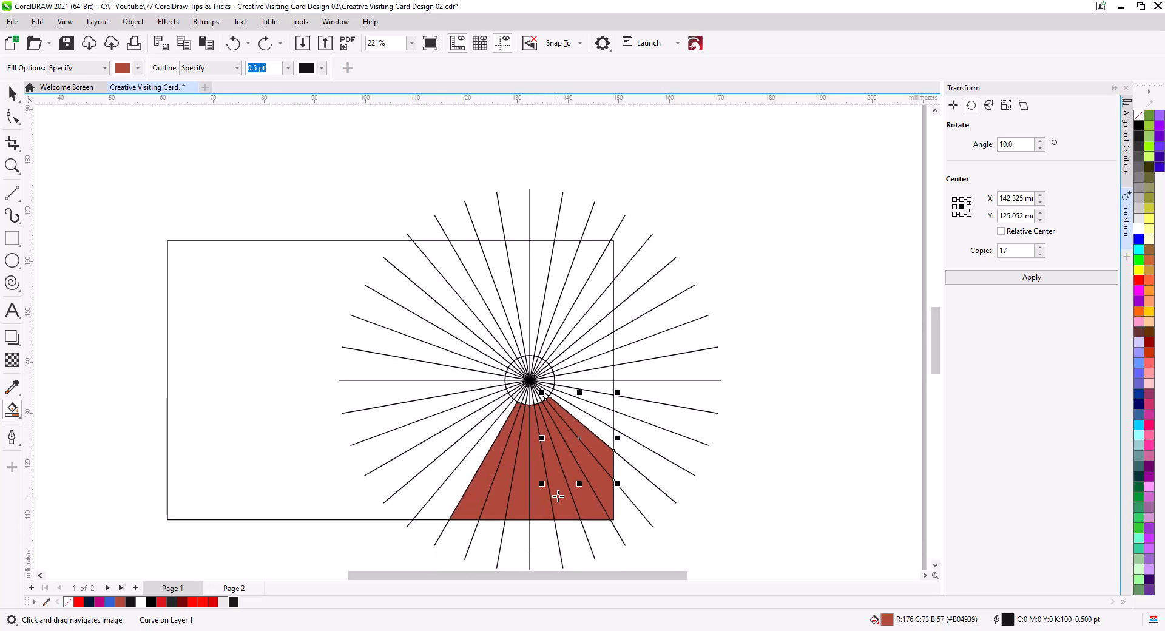
left_click_drag(558, 497, 565, 460)
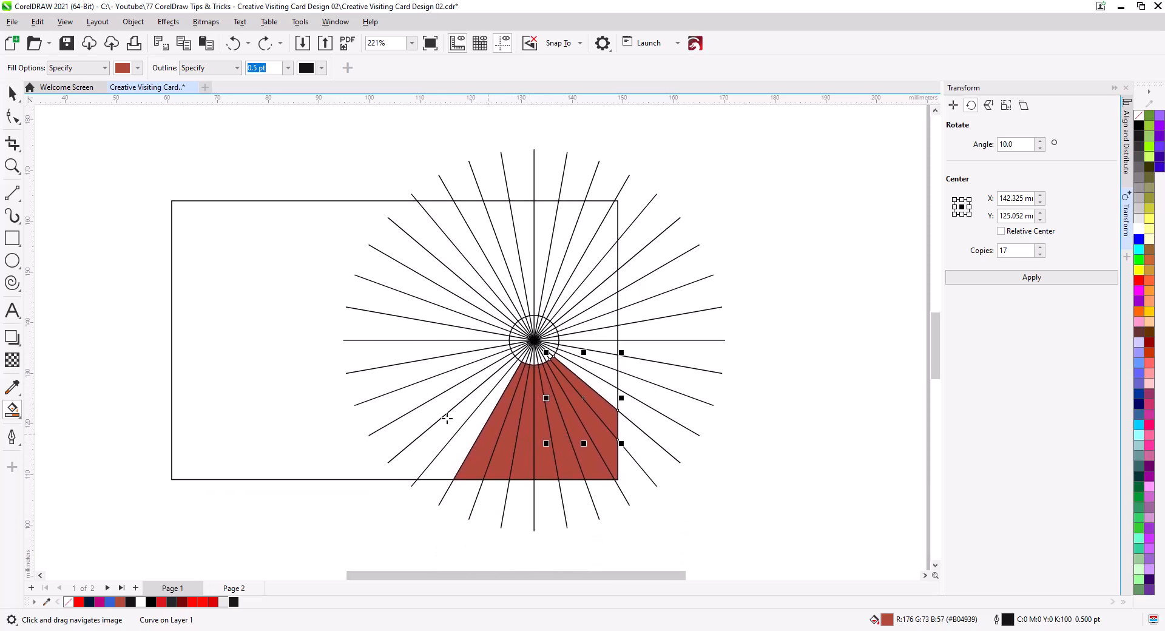
left_click(12, 93)
left_click(682, 425)
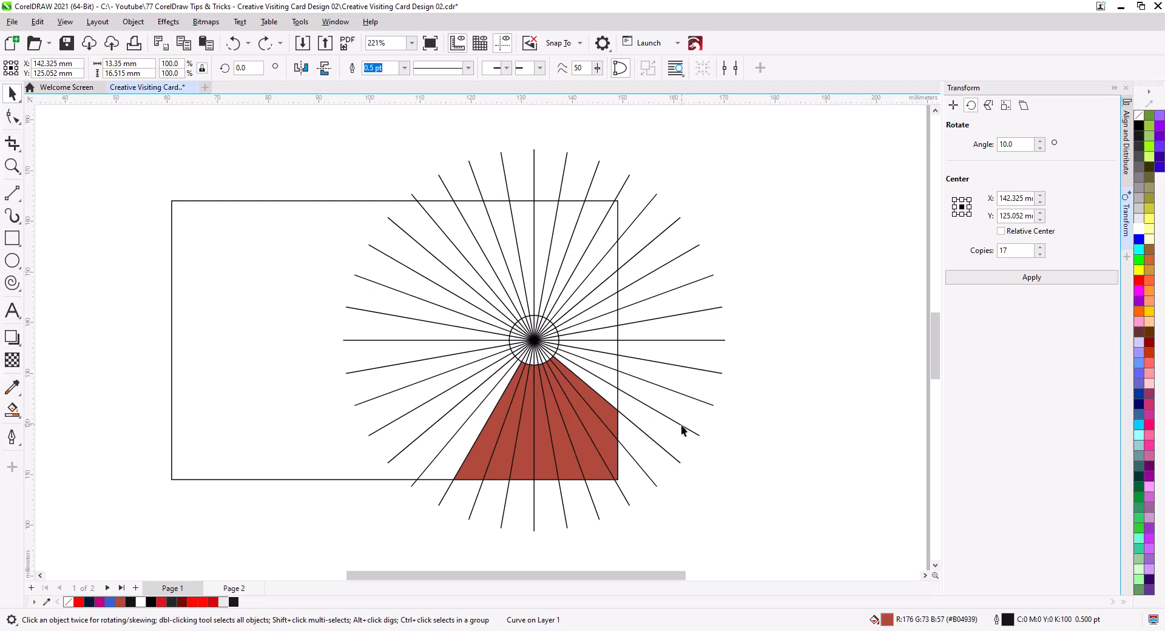
key("Delete")
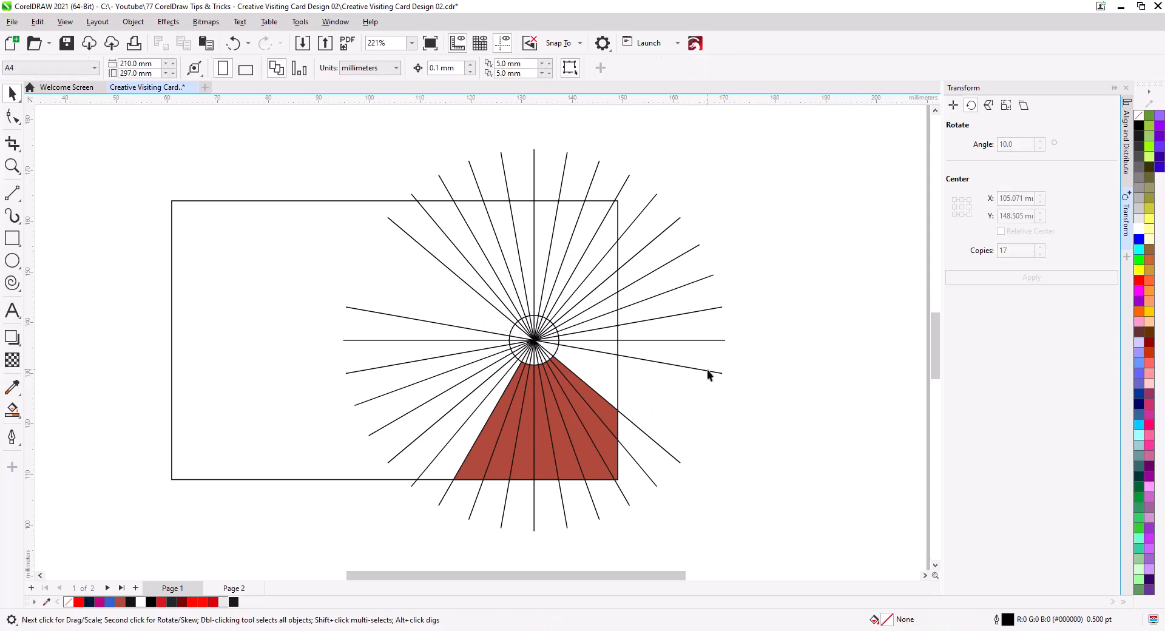
left_click(704, 341)
key("Delete")
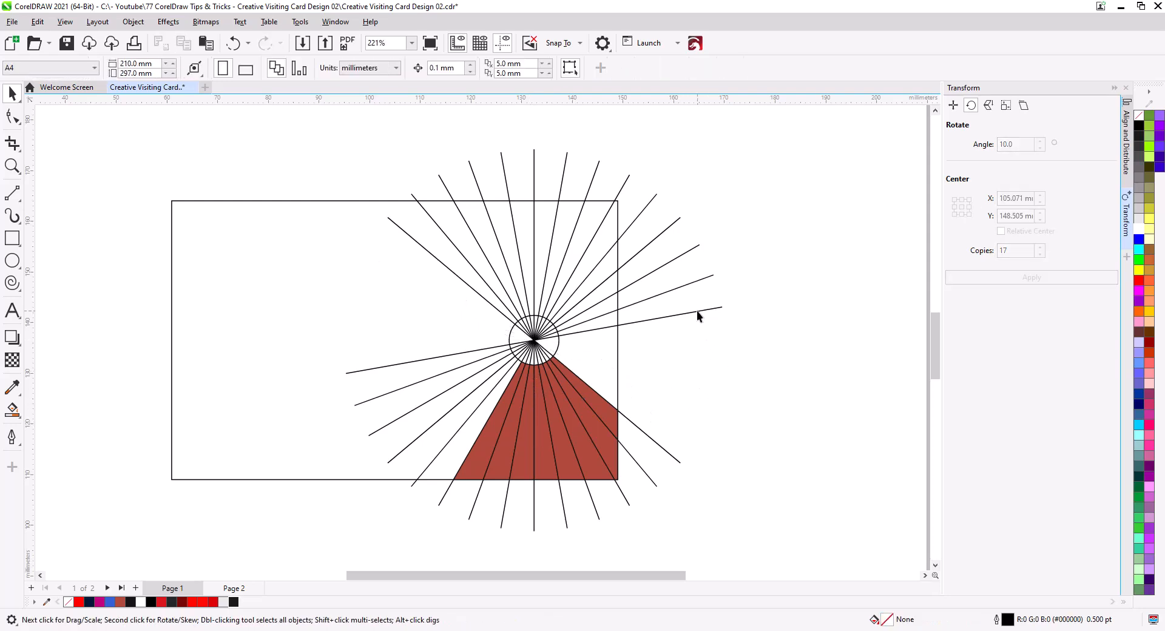
left_click(697, 311)
key("Delete")
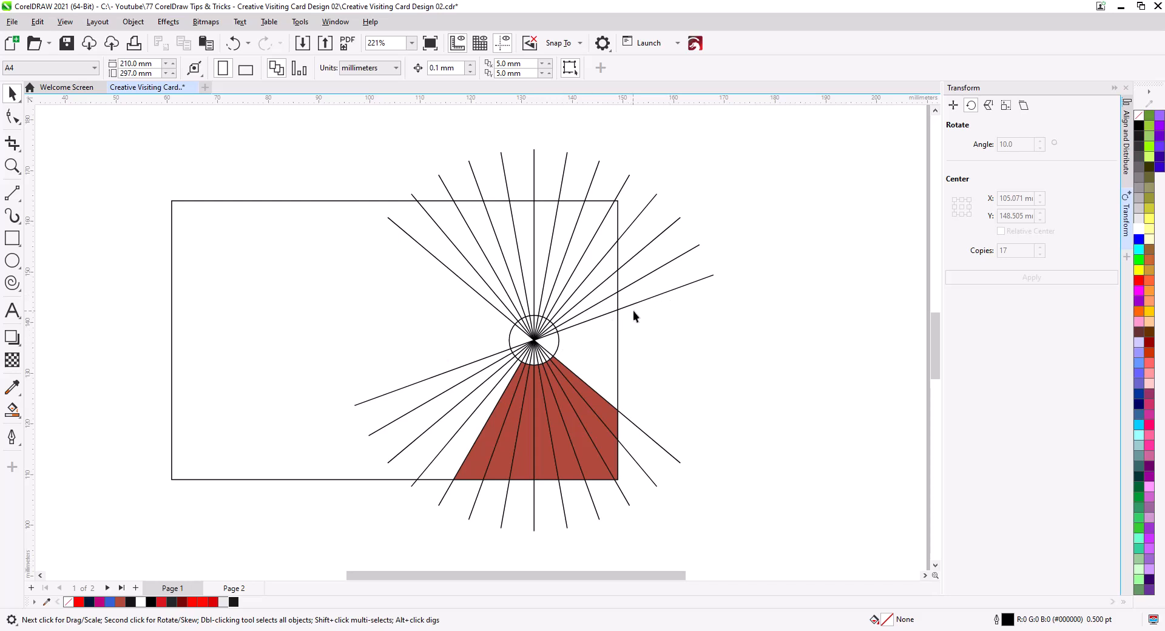
left_click(643, 301)
key("Delete")
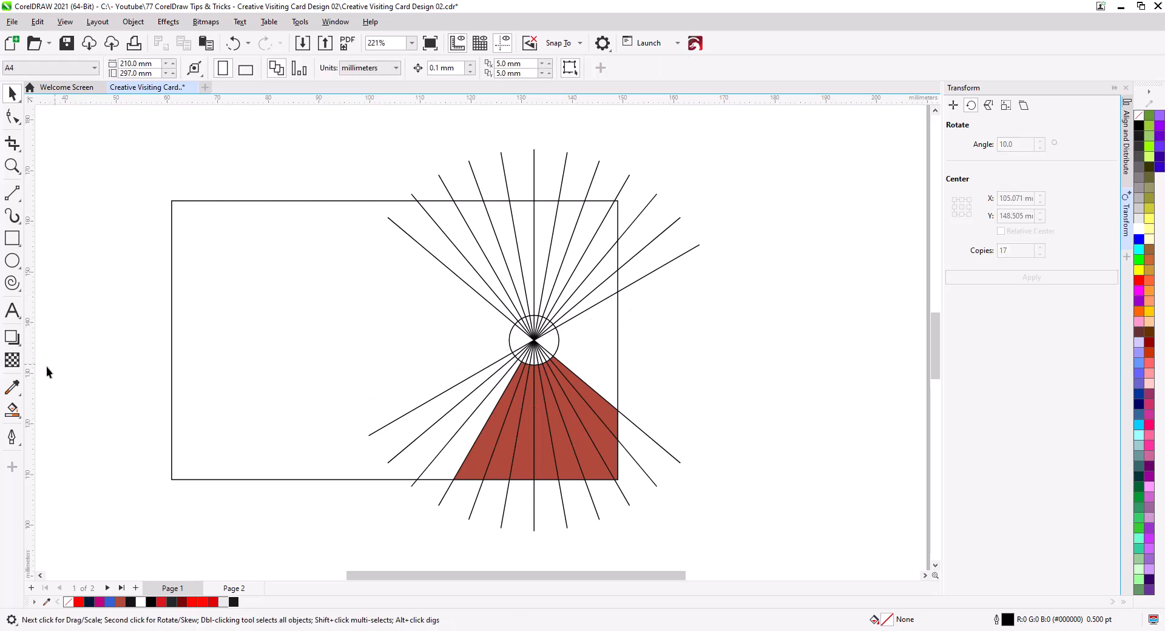
Step: Smart Fill the large open area between the circle and the rectangle's right edge with the same brick red, then deselect it
left_click(12, 410)
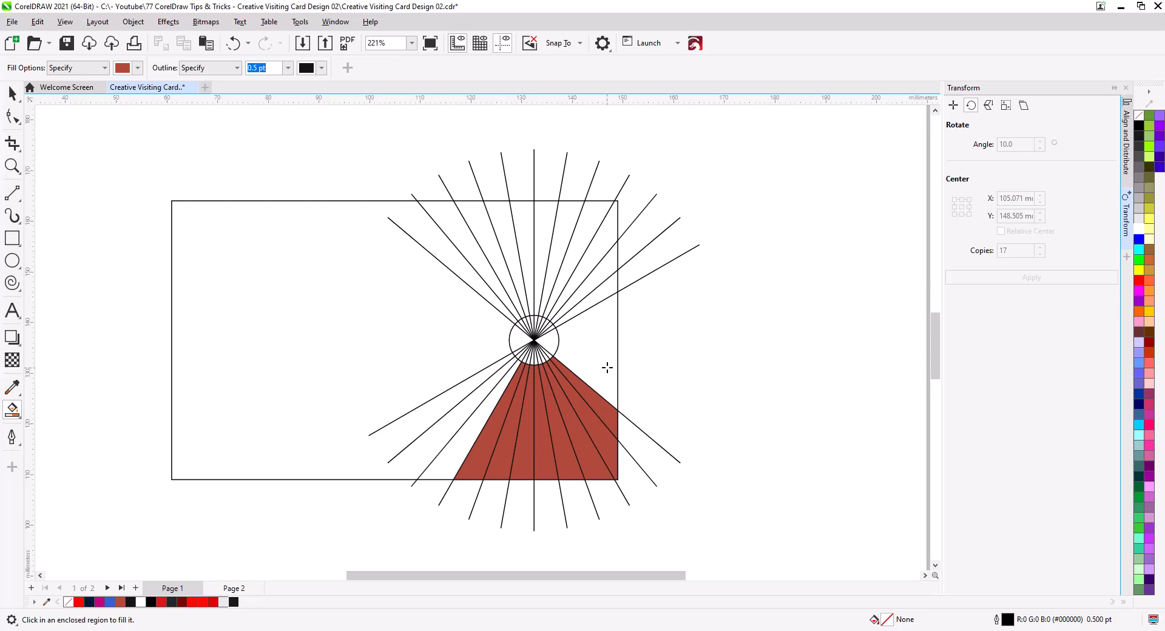
left_click(599, 350)
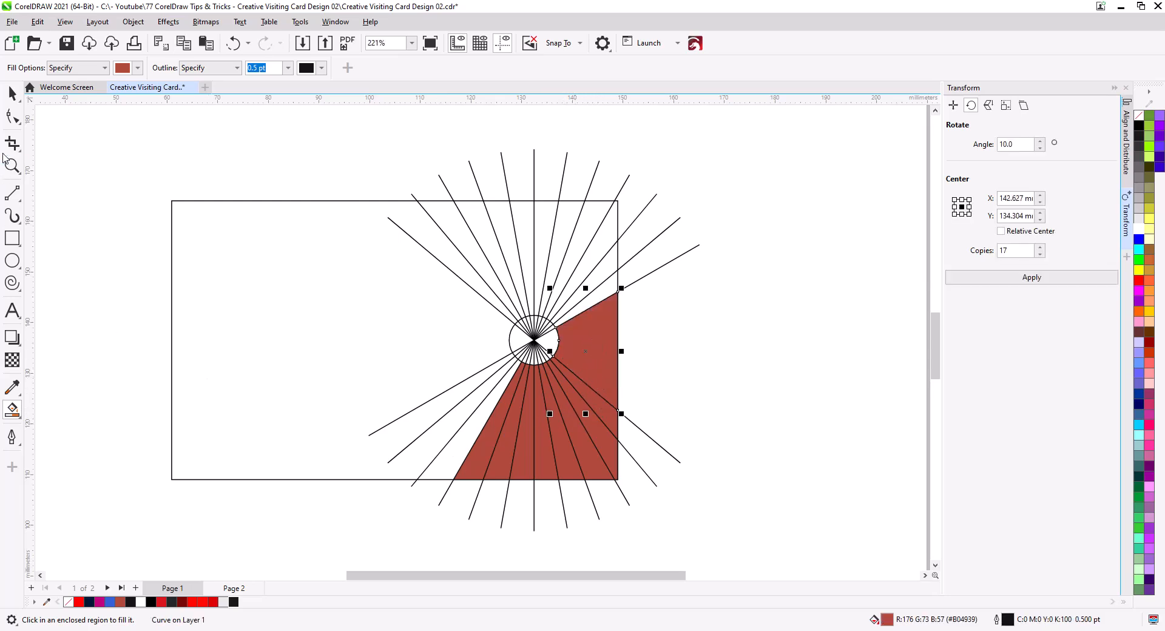
left_click(11, 93)
left_click(644, 322)
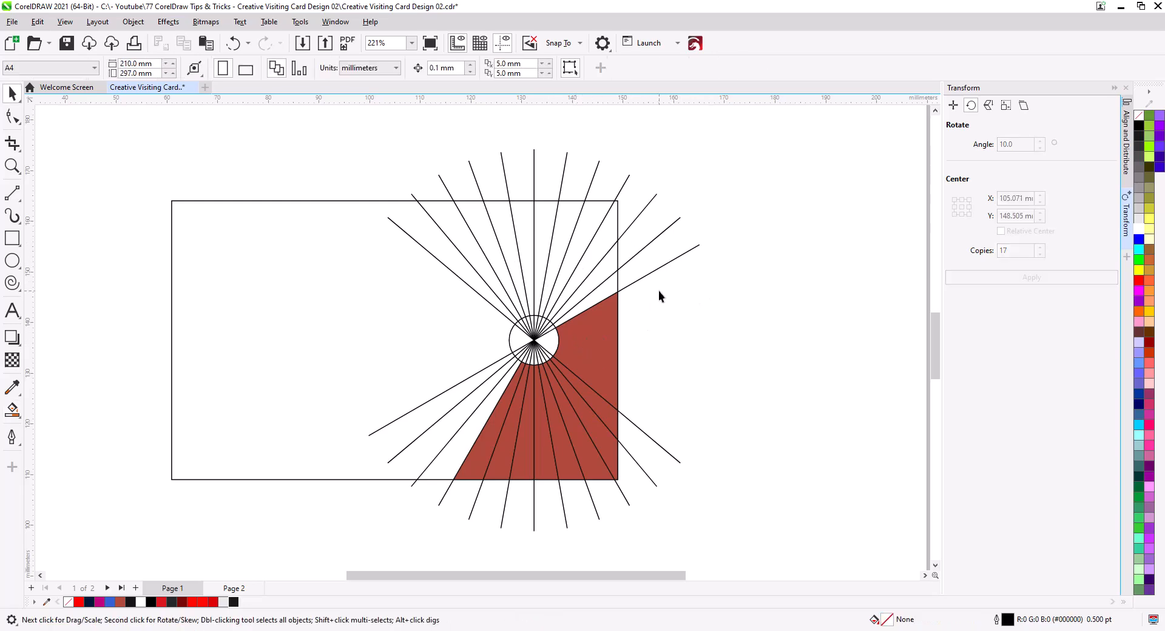
Step: Combine the nine neighbouring lines fanning across the rectangle's upper part, starting with the second line above the filled area, into one curve
left_click(647, 244)
left_click(644, 209, "shift")
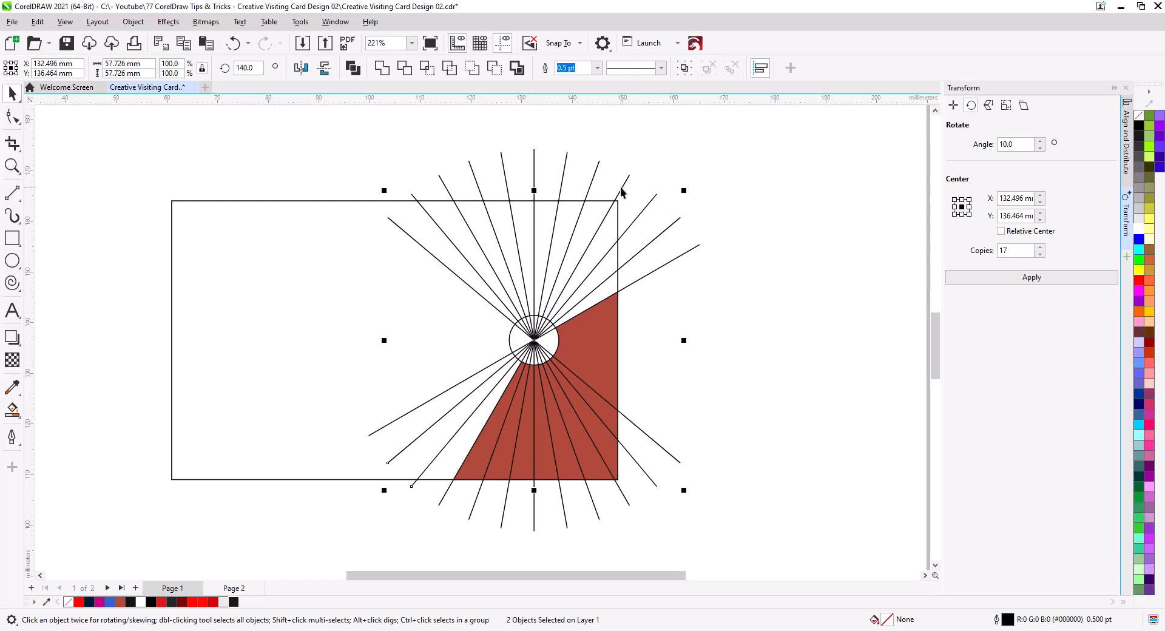
left_click(622, 188, "shift")
left_click(594, 177, "shift")
left_click(563, 178, "shift")
left_click(534, 178, "shift")
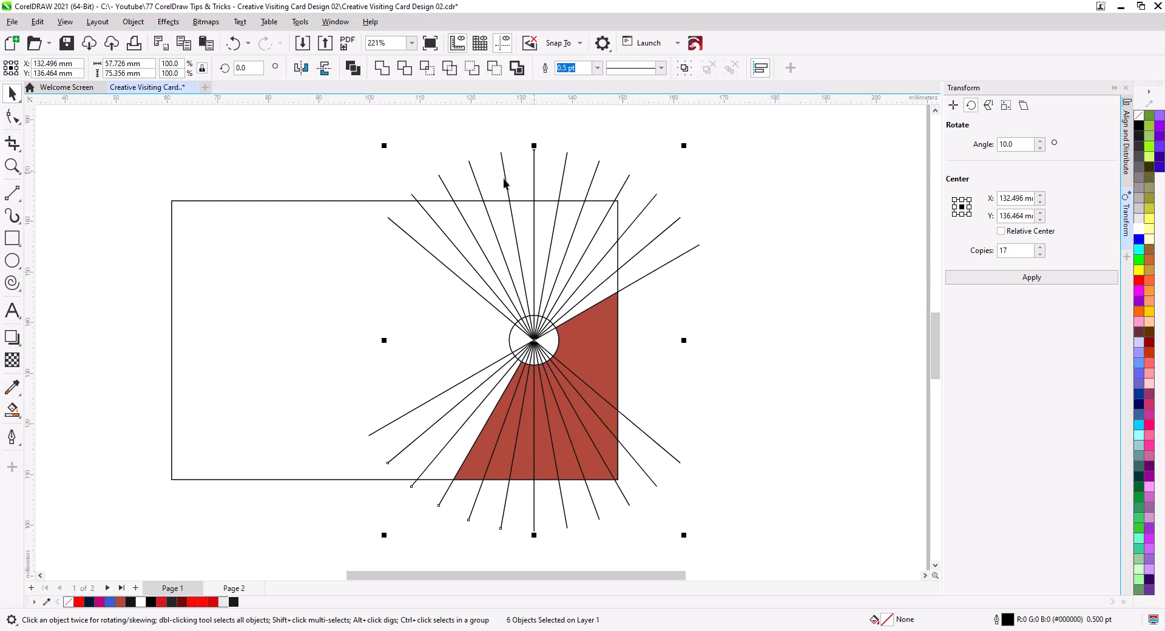
left_click(352, 68)
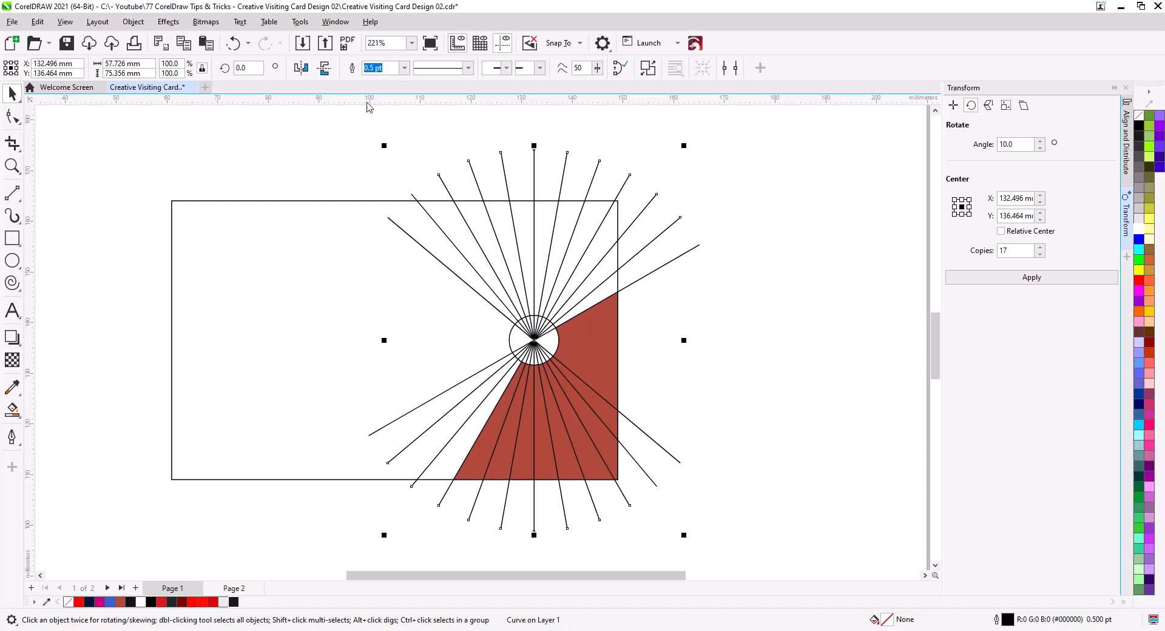
Step: Delete the two remaining uncombined lines at the upper-left side of the sunburst
left_click(413, 195)
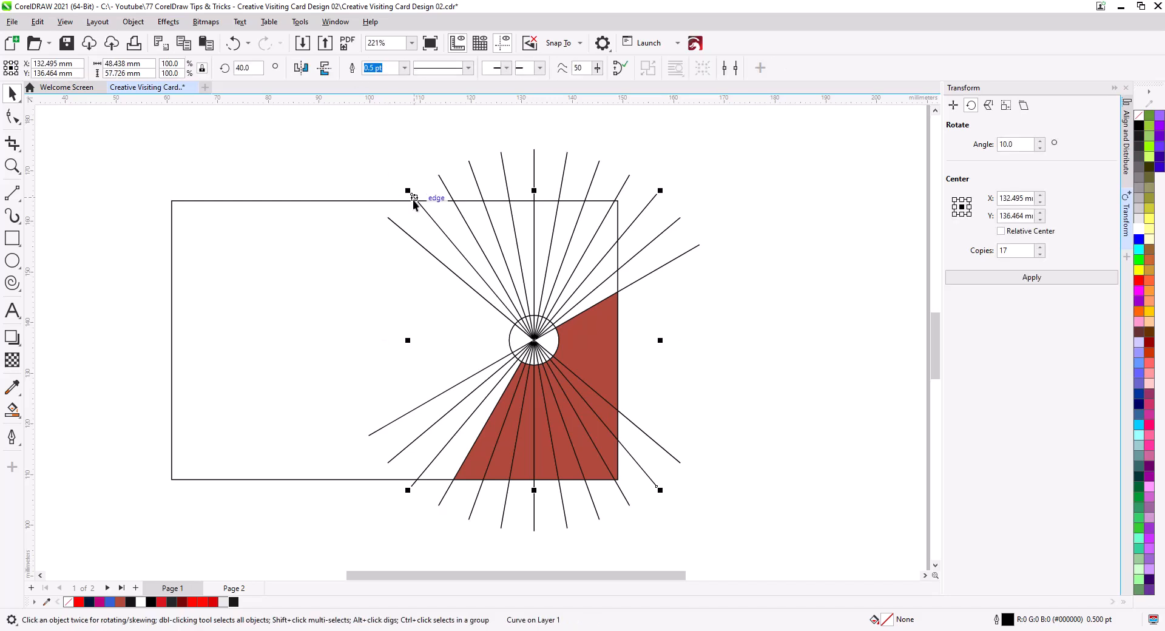
key("Delete")
left_click(390, 219)
key("Delete")
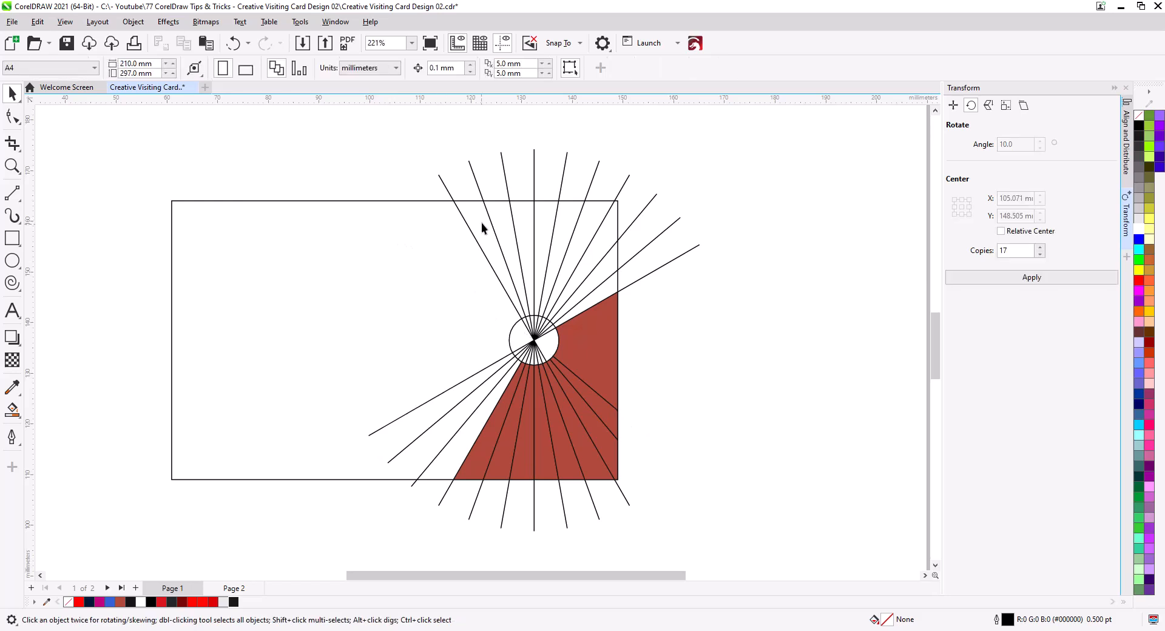
Step: Set the outline width of the combined nine-line curve to 3.0 pt
left_click(474, 173)
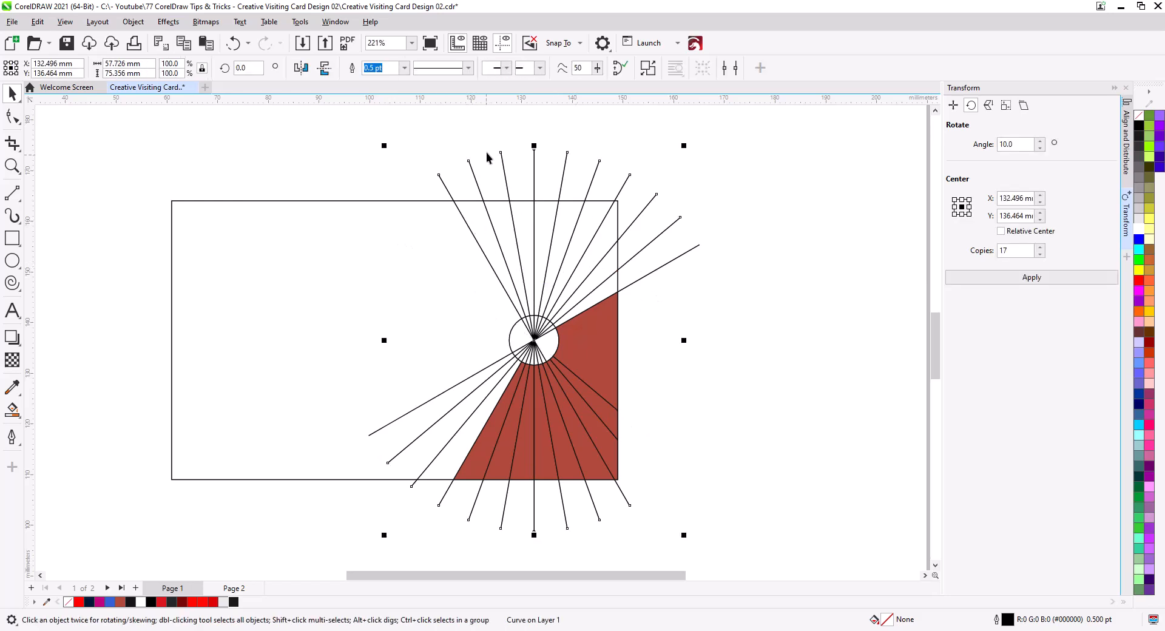
left_click(403, 67)
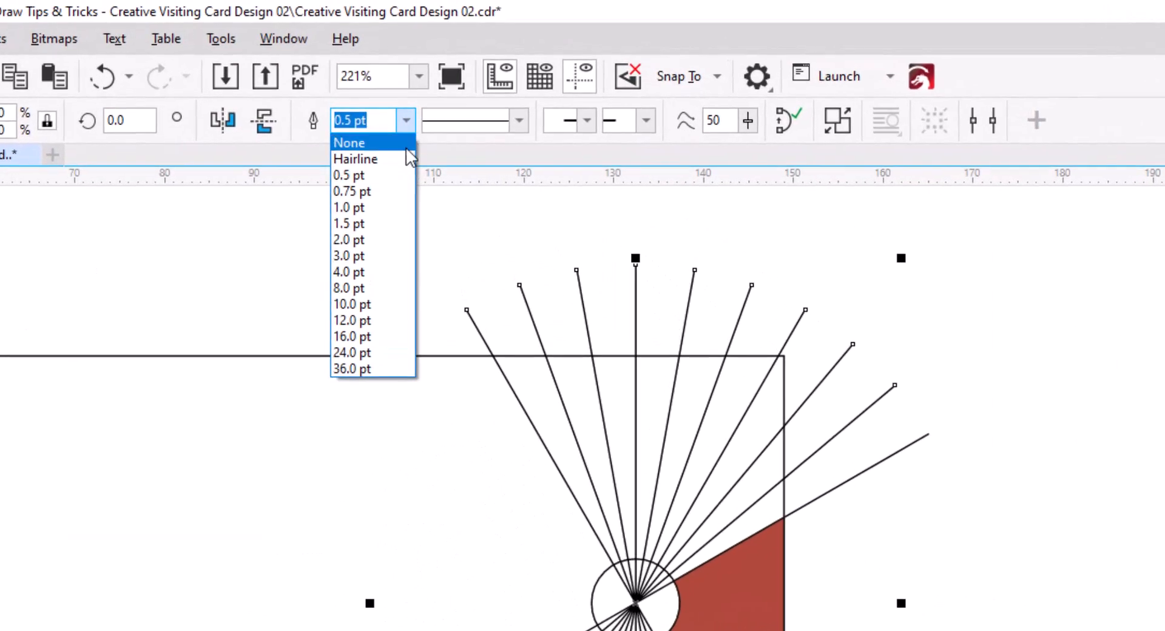
left_click(395, 240)
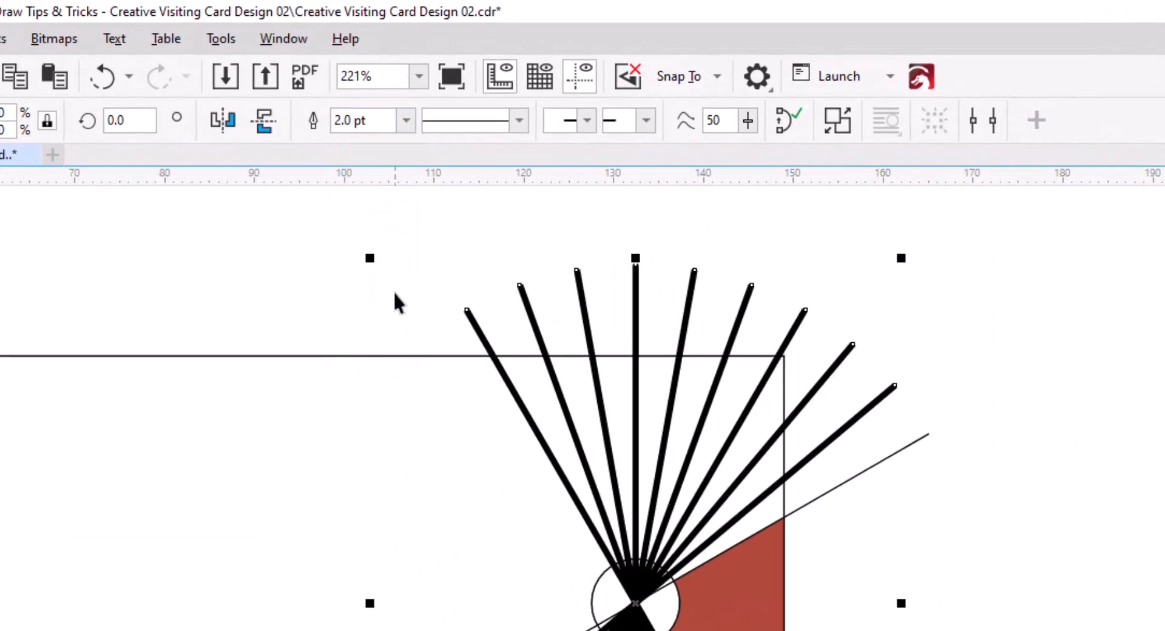
left_click(406, 121)
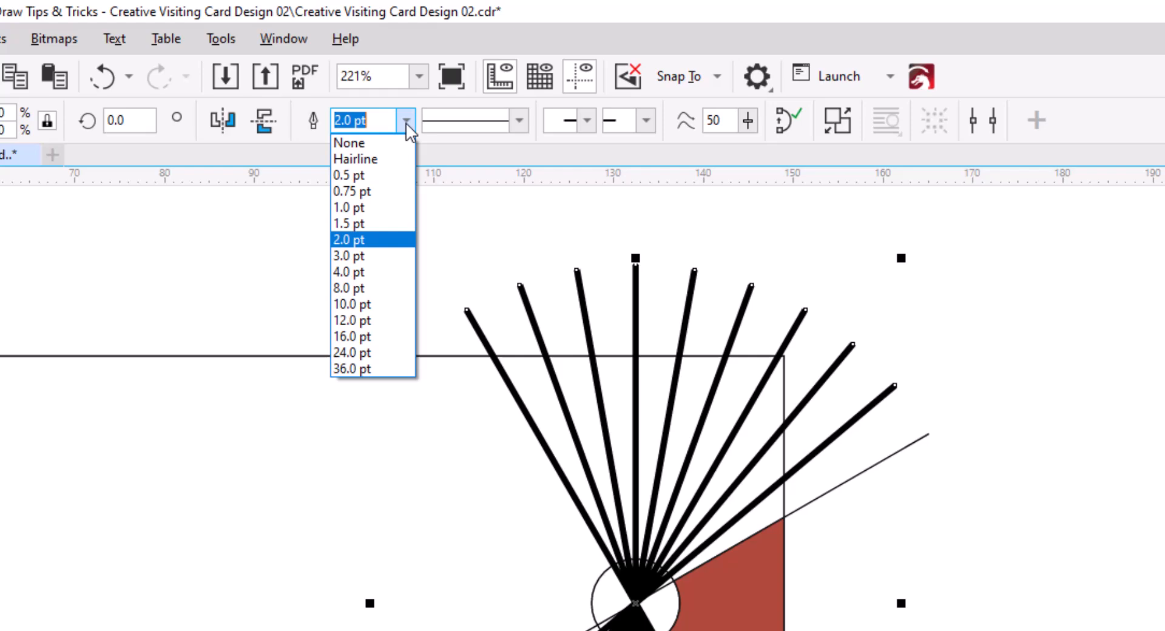
left_click(382, 238)
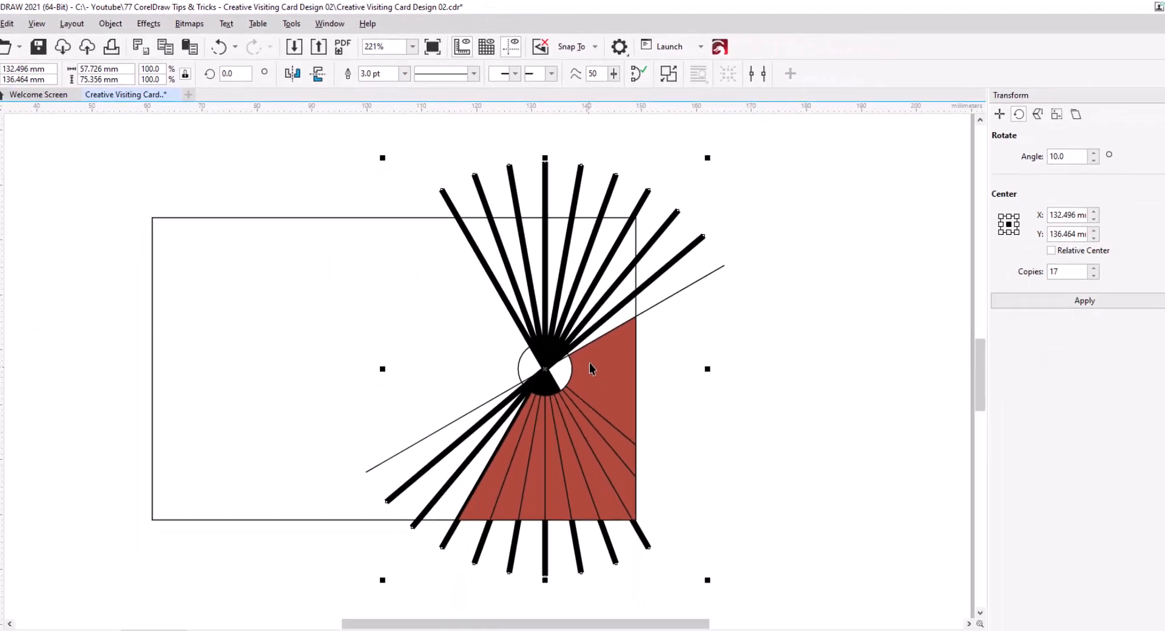
Step: Convert the combined curve's thick outline to an object, give it a black outline and no fill, and deselect it
scroll(589, 359, "up", 4)
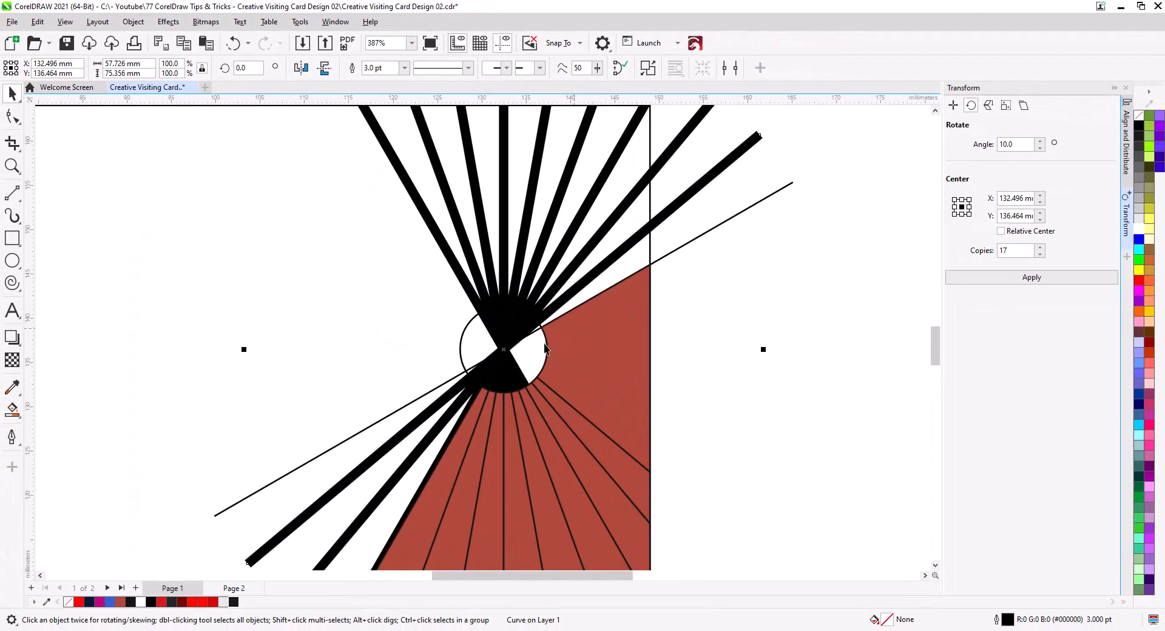
left_click_drag(558, 366, 535, 413)
left_click(134, 23)
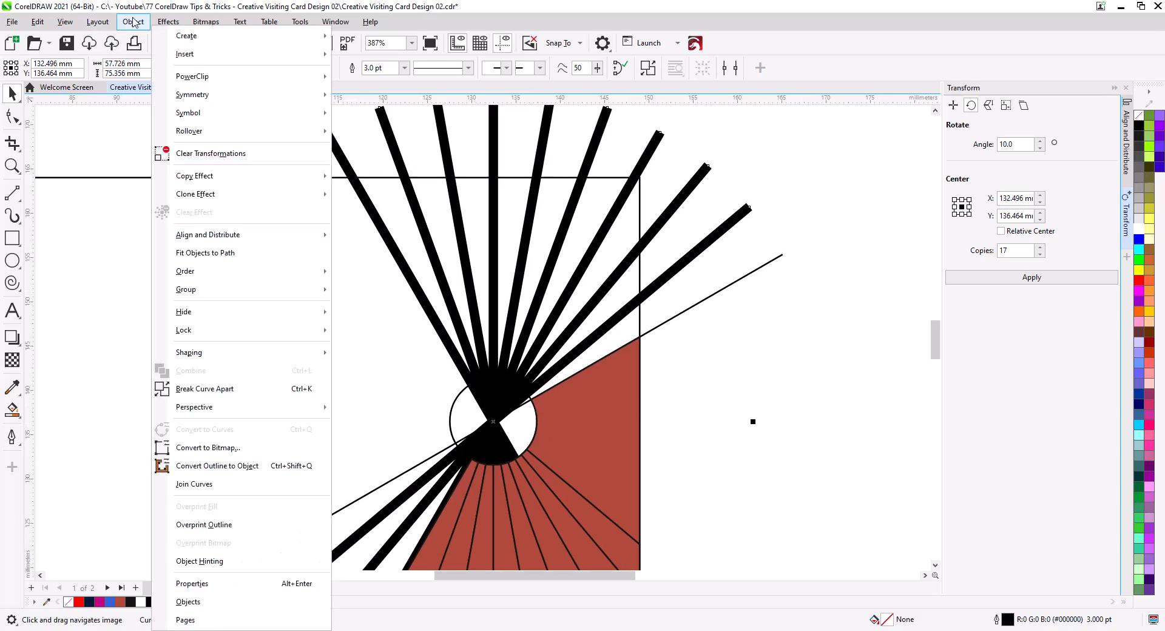
left_click(246, 468)
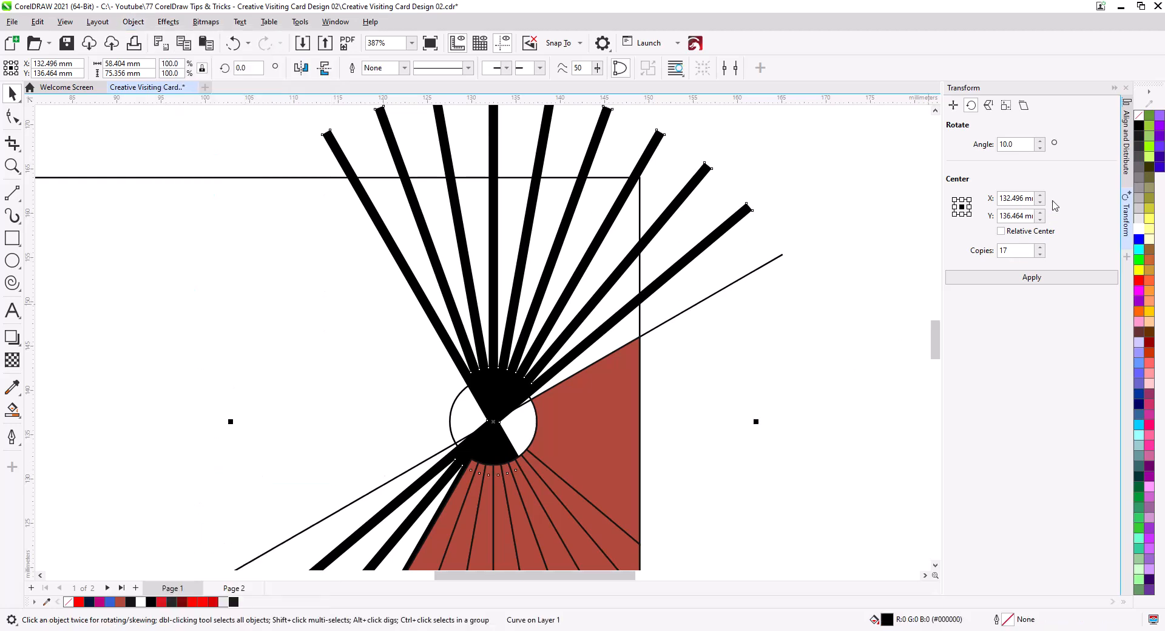
right_click(1139, 125)
left_click(1139, 116)
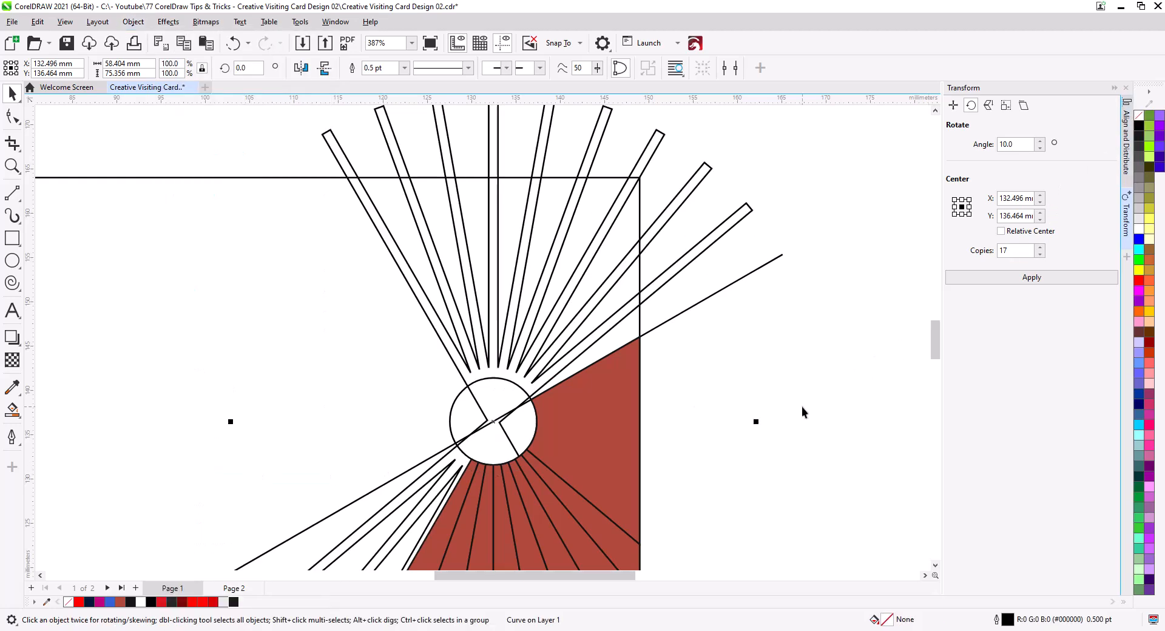
left_click(665, 423)
Step: Smart Fill the connected ray strips above the circle, inside the rectangle, with the current brick red
left_click_drag(724, 390, 712, 436)
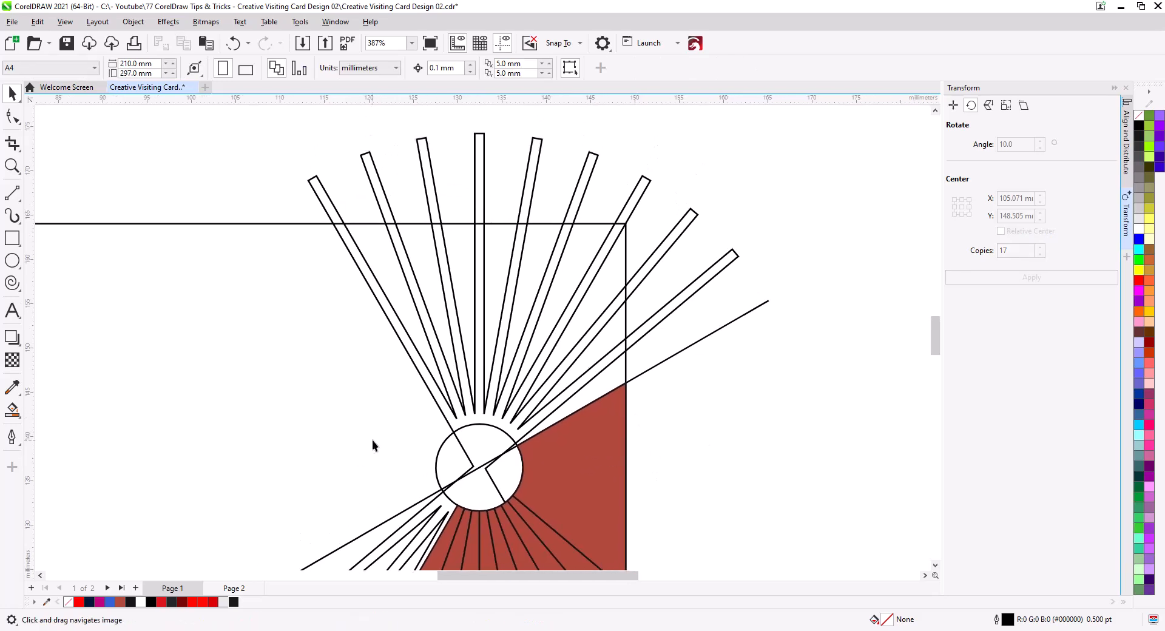
left_click(12, 410)
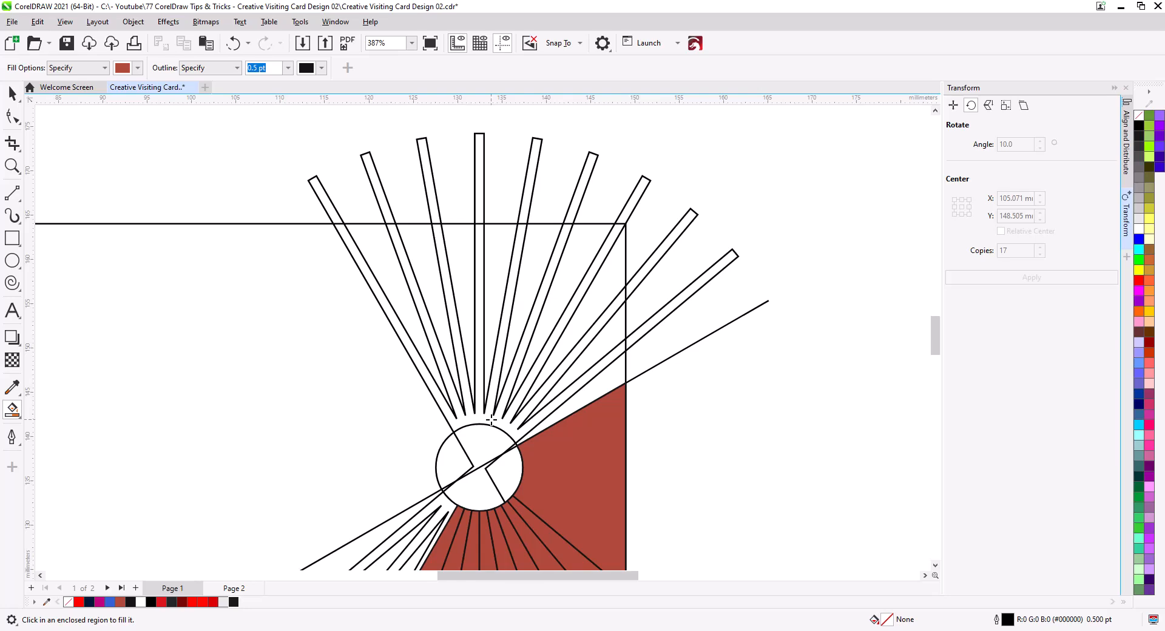
left_click(491, 419)
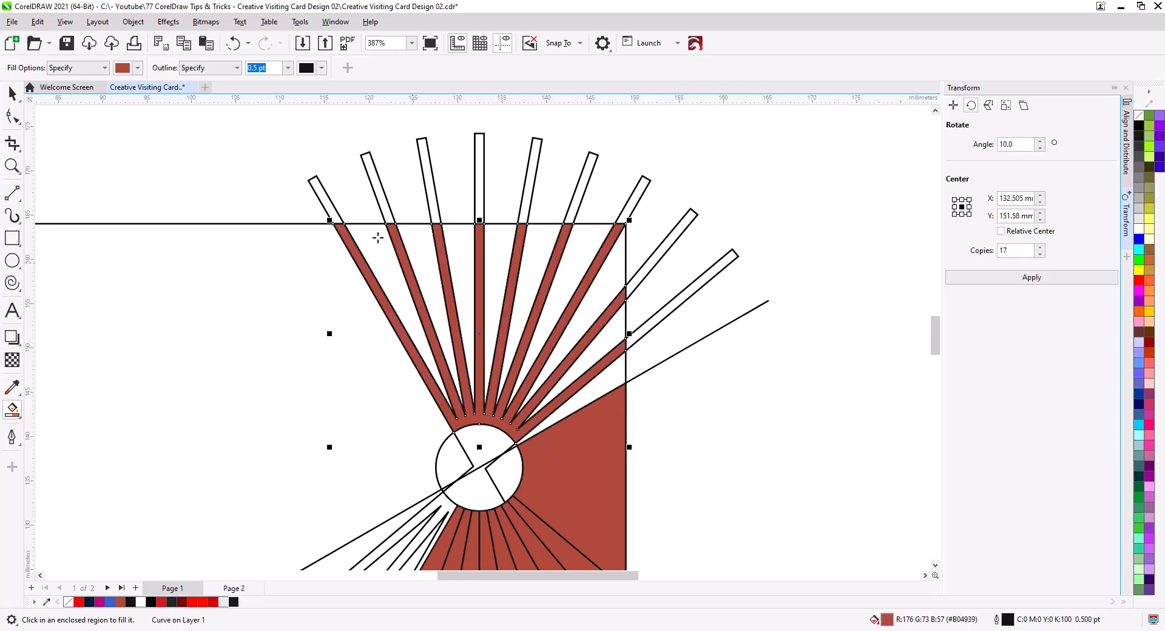
Step: Set the Smart Fill colour to green #92B039 and fill the lowest wedge, just above the large brick-red area
left_click(137, 68)
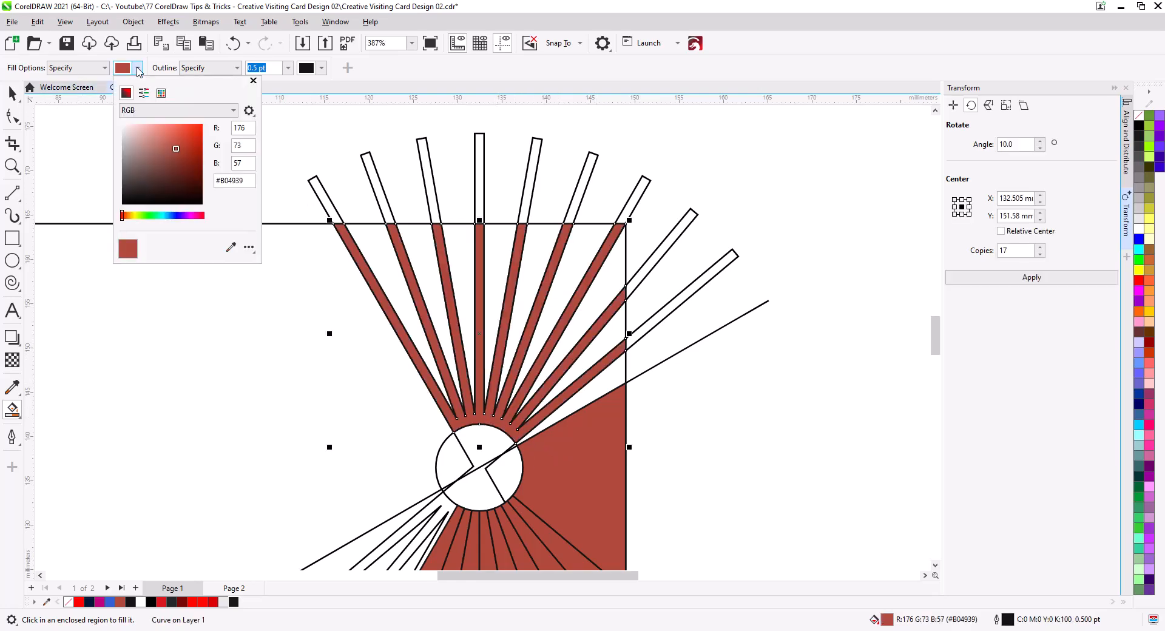
left_click(133, 217)
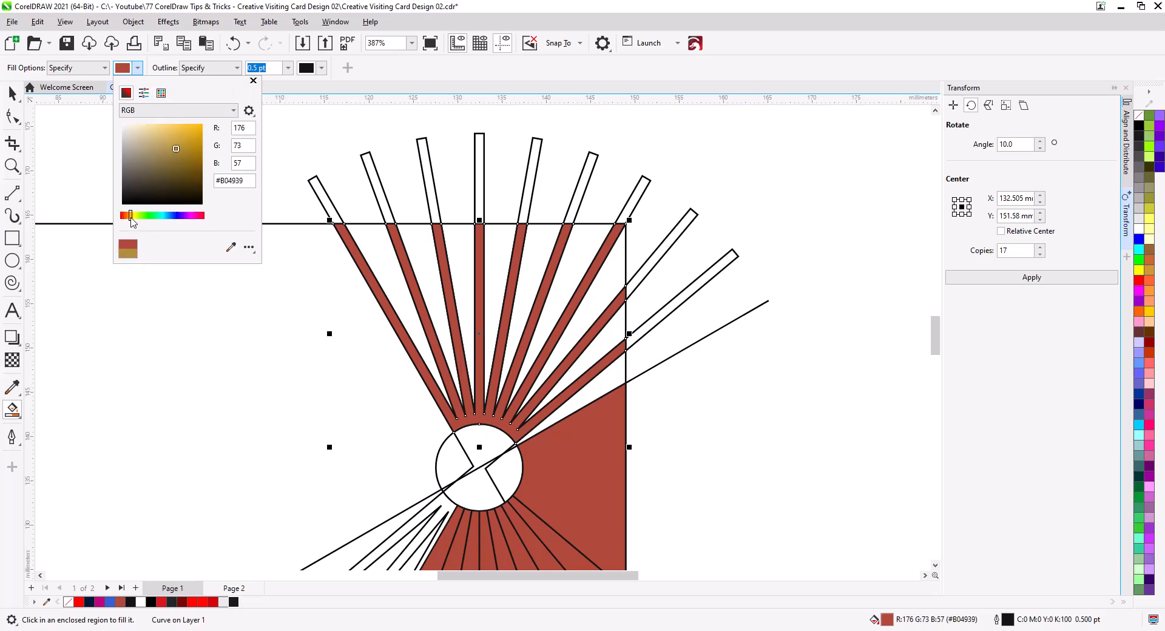
left_click(137, 217)
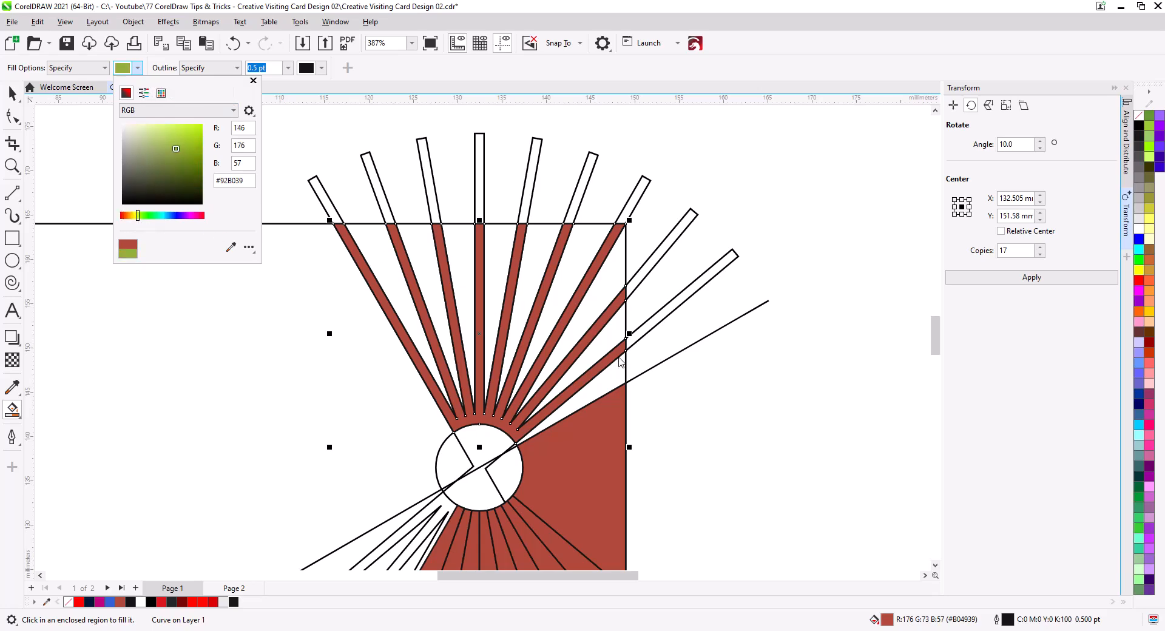
left_click(602, 390)
left_click(608, 384)
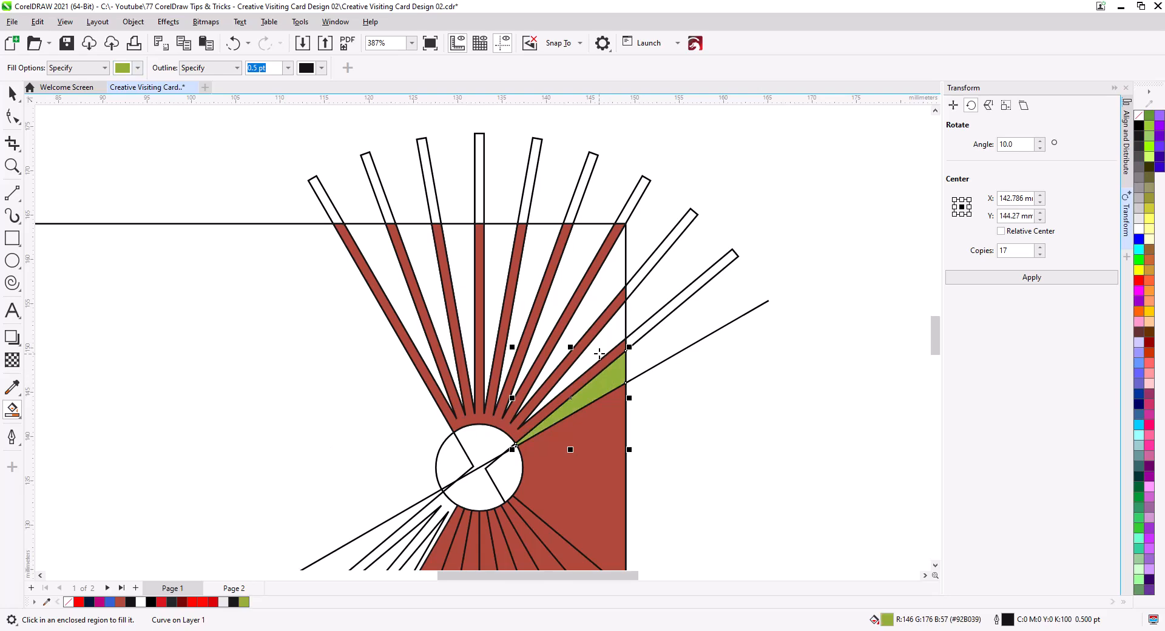
Step: Smart Fill the eight remaining gaps between the brick-red ray strips with the same green
left_click(599, 352)
left_click(590, 314)
left_click(568, 289)
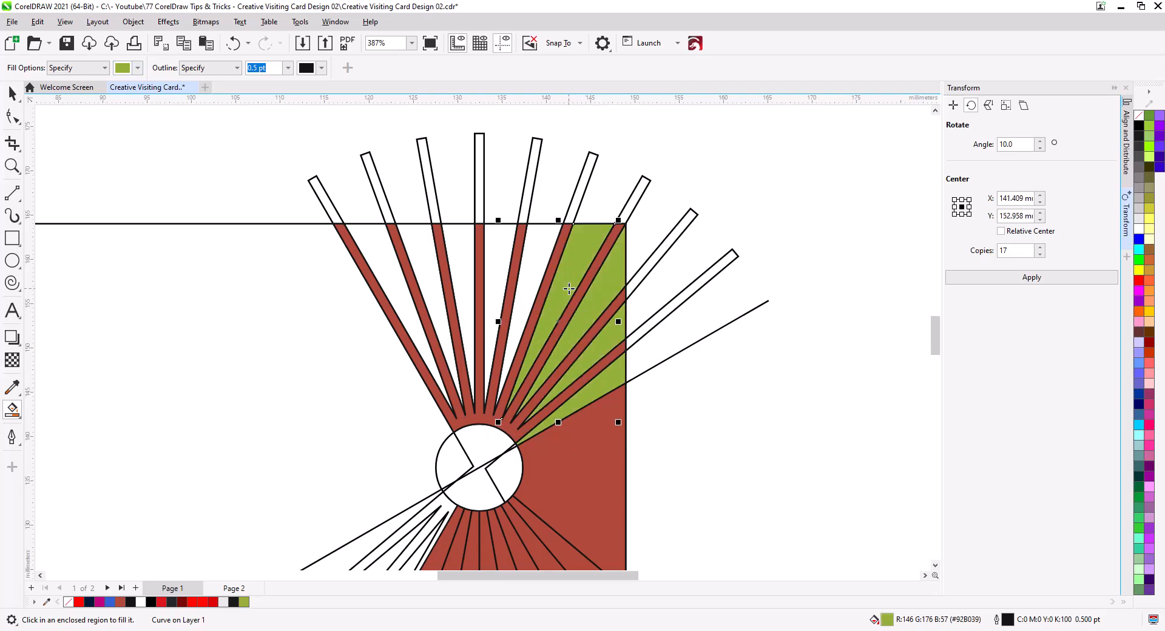
left_click(534, 274)
left_click(495, 270)
left_click(457, 268)
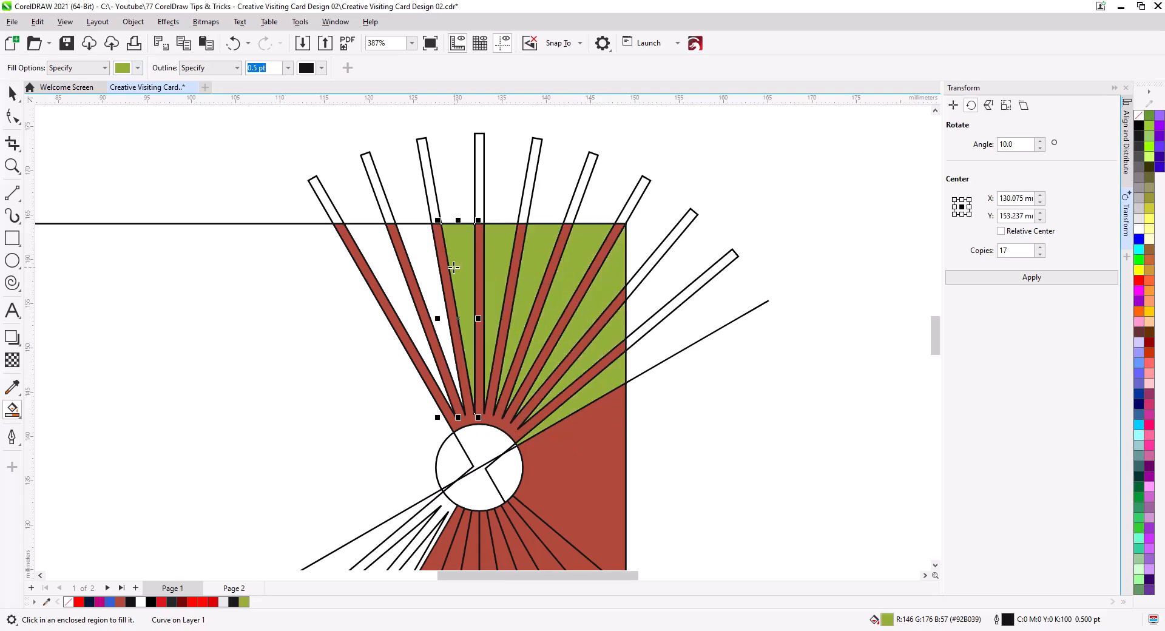
left_click(429, 264)
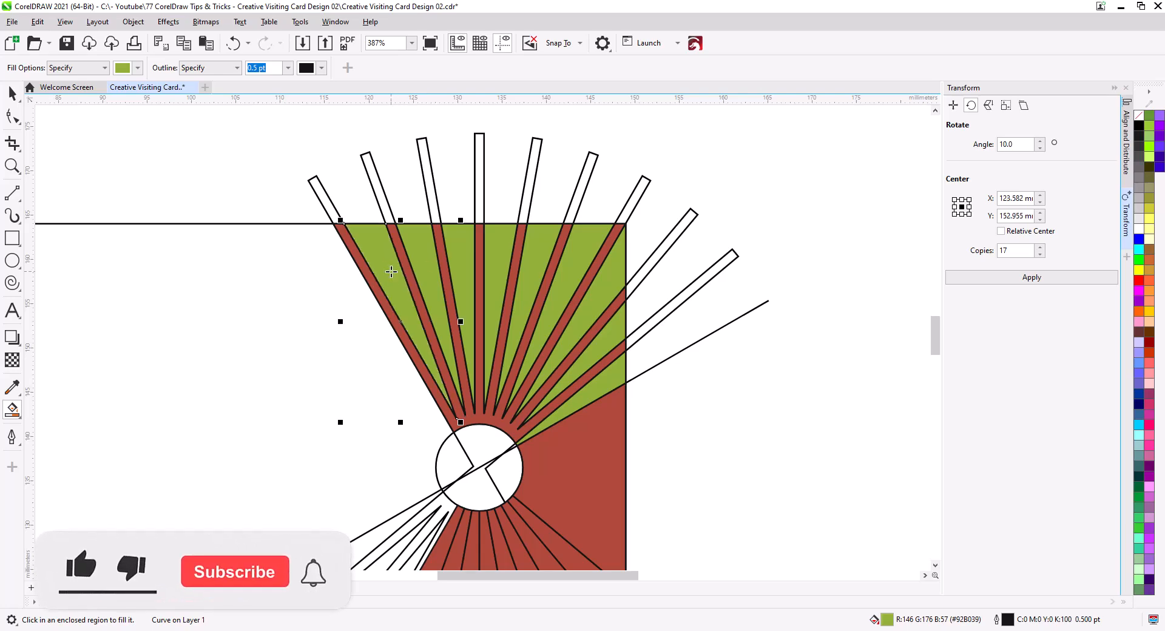
left_click(390, 268)
Step: Delete the unfilled outlined ray object and the long line running through the circle at 30 degrees
left_click(13, 92)
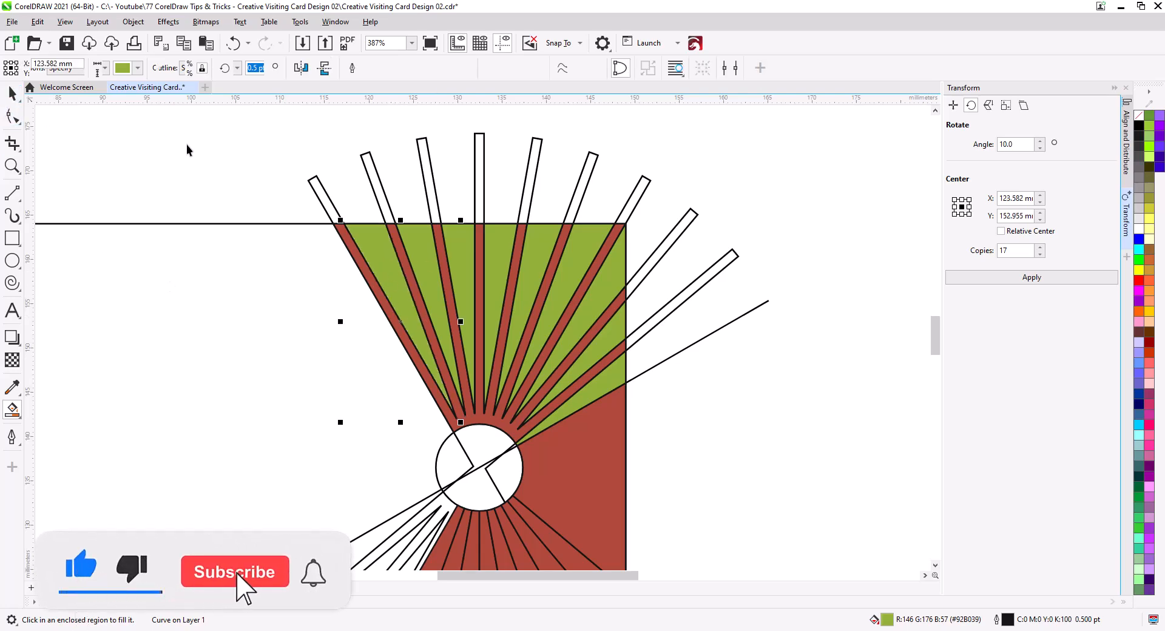
left_click(326, 175)
left_click(375, 182)
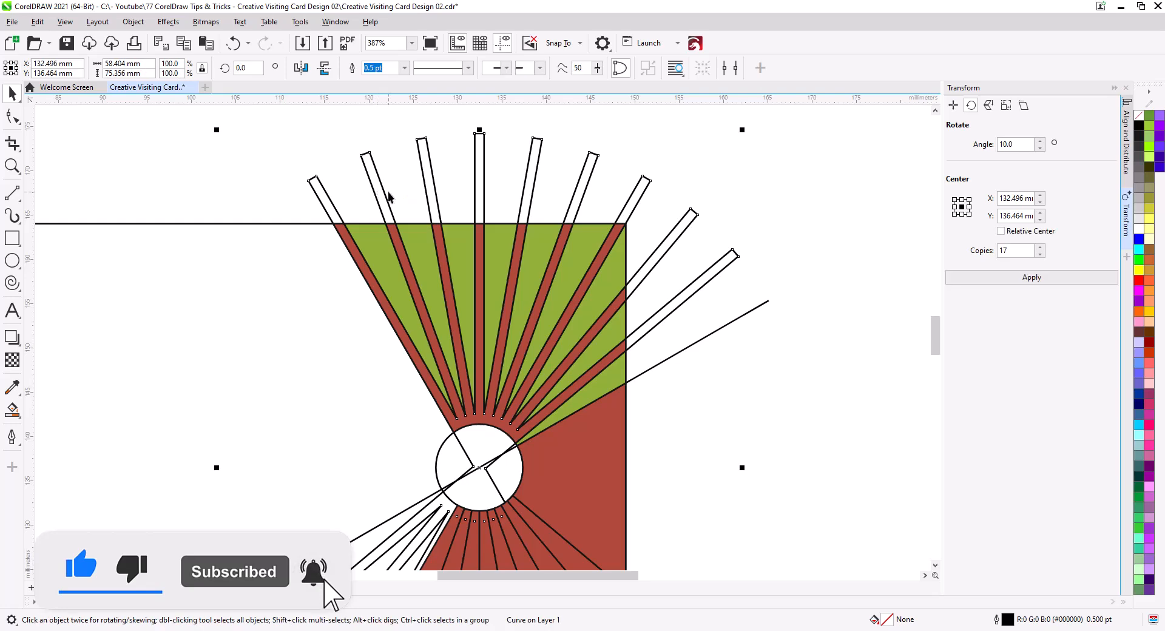
key("Delete")
left_click(764, 304)
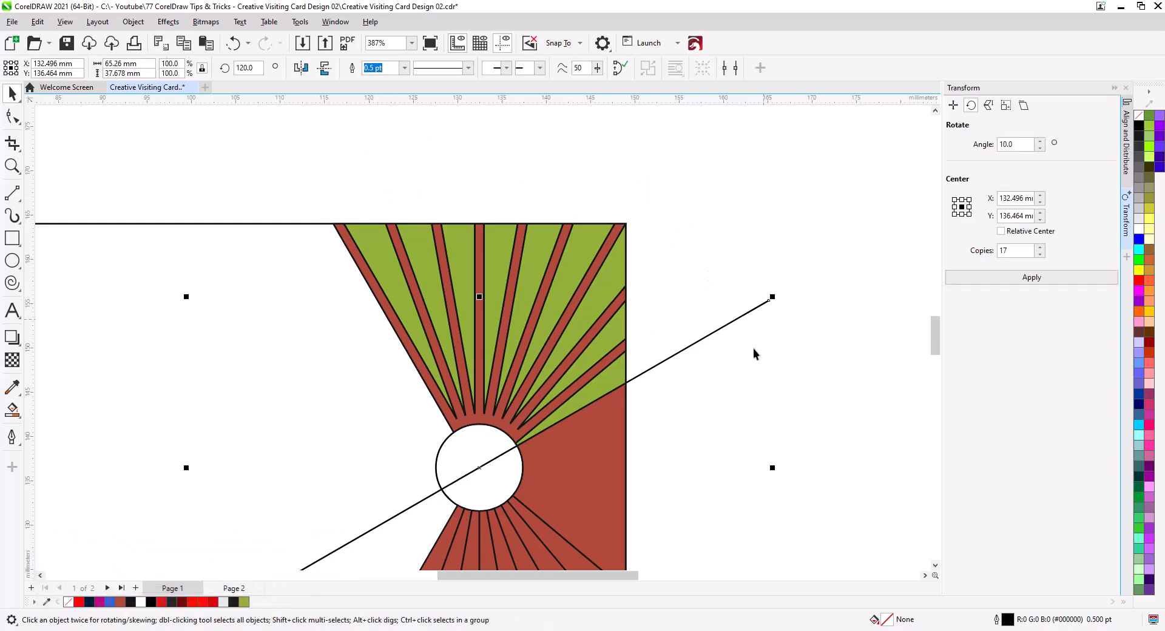
Step: Weld the lowest green wedge to the large brick-red area beside the circle, making one brick-red shape, and deselect it
left_click_drag(675, 427, 651, 284)
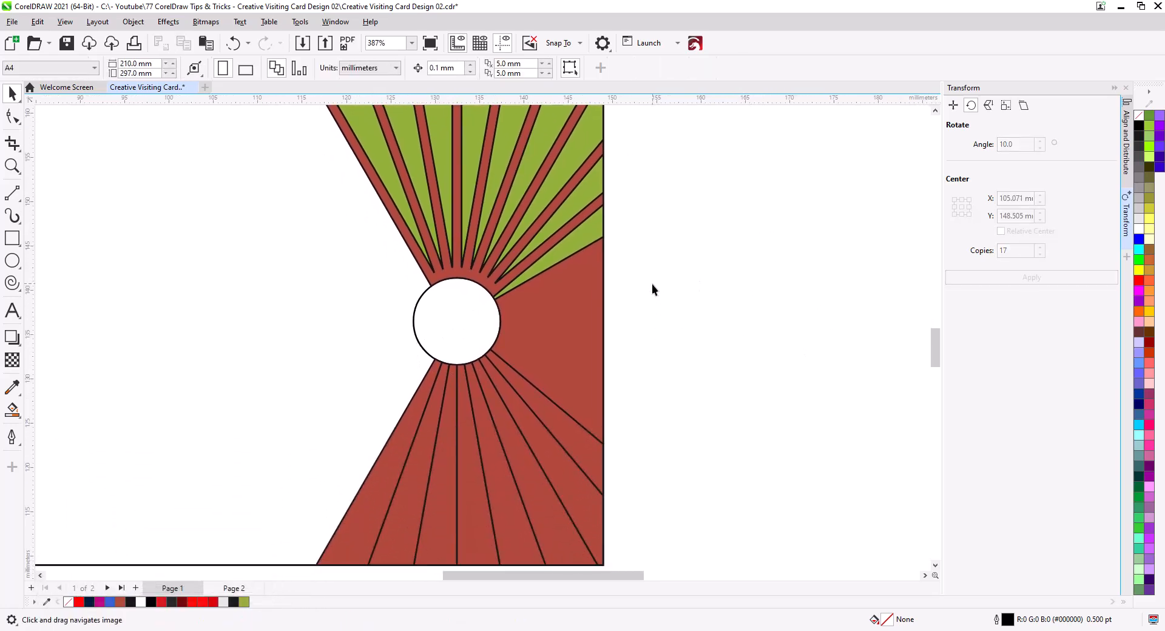
scroll(652, 285, "down", 1)
scroll(657, 335, "down", 1)
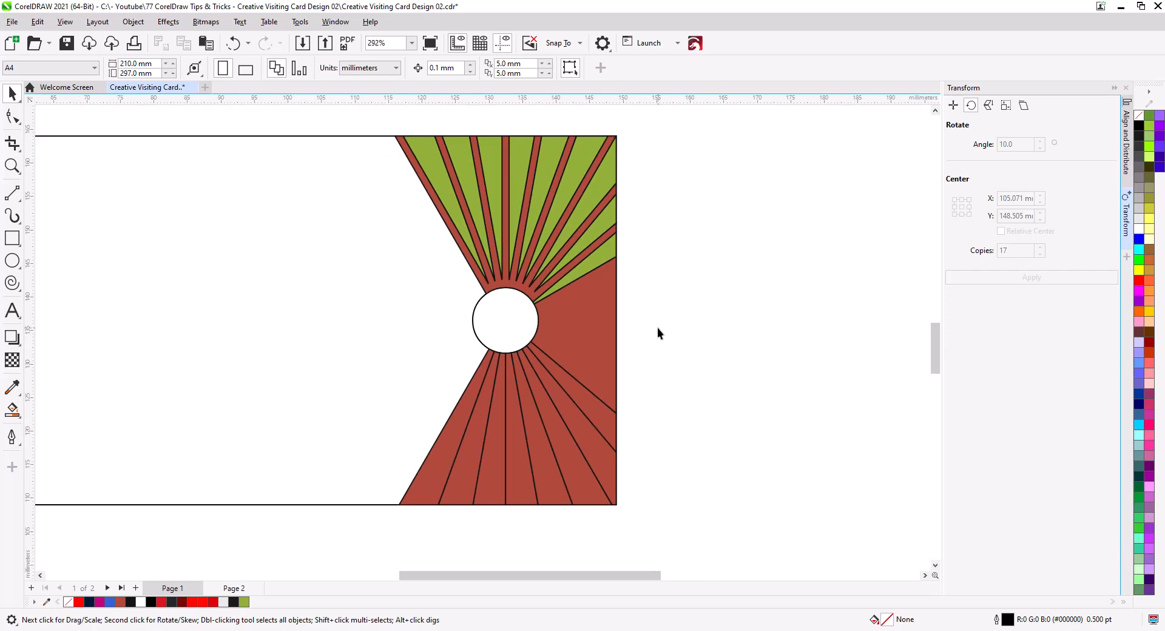
left_click(587, 276)
left_click(577, 343, "shift")
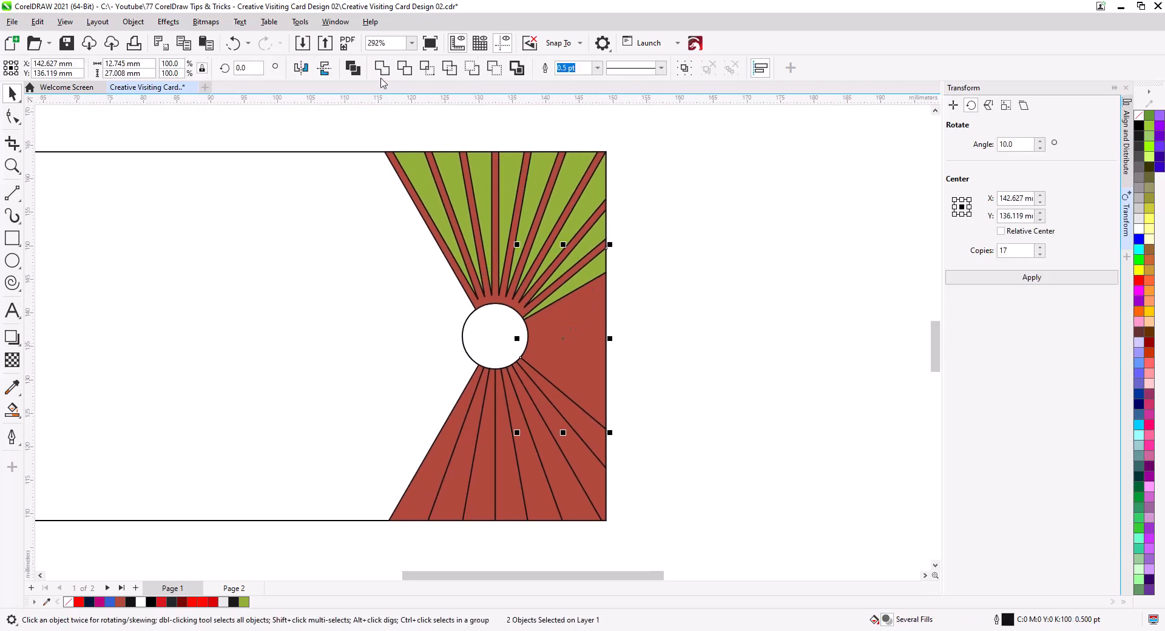
left_click(382, 67)
left_click(616, 355)
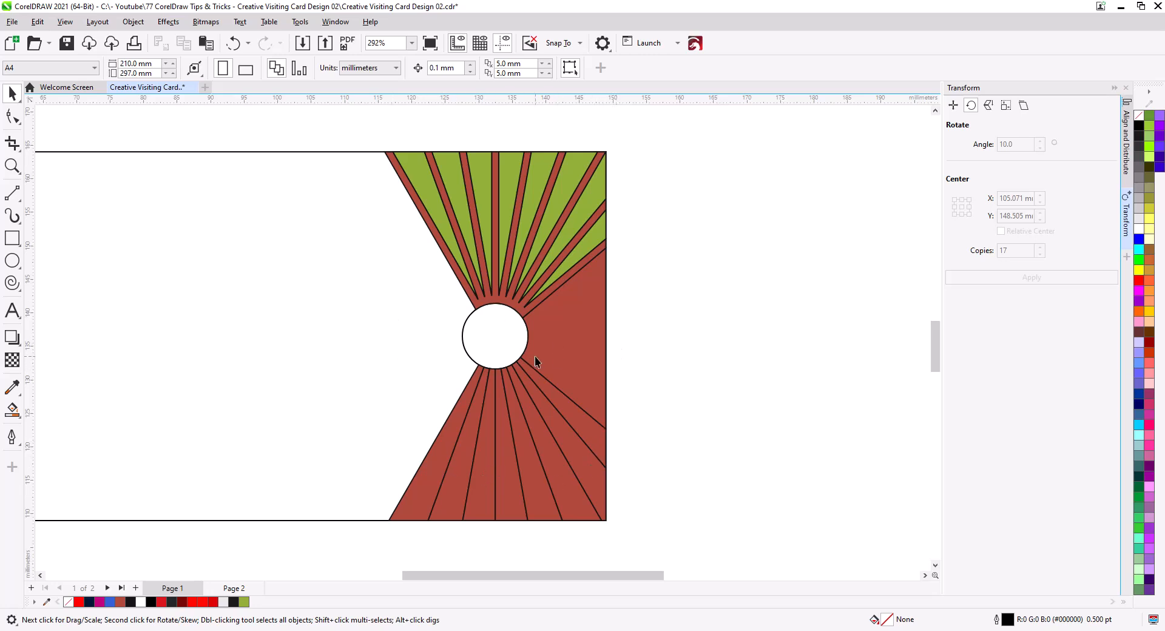
Step: Draw an unfilled square about 15 mm wide around the circle
left_click_drag(524, 352, 520, 408)
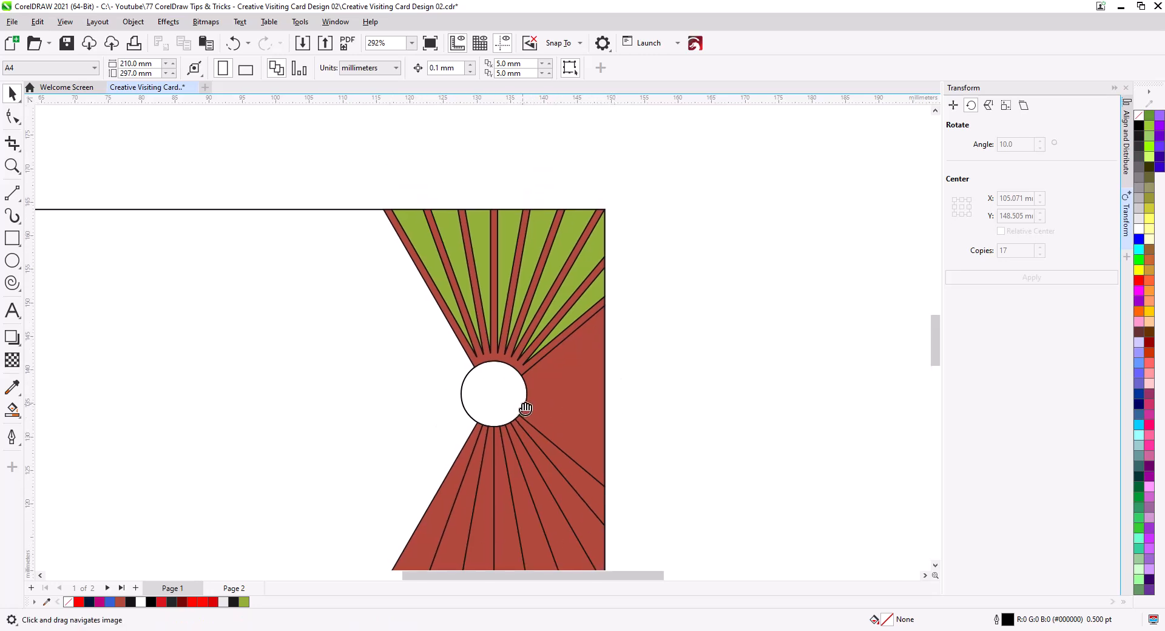
left_click(411, 234)
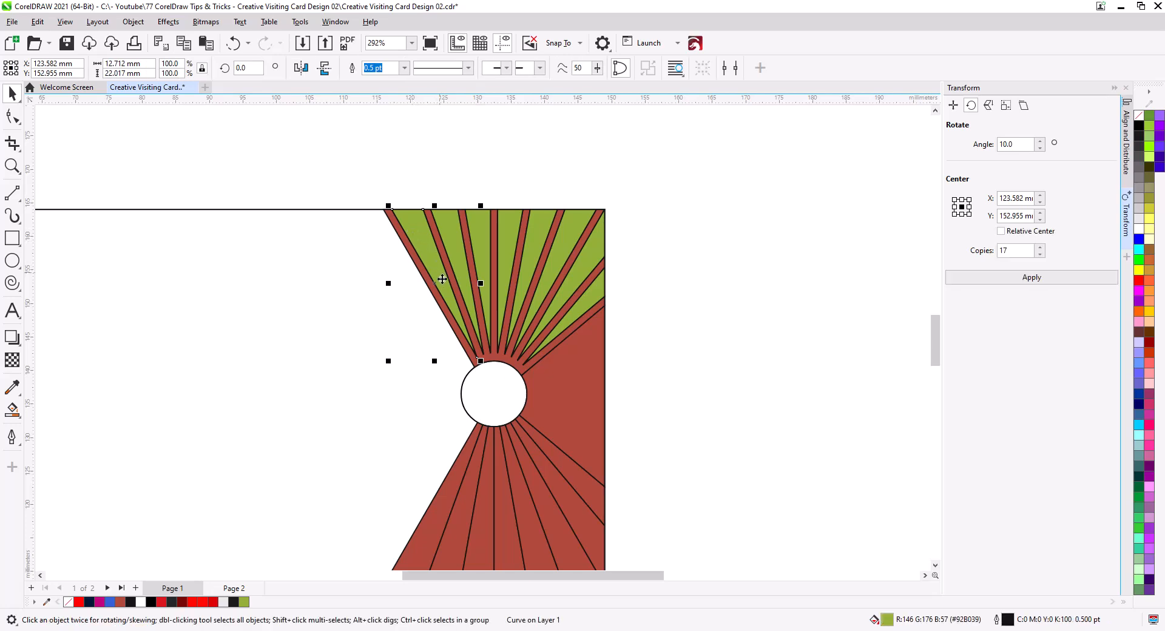
left_click(486, 396)
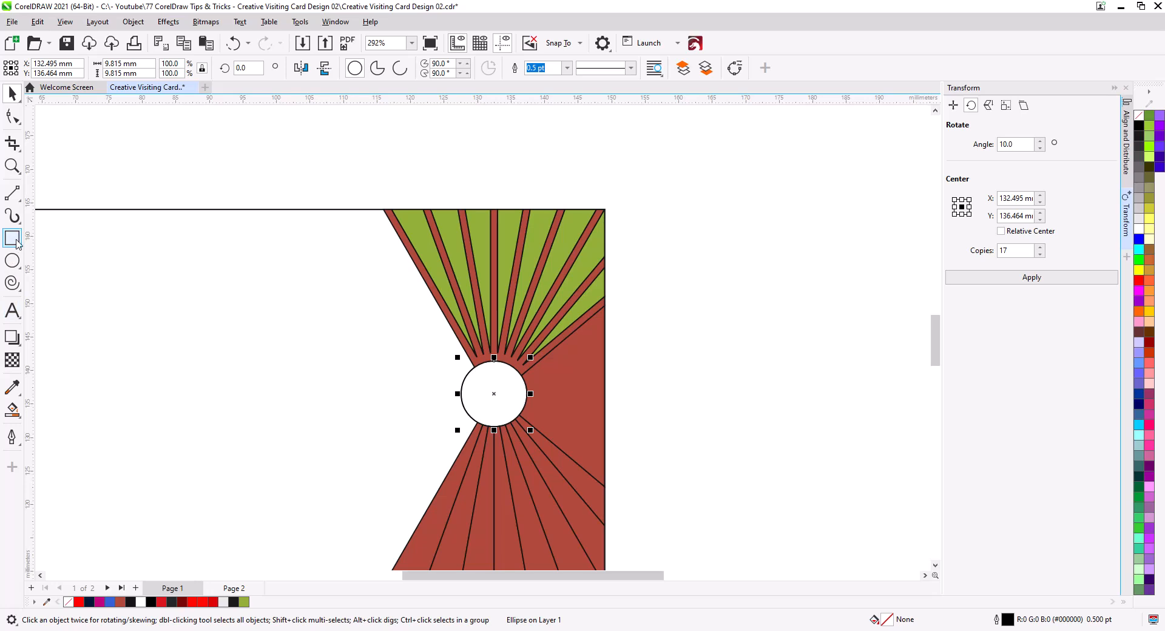
left_click(12, 238)
left_click_drag(441, 351, 542, 447)
left_click(13, 92)
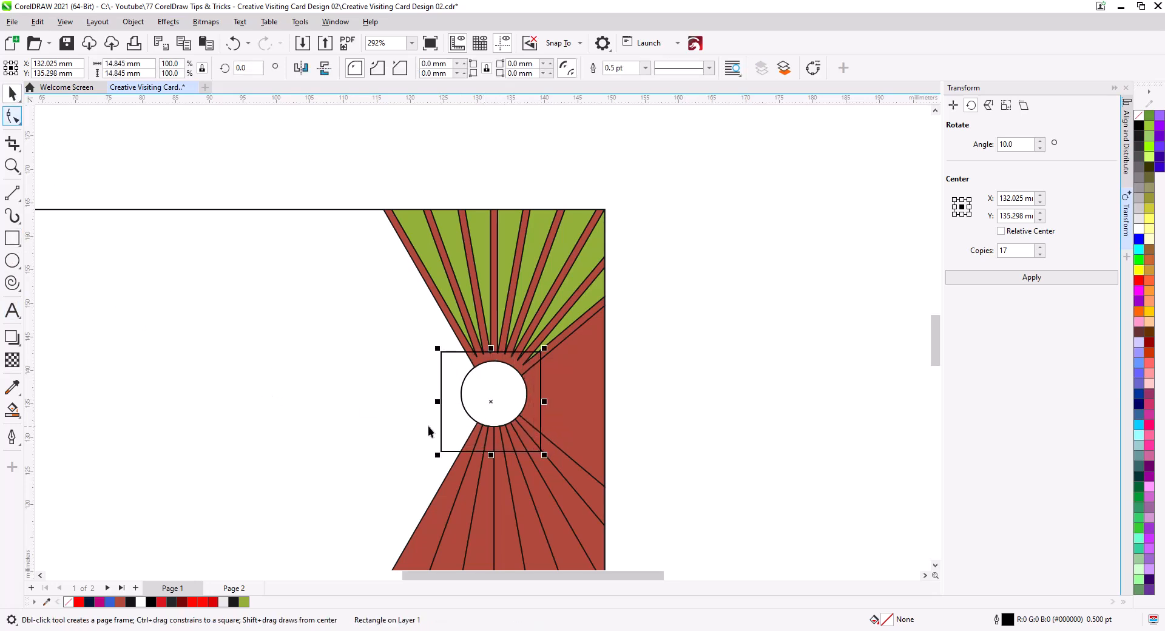
key("space")
Step: Centre the square on the circle both horizontally and vertically, and deselect them
left_click(470, 419, "shift")
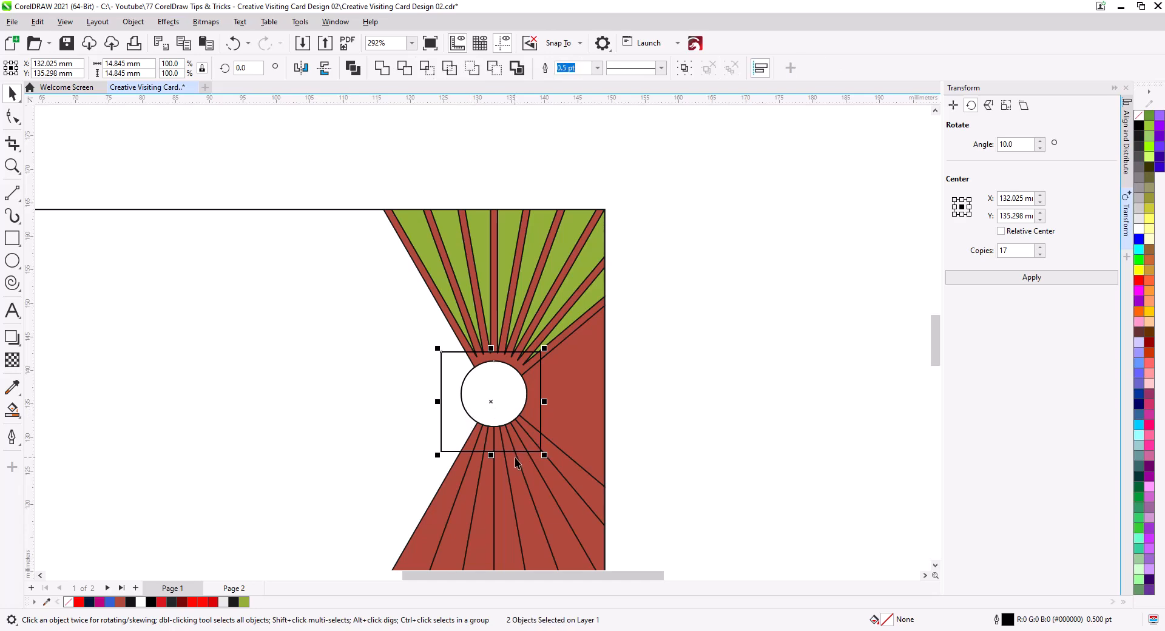
left_click(1126, 145)
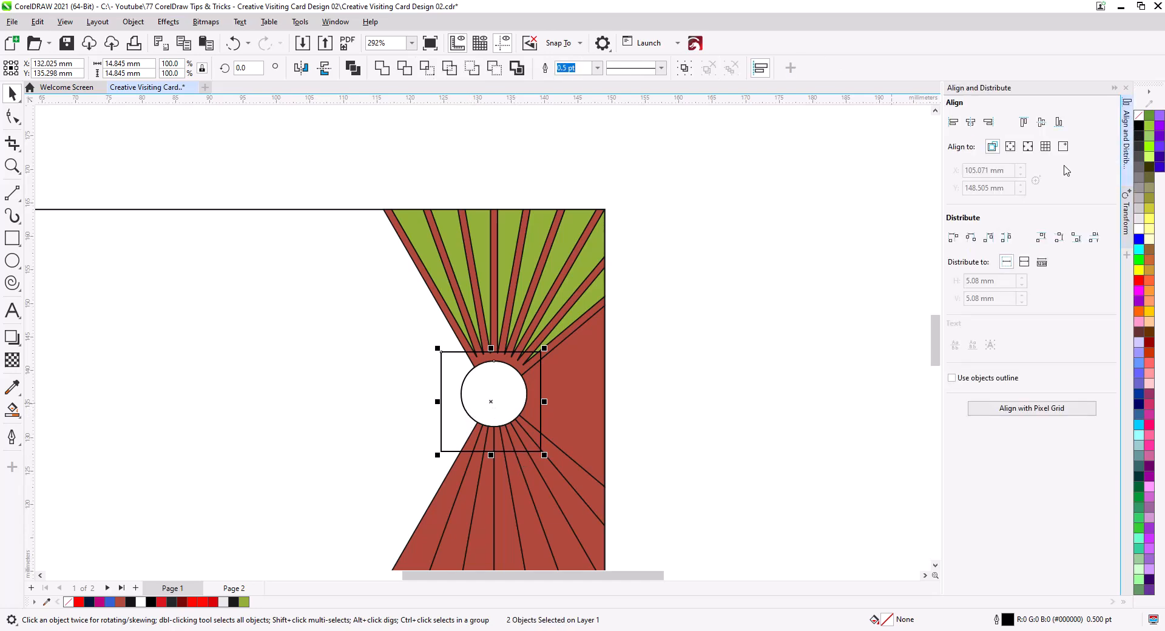
left_click(971, 122)
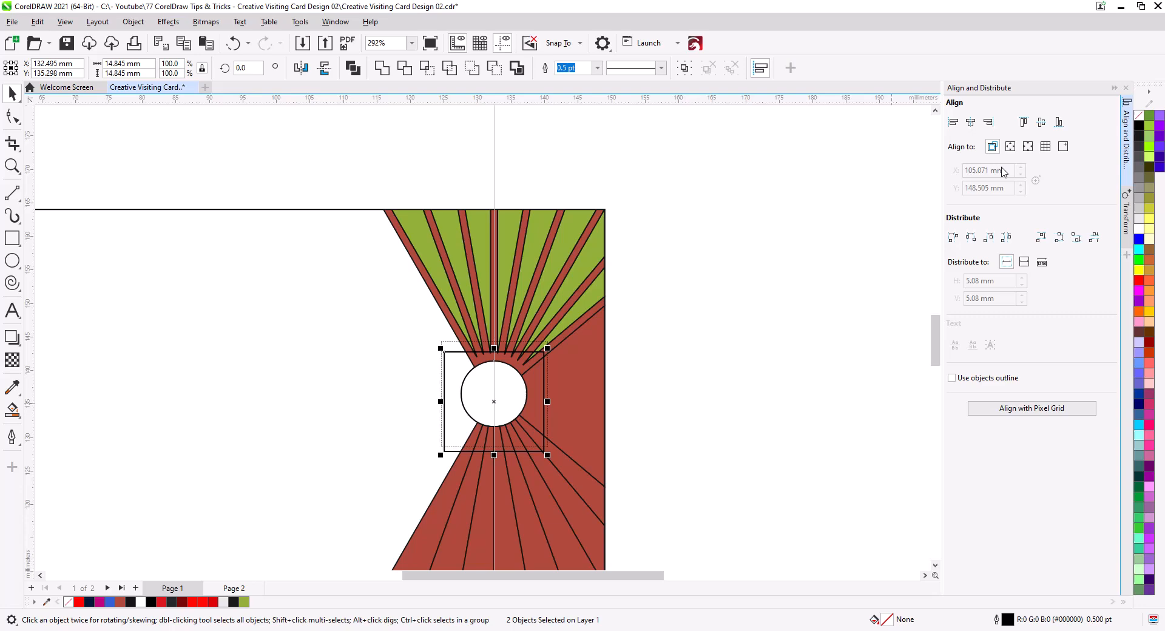
left_click(1041, 123)
left_click(660, 410)
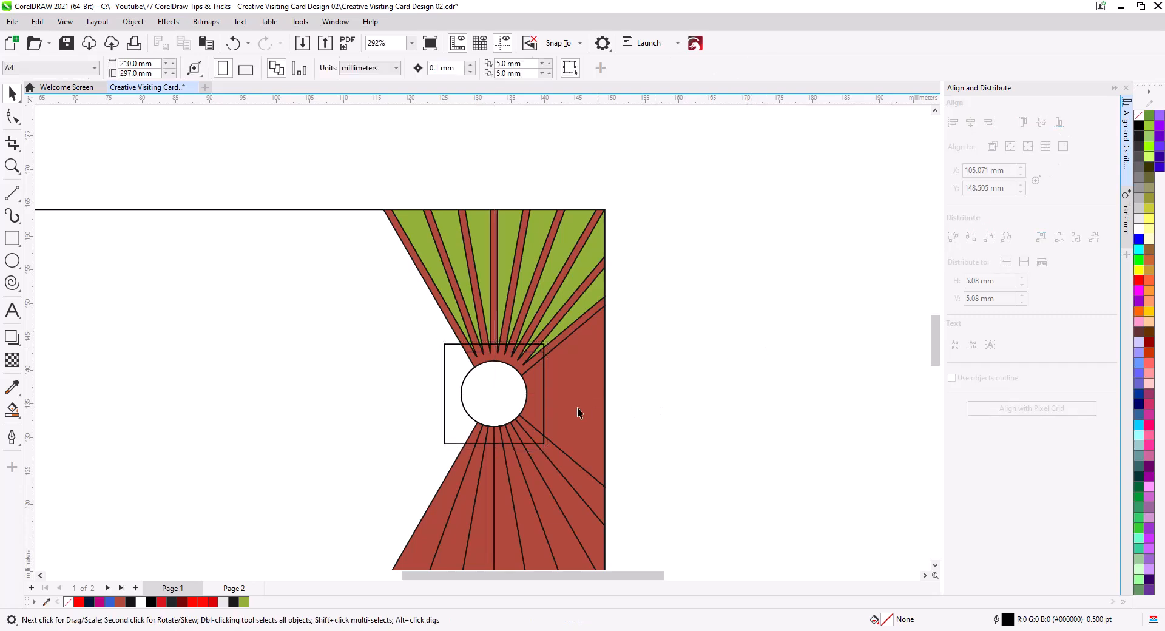
Step: Fill the thin-rayed brick-red shape above the circle with red #DB0308 sampled from the red swatch square beside the card
left_click(461, 392)
scroll(627, 553, "up", 3)
left_click_drag(627, 553, 666, 489)
left_click_drag(548, 109, 541, 268)
scroll(541, 269, "up", 1)
left_click(541, 268)
scroll(758, 388, "down", 5)
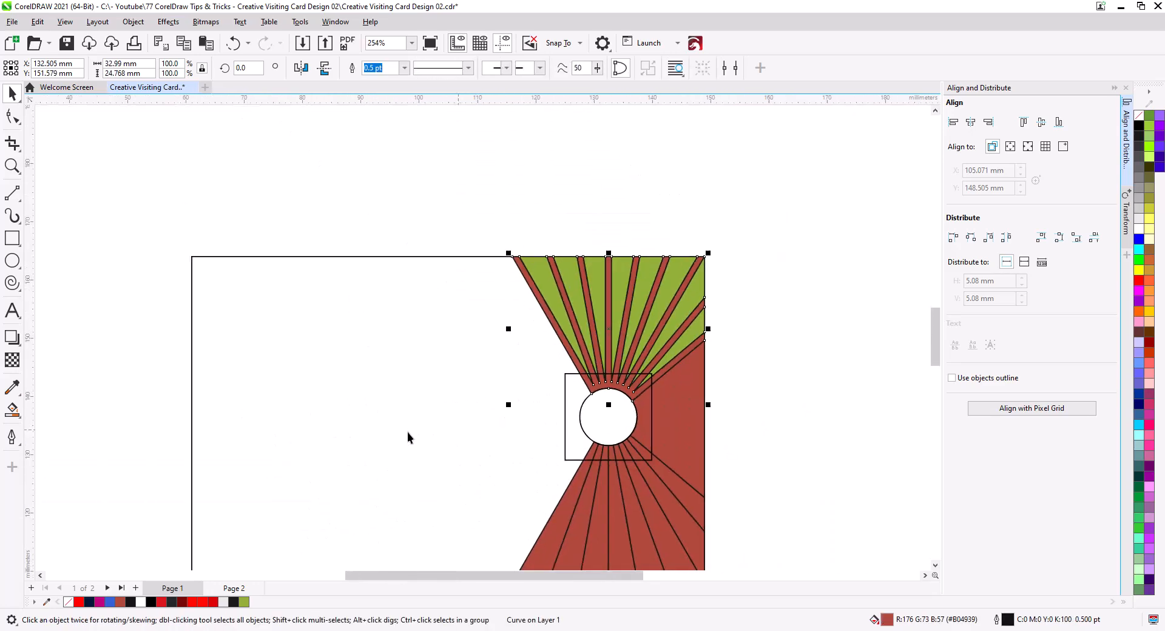
left_click_drag(148, 493, 271, 398)
left_click(13, 386)
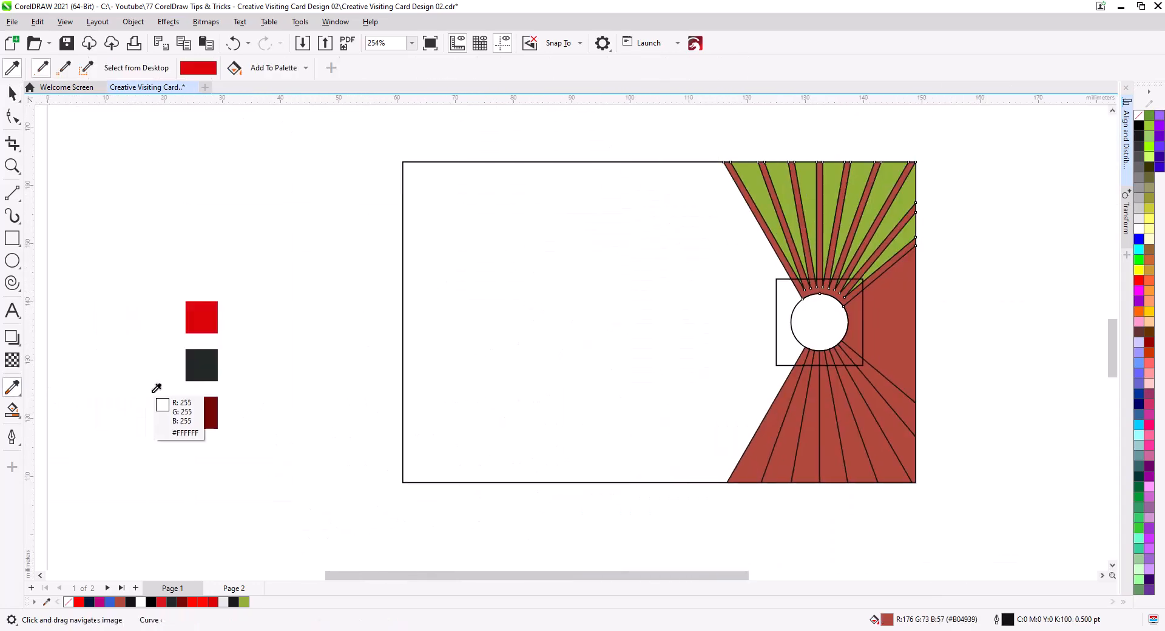
left_click(203, 320)
scroll(826, 252, "up", 4)
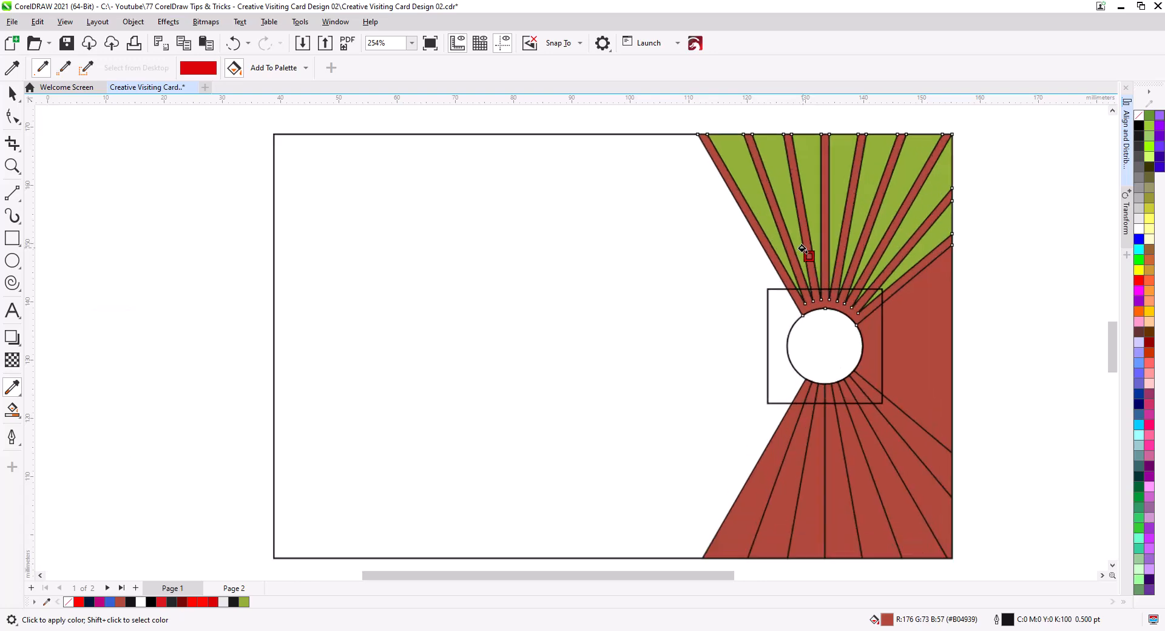
left_click(750, 287)
scroll(595, 255, "down", 4)
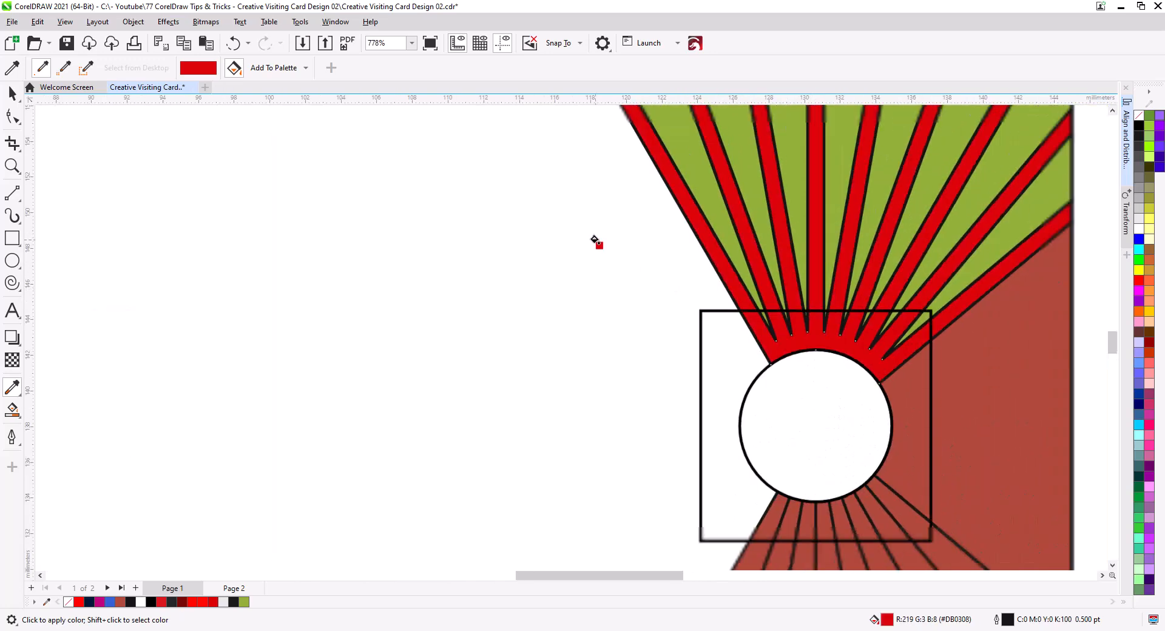
Step: Sample dark grey #222625 from the middle swatch square and fill all lower wedges and the large area beside the circle with it
left_click_drag(532, 309, 653, 307)
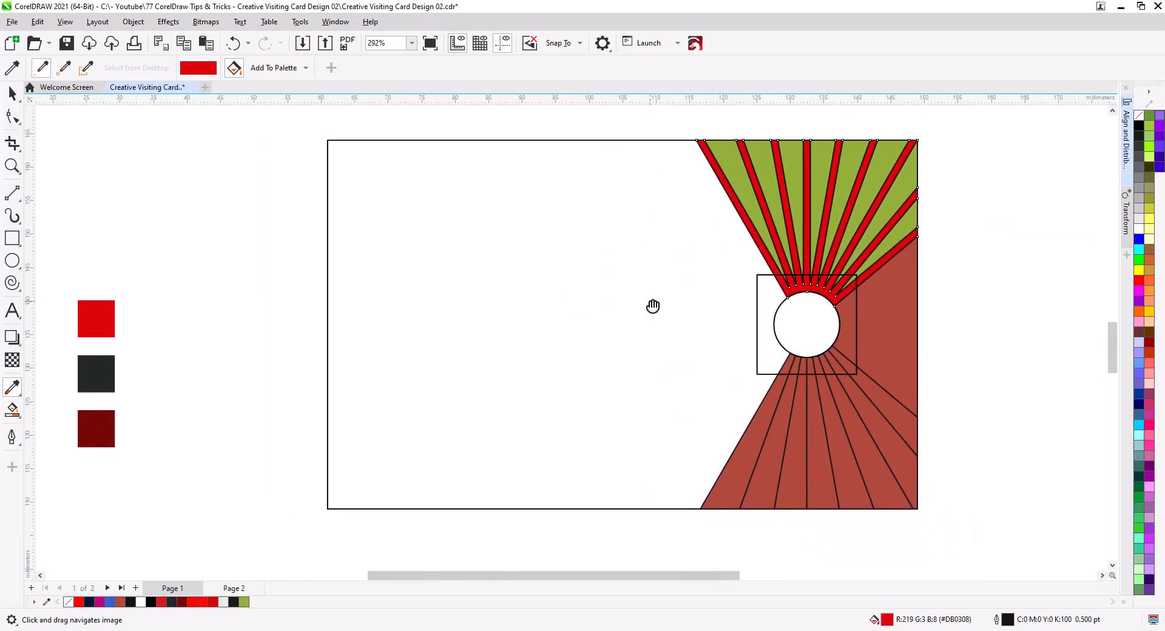
left_click(100, 378, "shift")
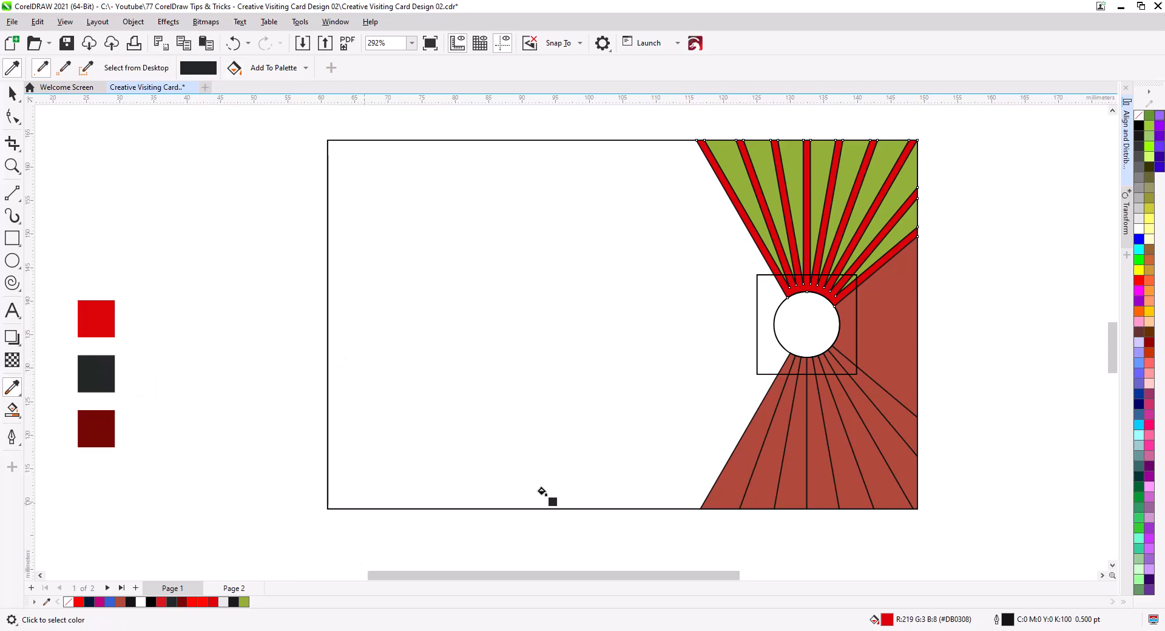
left_click(727, 481)
left_click(763, 487)
left_click(792, 486)
left_click(815, 488)
left_click(862, 479)
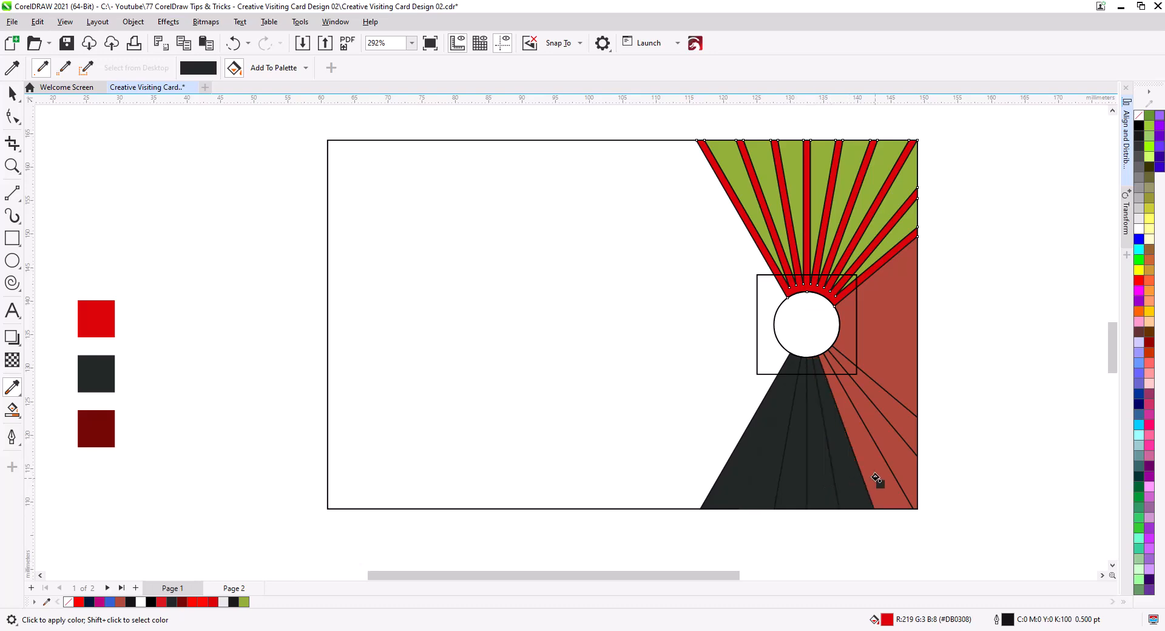
left_click(877, 480)
left_click(908, 486)
left_click(904, 423)
left_click(902, 349)
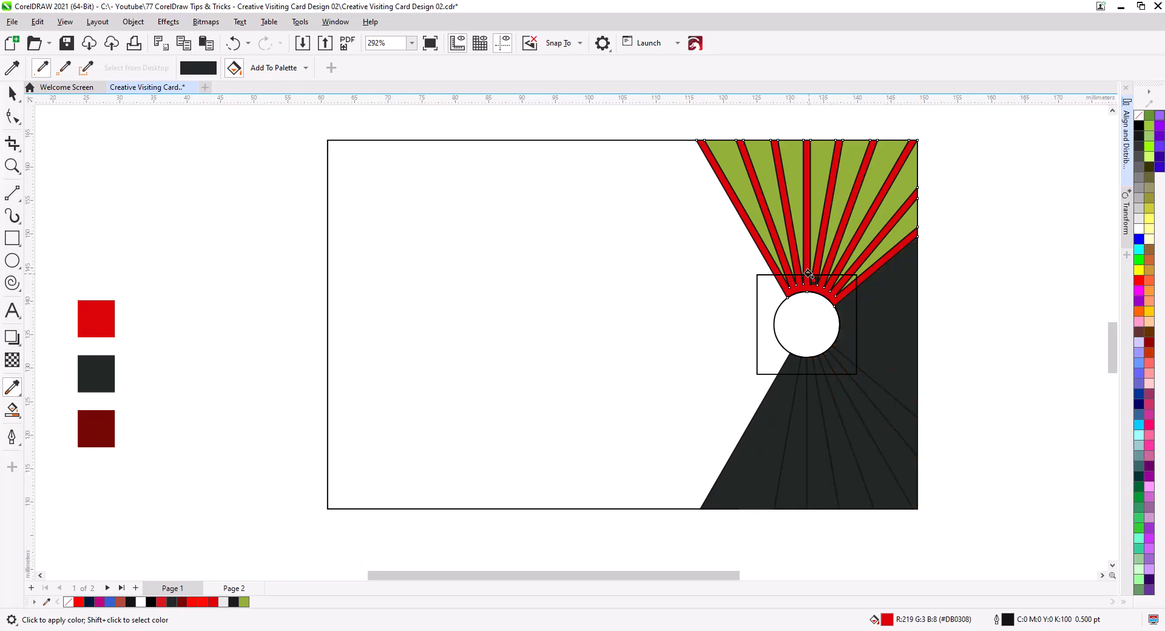
Step: Fill all the green wedges between the red rays with the same dark grey and deselect everything
scroll(807, 273, "up", 2)
left_click_drag(807, 274, 637, 483)
left_click(804, 393)
left_click(802, 331)
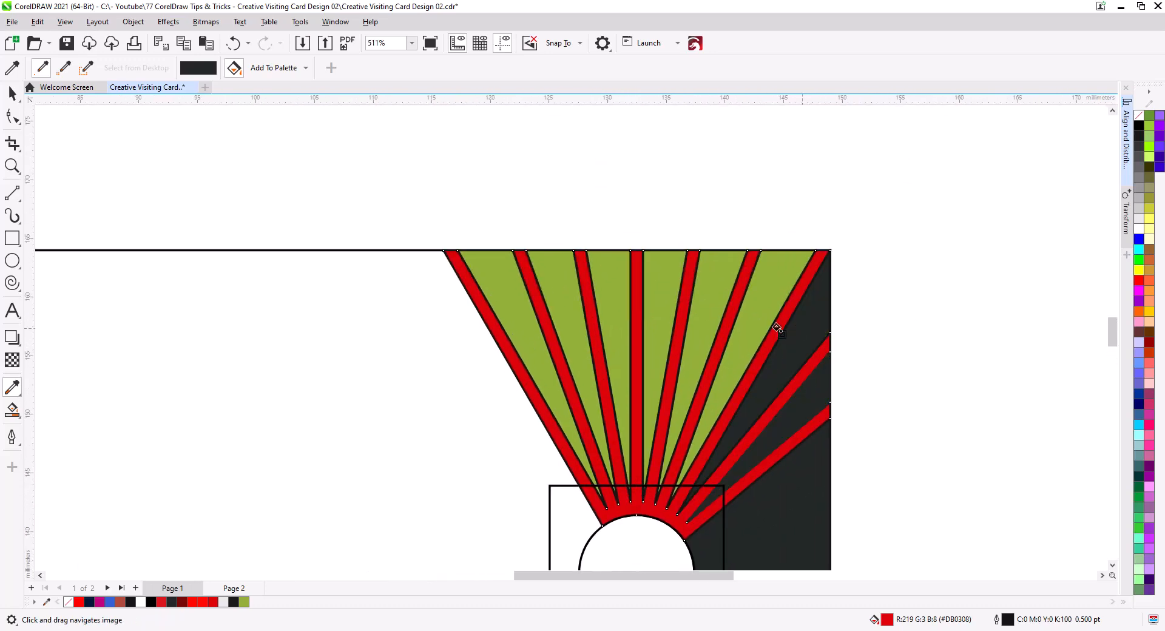
left_click(763, 285)
left_click(707, 285)
left_click(663, 278)
left_click(614, 279)
left_click(571, 281)
left_click(495, 278)
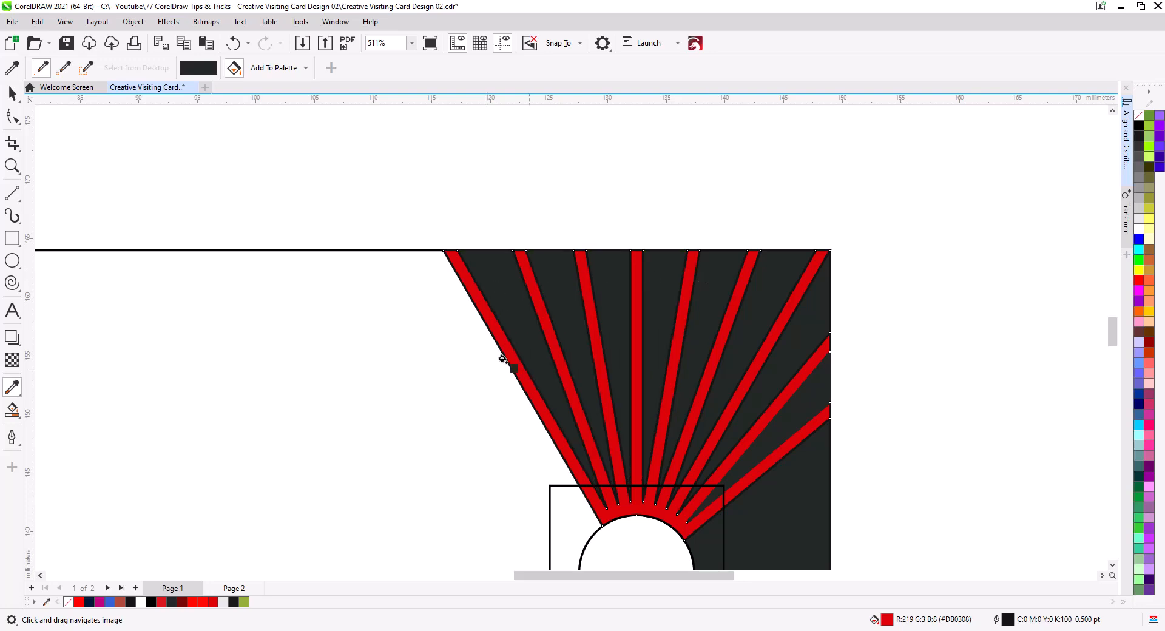
scroll(503, 358, "down", 4)
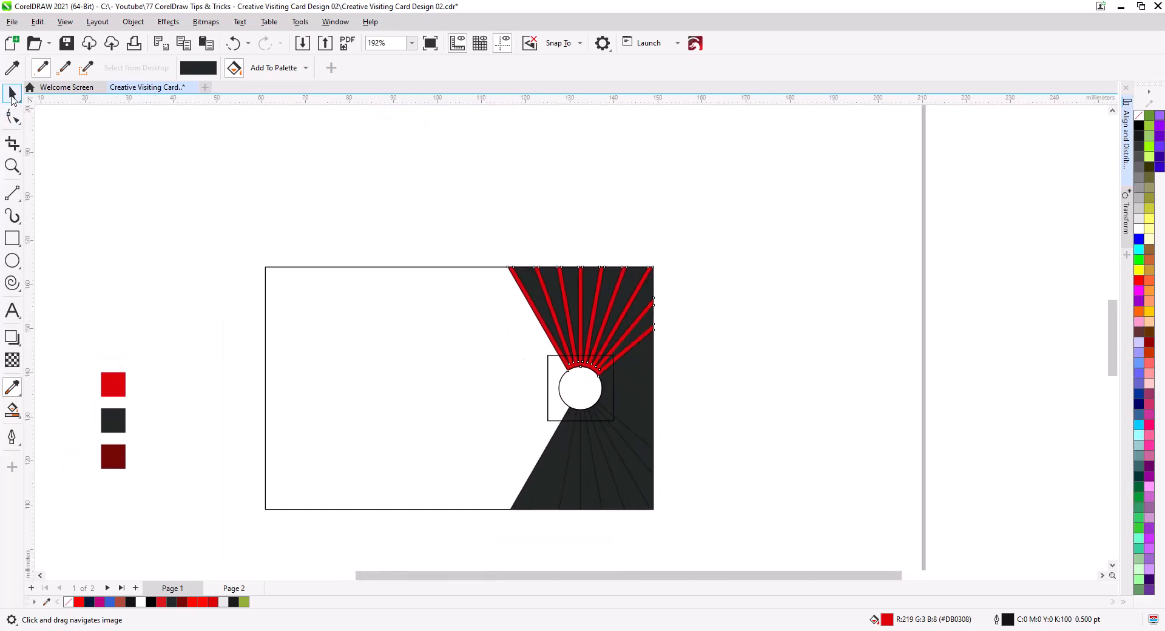
left_click(12, 94)
left_click(276, 177)
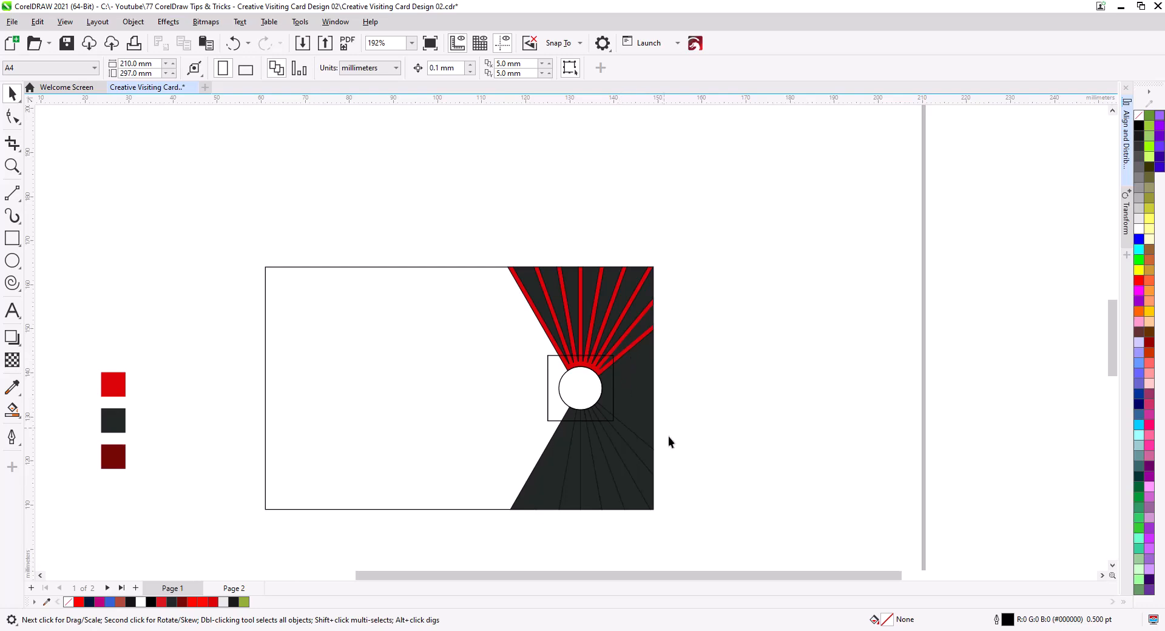
Step: Give the second lower wedge from the left a black outline
scroll(557, 537, "up", 6)
left_click_drag(534, 502, 546, 536)
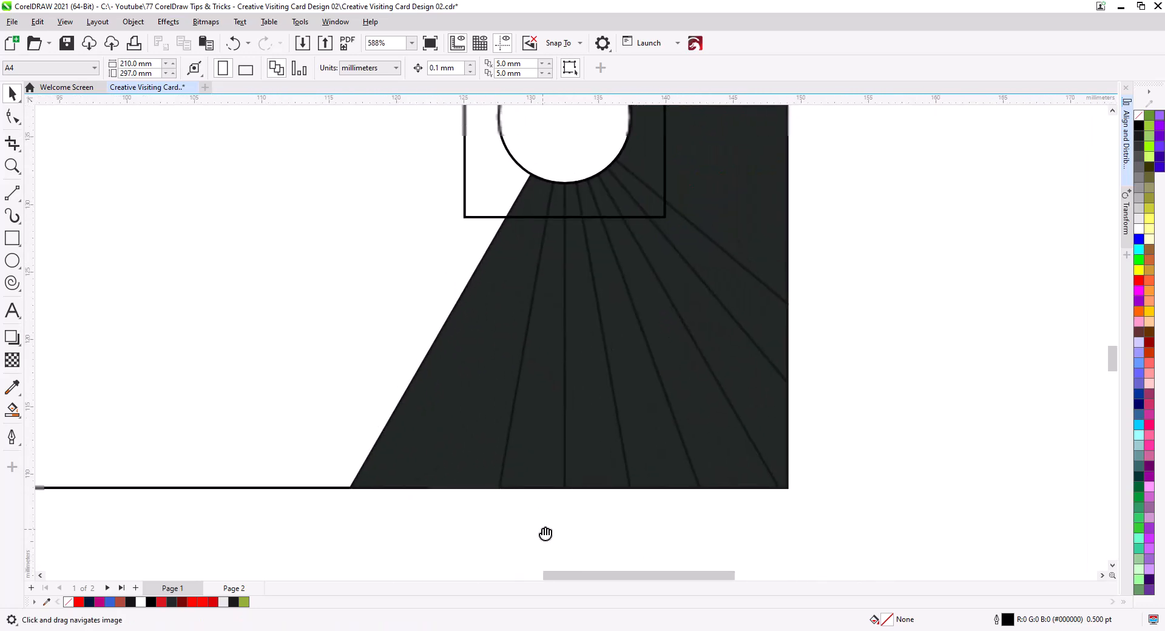
left_click(477, 464)
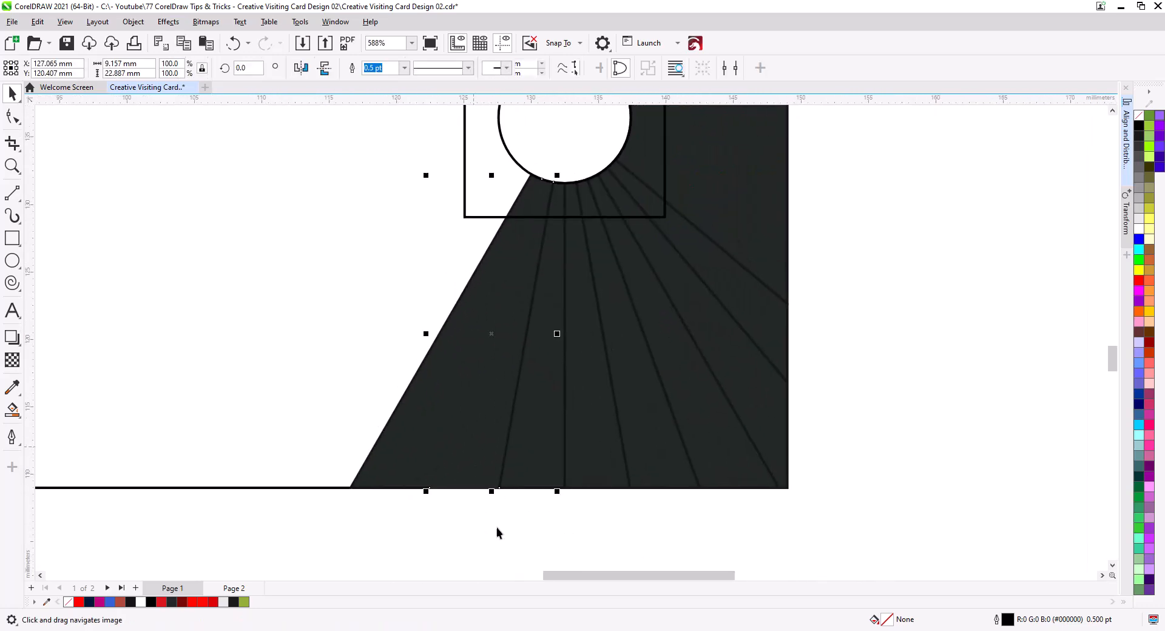
right_click(1138, 129)
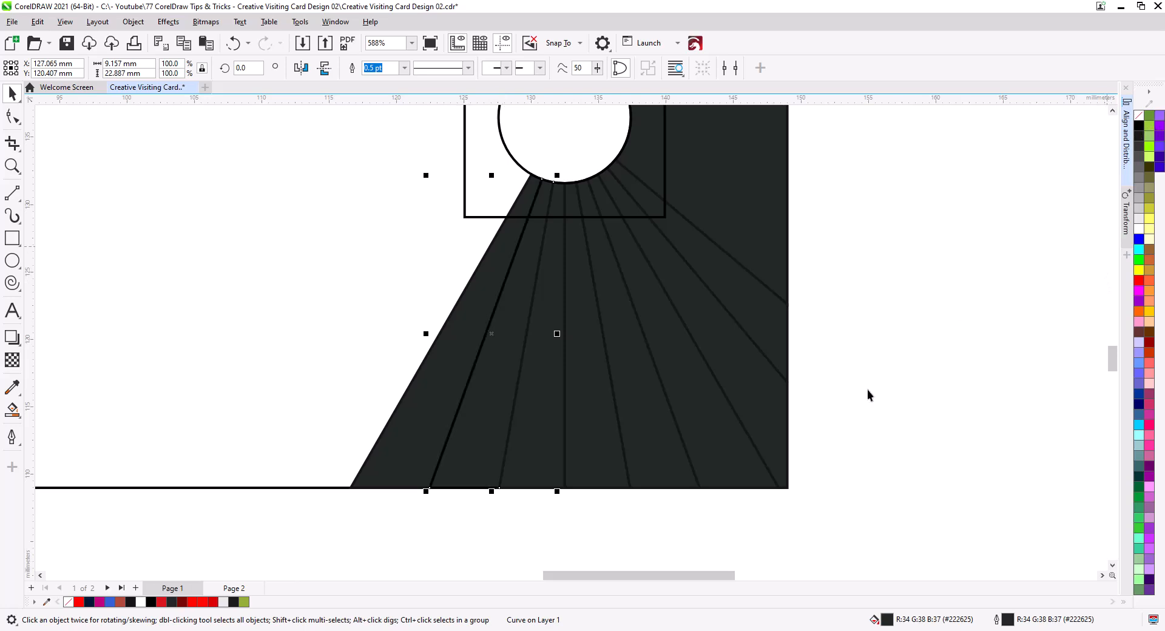
Step: Add a Multiply drop shadow with opacity 100 and feather 15 from the second lower wedge toward the leftmost one, and break it apart
left_click_drag(449, 516, 611, 513)
left_click(581, 474)
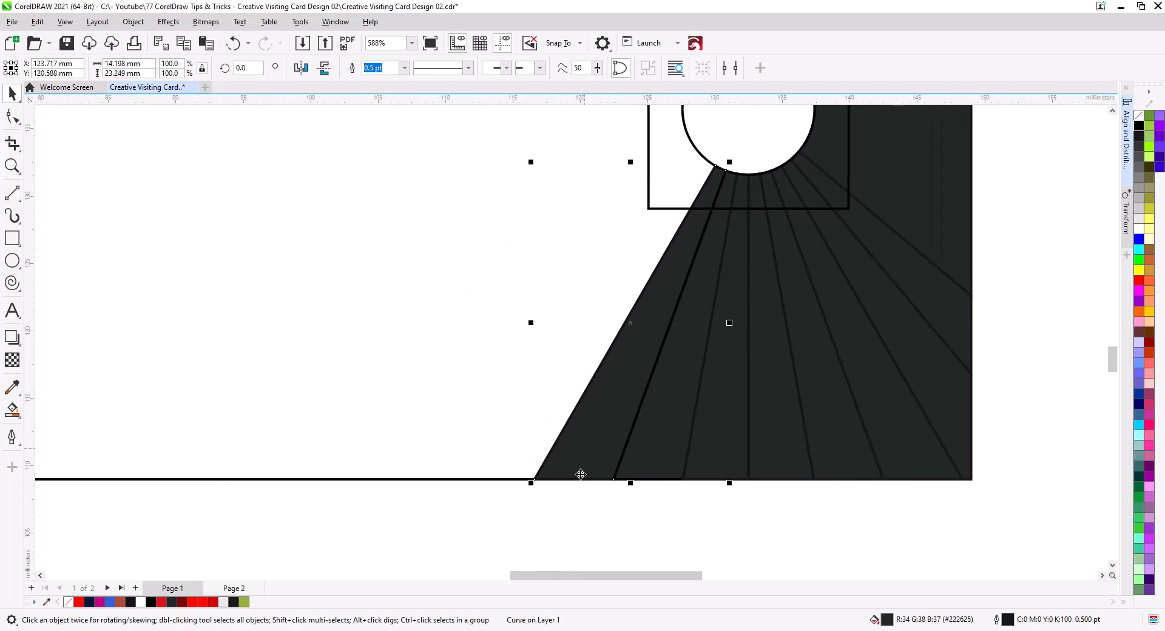
left_click(639, 518)
left_click(645, 450)
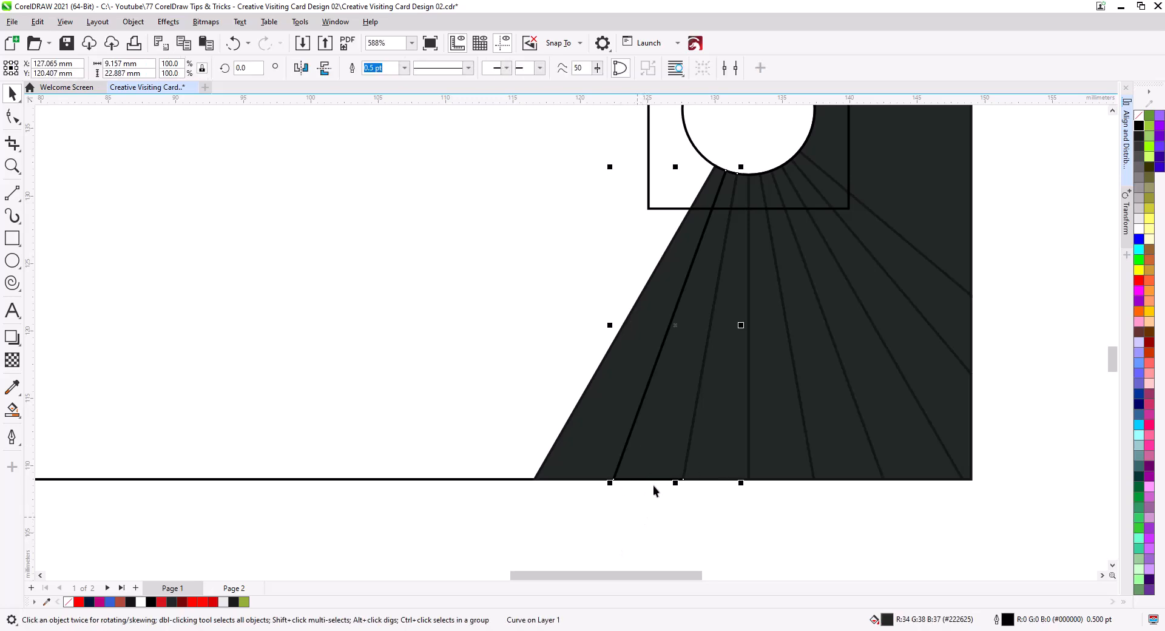
left_click(12, 337)
left_click_drag(676, 324, 605, 291)
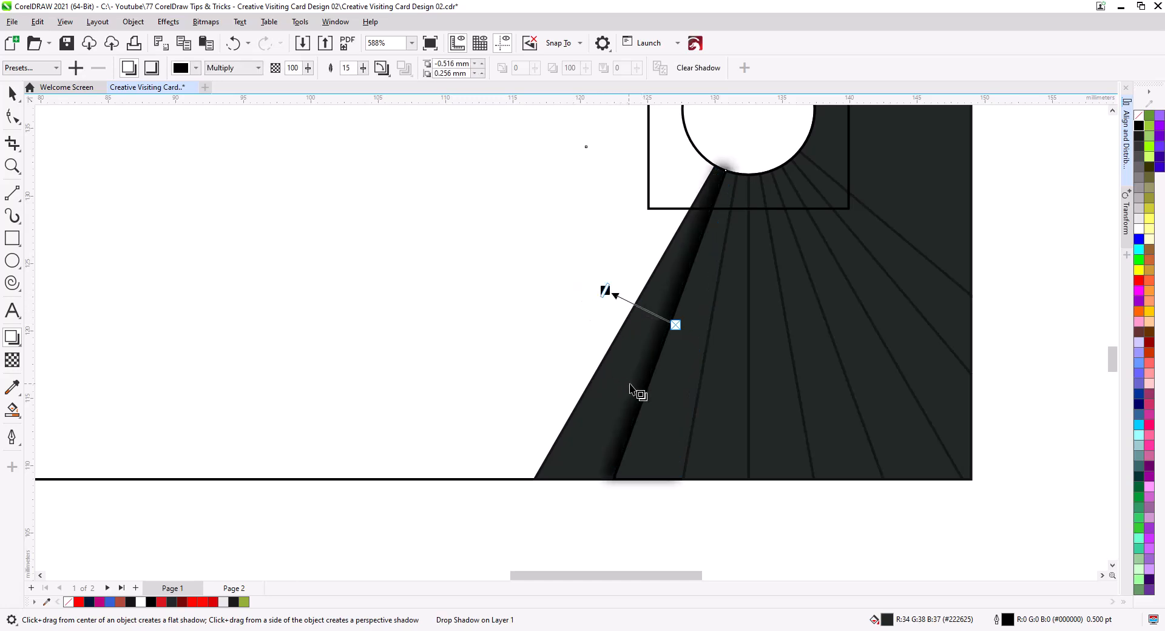
right_click(612, 466)
left_click(658, 250)
left_click(13, 94)
left_click(188, 262)
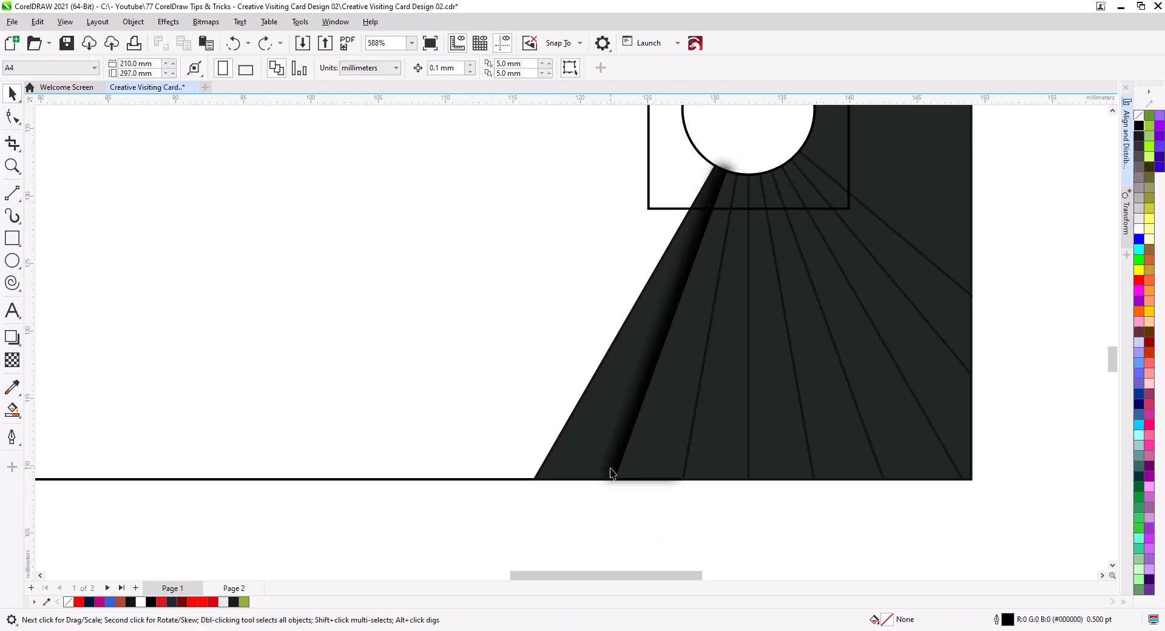
Step: PowerClip the second wedge's separated shadow inside the leftmost lower wedge and deselect it
left_click(612, 474)
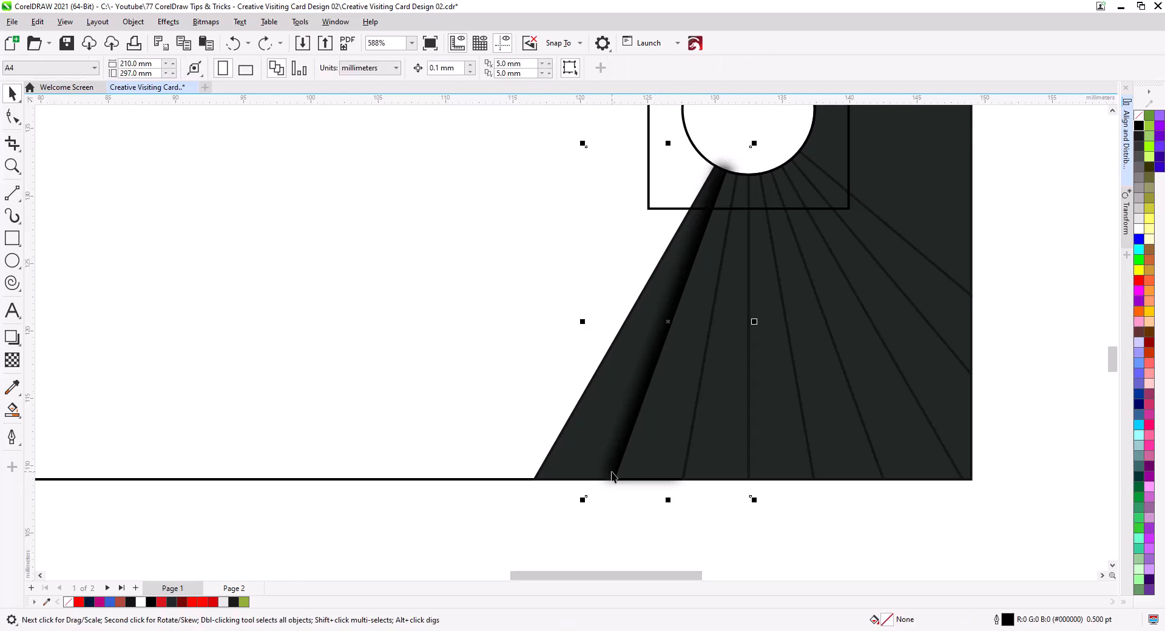
left_click(133, 22)
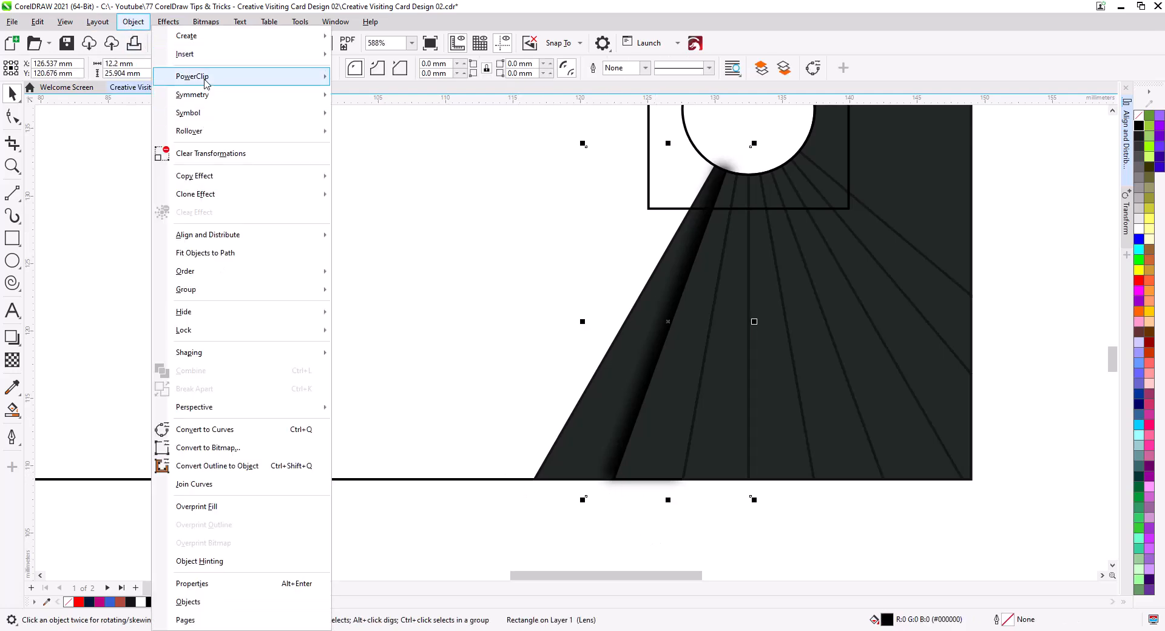
mouse_move(194, 77)
left_click(383, 84)
left_click(564, 452)
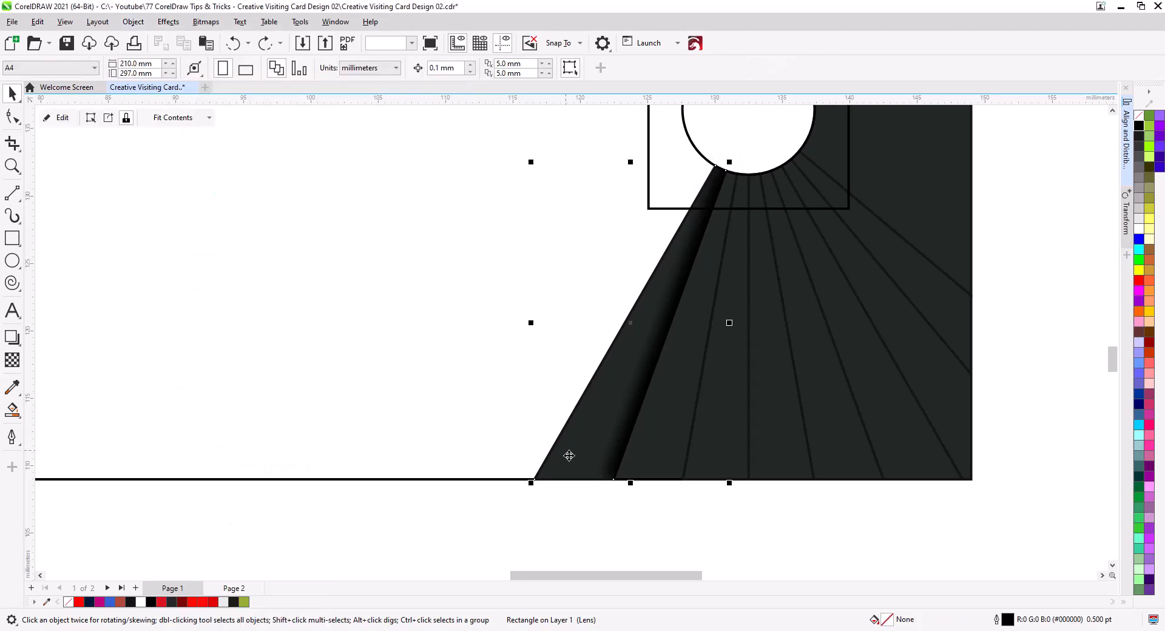
left_click(548, 499)
Step: Add a drop shadow to the third lower wedge, cast toward the second one, and break the shadow apart
left_click(727, 472)
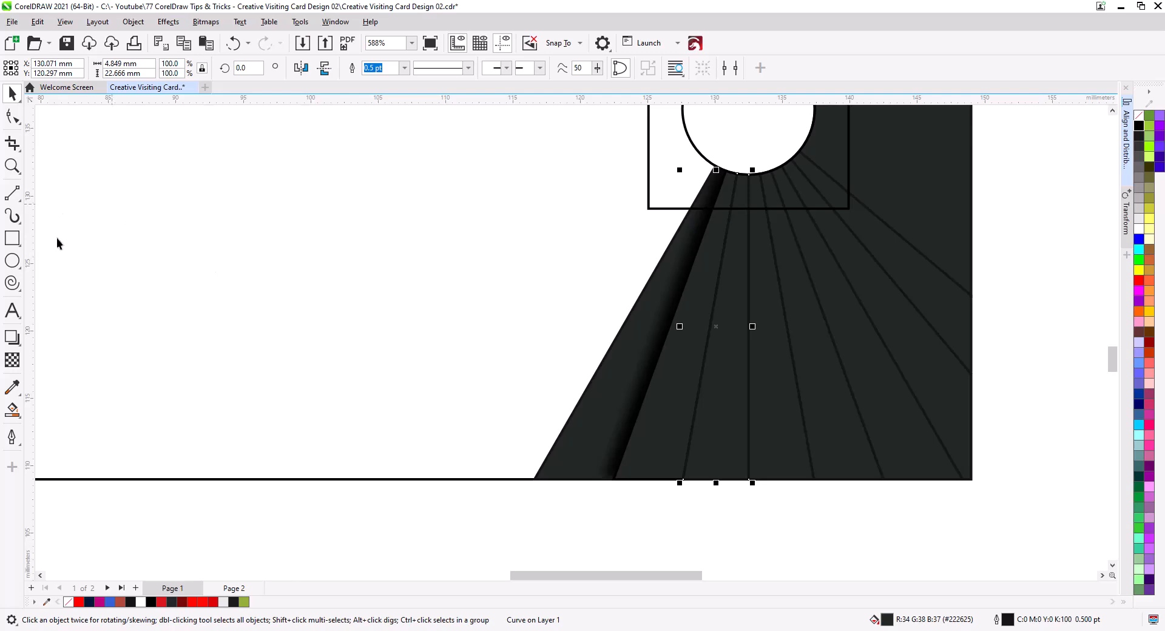
left_click(12, 336)
left_click_drag(716, 326, 675, 348)
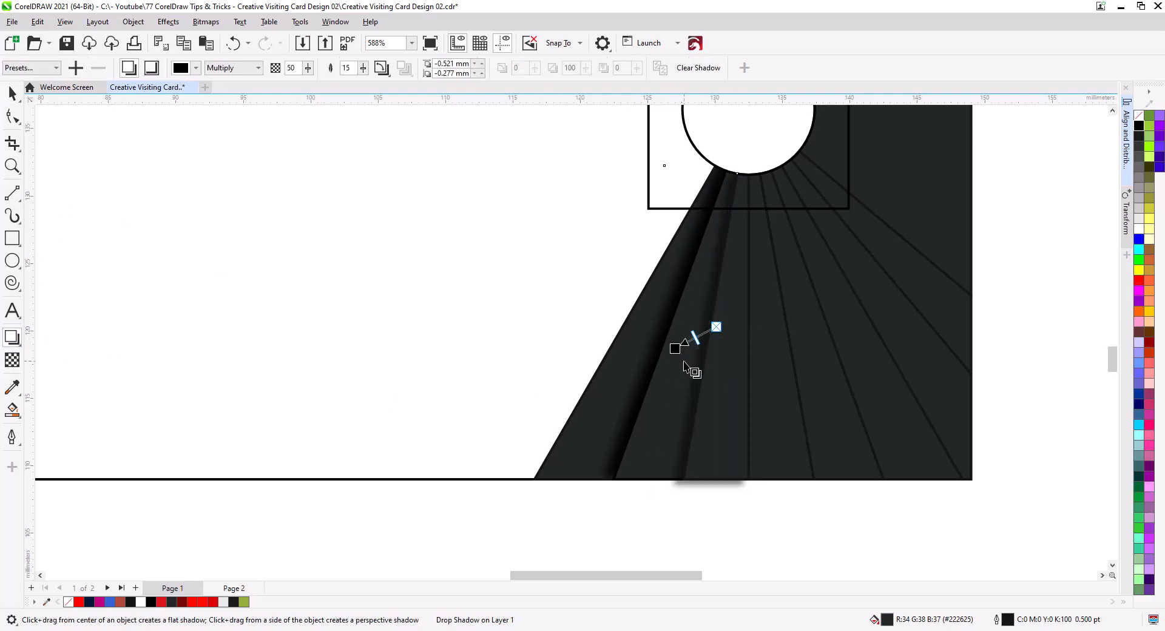
key("space")
right_click(684, 484)
left_click(752, 274)
left_click(783, 530)
Step: PowerClip the third wedge's separated shadow inside the second lower wedge
left_click(725, 484)
left_click(133, 22)
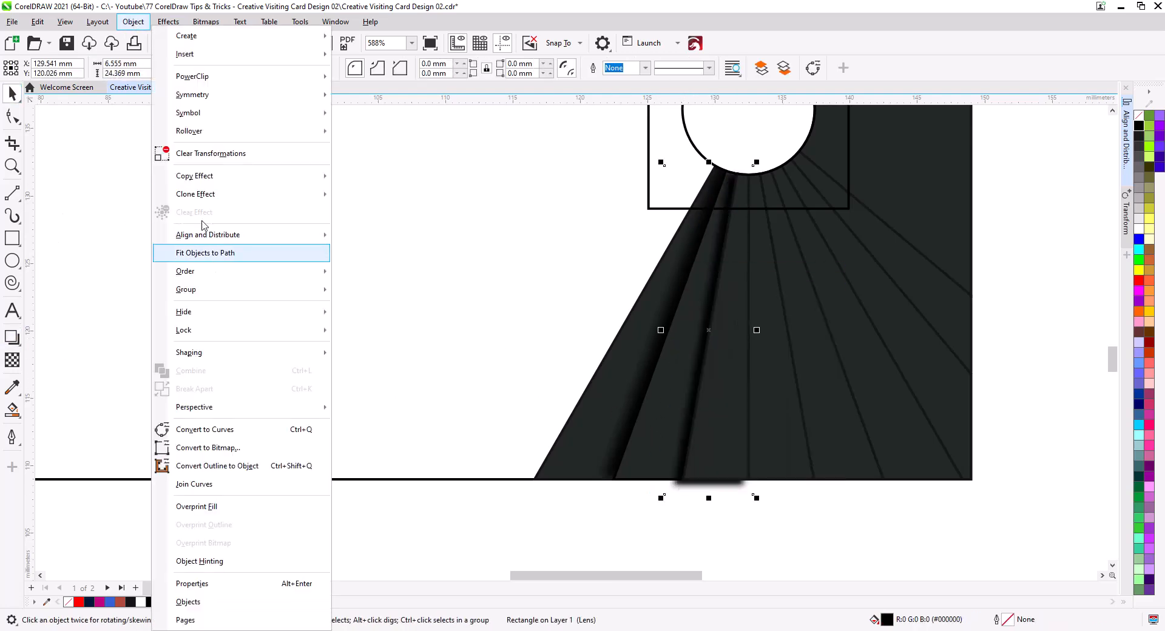
mouse_move(197, 77)
left_click(383, 76)
left_click(642, 454)
Step: Add a drop shadow to the fourth lower wedge, cast toward the third one, and separate it
scroll(728, 473, "up", 1)
left_click(619, 443)
left_click(12, 336)
left_click_drag(600, 343, 539, 373)
left_click_drag(544, 514, 520, 396)
key("space")
Step: PowerClip the fourth wedge's separated shadow inside the third lower wedge
left_click(526, 469)
left_click(133, 22)
mouse_move(246, 79)
left_click(383, 78)
left_click(484, 418)
Step: Add a drop shadow to the fifth lower wedge, cast toward the fourth one, break it apart and select the shadow
left_click_drag(644, 452, 468, 502)
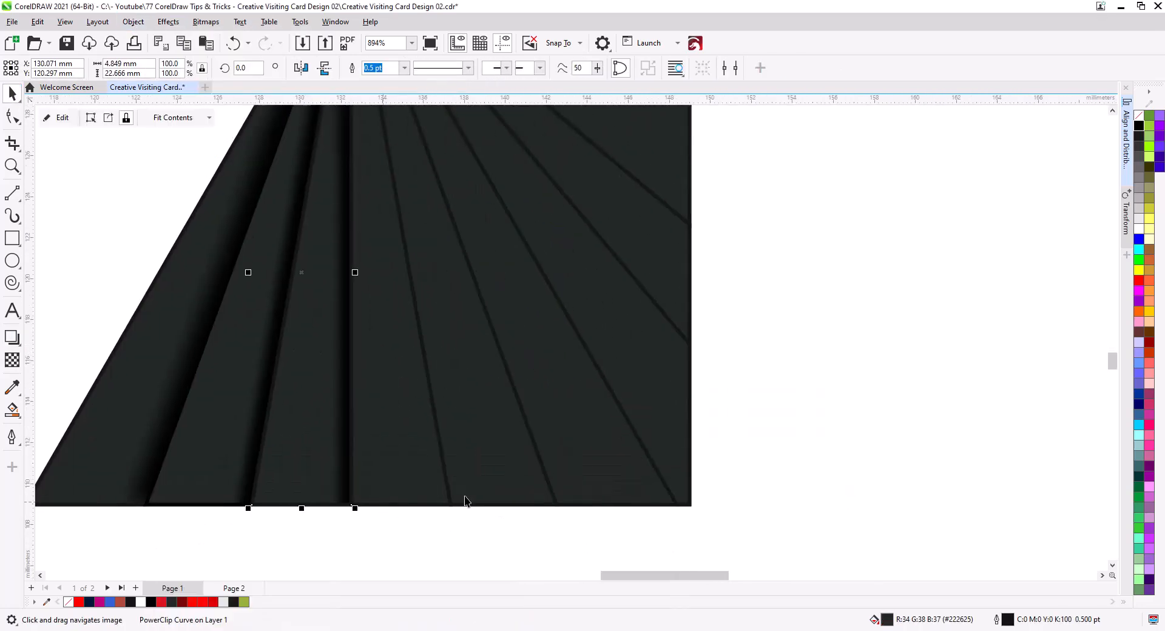
left_click(476, 473)
left_click(12, 336)
left_click_drag(463, 271, 357, 289)
left_click(12, 94)
right_click(443, 528)
left_click(495, 305)
left_click(754, 438)
left_click(494, 516)
left_click(133, 22)
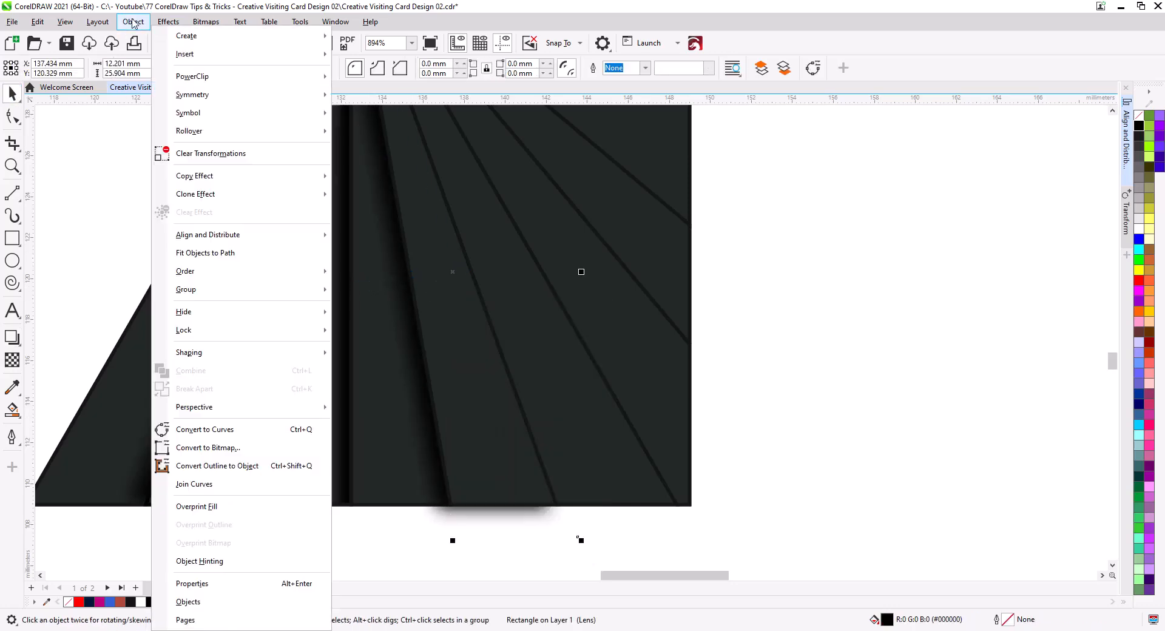
left_click(383, 77)
scroll(576, 447, "down", 1)
left_click_drag(575, 447, 500, 434)
left_click(12, 116)
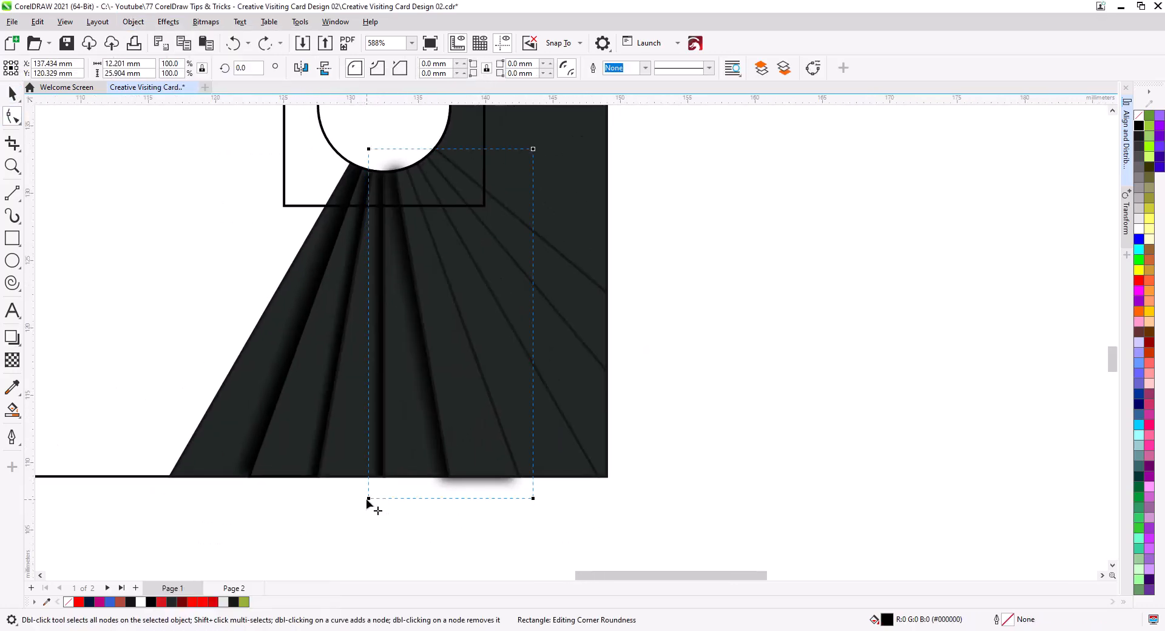
left_click(367, 499)
left_click_drag(369, 498, 453, 505)
Step: PowerClip the fifth wedge's separated shadow inside the fourth lower wedge
left_click(12, 94)
scroll(433, 475, "up", 2)
left_click(142, 22)
left_click(383, 77)
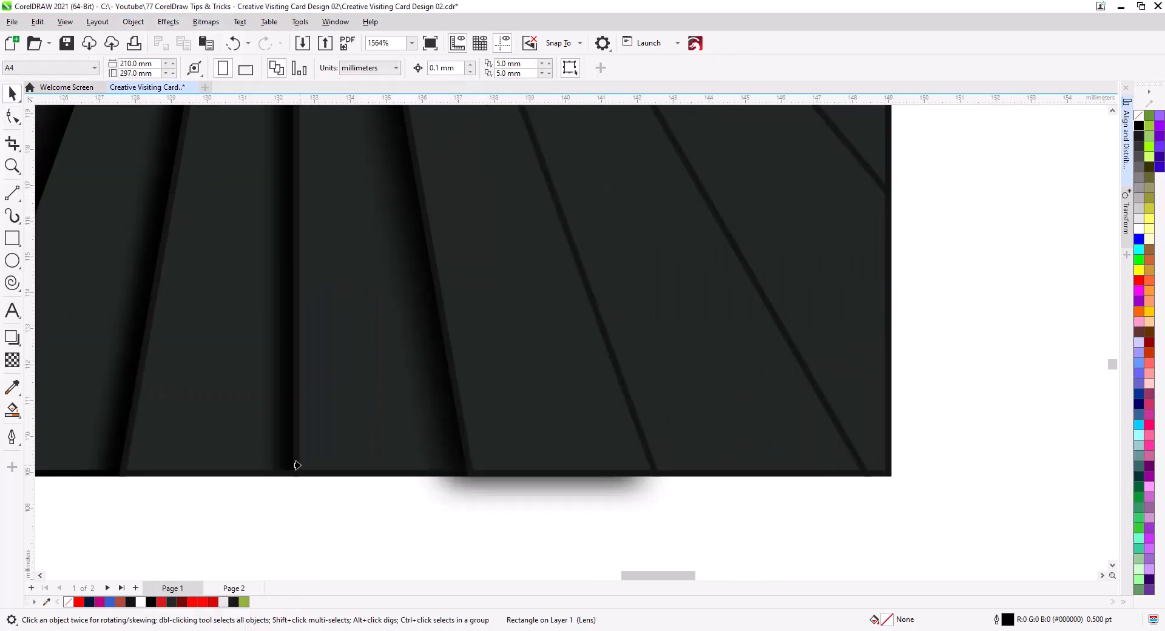
left_click(303, 465)
Step: Add a drop shadow to the sixth lower wedge, cast toward the fifth one, break it apart and deselect
scroll(419, 555, "down", 1)
left_click_drag(419, 555, 300, 551)
left_click(417, 442)
left_click(13, 336)
left_click_drag(392, 295, 257, 344)
key("ctrl+k")
key("space")
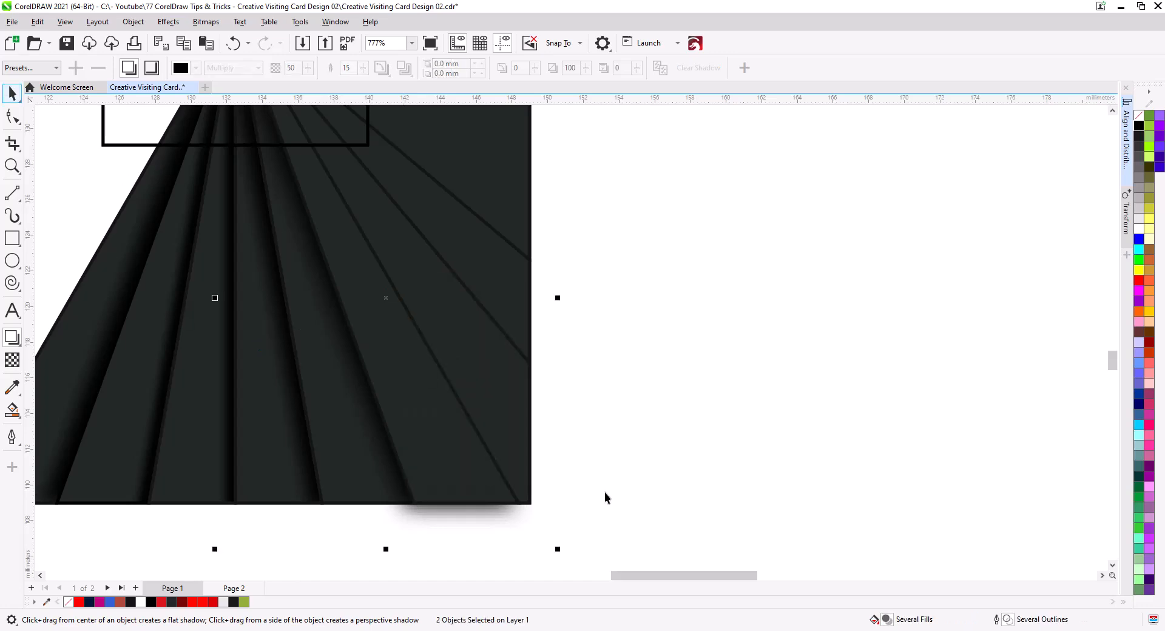
left_click(605, 497)
Step: PowerClip the sixth wedge's separated shadow inside the fifth lower wedge
left_click(516, 517)
left_click_drag(599, 527, 546, 454)
key("shift+Page_Down")
left_click(133, 21)
left_click(383, 77)
left_click(283, 382)
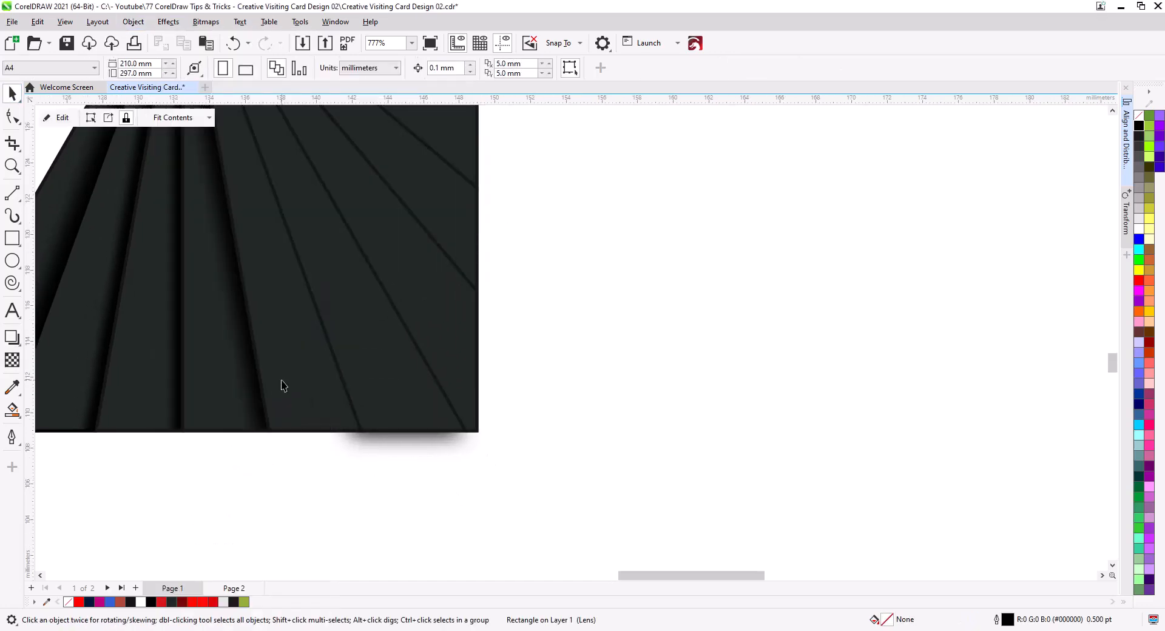
Step: Add a drop shadow to the seventh wedge, break it apart and PowerClip the shadow inside the sixth lower wedge
left_click_drag(407, 254, 340, 352)
left_click(339, 352)
left_click(13, 338)
left_click_drag(285, 316, 147, 388)
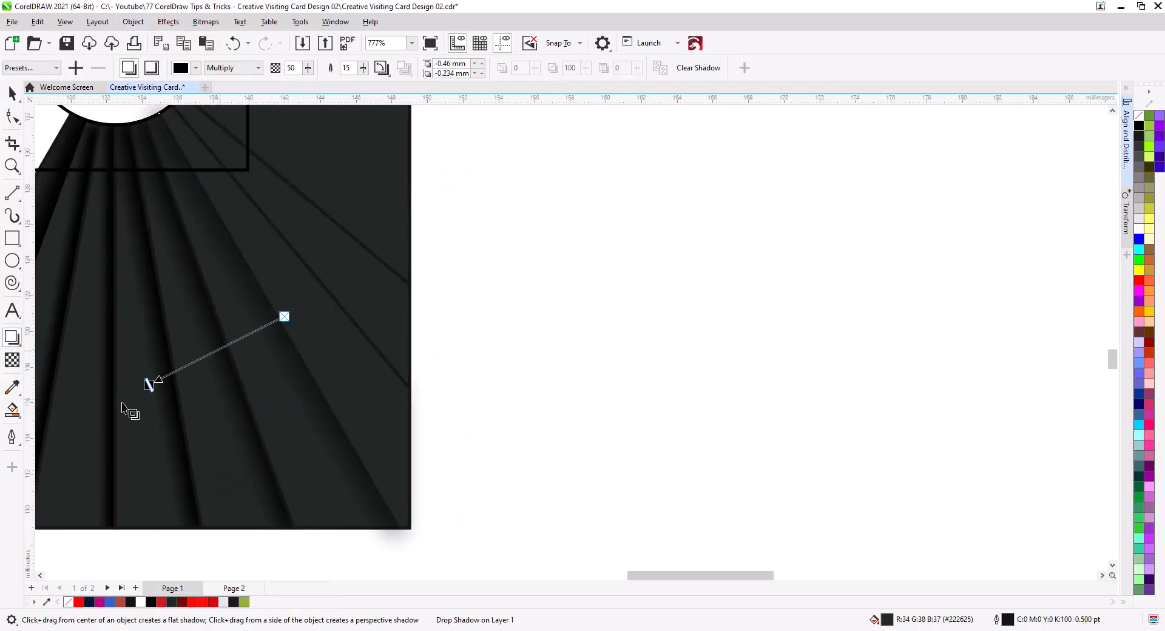
right_click(428, 254)
left_click(474, 263)
left_click(133, 22)
left_click(384, 77)
left_click(294, 388)
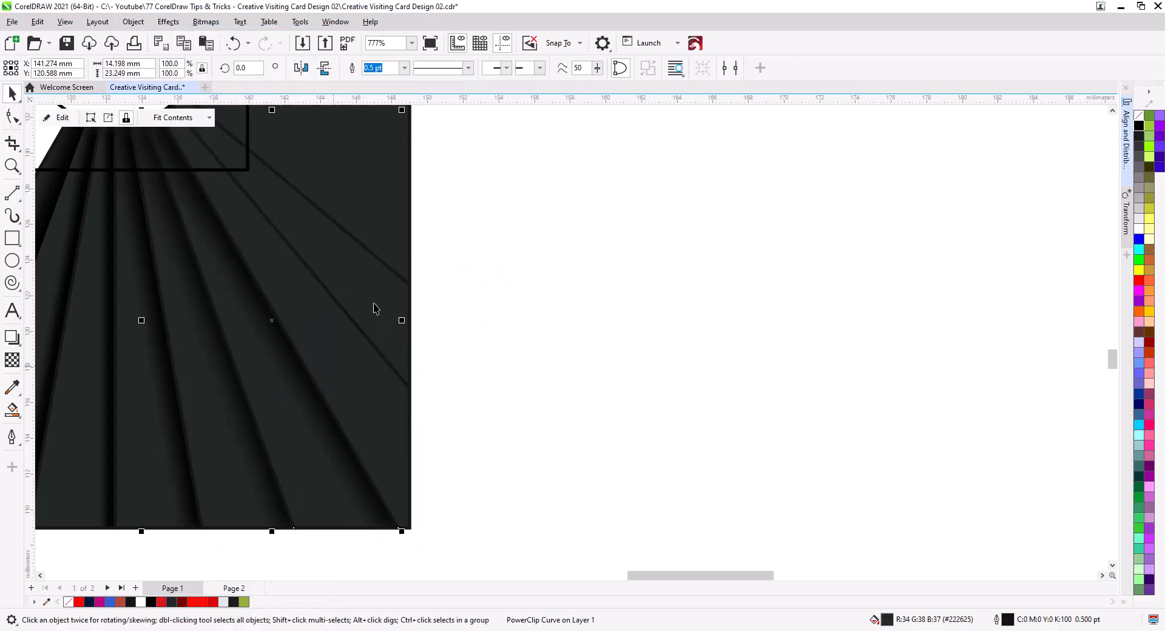
Step: Add a drop shadow with opacity 100 and feather 15 to the eighth wedge, cast toward the seventh one, and break it apart
left_click(370, 308)
left_click(12, 338)
left_click_drag(290, 241, 207, 398)
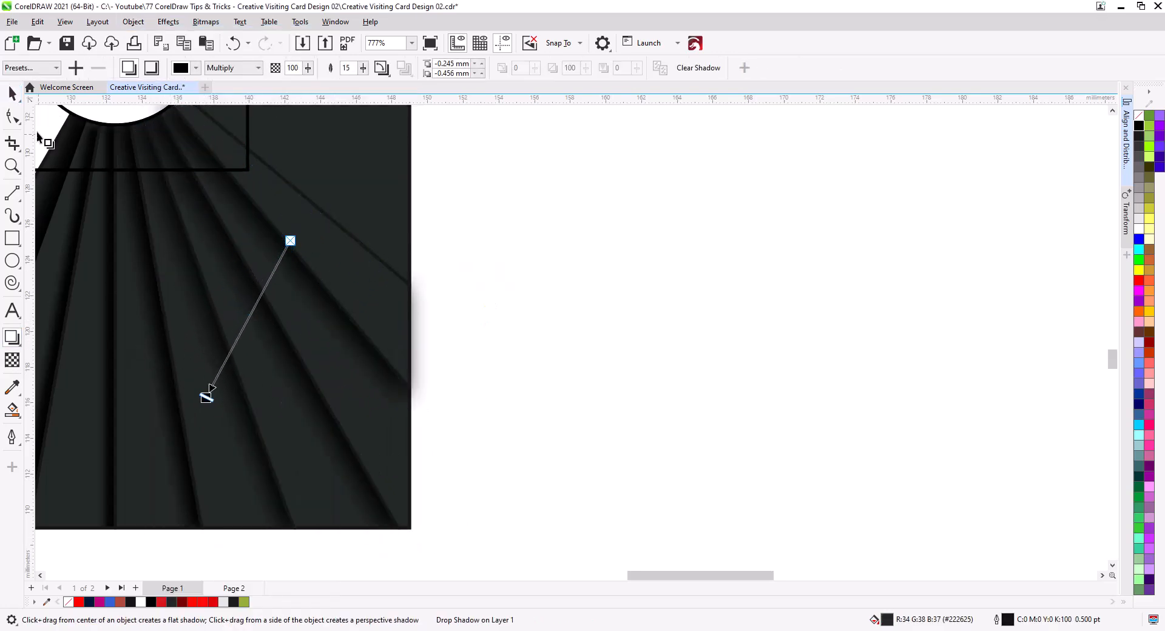
left_click(12, 94)
right_click(417, 389)
left_click(506, 398)
Step: Try to PowerClip the eighth wedge's separated shadow inside the seventh wedge below it
left_click(417, 379)
left_click(133, 22)
left_click(383, 77)
left_click(368, 406)
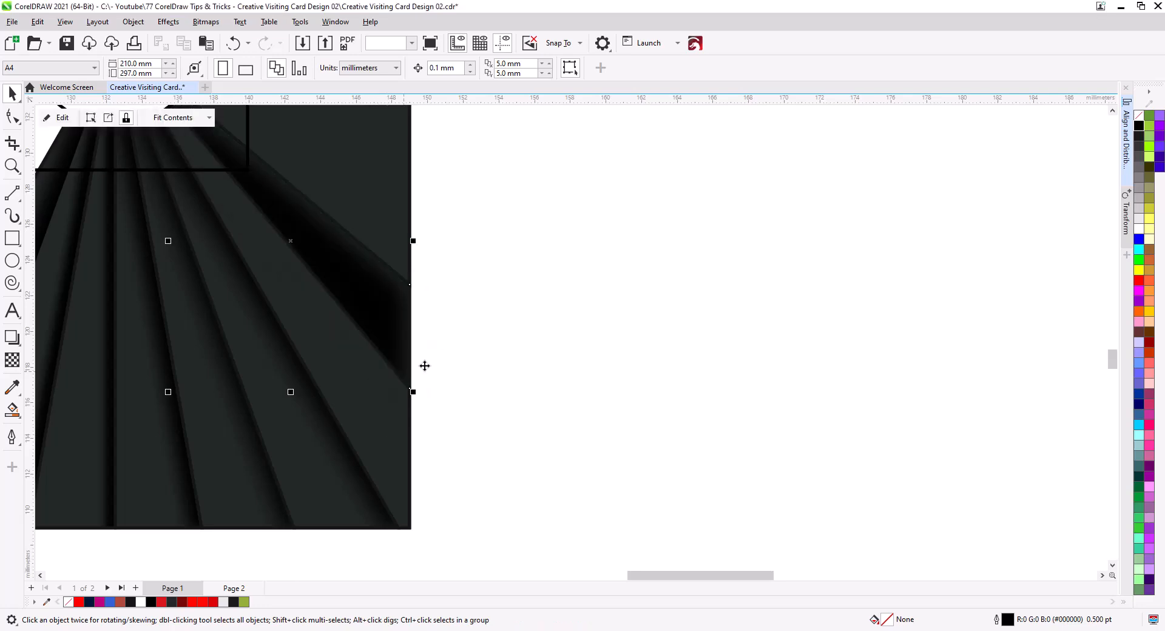
Step: Undo the last PowerClip and place the eighth wedge's separated shadow inside the seventh lower wedge
key("ctrl+z")
left_click(398, 402)
left_click(133, 21)
mouse_move(252, 78)
left_click(383, 77)
left_click(365, 401)
left_click_drag(517, 306, 600, 387)
Step: Add a drop shadow to the large dark wedge right of the circle, cast toward the eighth wedge, and break it apart
left_click(425, 261)
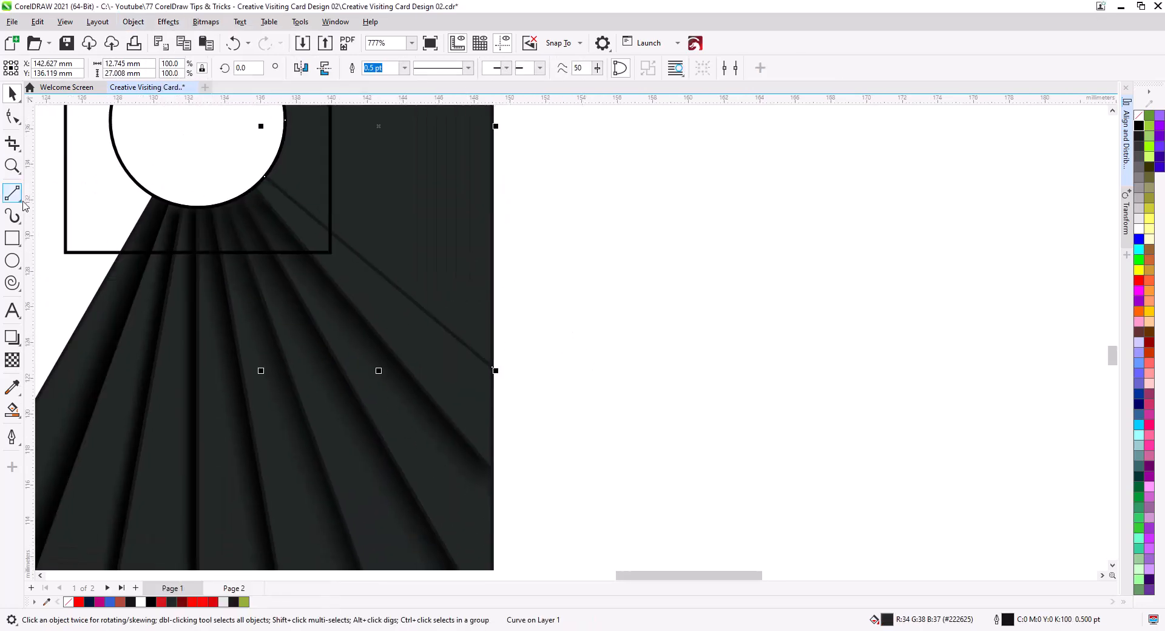
left_click(12, 337)
left_click_drag(376, 127, 297, 379)
key("space")
right_click(486, 374)
left_click(546, 381)
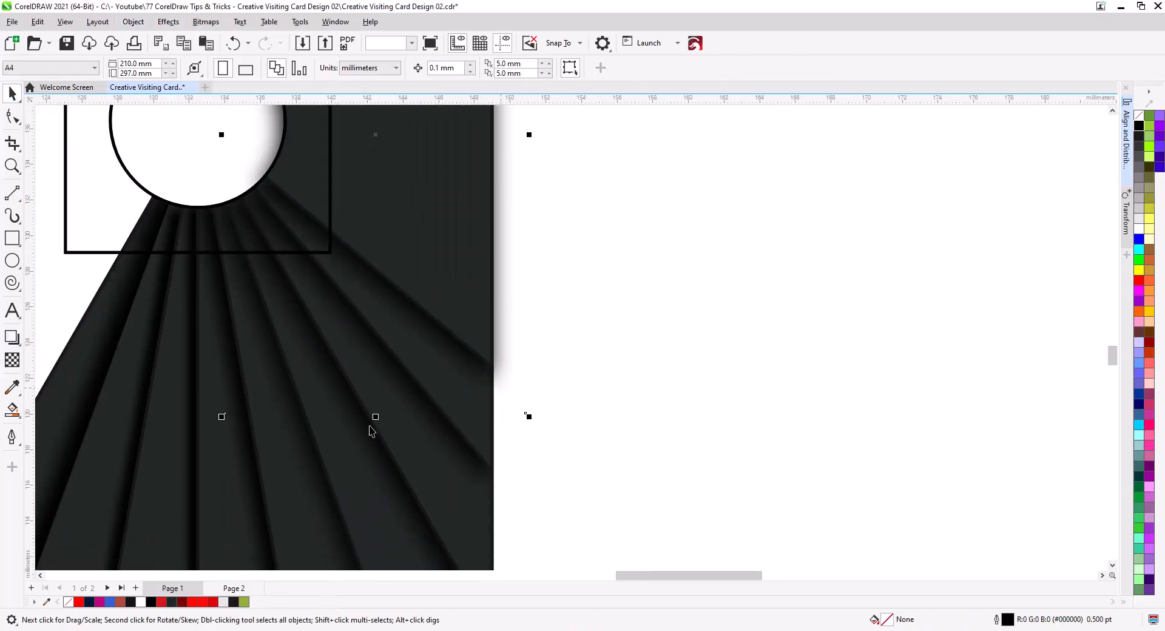
Step: PowerClip the large right wedge's separated shadow inside the eighth lower wedge
left_click(369, 414)
left_click(133, 22)
left_click(383, 77)
left_click(467, 435)
left_click(566, 357)
scroll(566, 356, "down", 1)
left_click_drag(575, 395, 655, 358)
scroll(646, 349, "down", 2)
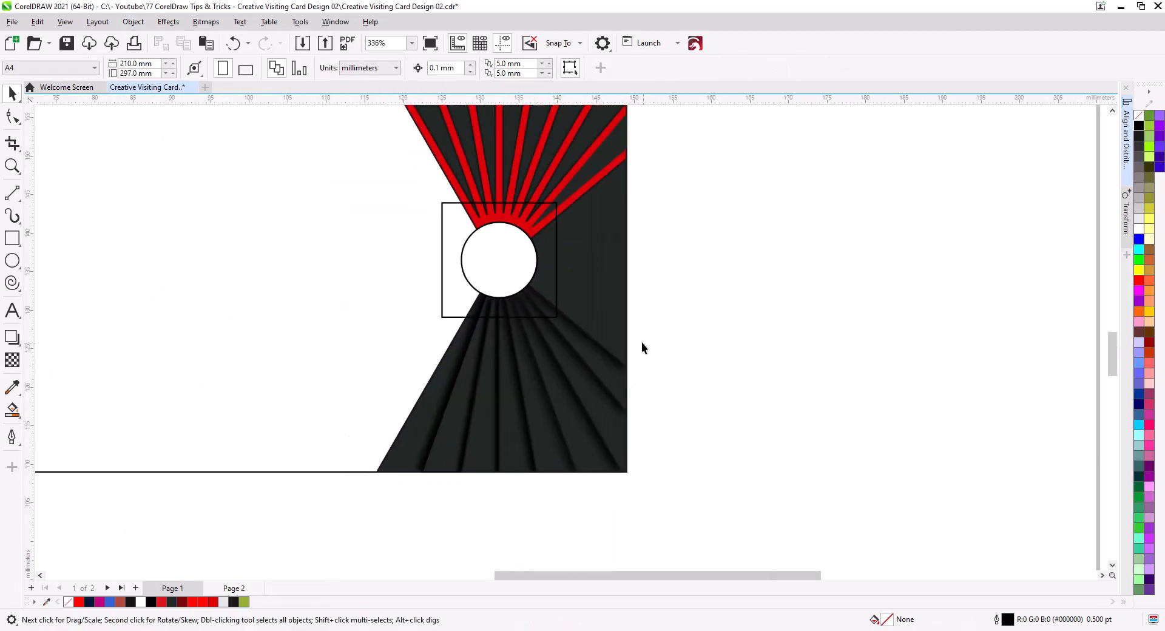
Step: Remove the outlines from all the dark wedges and the red rays together
left_click_drag(655, 497, 364, 190)
scroll(373, 297, "down", 2)
left_click_drag(373, 296, 376, 372)
left_click_drag(629, 526, 297, 130)
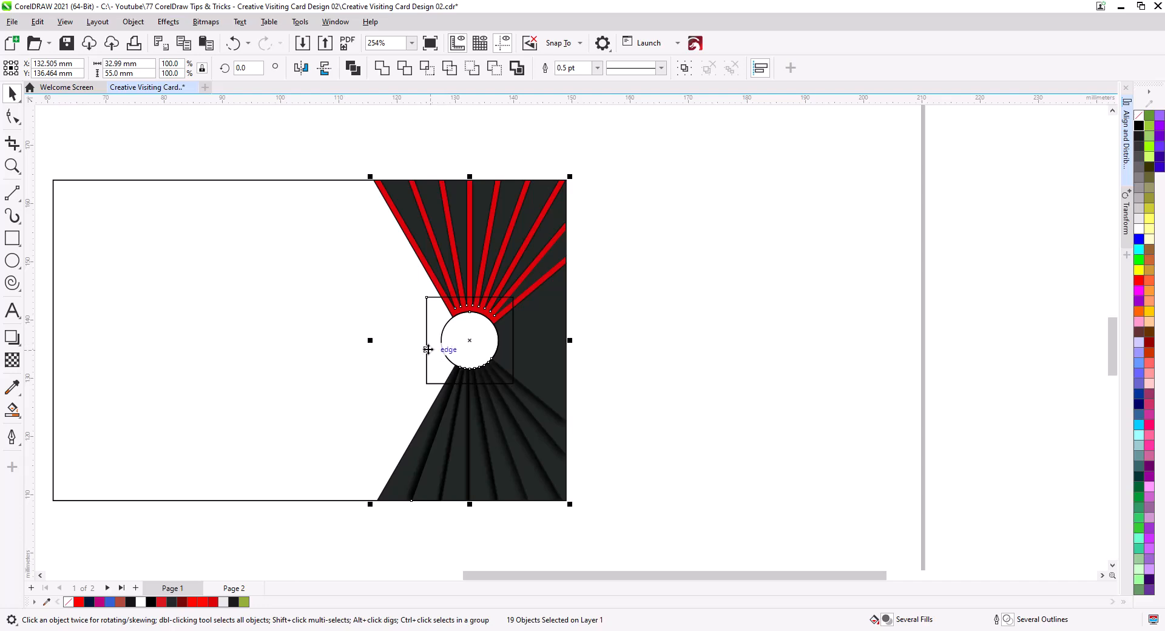
right_click(1139, 117)
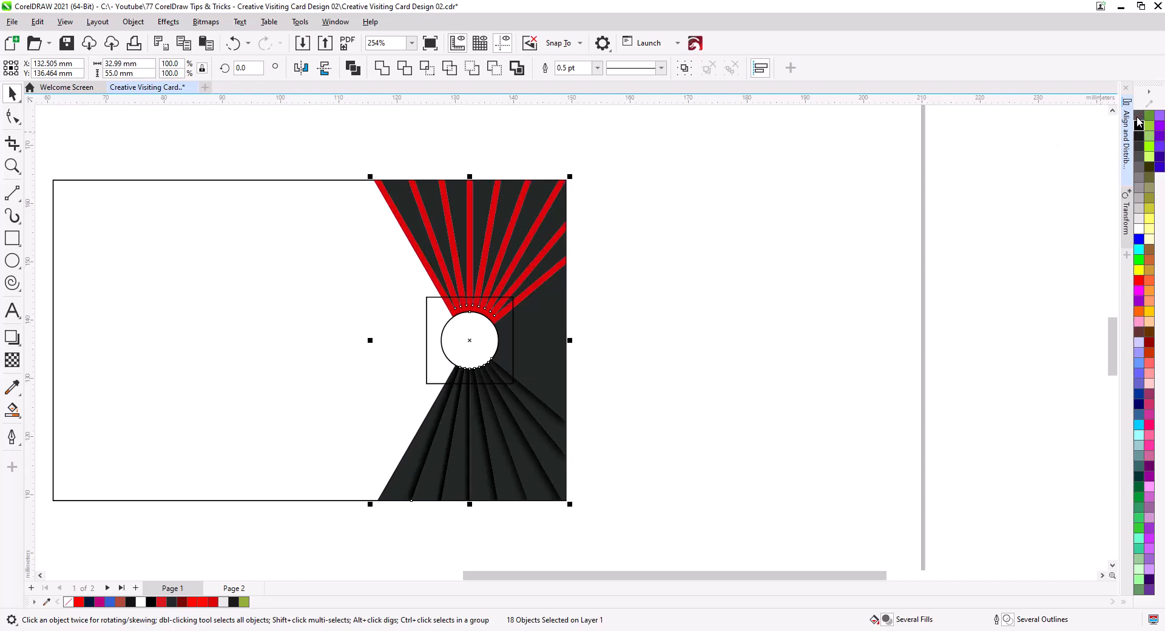
left_click(608, 295)
Step: Add a drop shadow with opacity 100 and feather 15 to the leftmost lower wedge, cast onto the white area, and break it apart
scroll(534, 283, "up", 5)
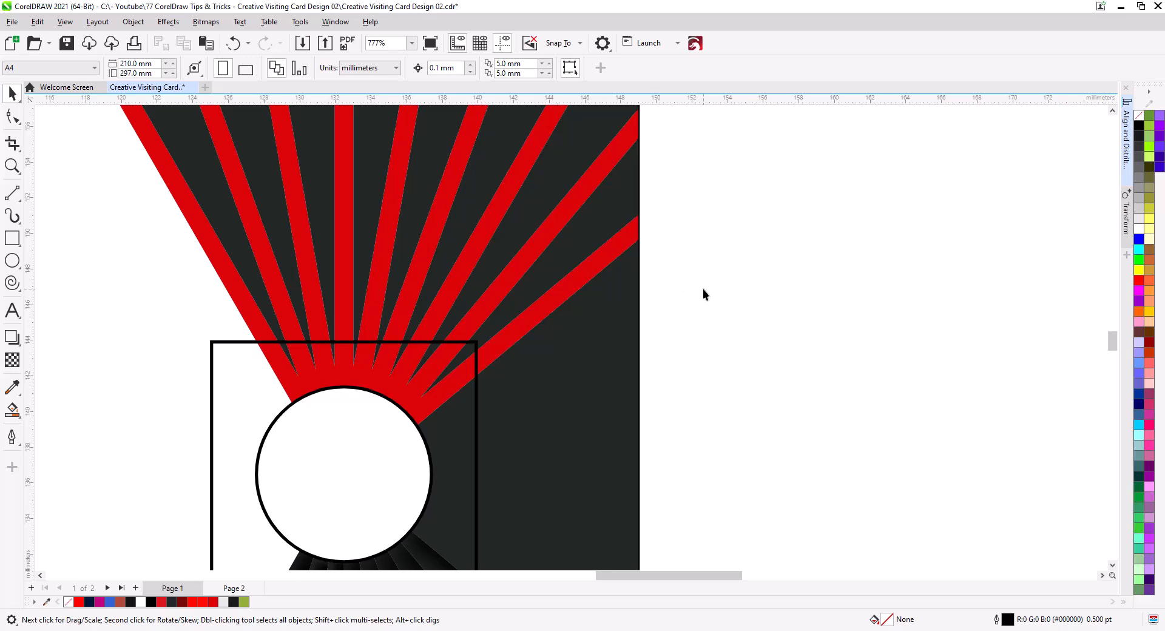
scroll(702, 295, "down", 2)
left_click_drag(735, 299, 690, 328)
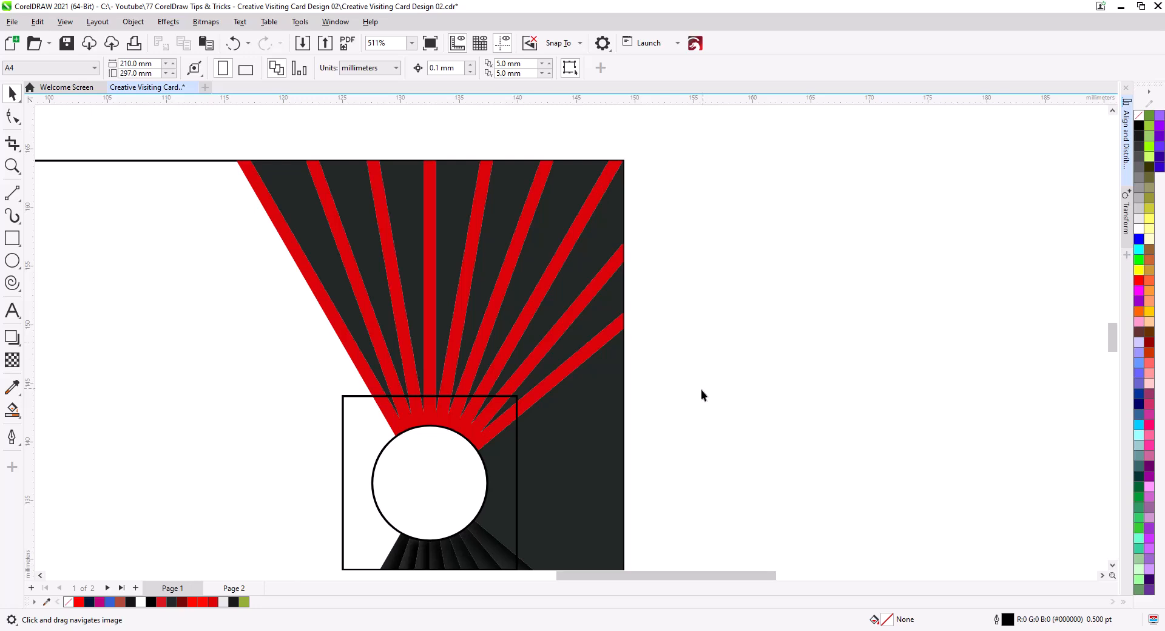
left_click_drag(702, 396, 735, 286)
scroll(705, 349, "down", 1)
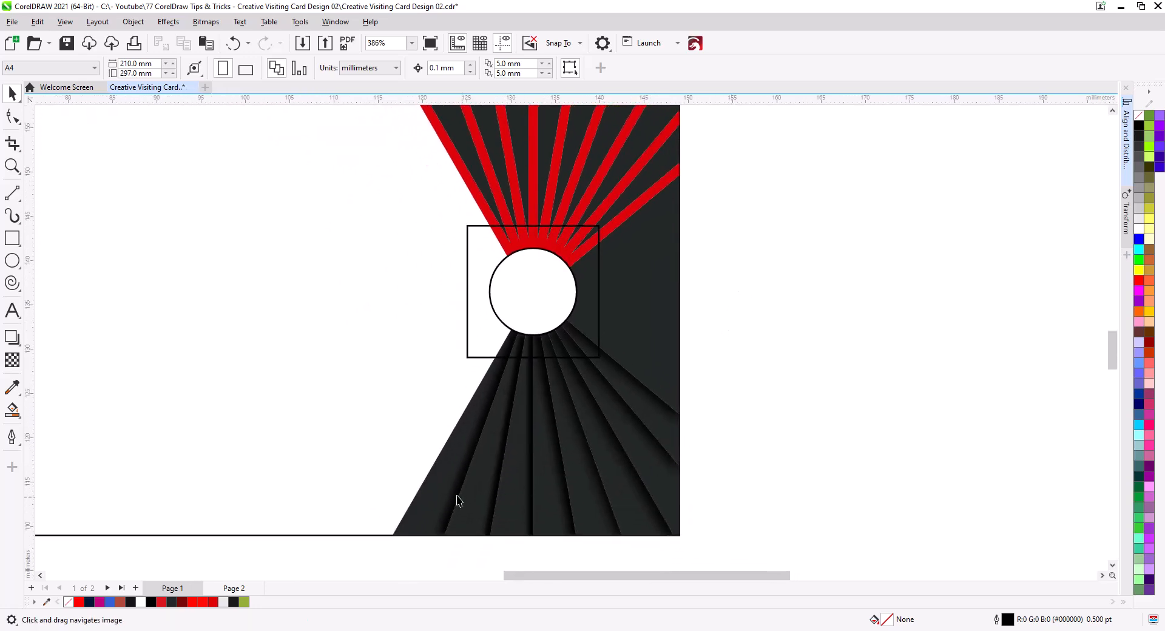
left_click(429, 511)
left_click(12, 337)
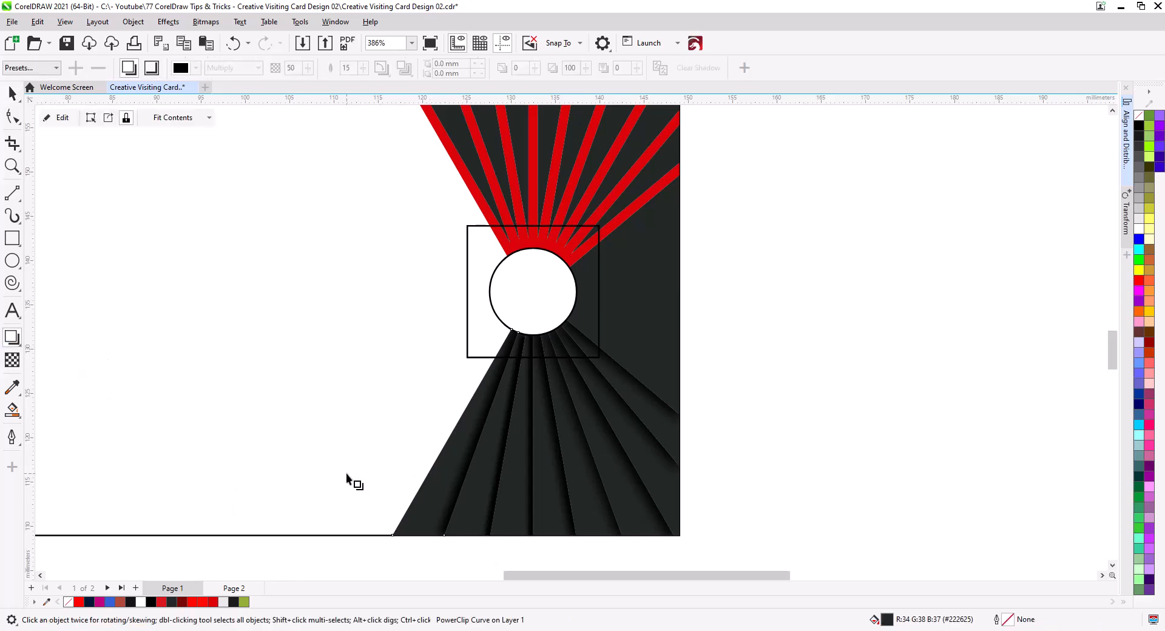
left_click_drag(450, 486, 351, 464)
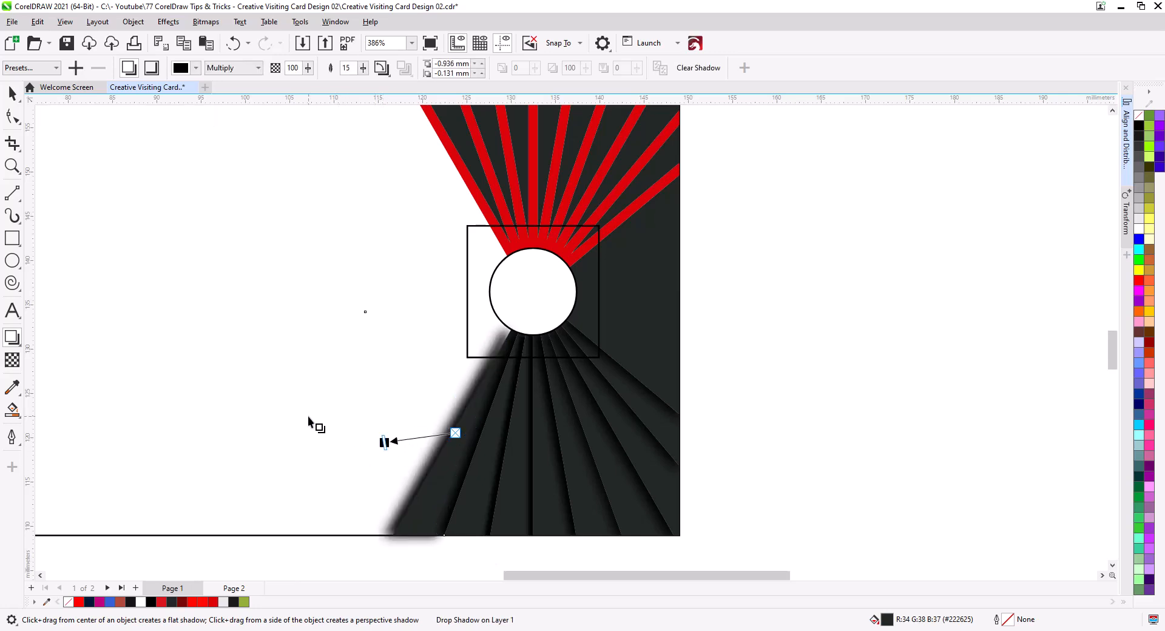
right_click(400, 512)
left_click(457, 296)
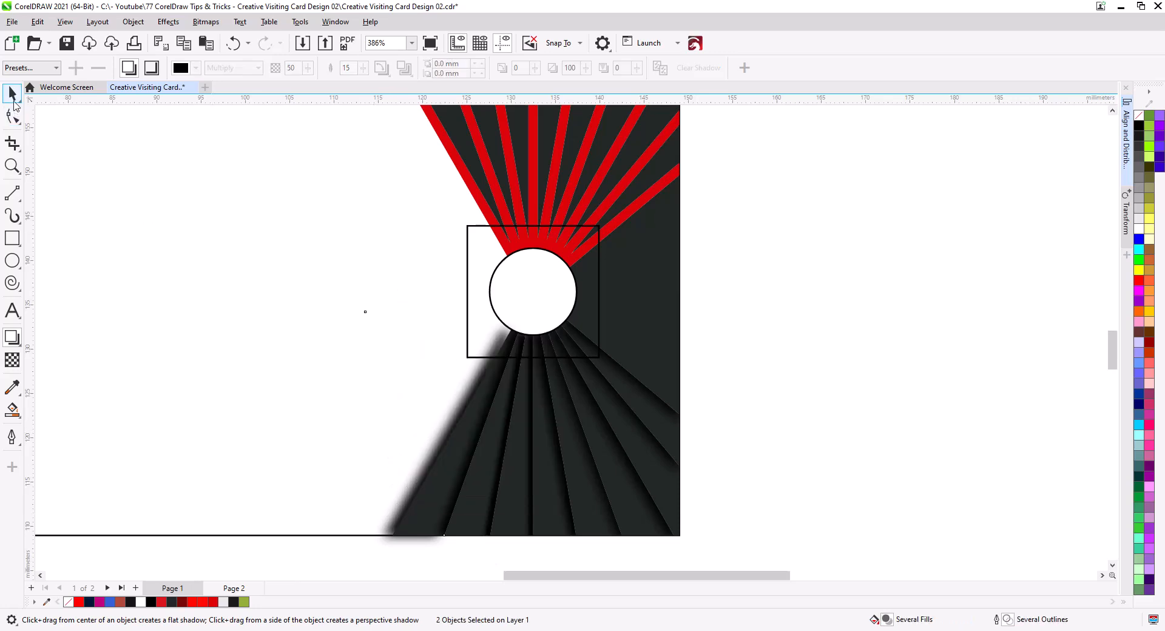
key("Escape")
Step: PowerClip the leftmost lower wedge's separated shadow inside the 88 x 55 mm card rectangle
left_click_drag(669, 472, 857, 407)
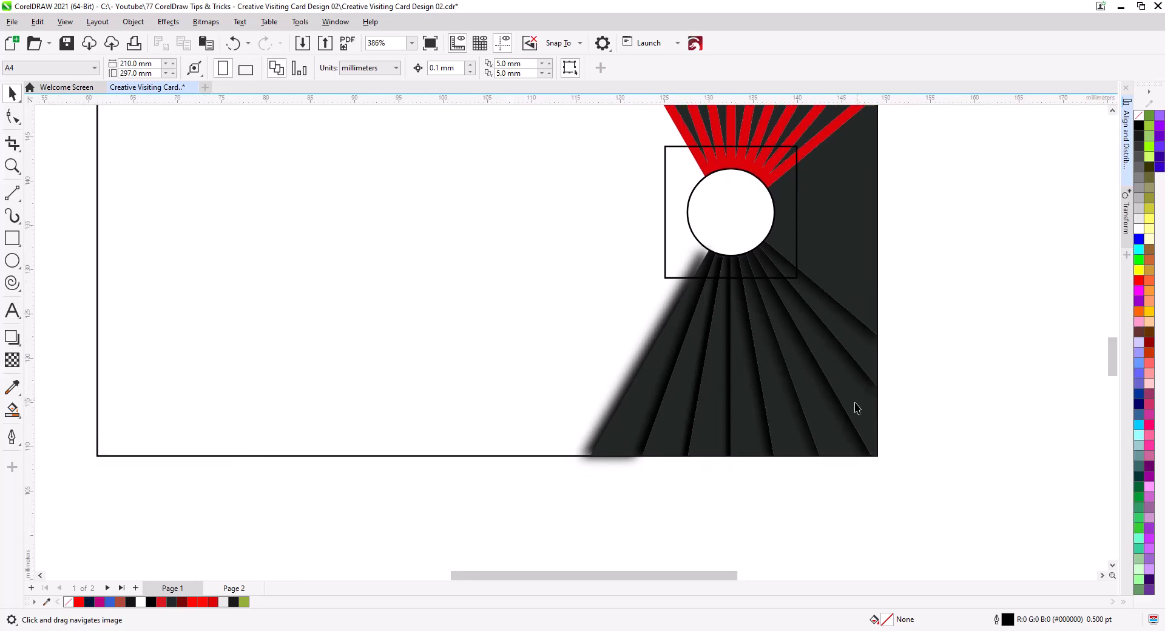
left_click_drag(597, 450, 577, 487)
left_click(572, 485)
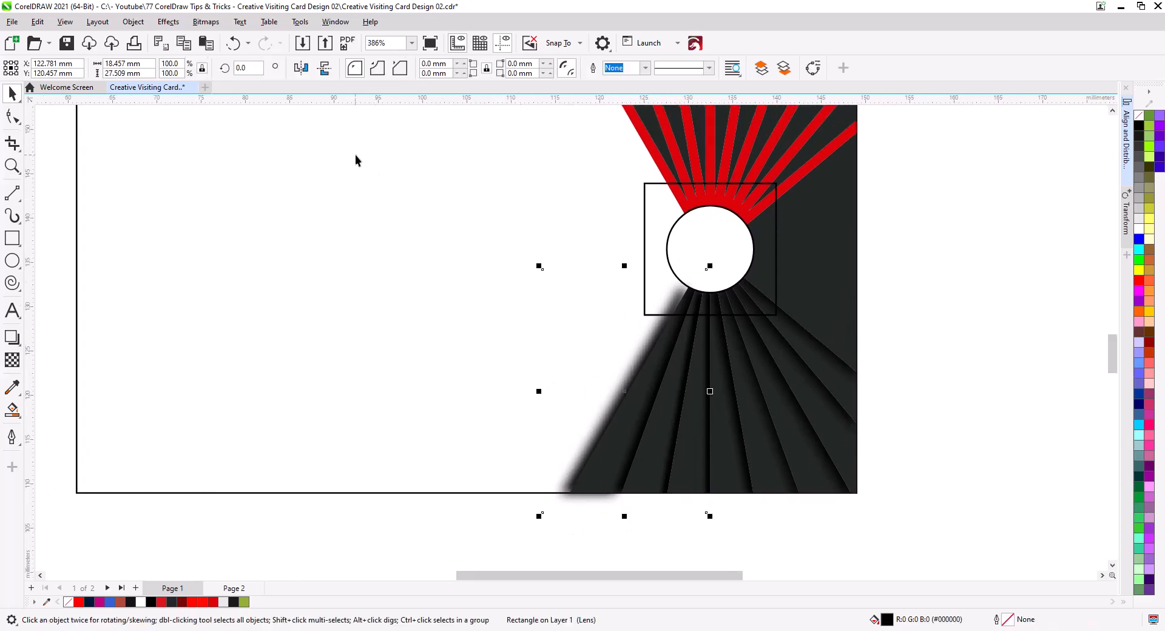
left_click(133, 22)
mouse_move(246, 75)
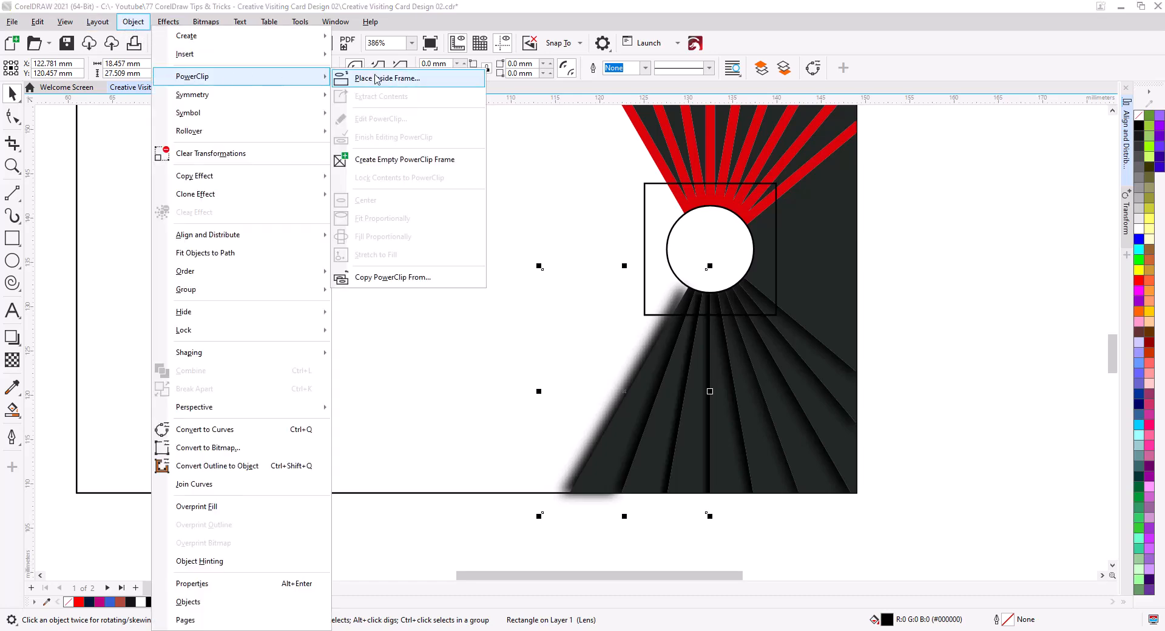
left_click(375, 79)
left_click(347, 308)
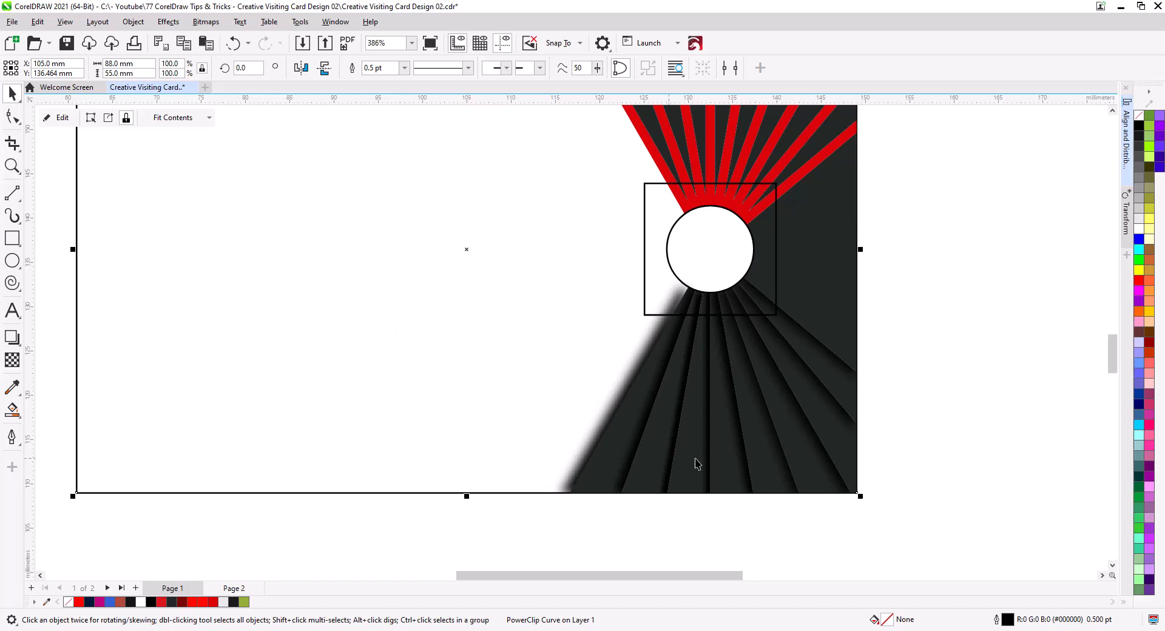
left_click(977, 383)
Step: Add a drop shadow with opacity 100 and feather 5 to the red rays, cast down and to the left
scroll(957, 369, "up", 2)
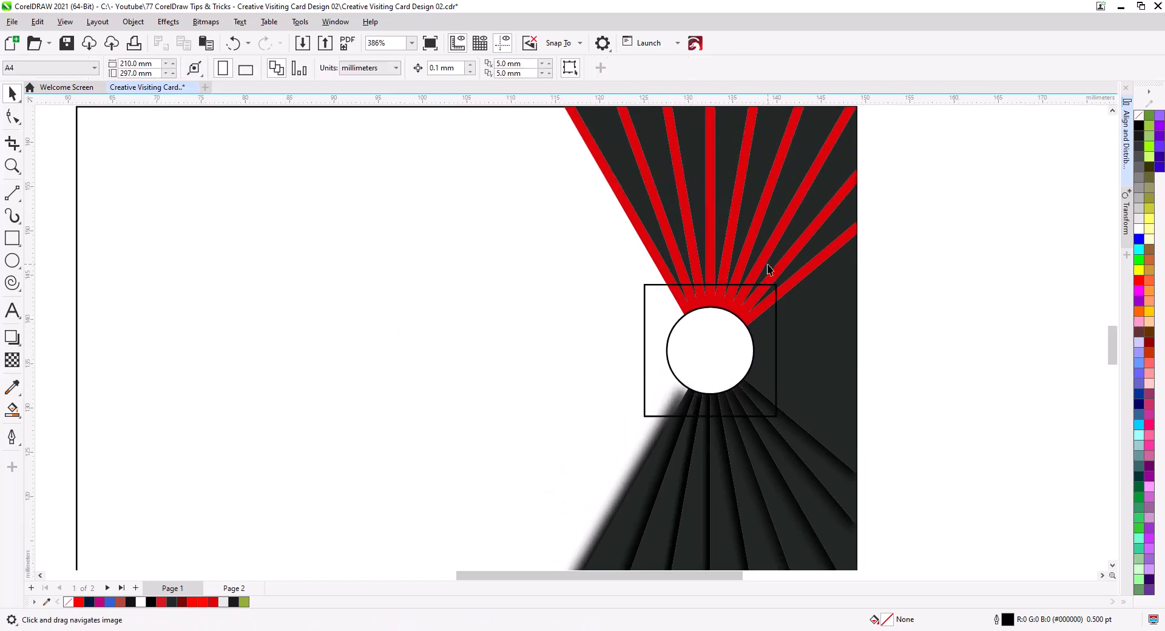
left_click_drag(677, 241, 698, 284)
left_click(649, 256)
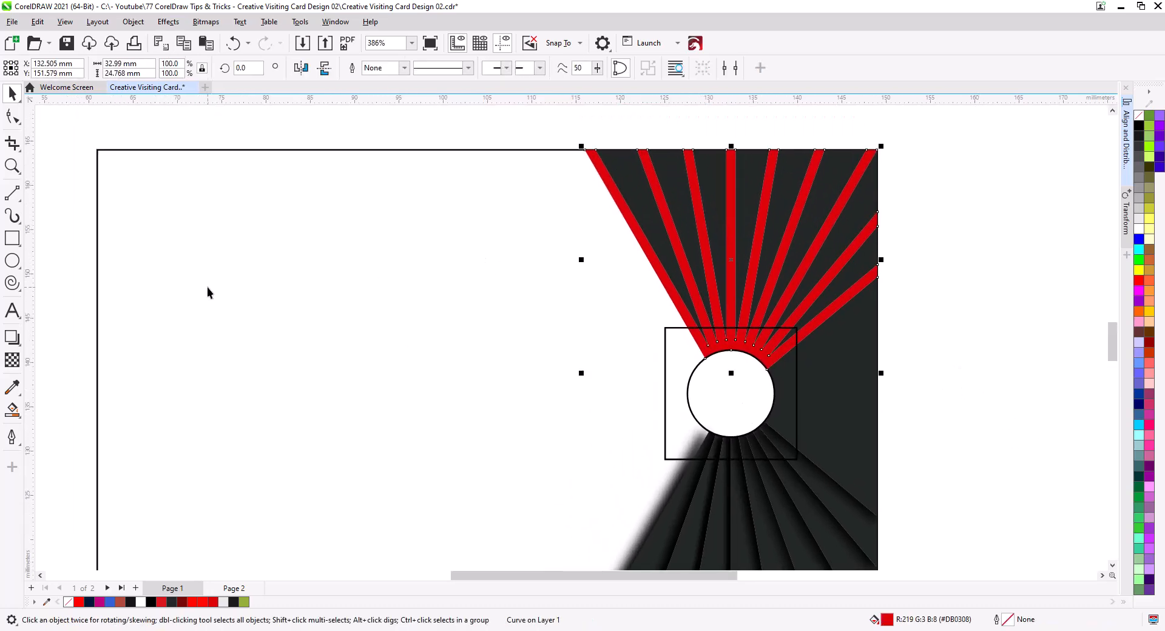
left_click(12, 337)
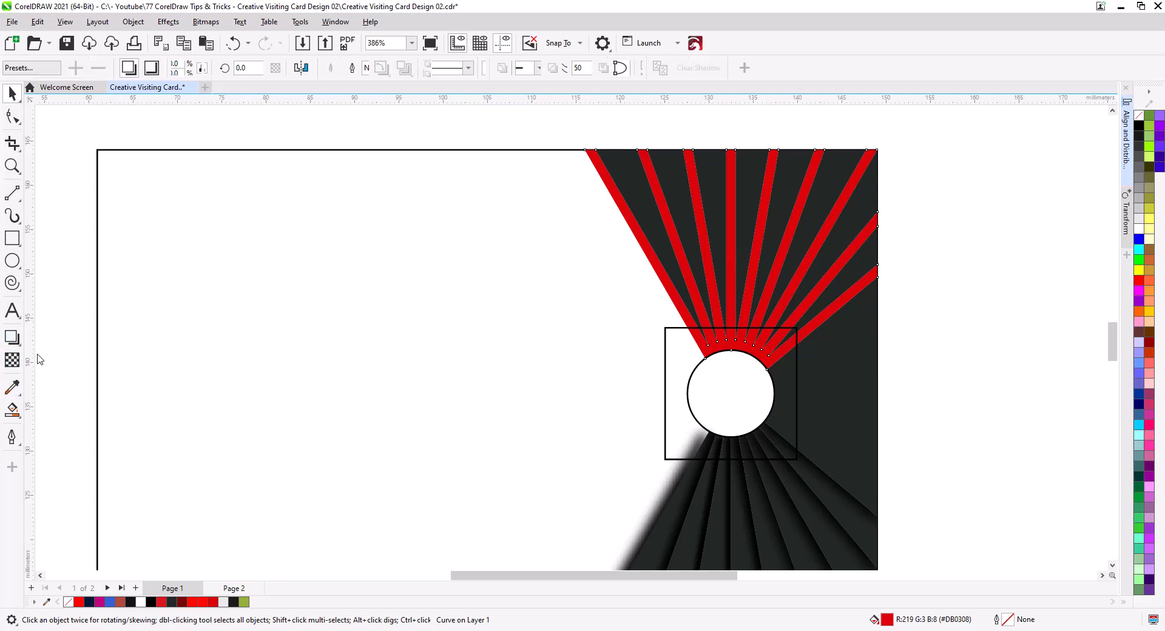
left_click_drag(732, 260, 583, 332)
left_click_drag(656, 295, 553, 382)
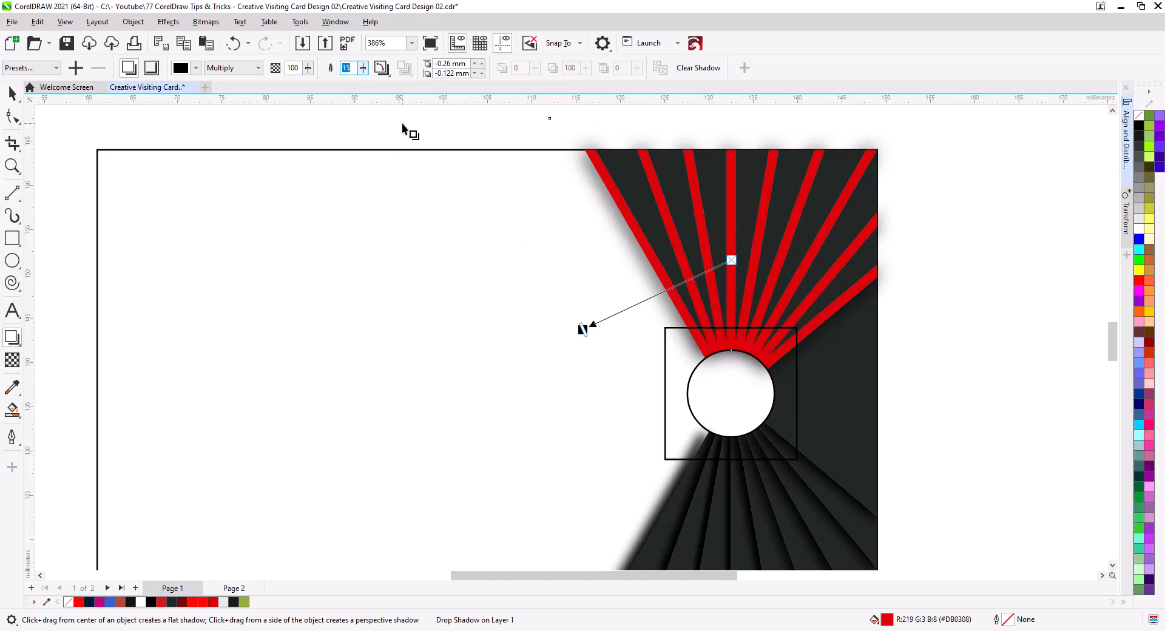
key("Return")
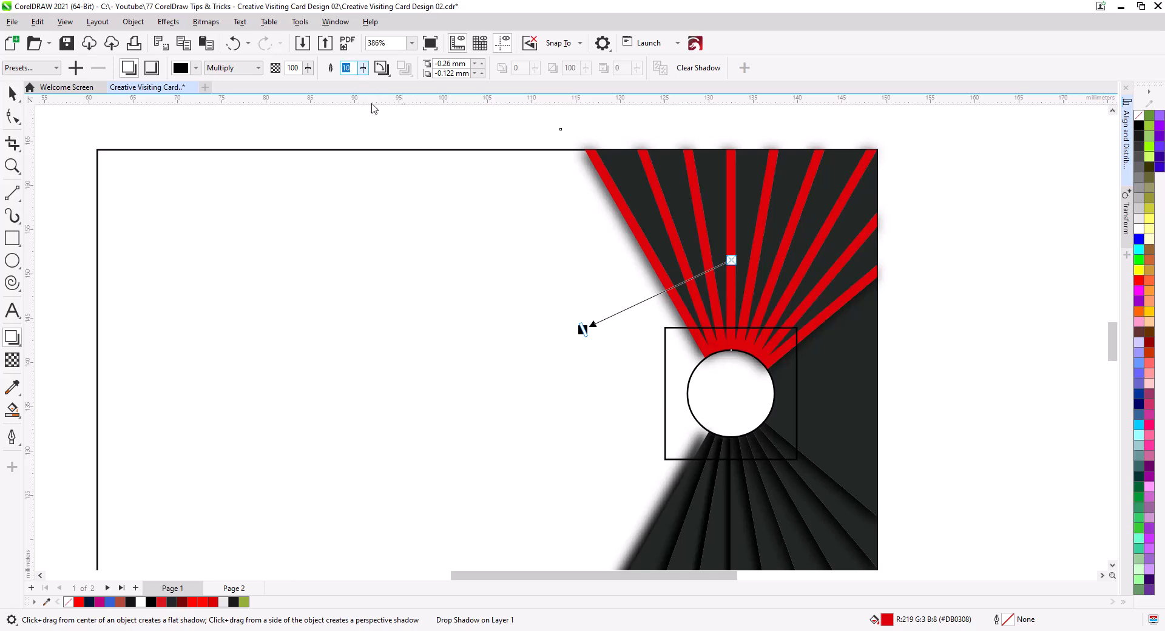
key("Return")
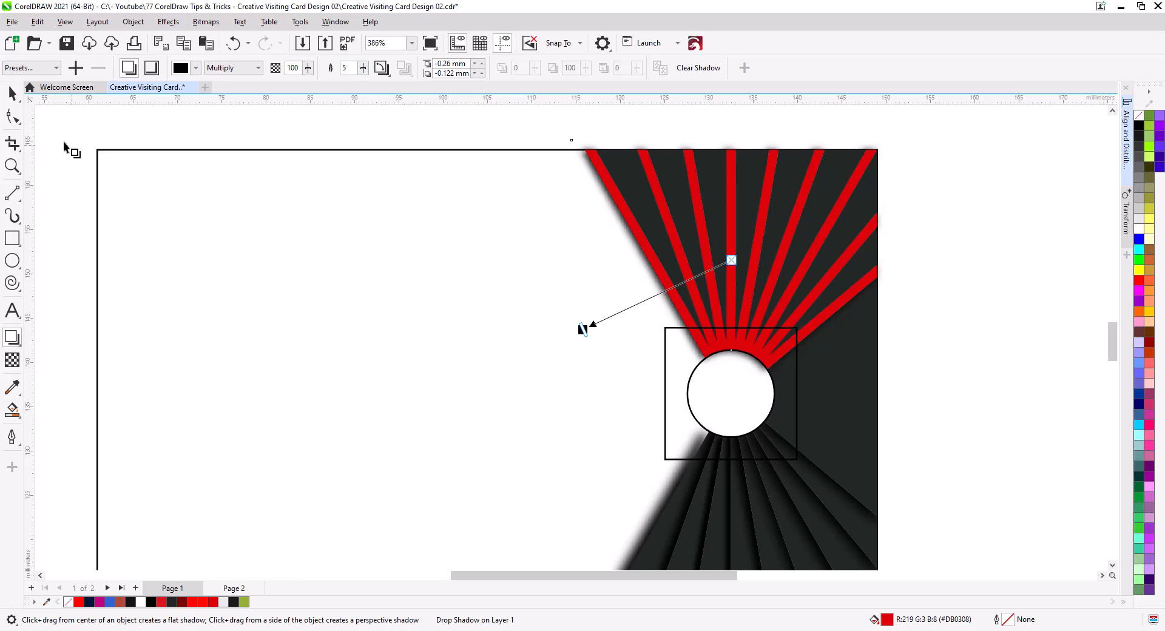
Step: Break the red rays' drop shadow apart and PowerClip it inside the card rectangle
left_click(11, 94)
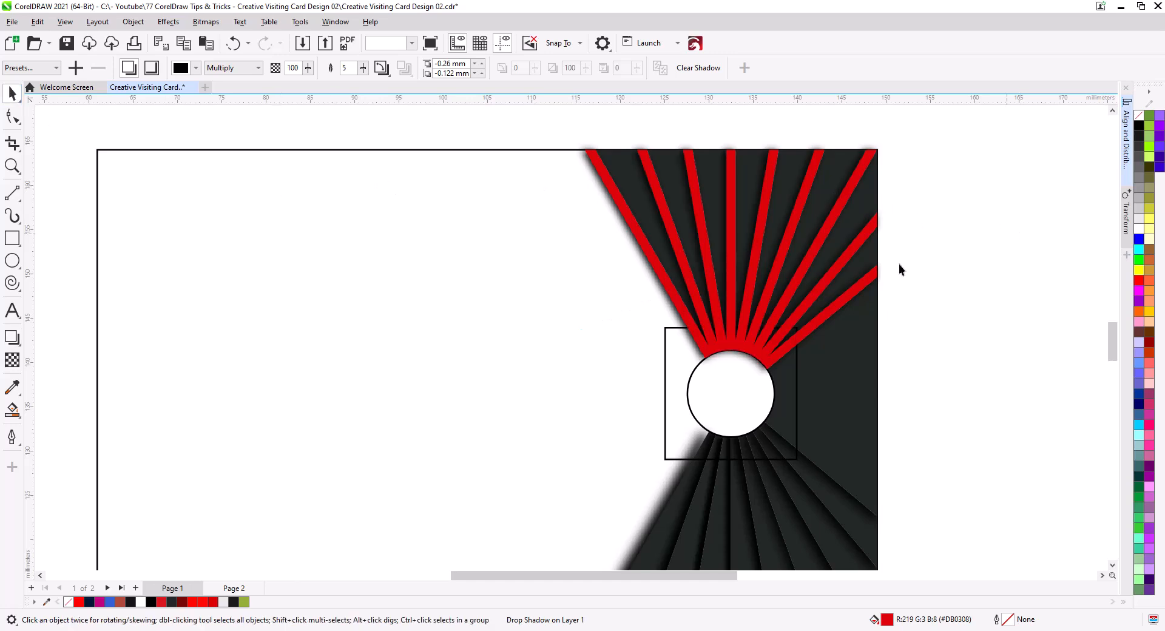
left_click(898, 266)
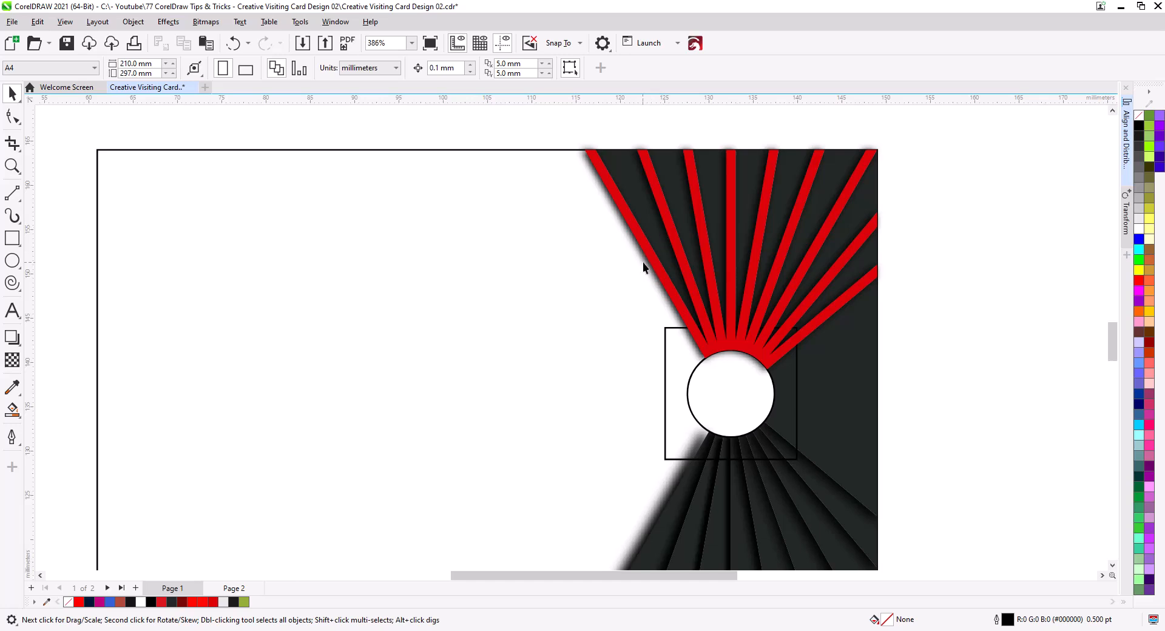
right_click(644, 262)
left_click(725, 273)
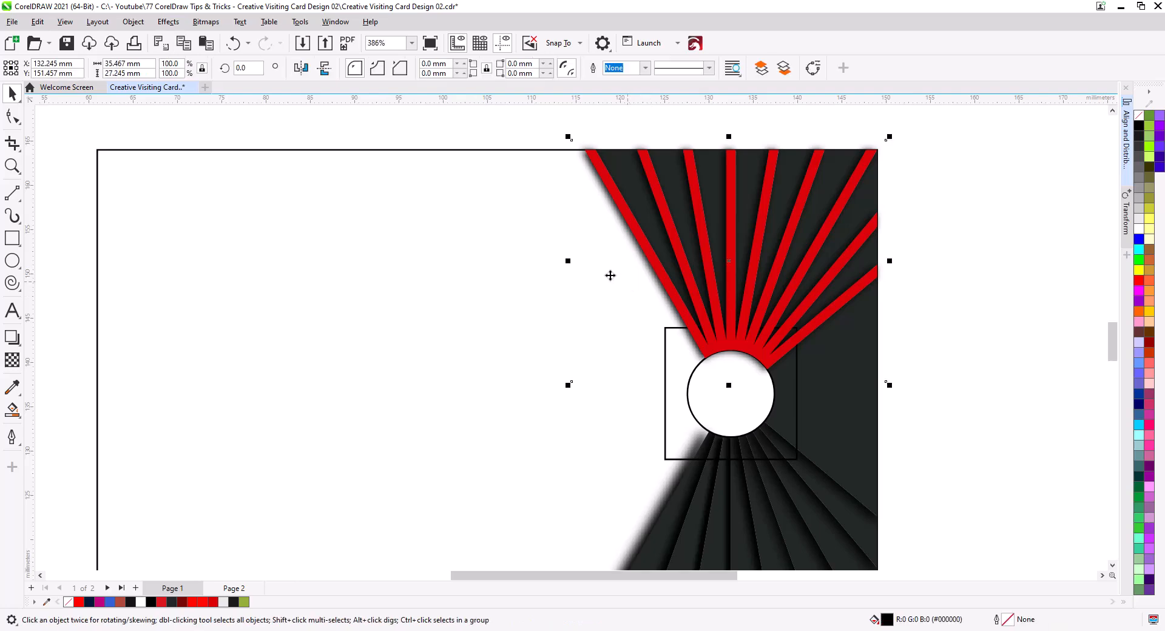
left_click(135, 23)
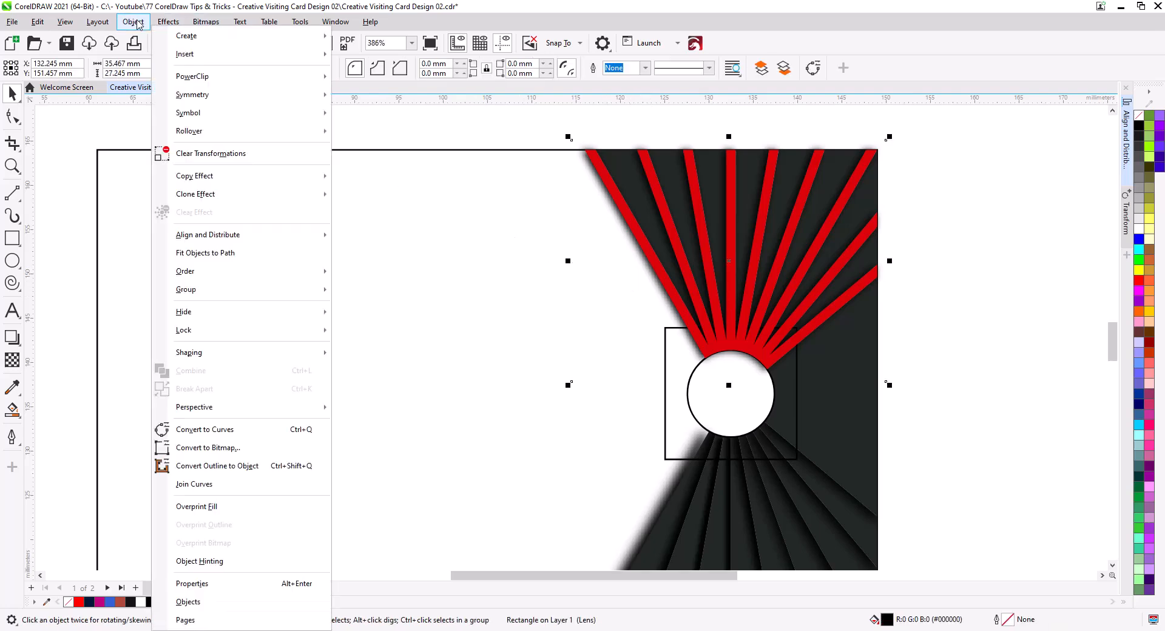
mouse_move(206, 76)
left_click(358, 85)
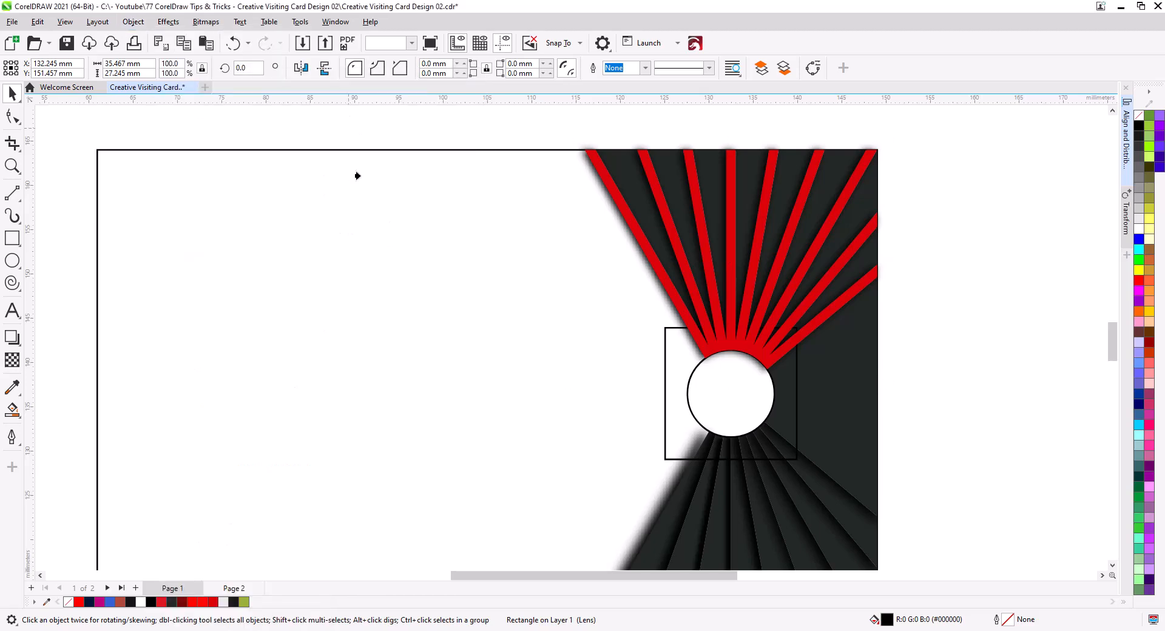
left_click(290, 240)
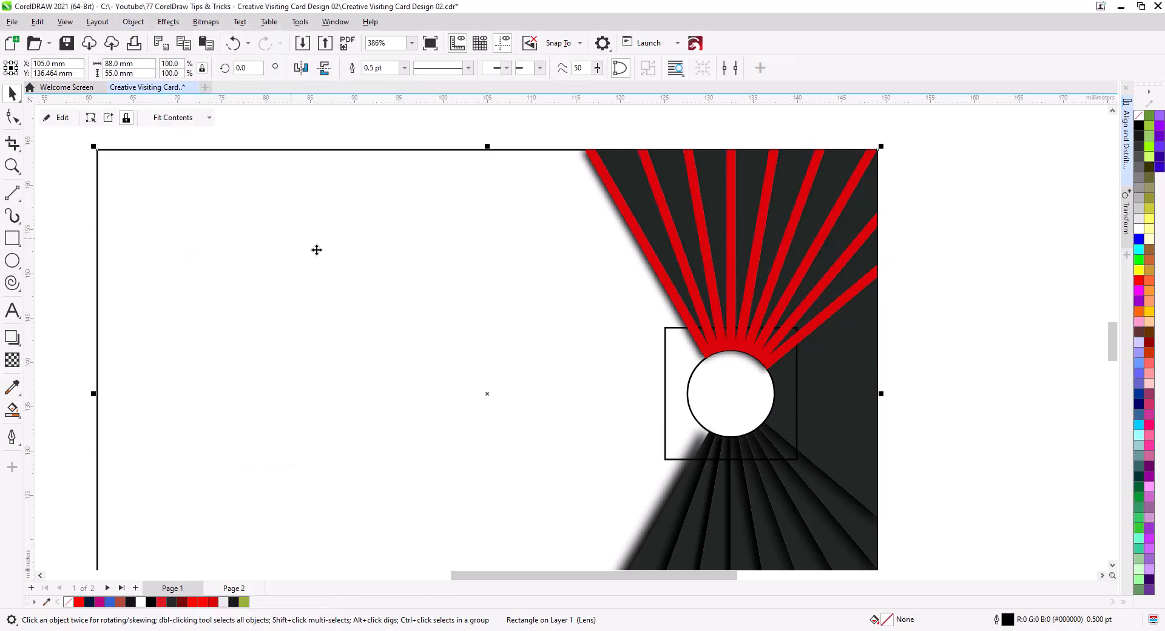
left_click(925, 269)
Step: Select the eight dark wedges between the red rays and PowerClip them inside the card rectangle
left_click(864, 262)
left_click(864, 213, "shift")
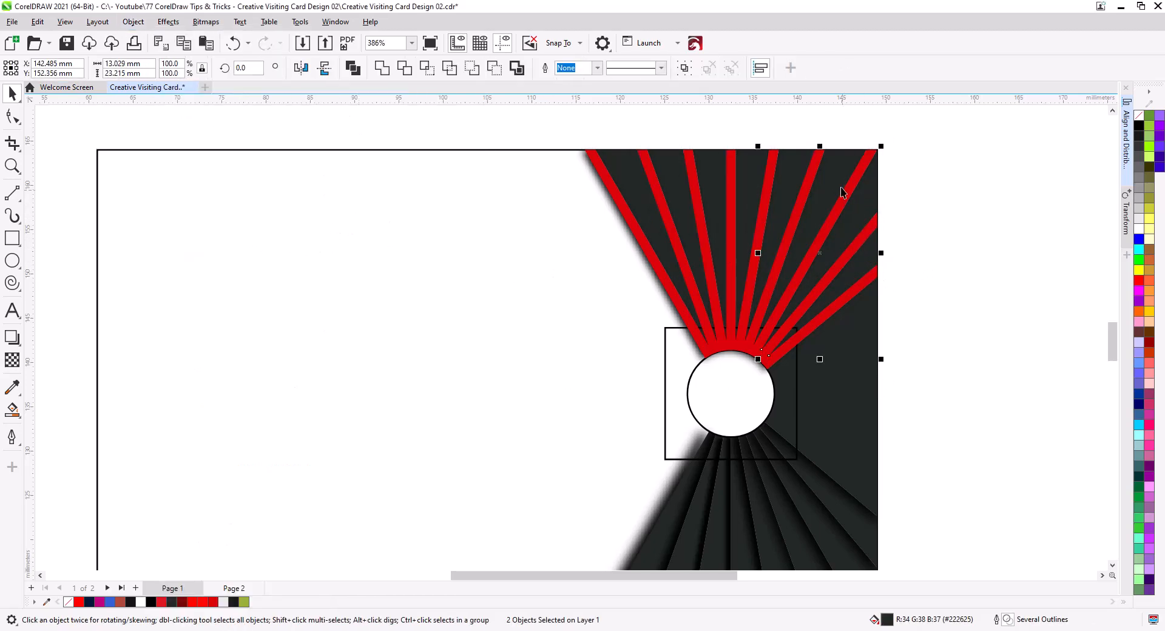
left_click(805, 183, "shift")
left_click(778, 183, "shift")
left_click(753, 185, "shift")
left_click(713, 185, "shift")
left_click(671, 188, "shift")
left_click(637, 193, "shift")
left_click(133, 21)
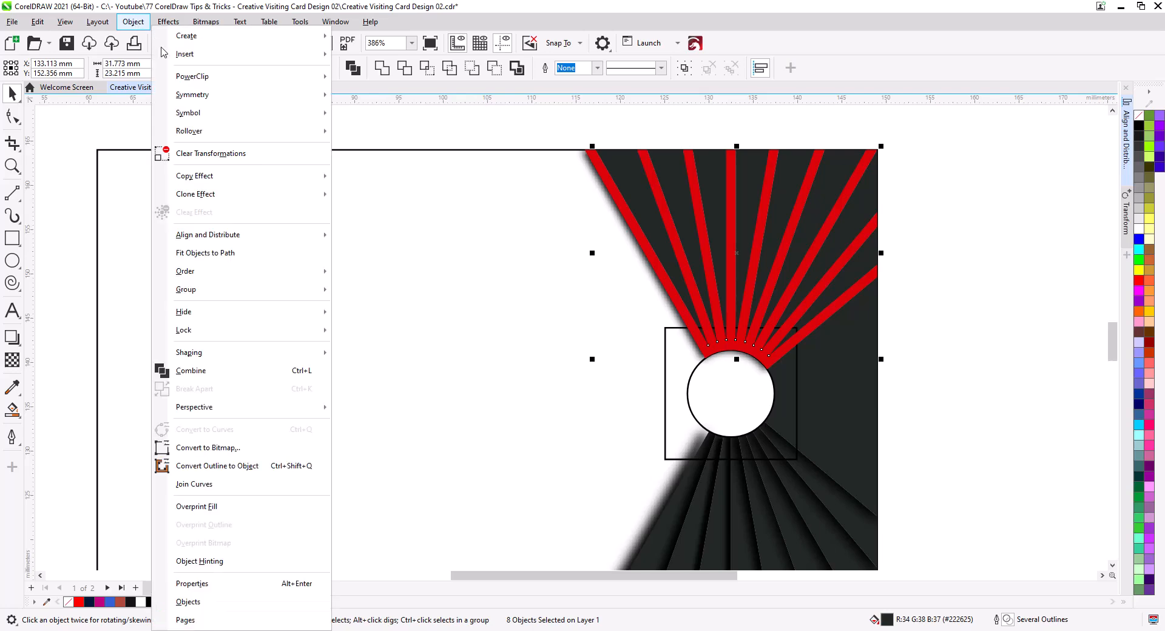
mouse_move(186, 77)
left_click(384, 78)
left_click(210, 224)
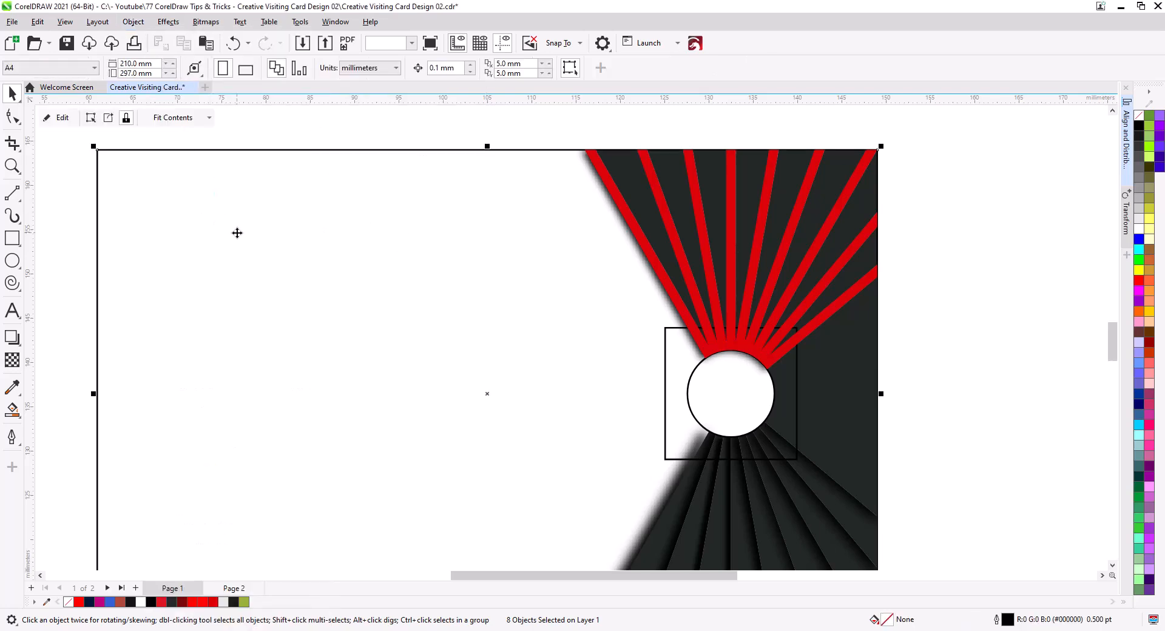
Step: Edit the card's PowerClip contents and send the eight upper dark wedges to the back, behind the rays' shadow
left_click(61, 117)
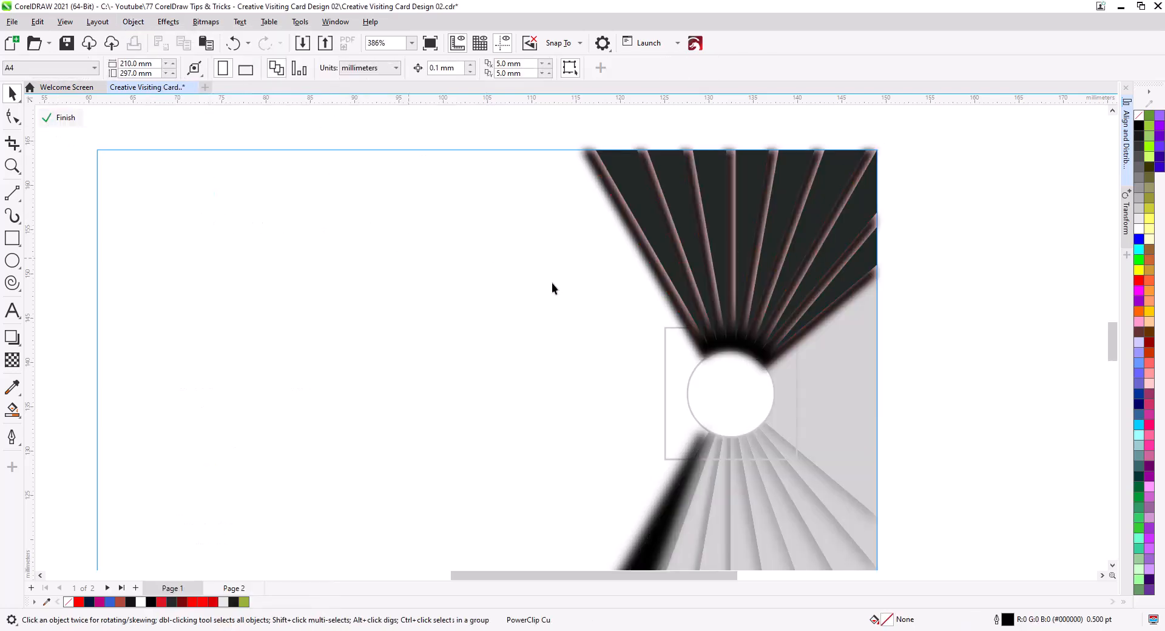
left_click(872, 267)
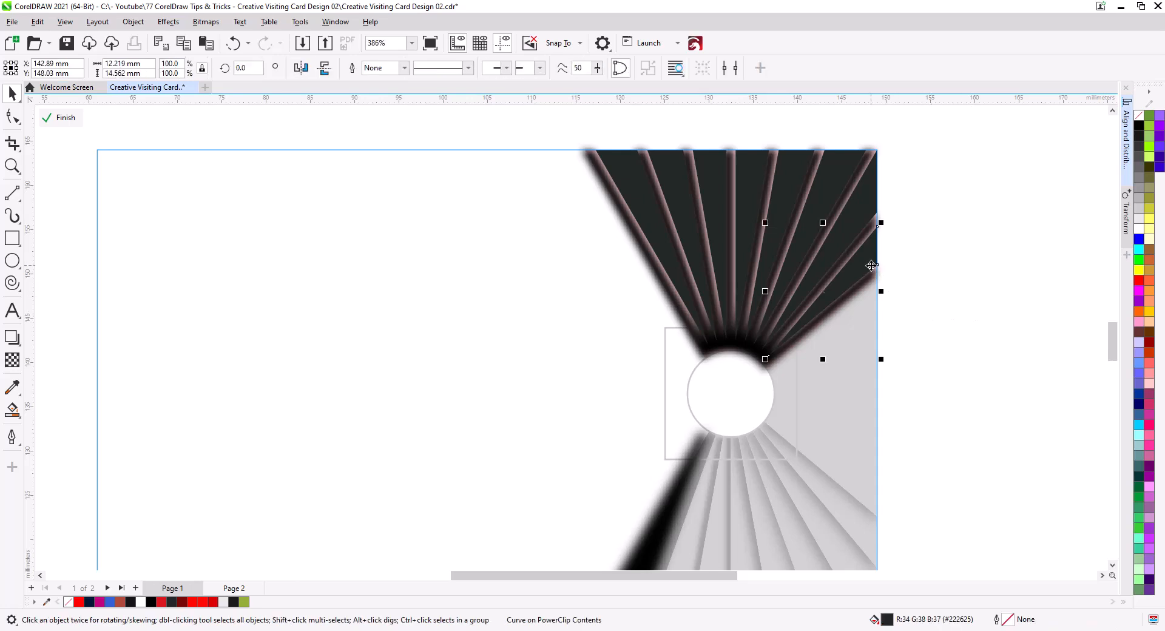
left_click(857, 193, "shift")
left_click(842, 180, "shift")
left_click(798, 185, "shift")
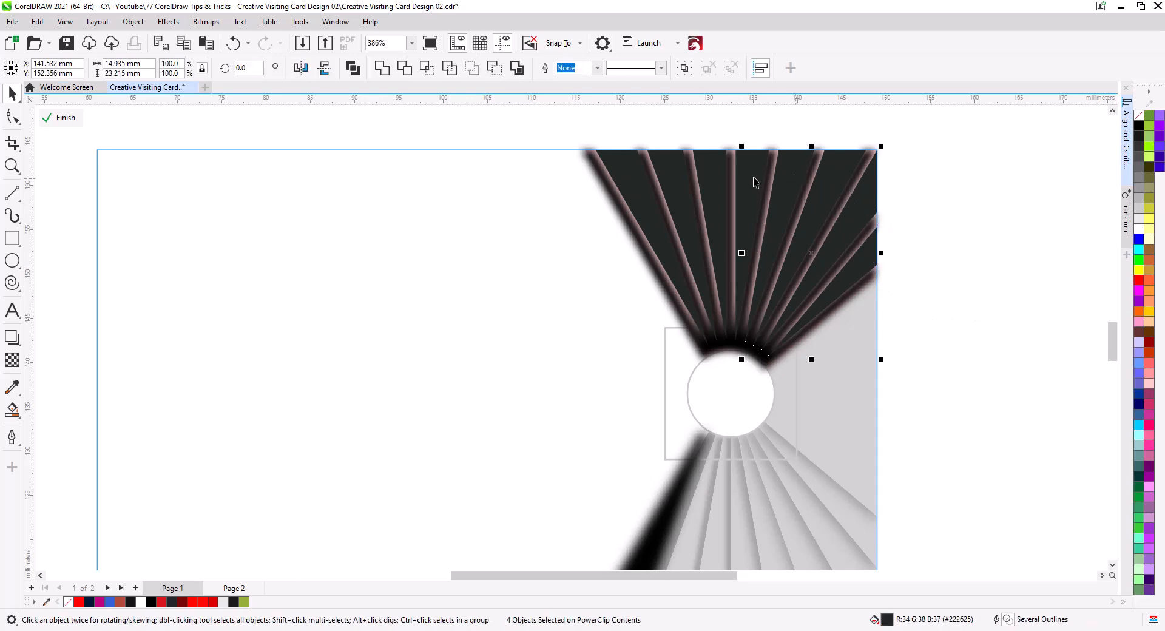
left_click(755, 181, "shift")
left_click(680, 186, "shift")
left_click(651, 191, "shift")
left_click(605, 236, "shift")
key("shift+Page_Down")
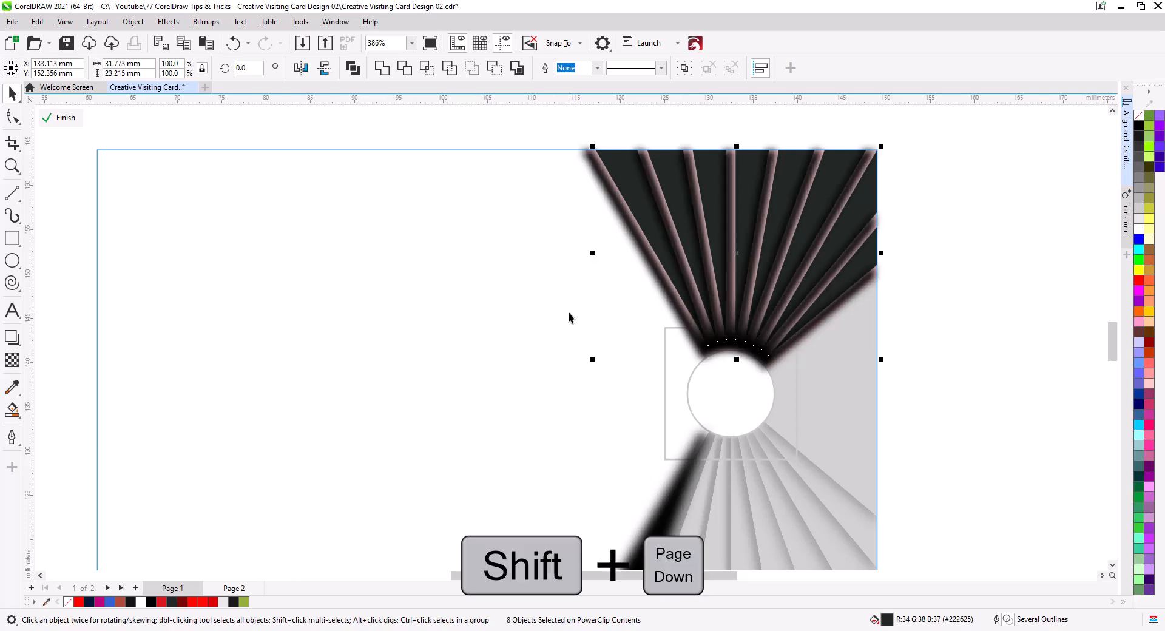
left_click(56, 118)
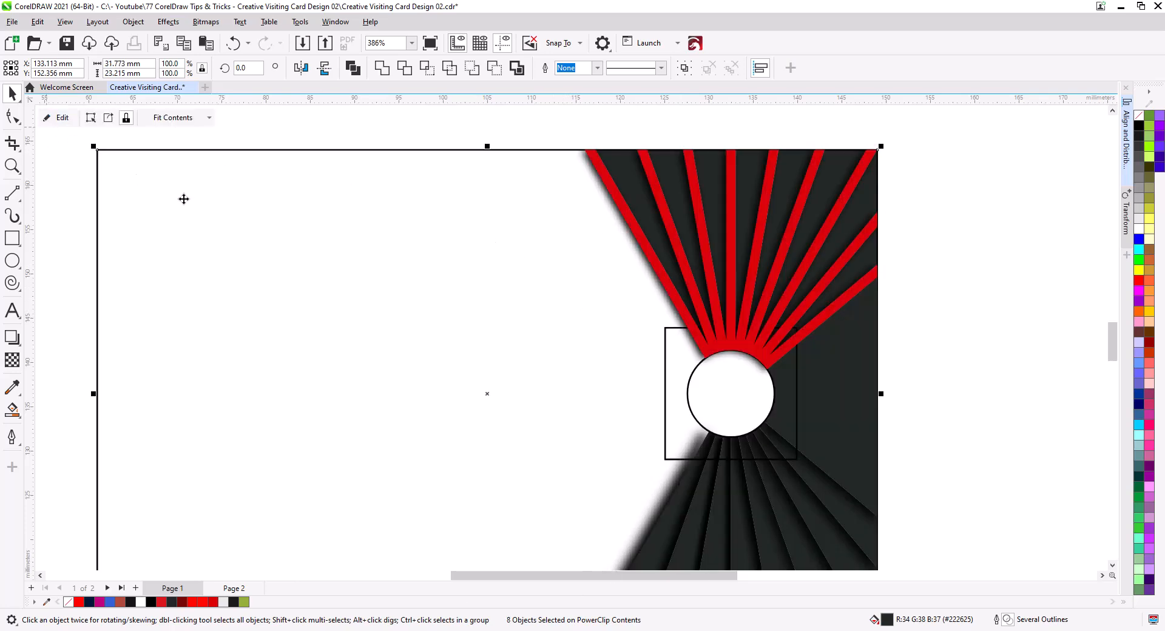
Step: Bring the square and the circle to the front, above the red rays and dark wedges
left_click(936, 444)
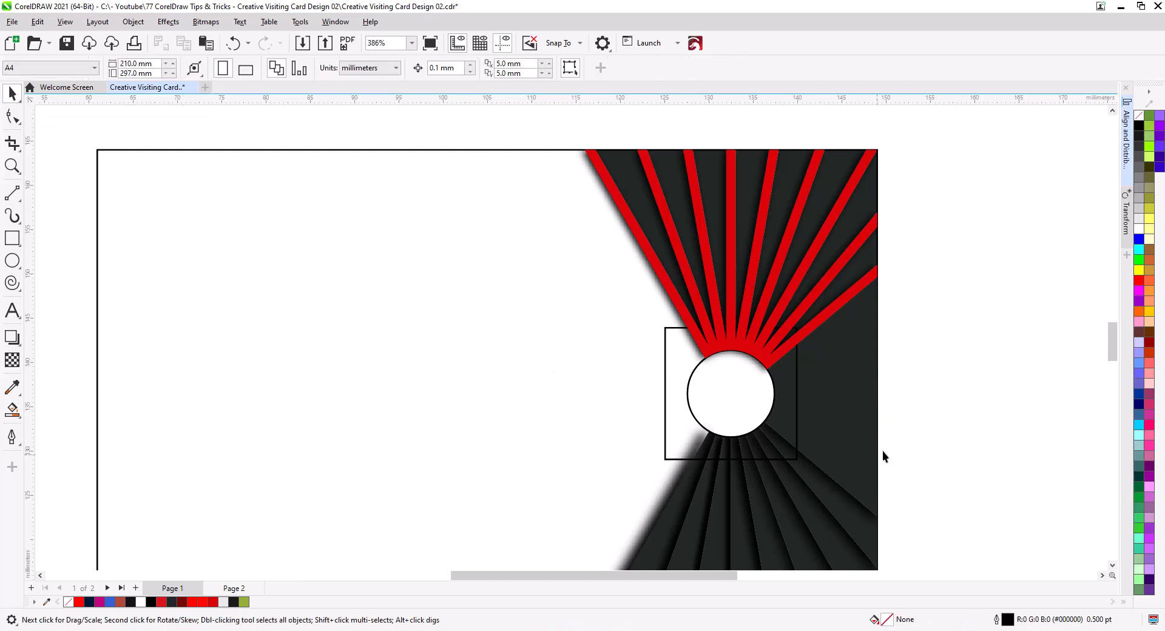
left_click_drag(915, 445, 877, 424)
left_click(628, 422)
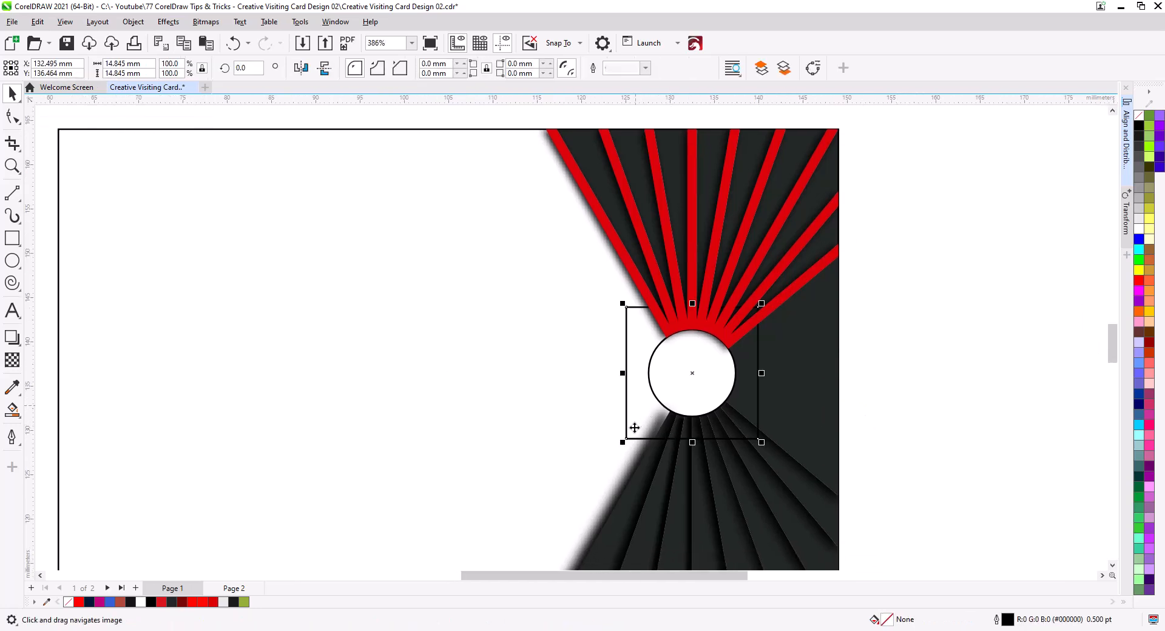
left_click(659, 404, "shift")
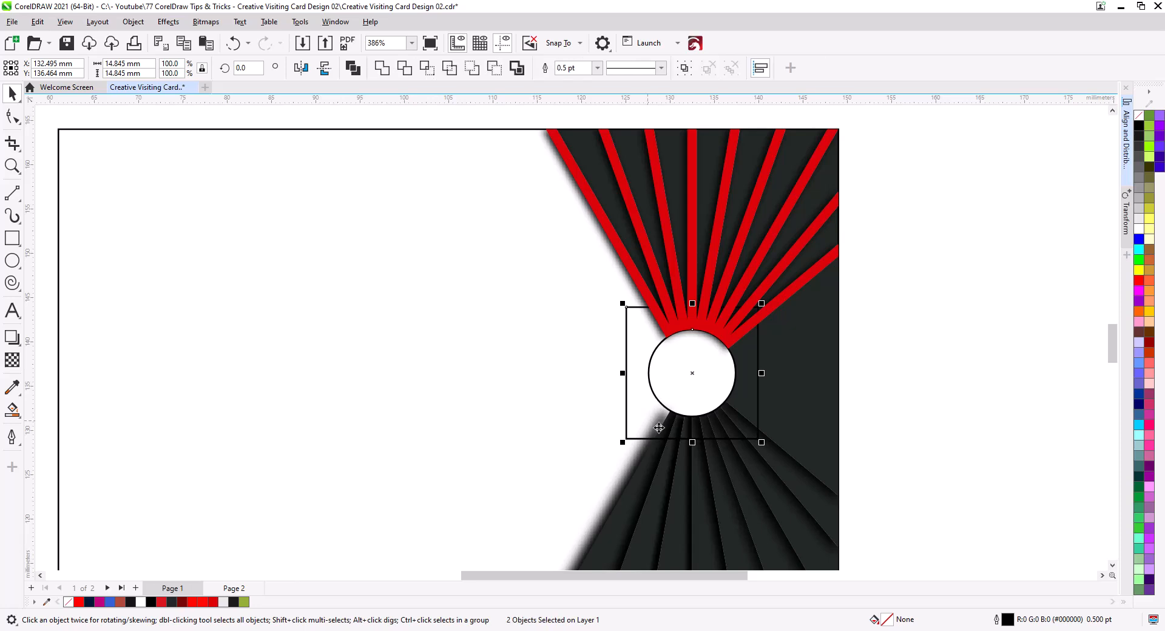
left_click(941, 408)
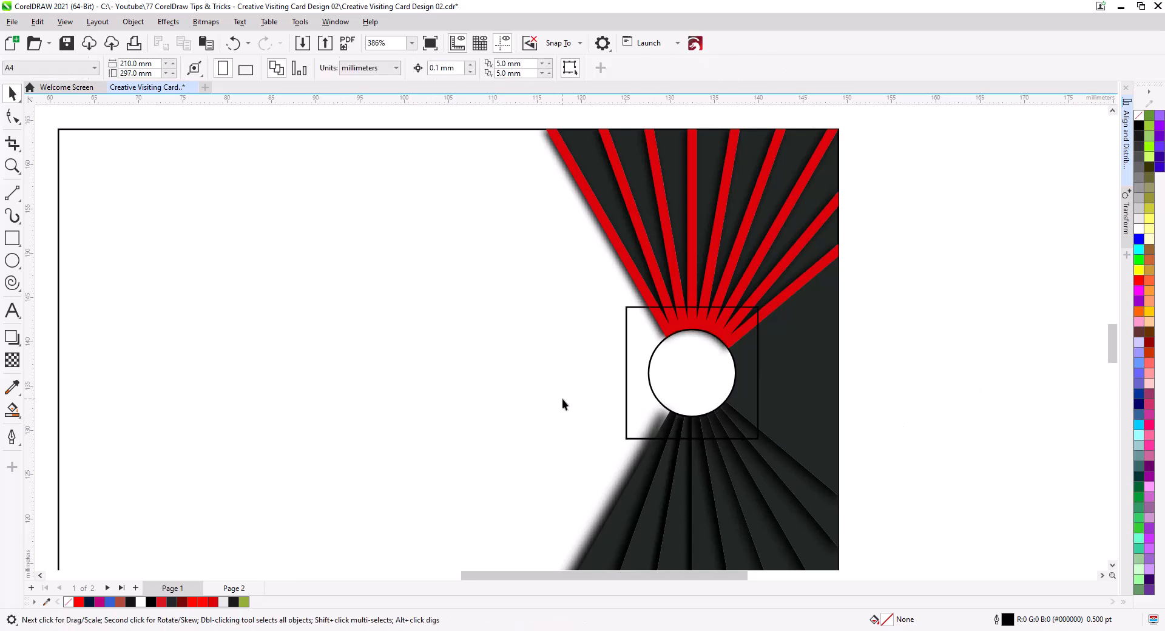
Step: Round the square's corners by about 0.66 mm and give it a 90% Black fill with no outline
left_click(628, 388)
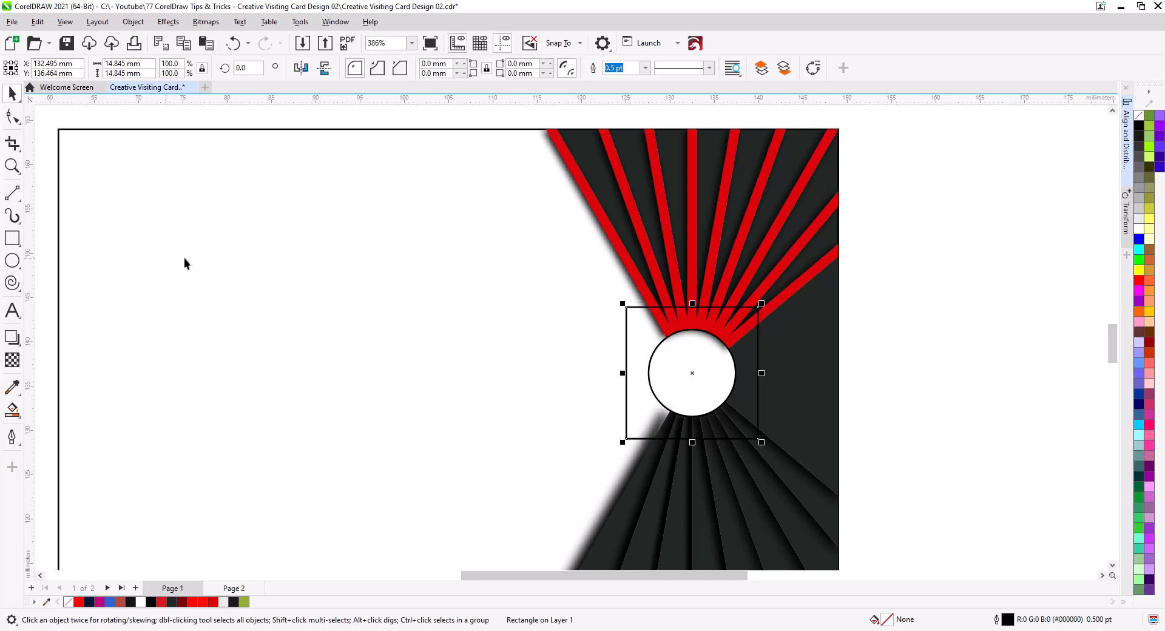
left_click(20, 122)
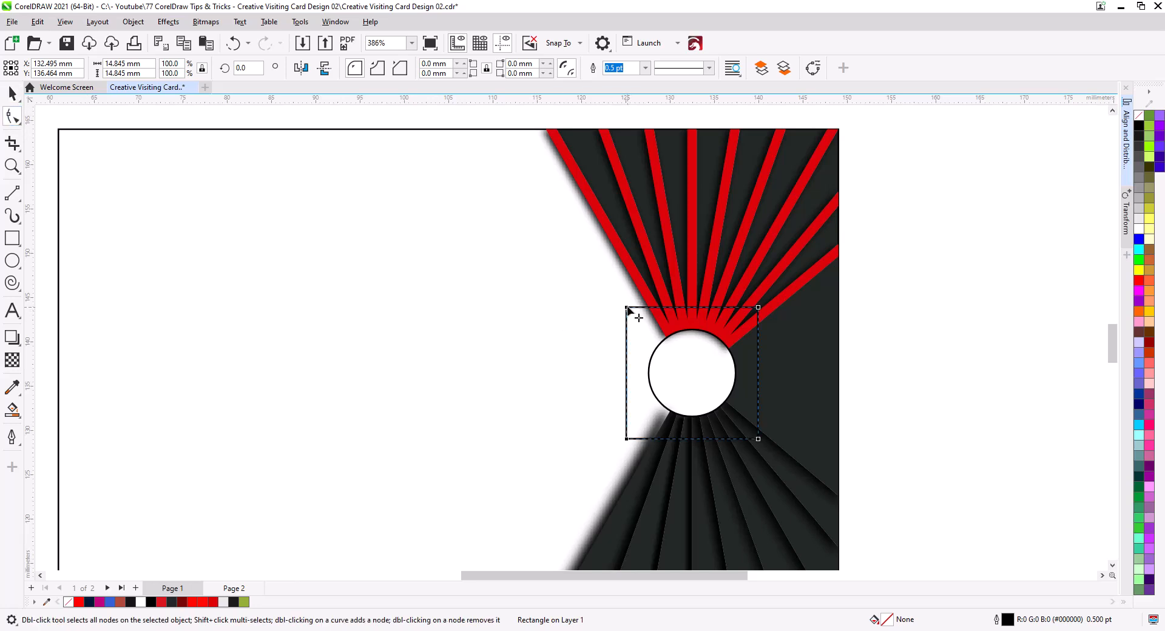
left_click_drag(627, 308, 627, 316)
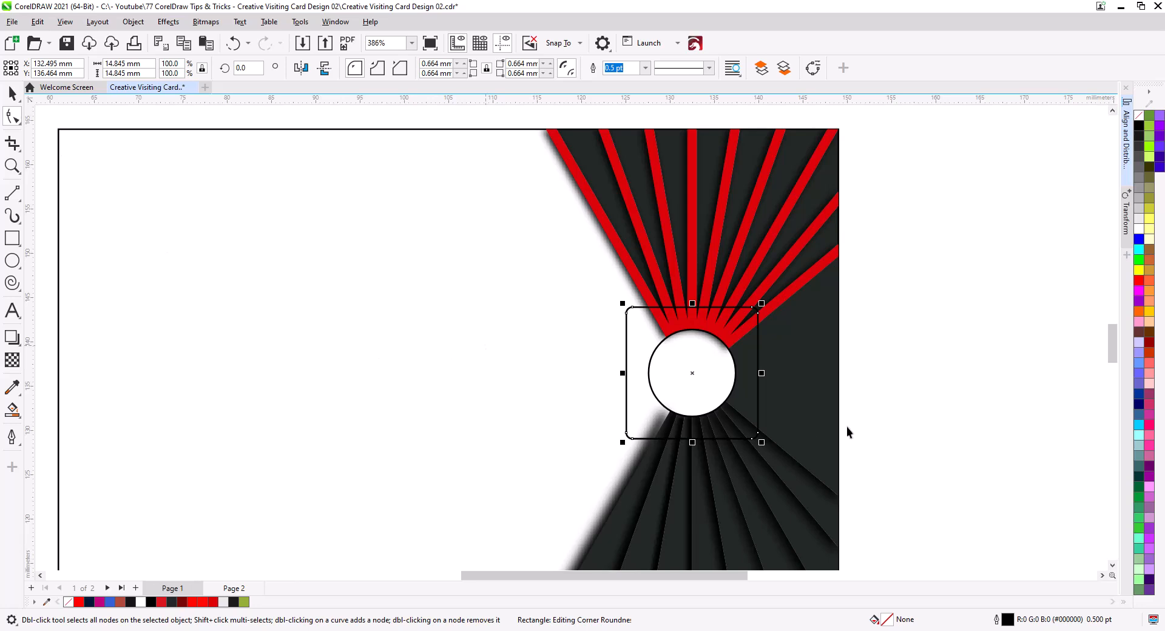
key("space")
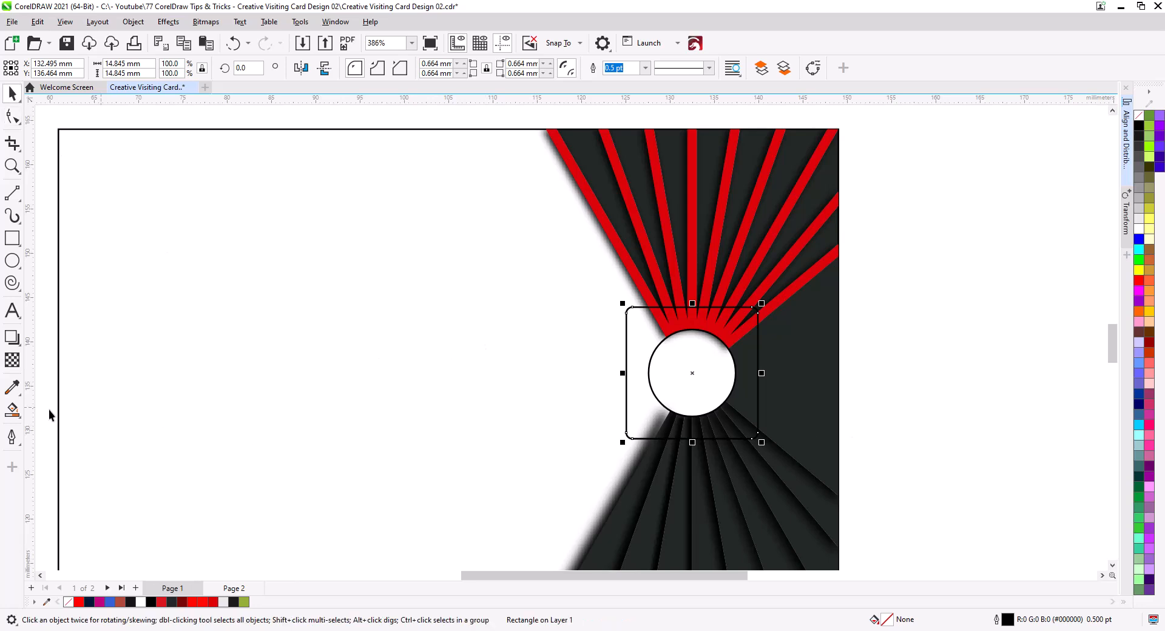
left_click(233, 602)
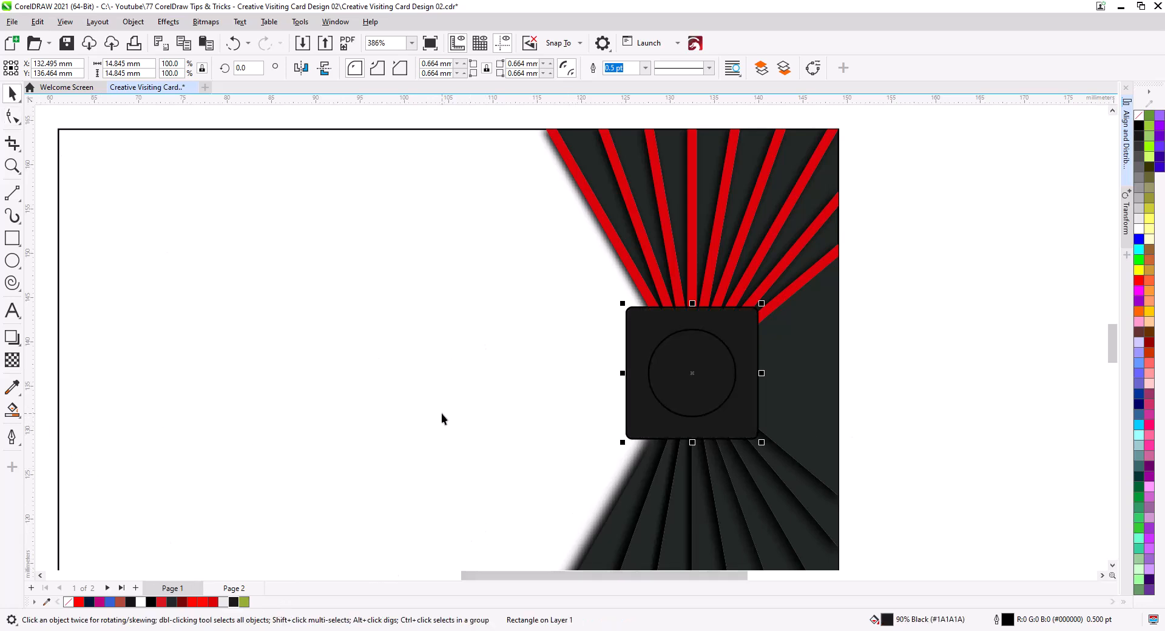
right_click(1139, 118)
Step: Add a drop shadow with opacity 100 and feather 10 to the rounded square, cast to the left
left_click(12, 338)
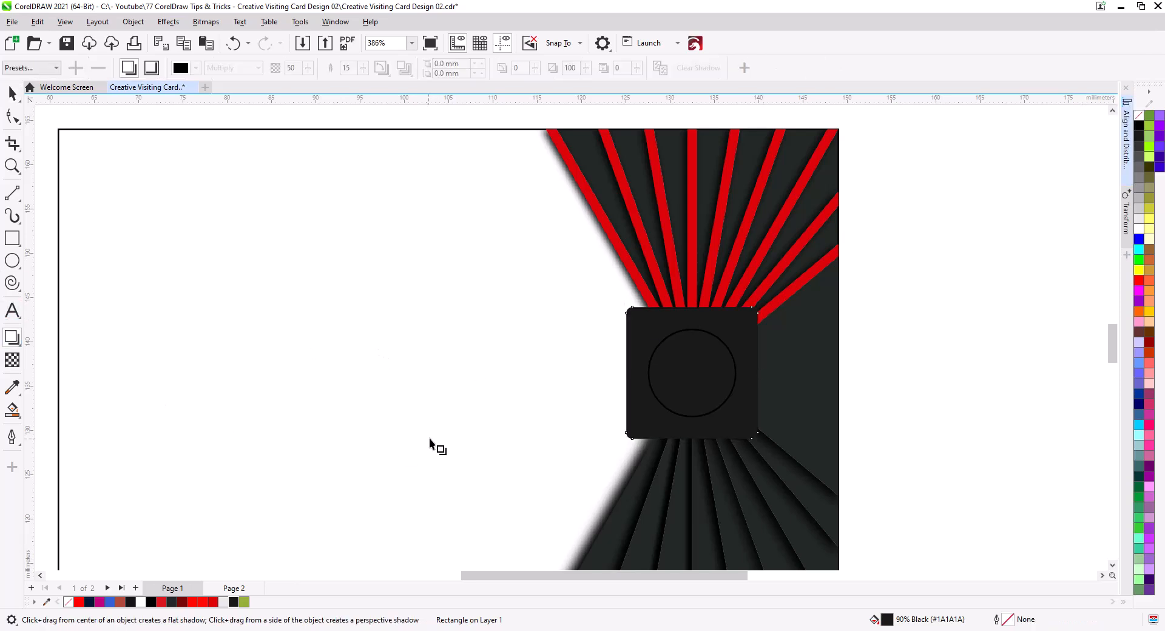
left_click_drag(692, 373, 602, 399)
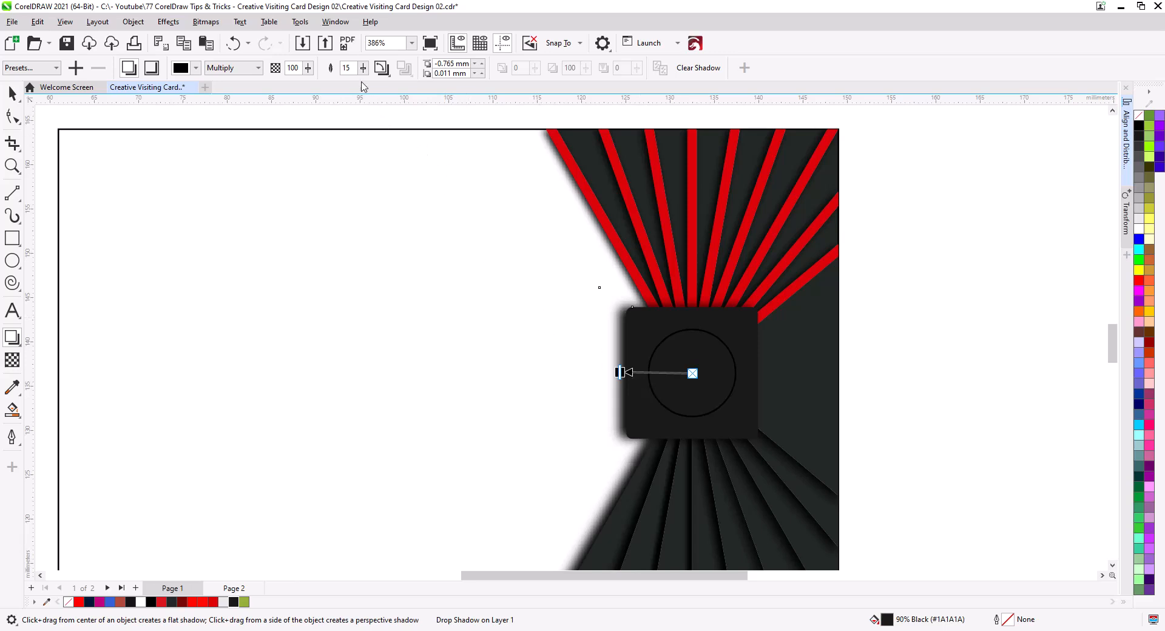
type("10")
key("Return")
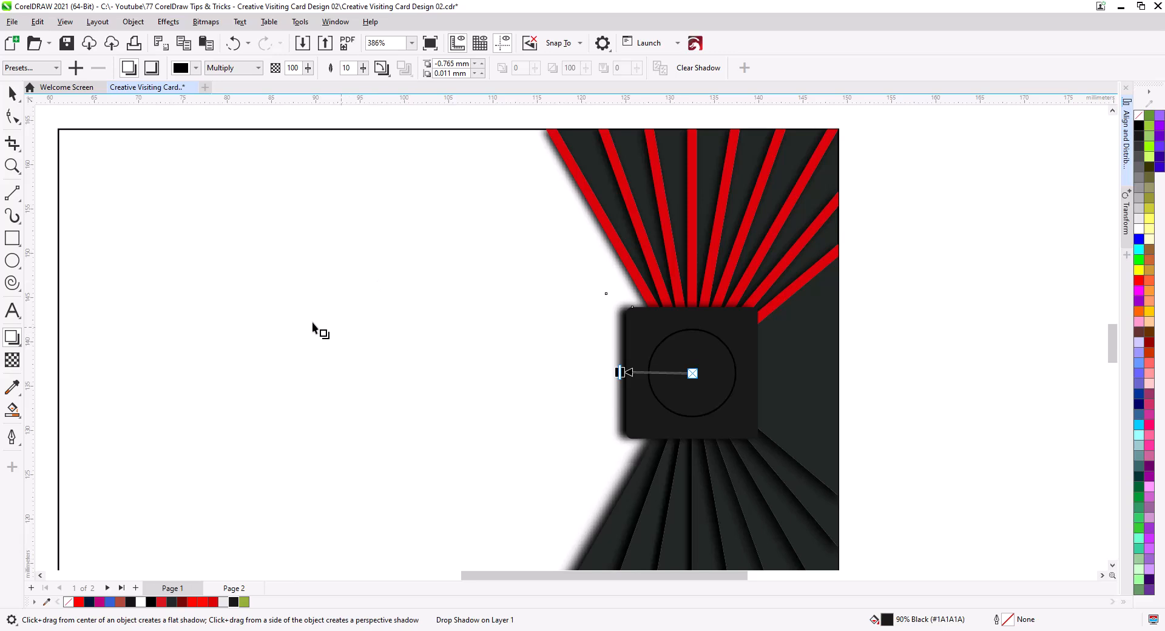
key("space")
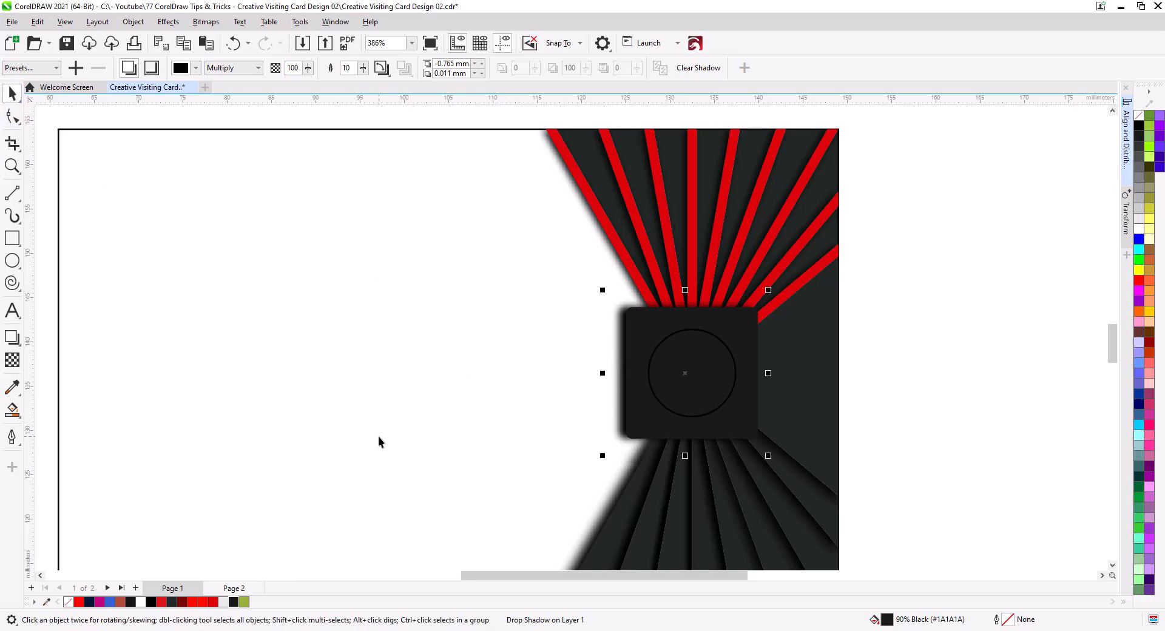
Step: Fill the card background with 90% Black
left_click(236, 356)
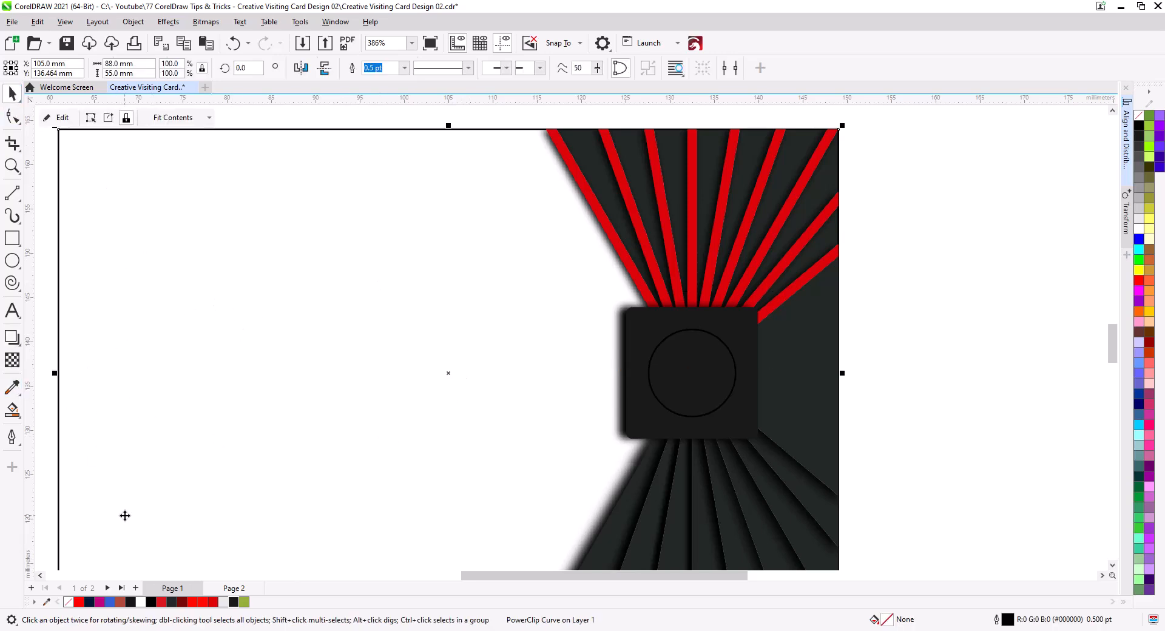
left_click(234, 602)
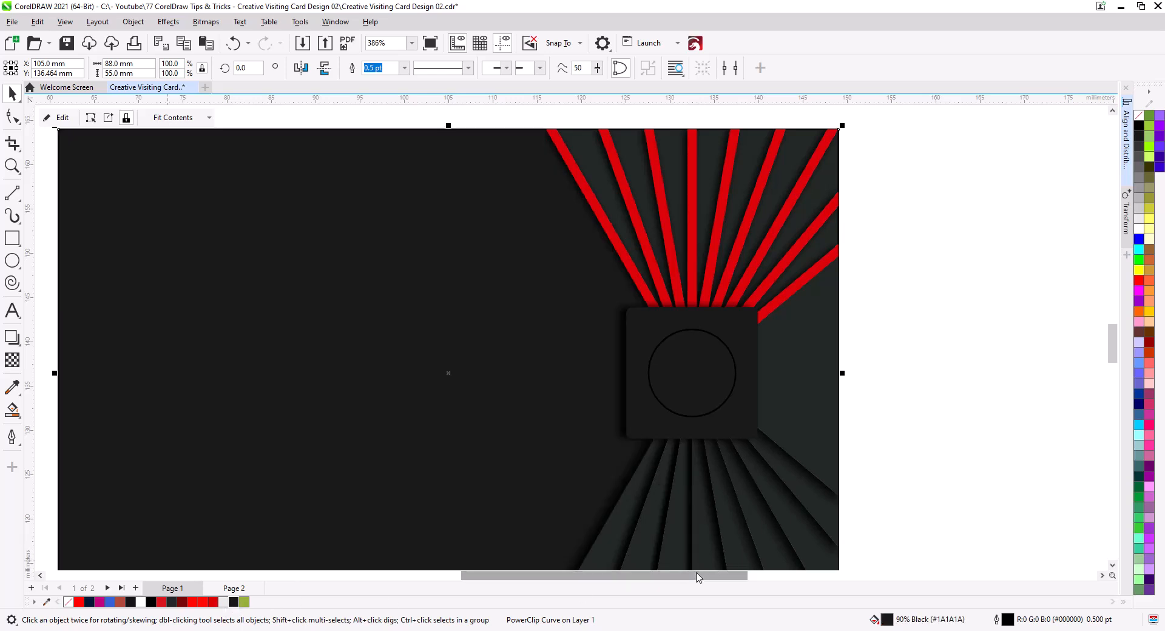
left_click(952, 415)
scroll(804, 420, "down", 2)
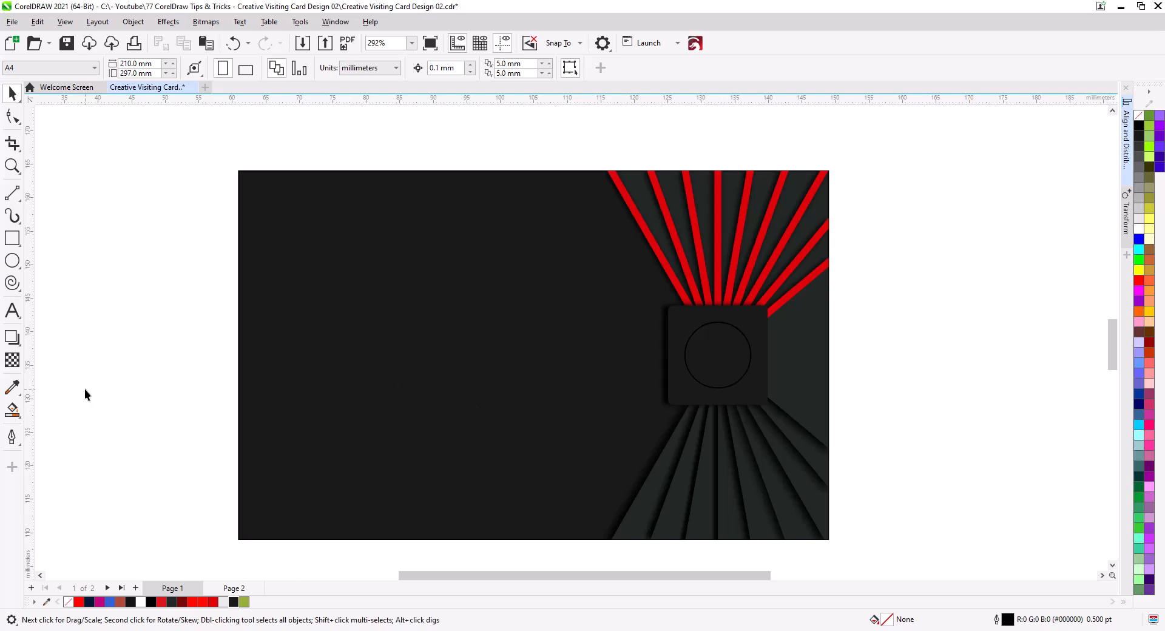
Step: Recolour the rounded square and the card background with the wedges' dark grey (#222625) using the Color Eyedropper
left_click(758, 394)
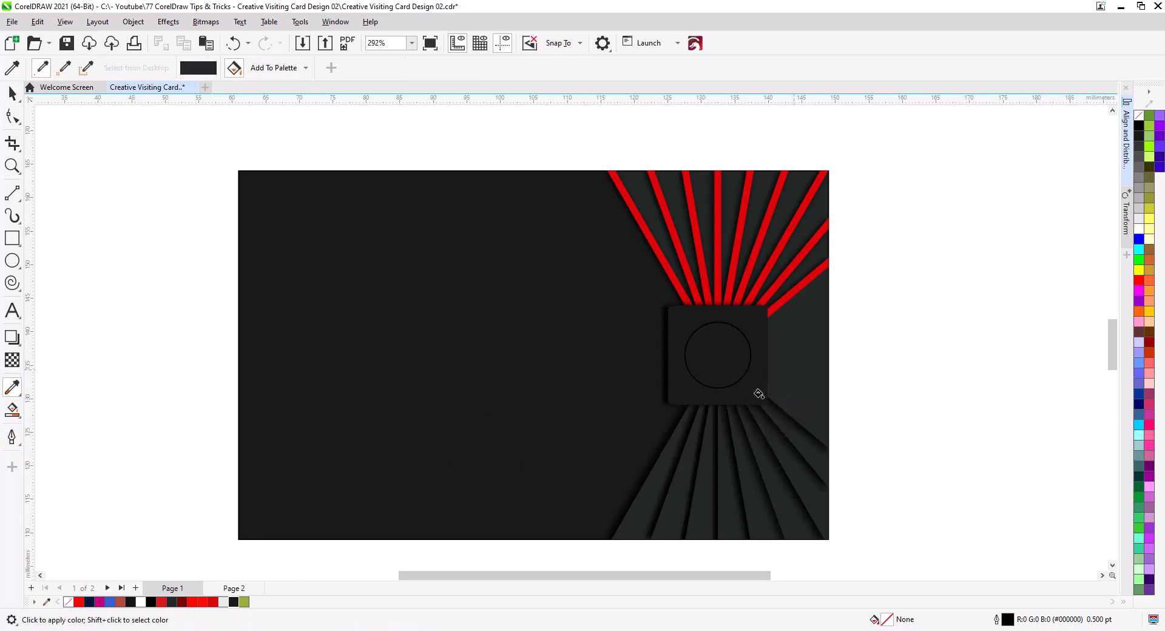
left_click(534, 462)
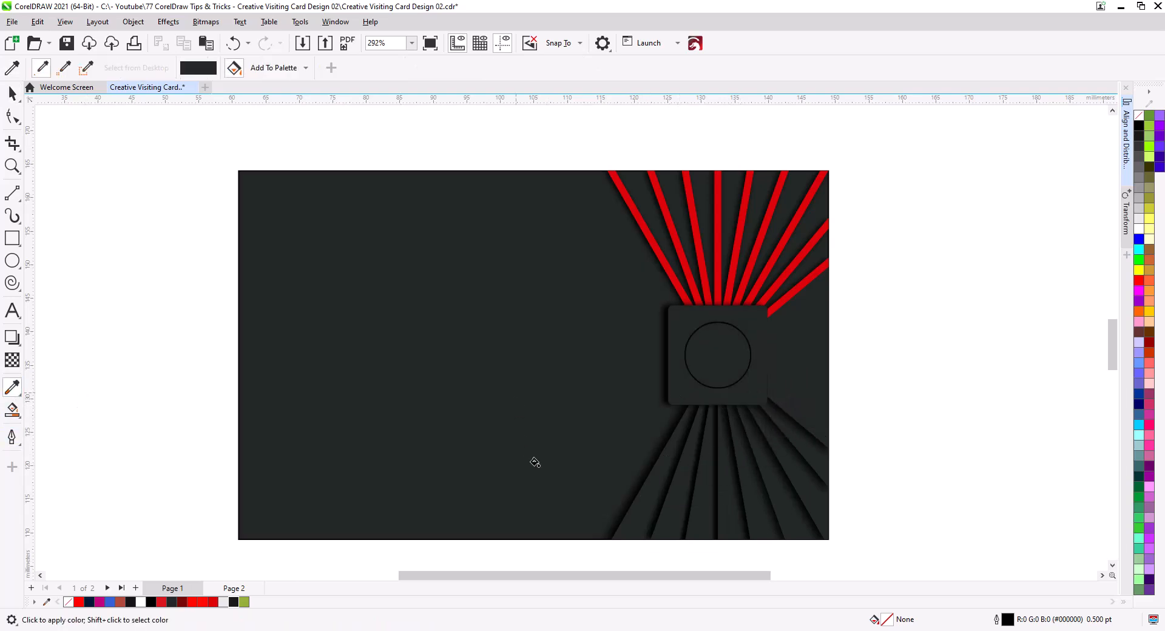
left_click(12, 93)
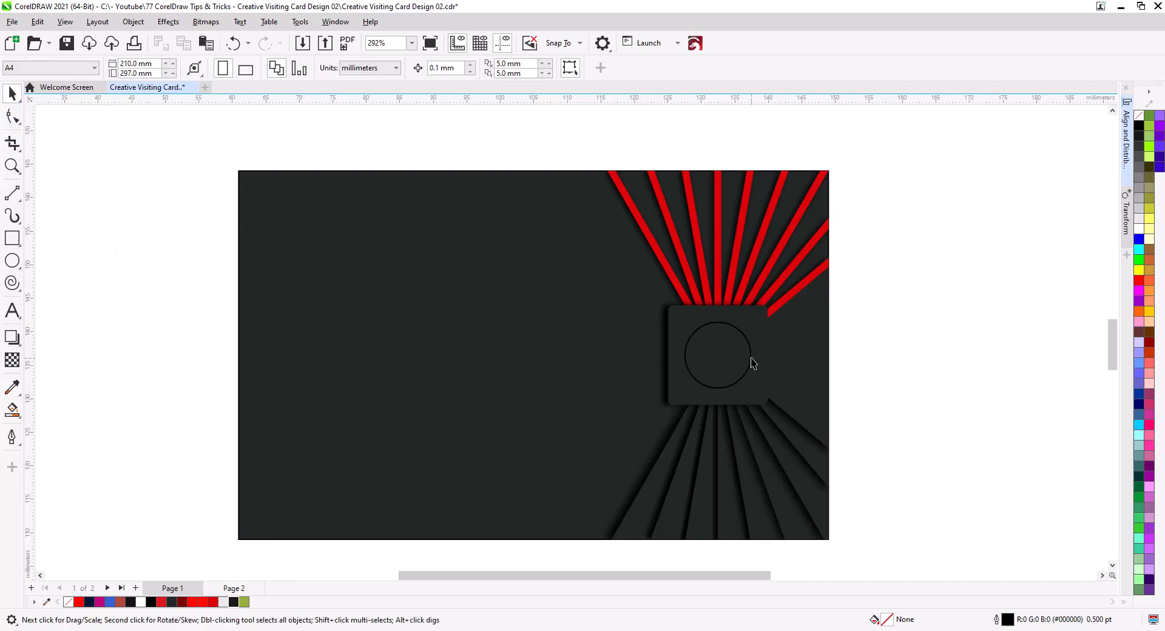
Step: Redirect the rounded square's drop shadow down and to the left and set its feather to 15
left_click_drag(873, 354, 858, 354)
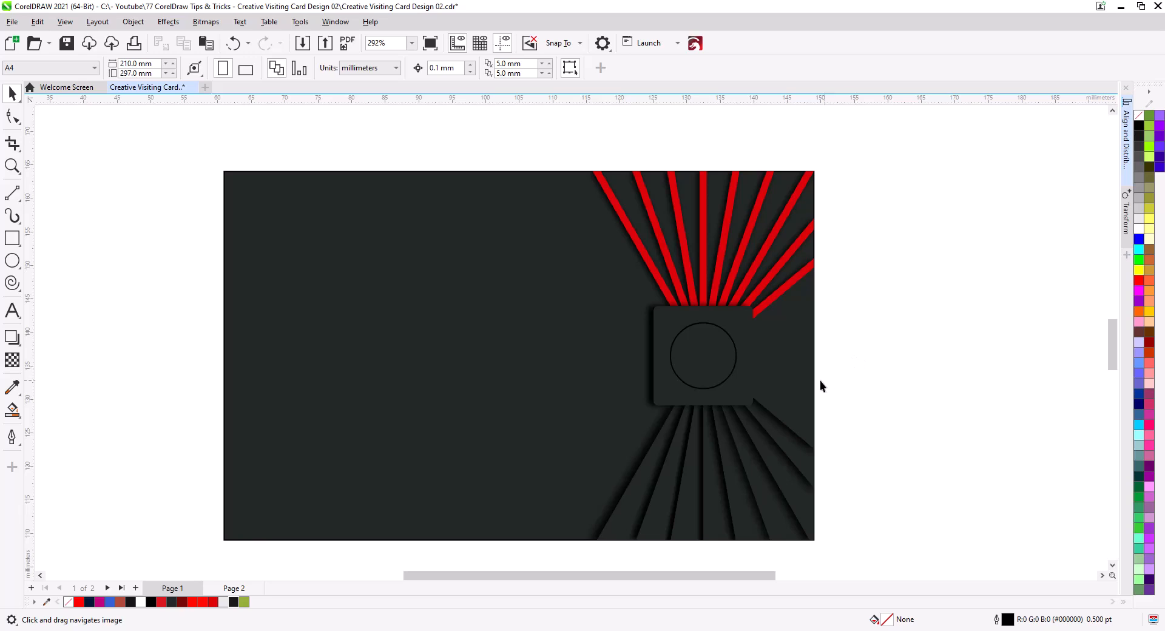
scroll(763, 381, "up", 3)
left_click(722, 470)
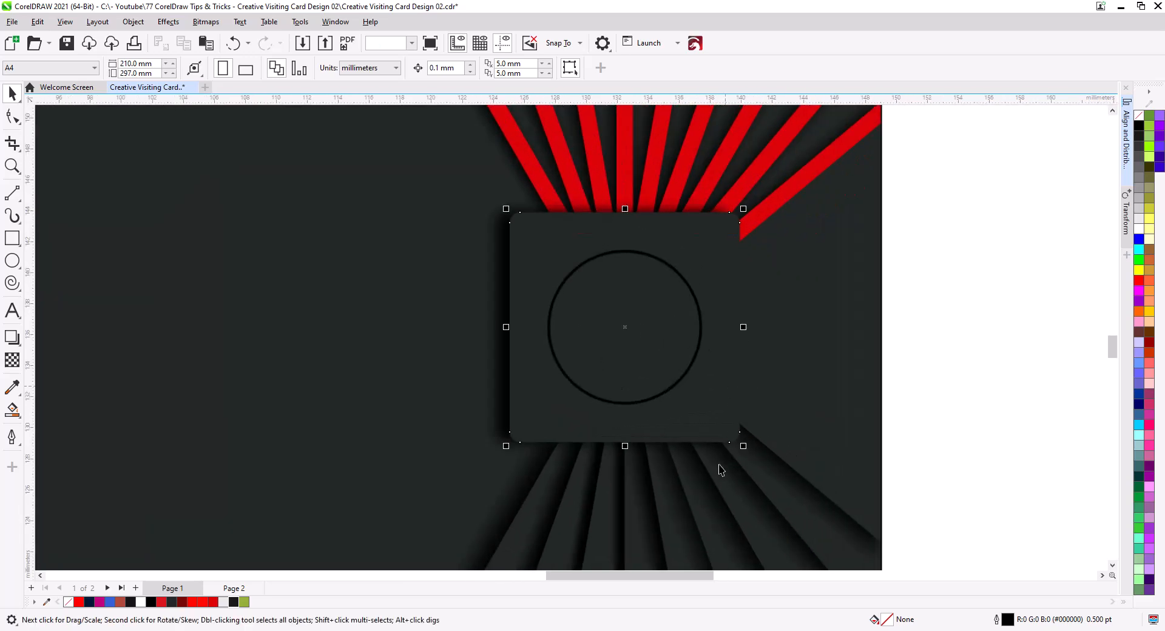
left_click(12, 336)
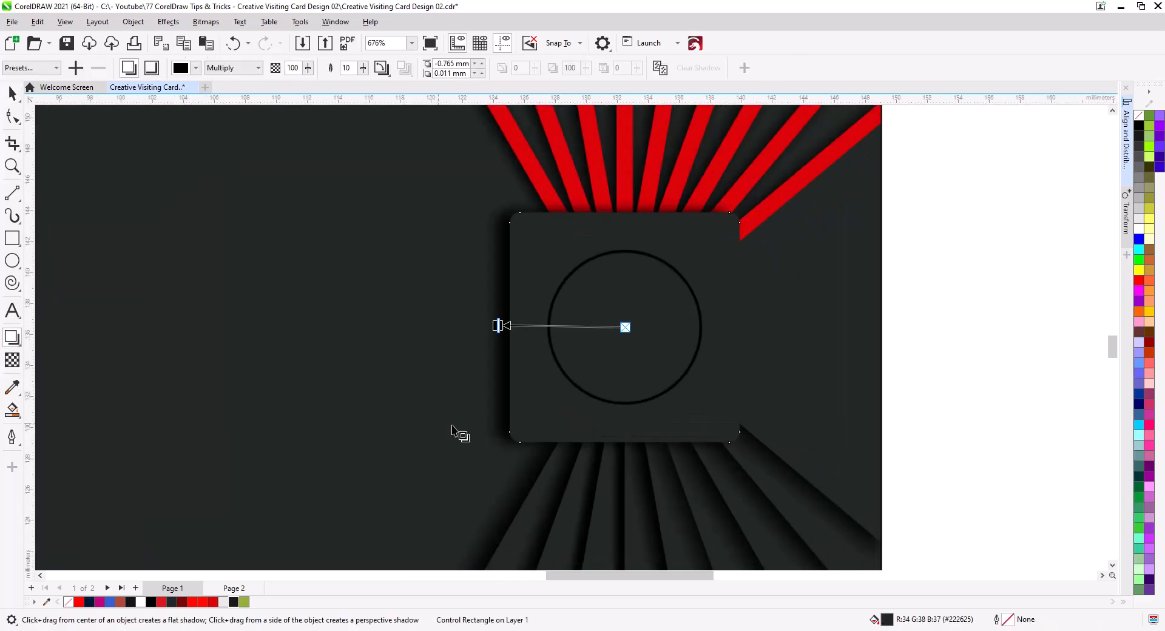
left_click_drag(505, 329, 539, 447)
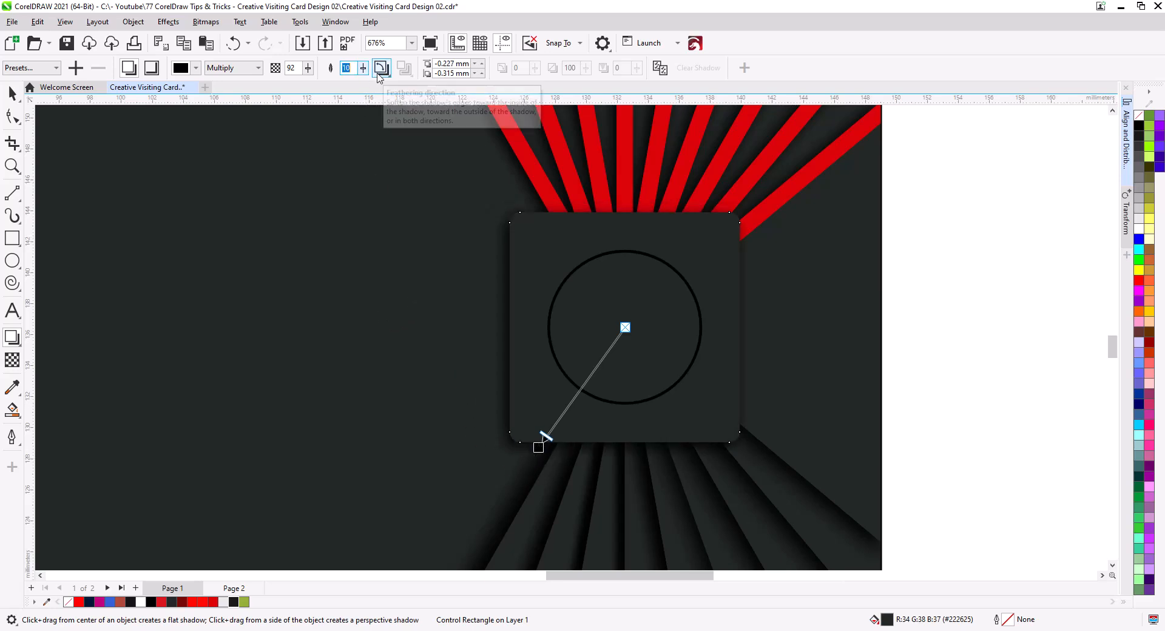
type("15")
key("Return")
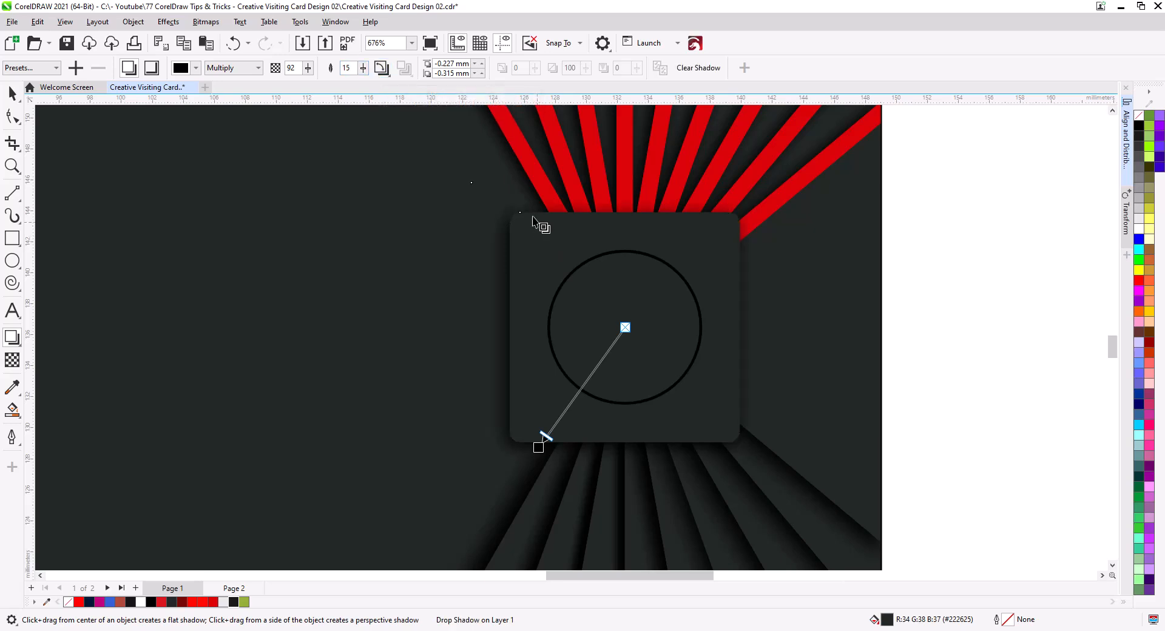
Step: Set the square's drop shadow to feather 21 and opacity 100, and save the document
mouse_move(363, 69)
left_mouse_down()
mouse_move(371, 102)
mouse_move(376, 87)
left_mouse_up()
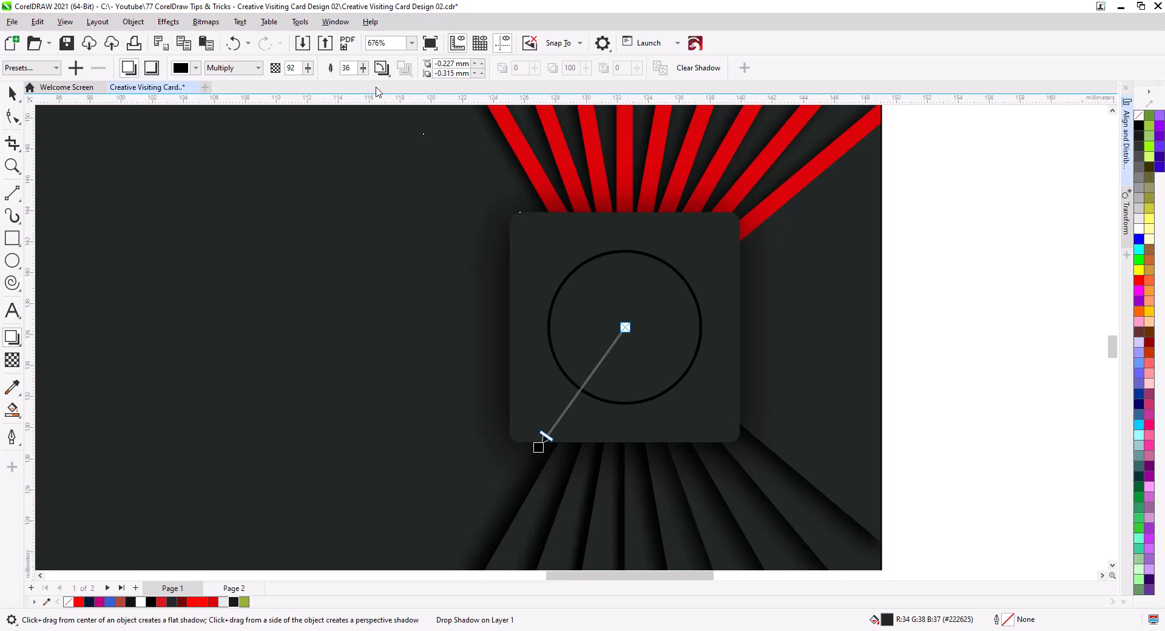
left_click(363, 72)
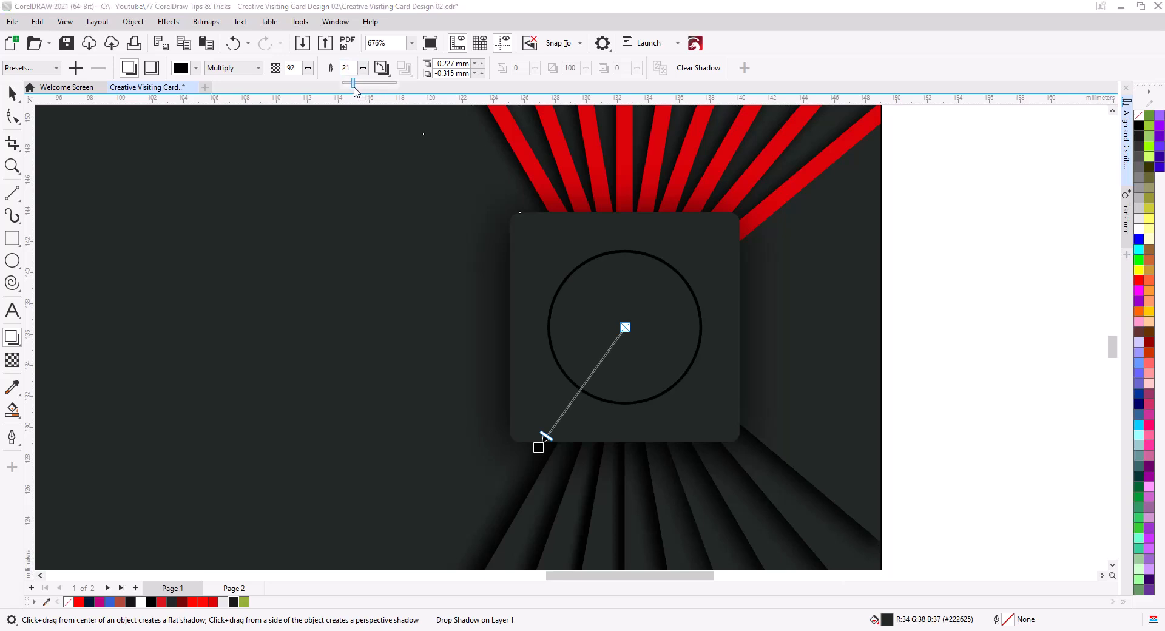
left_click(355, 91)
left_click_drag(548, 435, 539, 447)
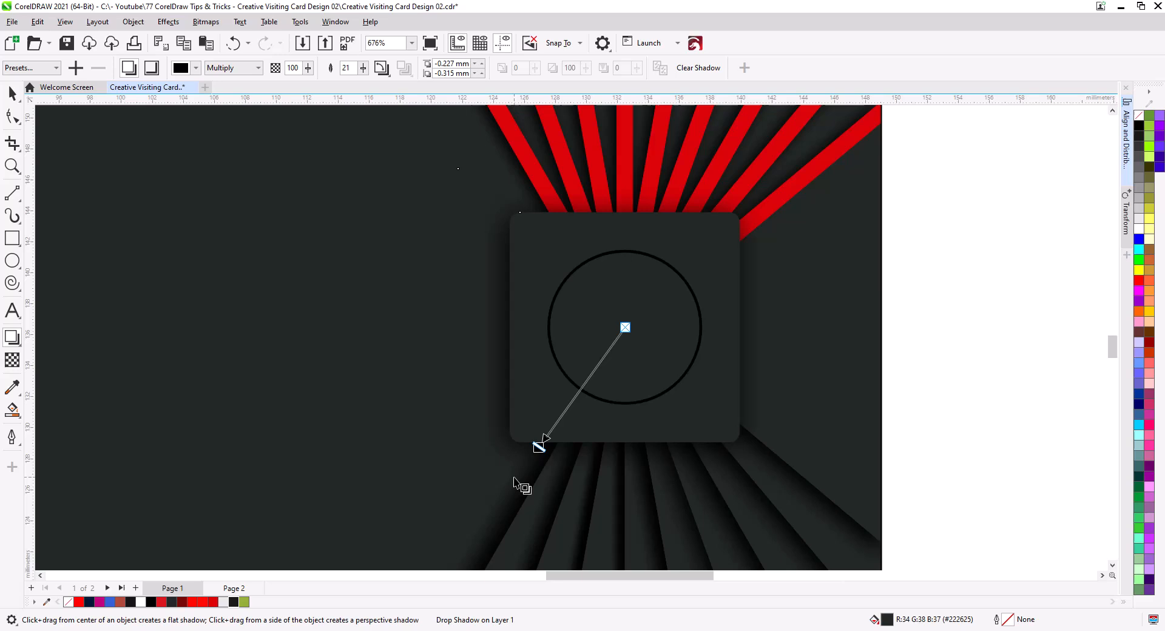
left_click(11, 94)
left_click(963, 314)
scroll(778, 351, "down", 4)
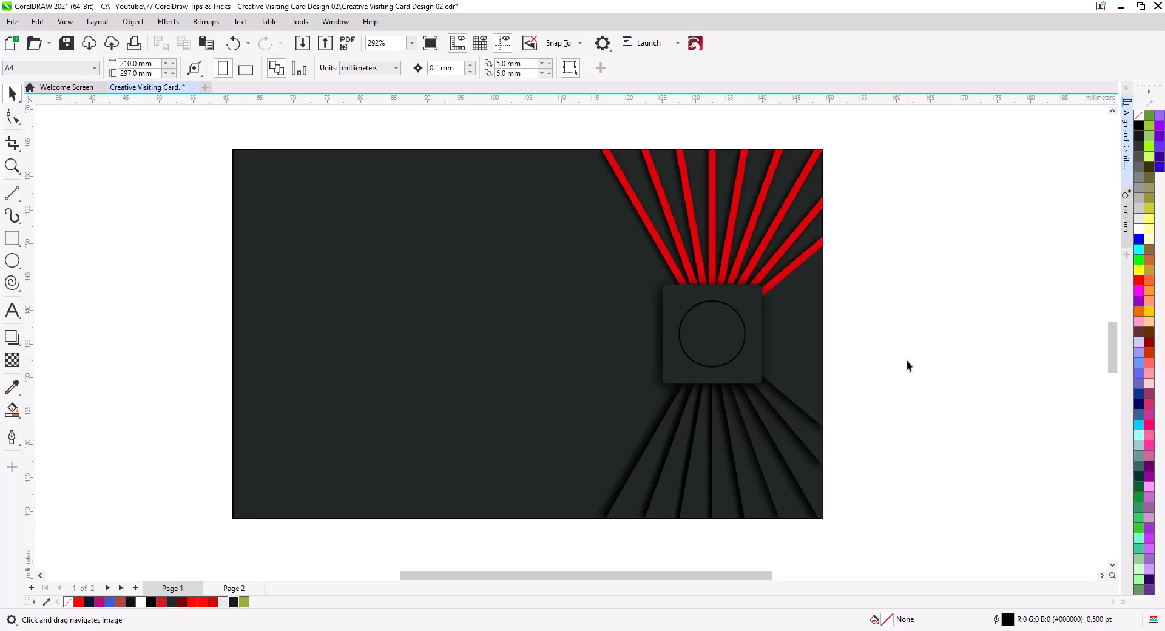
key("ctrl+s")
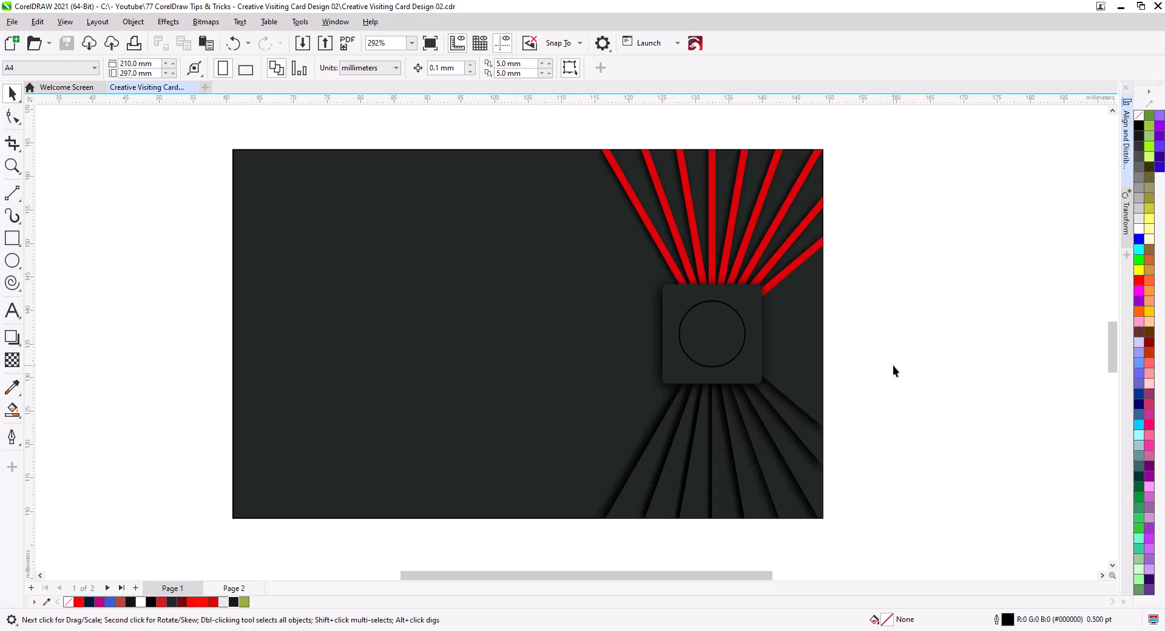
Step: Remove the outline of the card
scroll(382, 362, "down", 2)
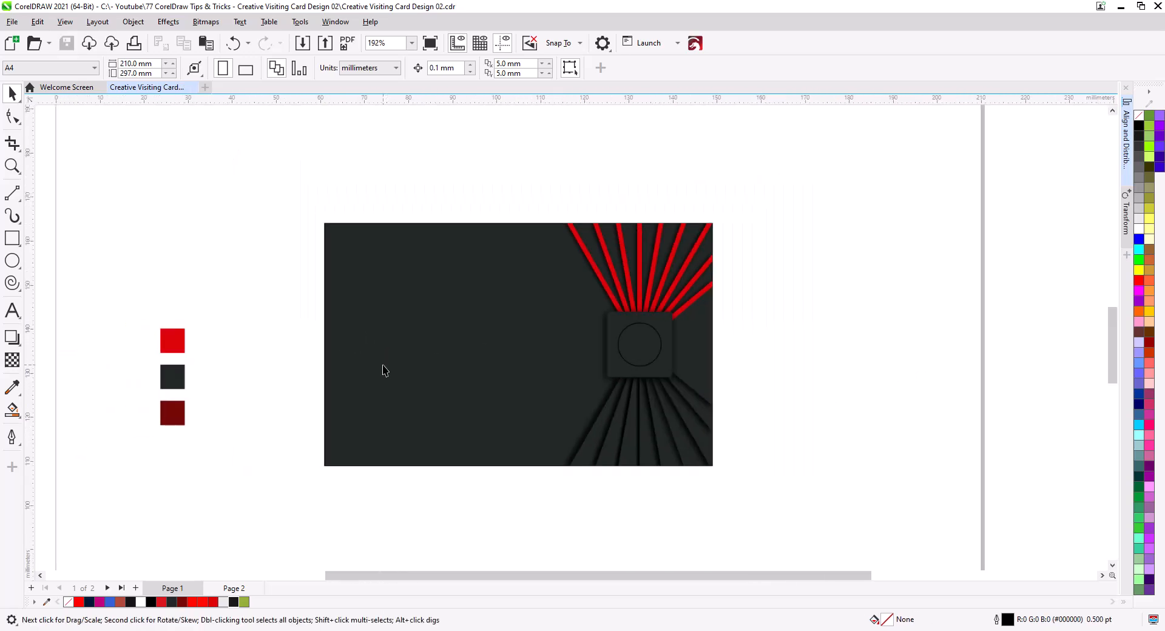
left_click(381, 361)
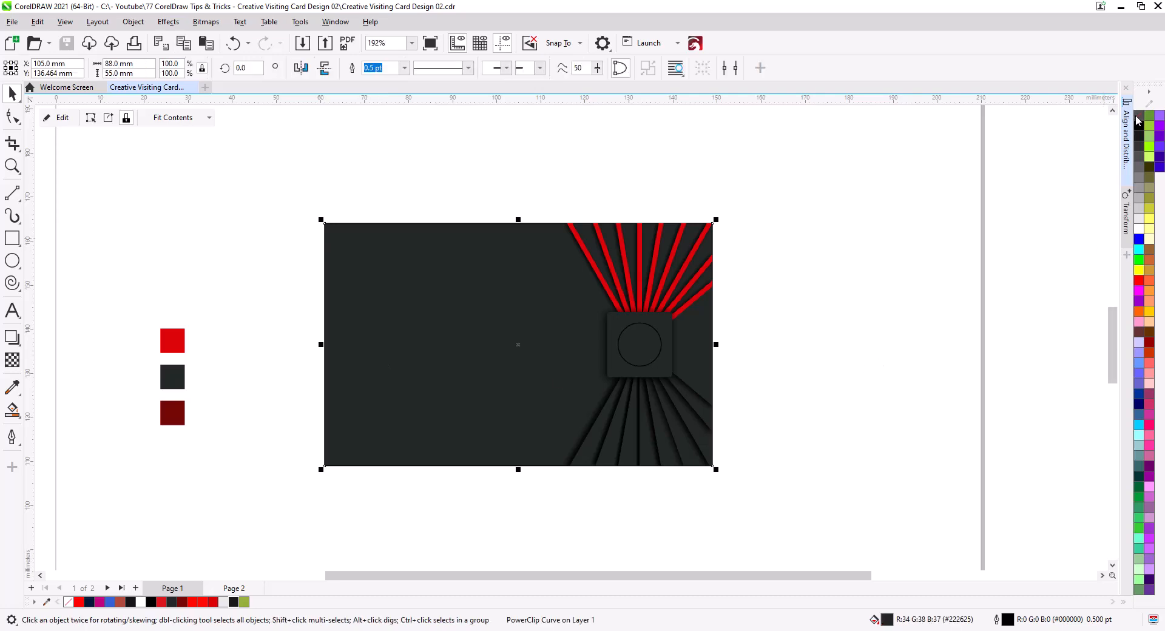
left_click(791, 373)
Step: Move the heading text and contact details beside the card's left edge, and shift the three colour swatches farther left
left_click_drag(201, 438, 507, 388)
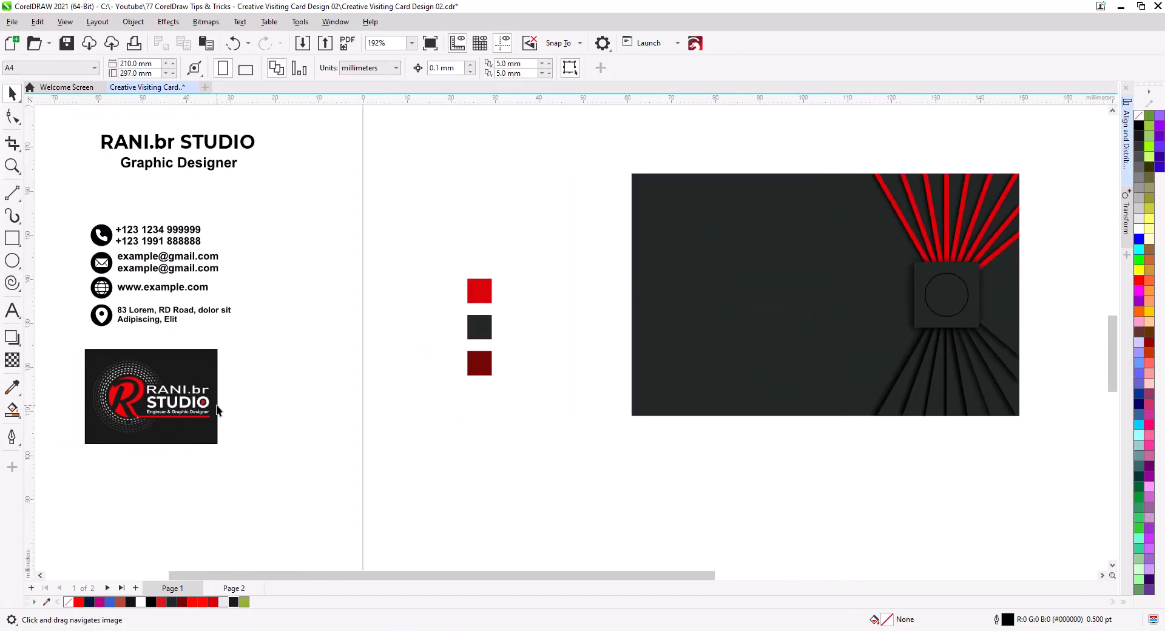
left_click_drag(151, 142, 80, 115)
left_click_drag(74, 208, 283, 332)
left_click_drag(170, 264, 577, 325)
left_click_drag(446, 260, 506, 391)
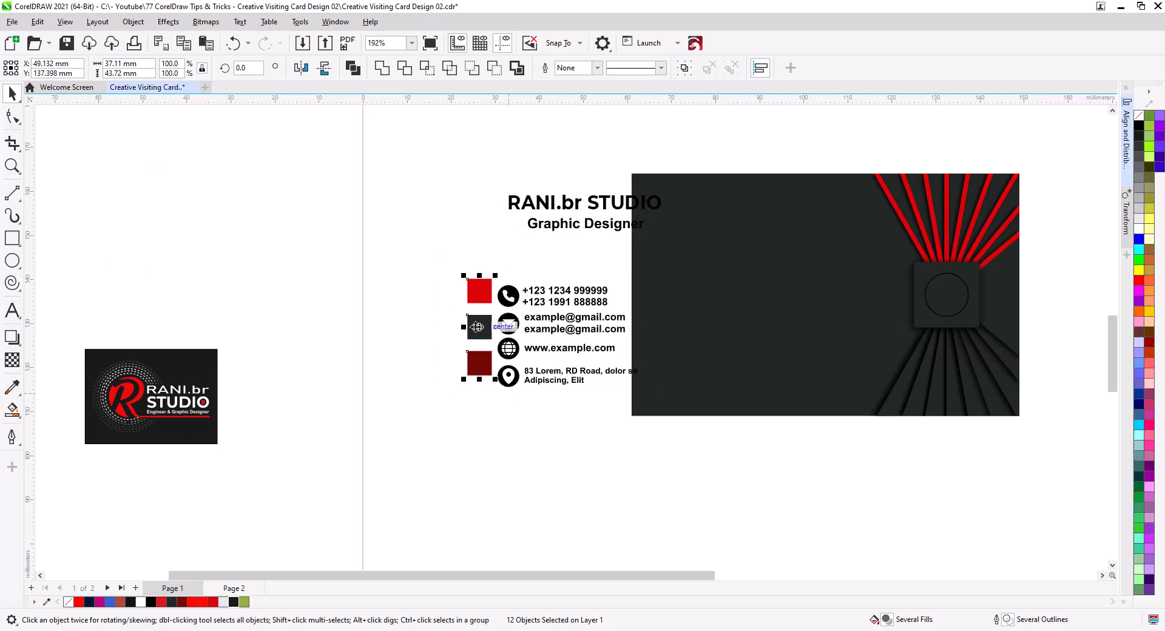
left_click_drag(479, 327, 428, 351)
Step: Delete the black circles behind the phone, mail, web and location icons
left_click_drag(566, 416, 415, 411)
left_click(407, 407)
scroll(357, 352, "up", 2)
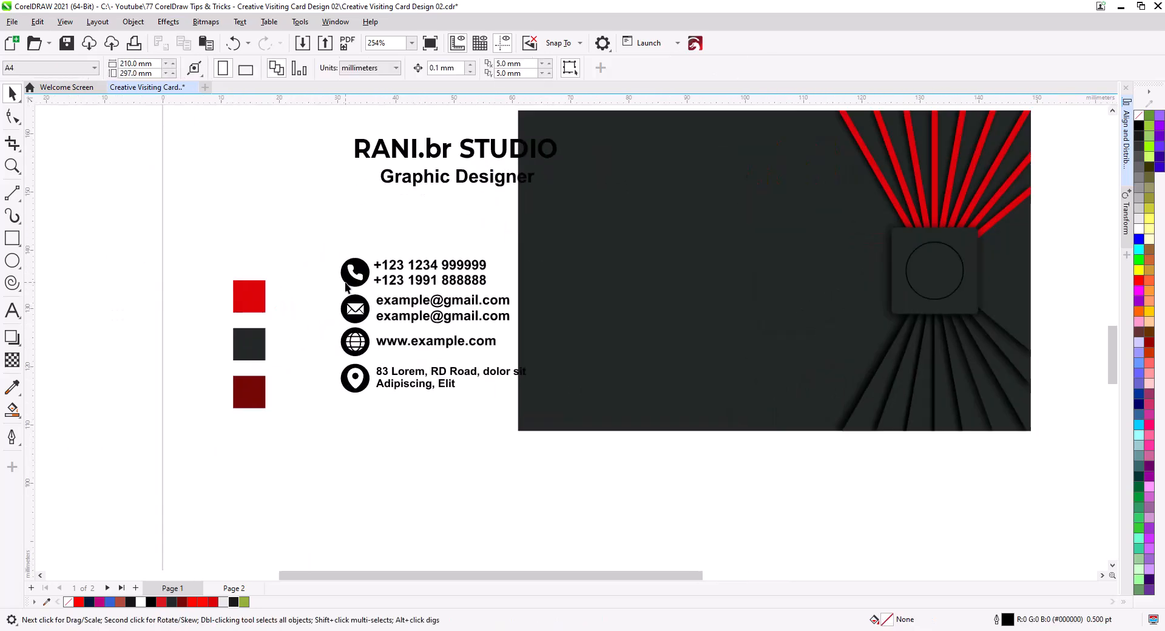
left_click(345, 283)
left_click(346, 311)
key("Delete")
left_click(347, 348)
key("Delete")
left_click(348, 381)
key("Delete")
Step: Colour the four contact icons red and the contact text white
left_click_drag(338, 221, 384, 418)
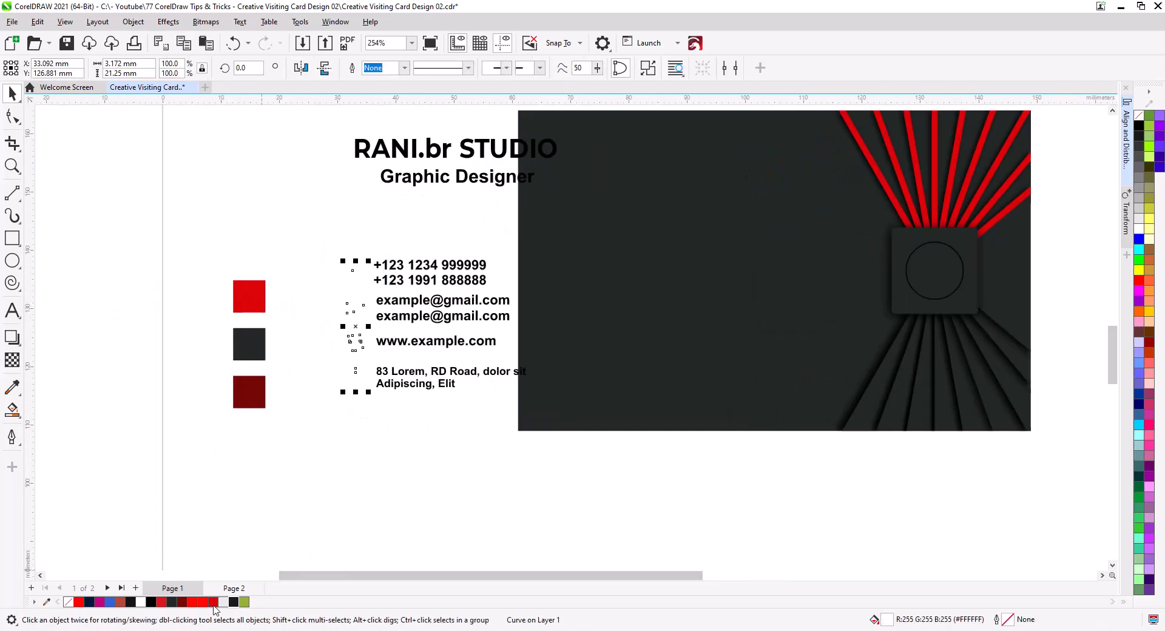
left_click(213, 603)
left_click_drag(369, 239, 558, 419)
left_click(1138, 229)
Step: Move the contact icons and text together onto the lower-left area of the dark card
left_click_drag(315, 225, 619, 428)
left_click_drag(358, 275, 562, 289)
left_click(689, 459)
Step: Break the joined curve of the red contact icons apart into separate pieces
left_click(678, 400)
scroll(679, 401, "up", 2)
left_click_drag(576, 376, 576, 367)
key("ctrl+z")
left_click(466, 394)
key("ctrl+k")
left_click(337, 321)
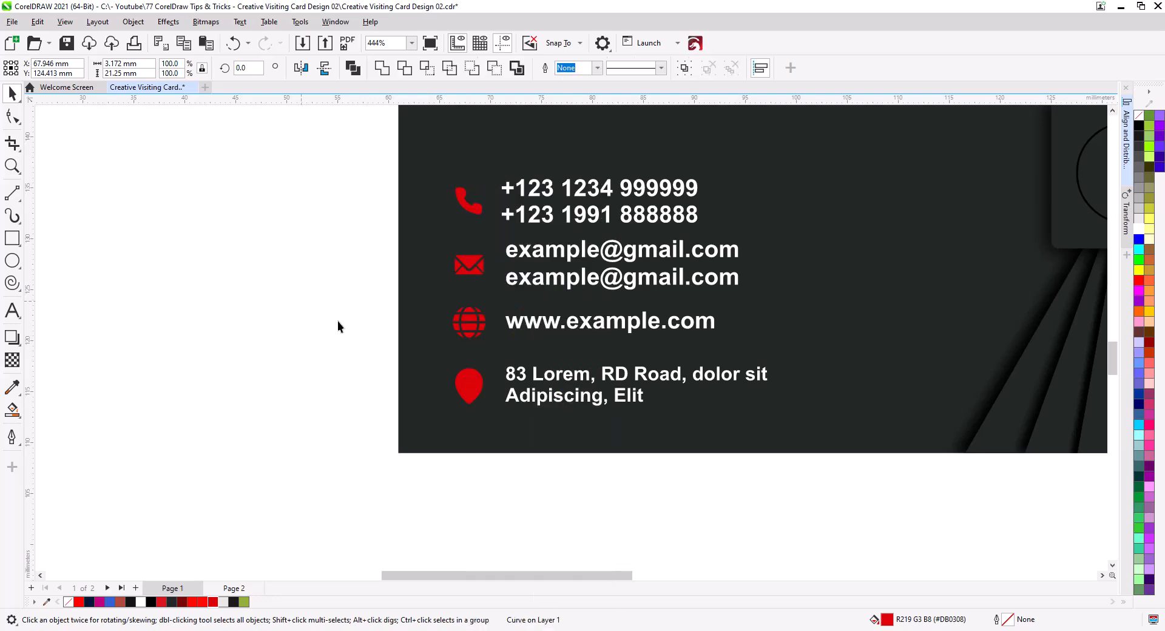
Step: Combine the pieces of the location, web and mail icons so each becomes one curve with its cut-outs
left_click_drag(424, 355, 497, 422)
left_click(353, 68)
left_click_drag(376, 294, 522, 361)
left_click(353, 68)
left_click_drag(373, 241, 499, 289)
left_click(353, 68)
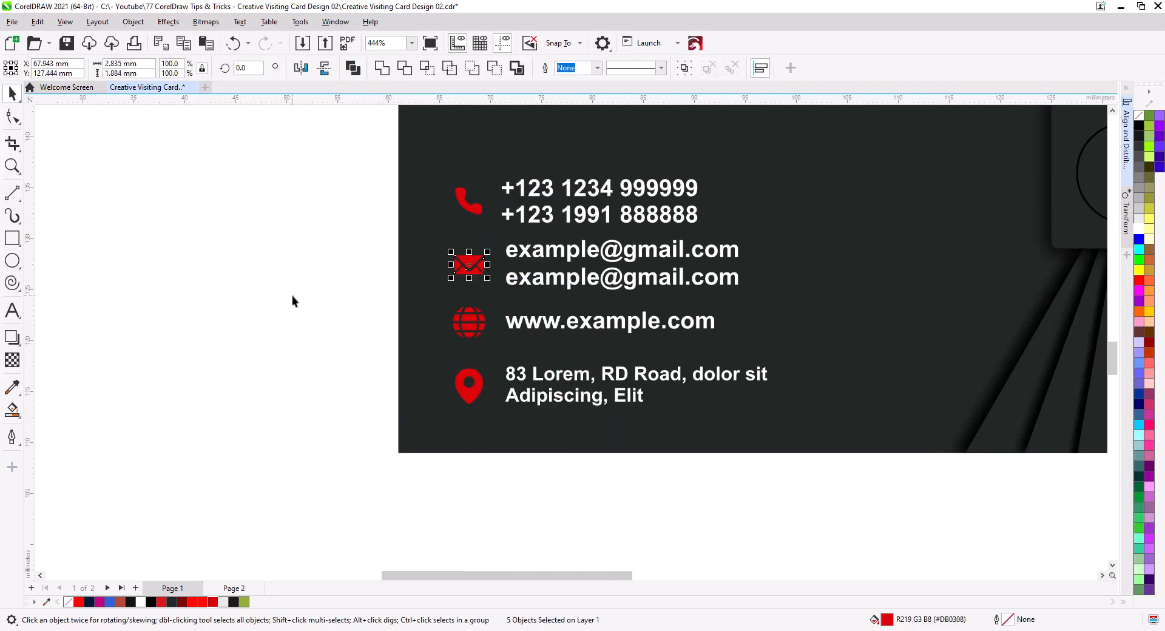
left_click(292, 296)
Step: Move the website and address rows up, closer to the e-mail lines
left_click_drag(358, 354, 789, 434)
left_click_drag(510, 372, 510, 357)
left_click_drag(777, 487, 467, 310)
left_click(463, 485)
Step: Delete the second e-mail line and centre the remaining one vertically with the mail icon
double_click(546, 281)
key("space")
key("Delete")
left_click(516, 251)
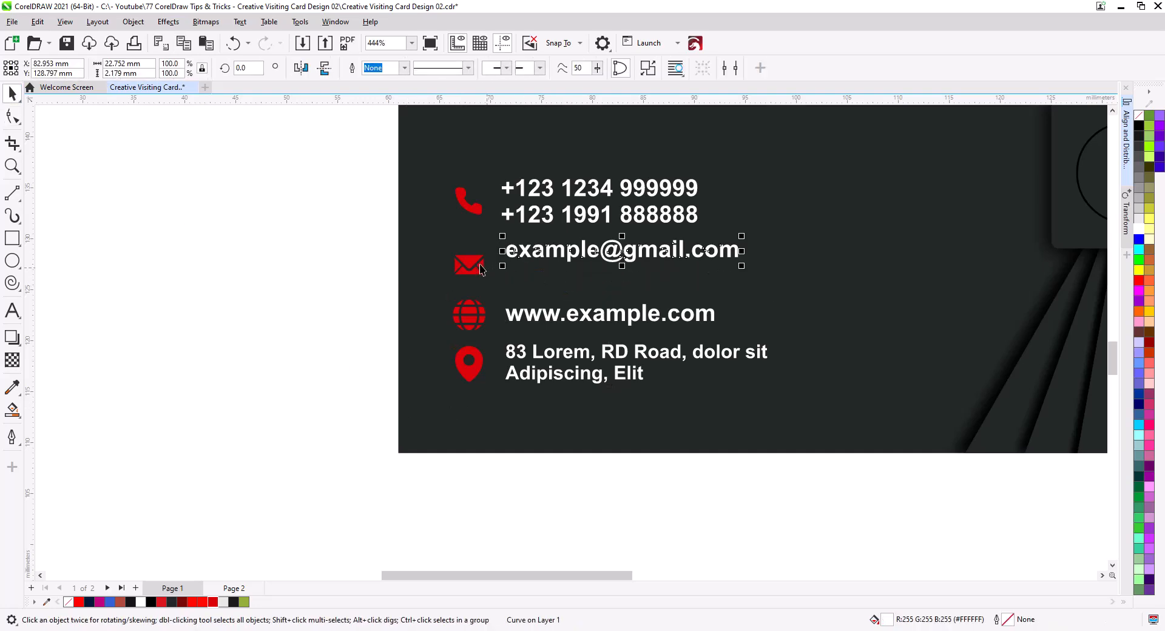
left_click(480, 267, "shift")
key("e")
left_click(296, 310)
Step: Delete the second address line and centre the remaining one vertically with the location icon
double_click(549, 376)
scroll(594, 392, "up", 3)
left_click_drag(753, 396, 366, 323)
key("Delete")
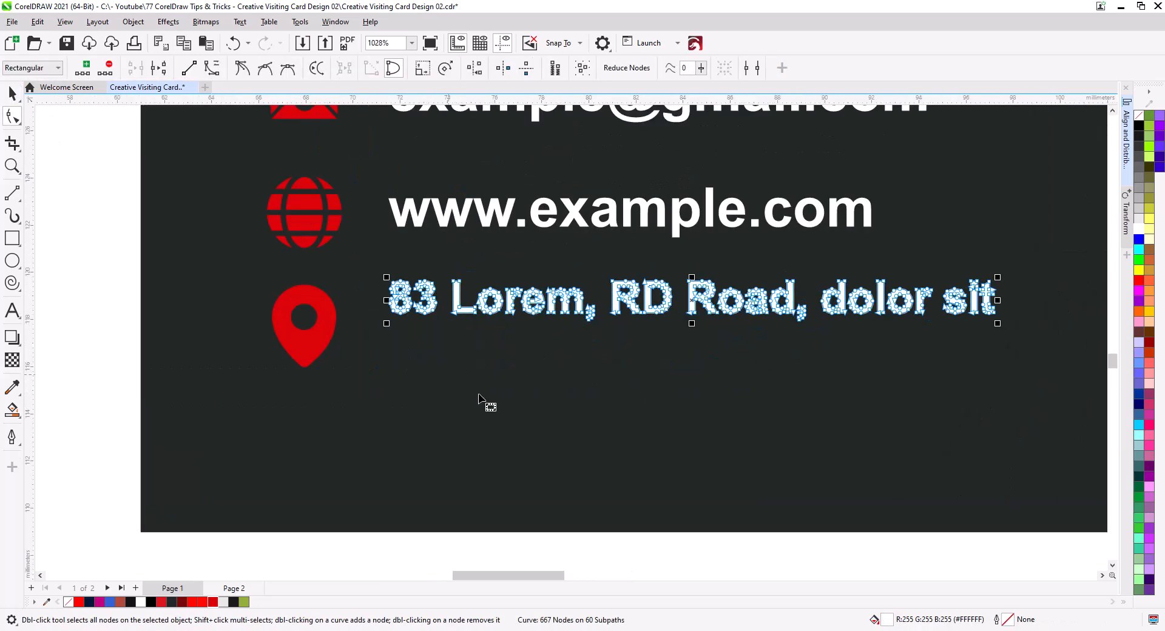
scroll(483, 396, "down", 2)
key("space")
left_click(384, 367, "shift")
key("e")
left_click(396, 394)
Step: Delete the second phone number and centre the remaining one vertically with the phone icon
left_click_drag(517, 285, 486, 359)
left_click(437, 241)
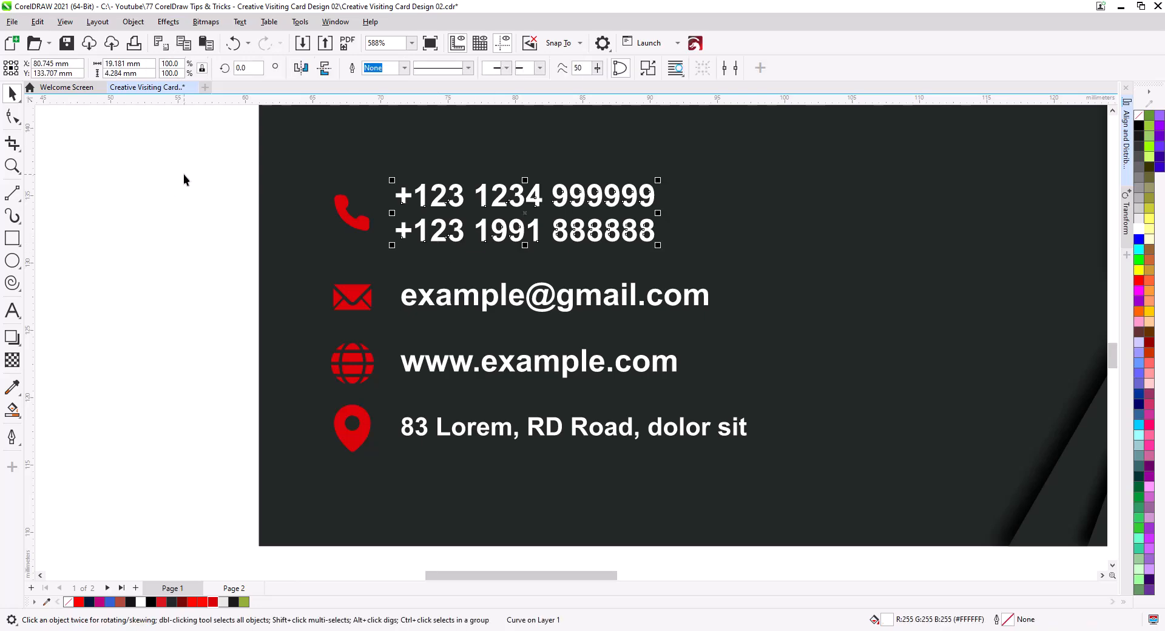
left_click(12, 117)
left_click_drag(679, 264, 379, 219)
key("Delete")
key("space")
left_click(353, 214, "shift")
key("e")
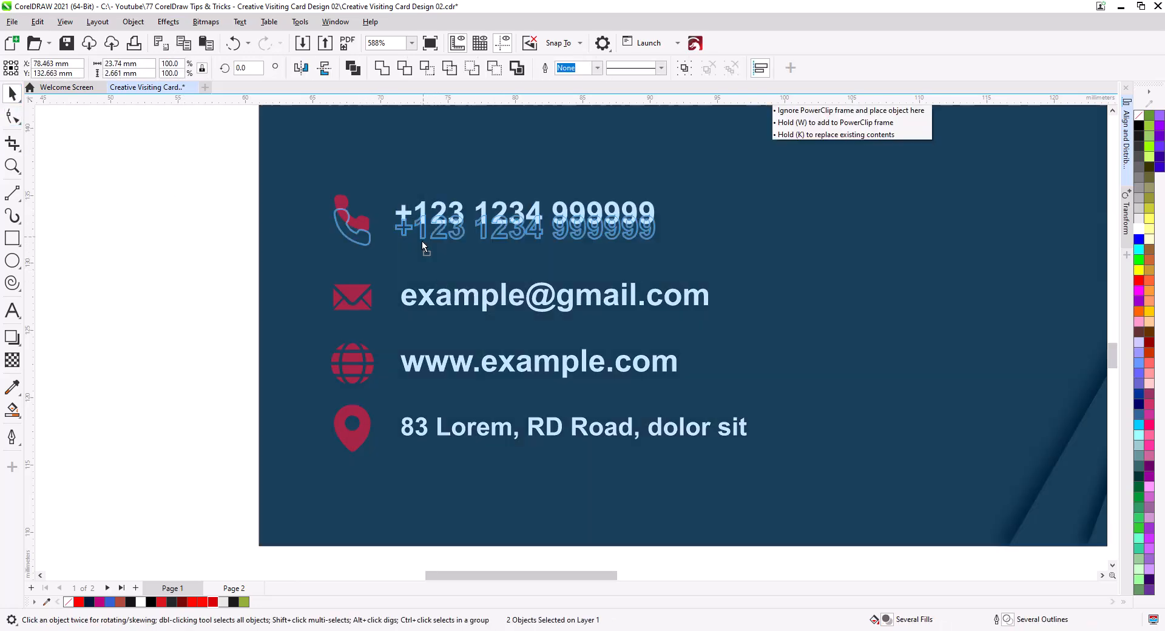
Step: Move the phone row closer to the e-mail row and group each contact line with its icon
left_click(421, 293)
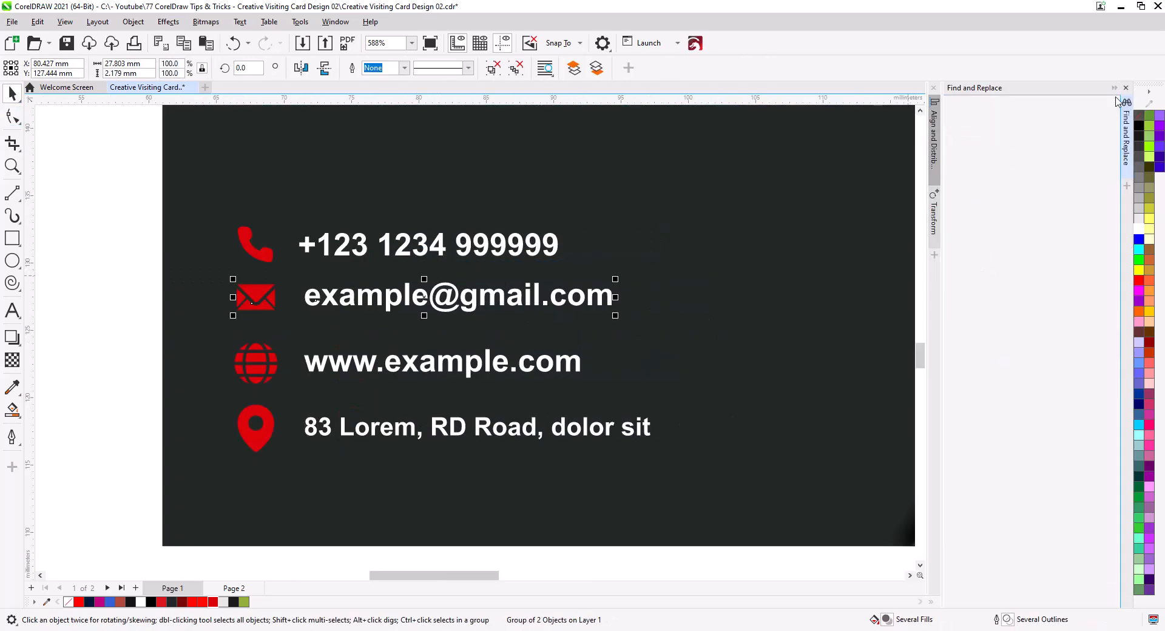
left_click_drag(233, 262, 731, 350)
left_click_drag(226, 325, 719, 399)
key("ctrl+g")
left_click_drag(205, 388, 774, 479)
key("ctrl+g")
Step: Distribute the four contact rows evenly by their vertical centres
scroll(543, 444, "down", 1)
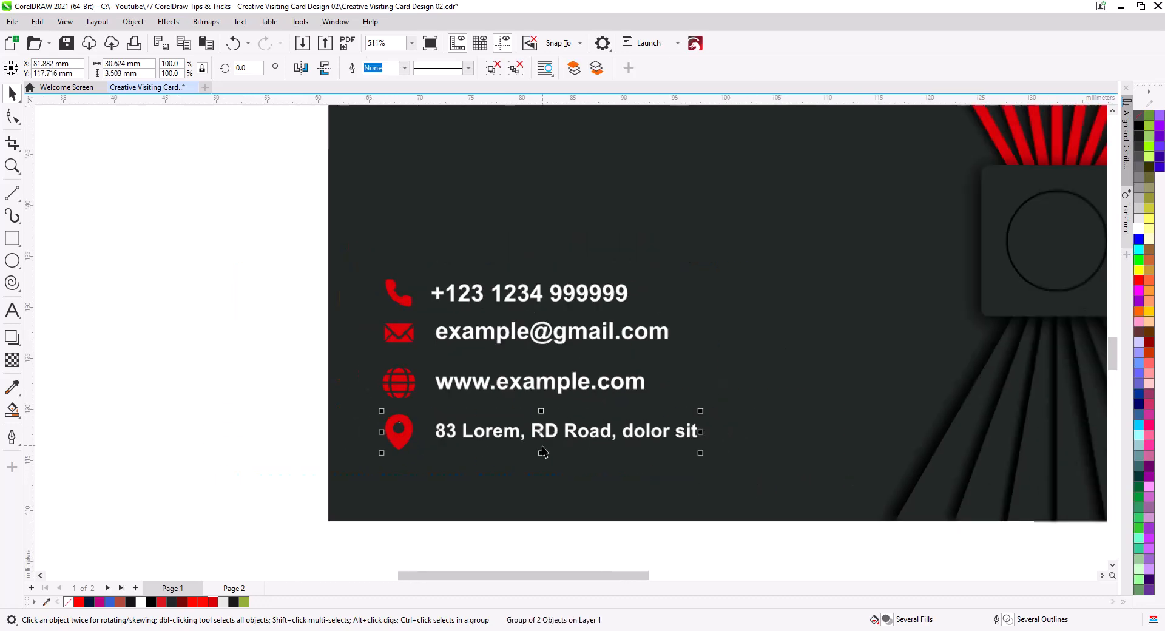
left_click_drag(243, 261, 766, 486)
left_click(1127, 139)
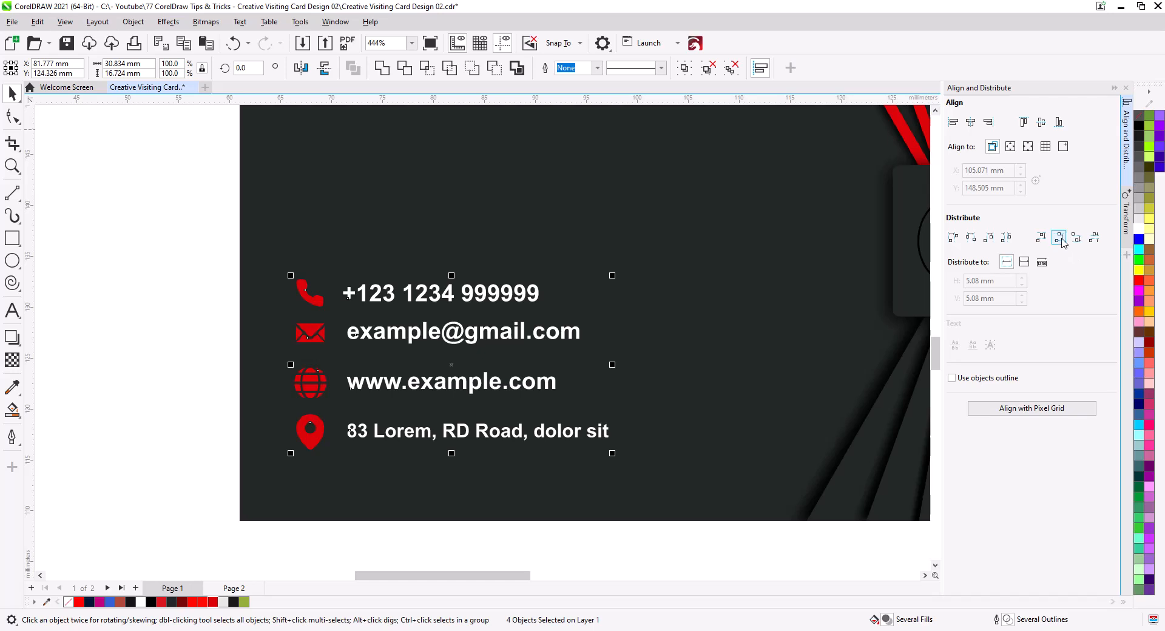
left_click(1059, 238)
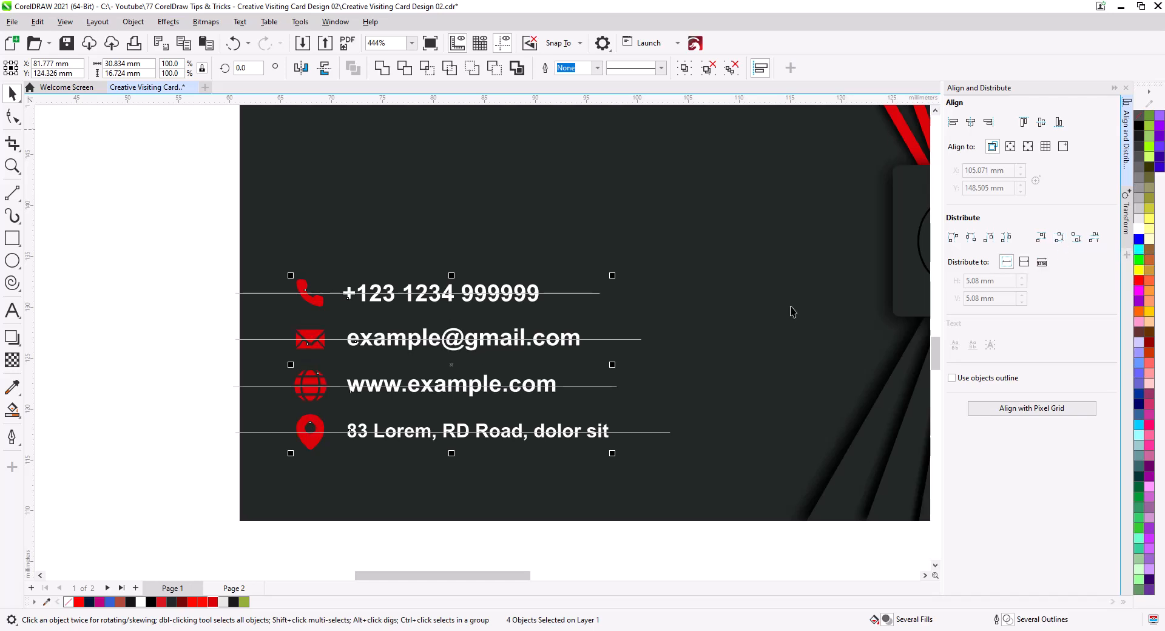
left_click(132, 318)
Step: Move the four contact rows together farther down, nearer the card's bottom edge
left_click_drag(195, 252, 685, 491)
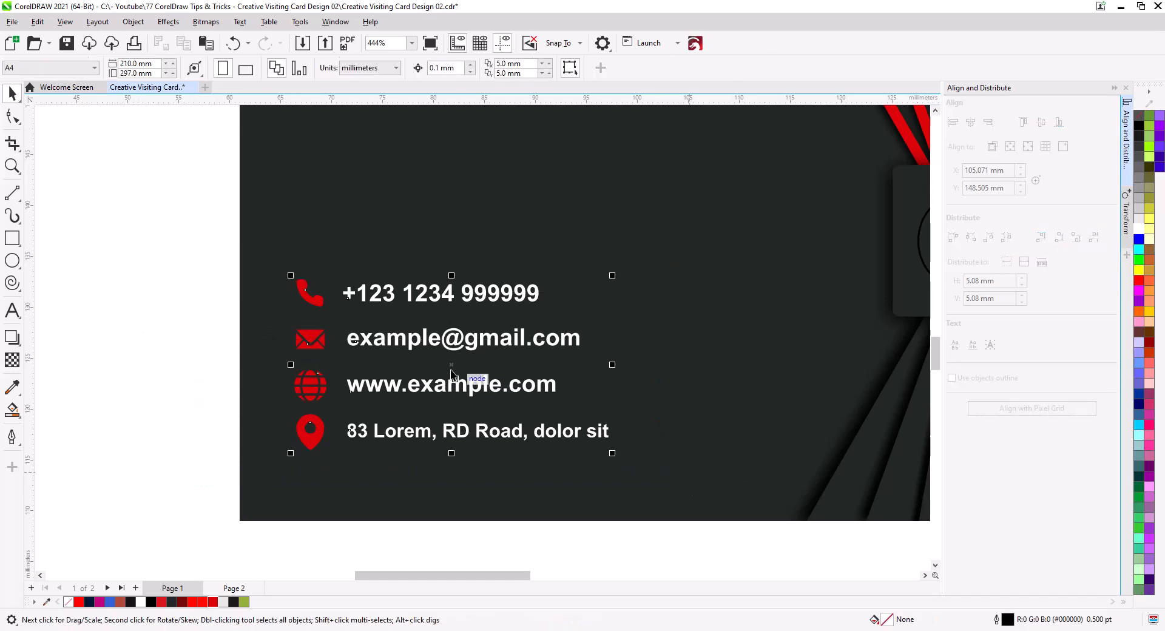
left_click_drag(454, 346, 458, 374)
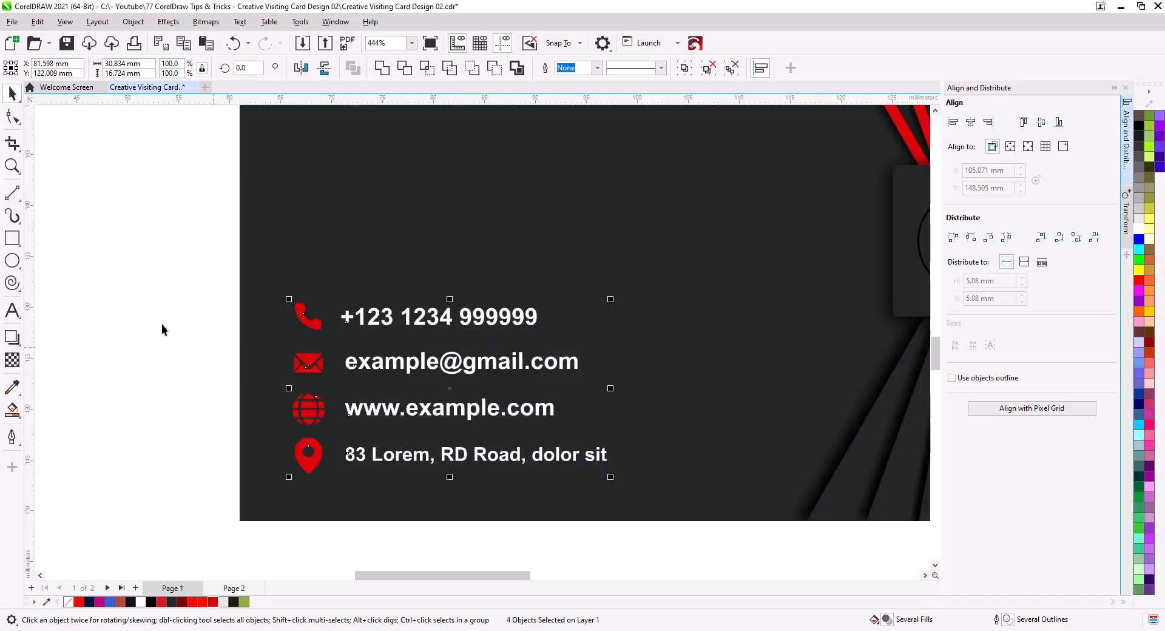
left_click(161, 324)
Step: Move the RANI.br STUDIO heading and the Graphic Designer line onto the card above the contact rows
scroll(423, 367, "down", 2)
scroll(423, 367, "down", 1)
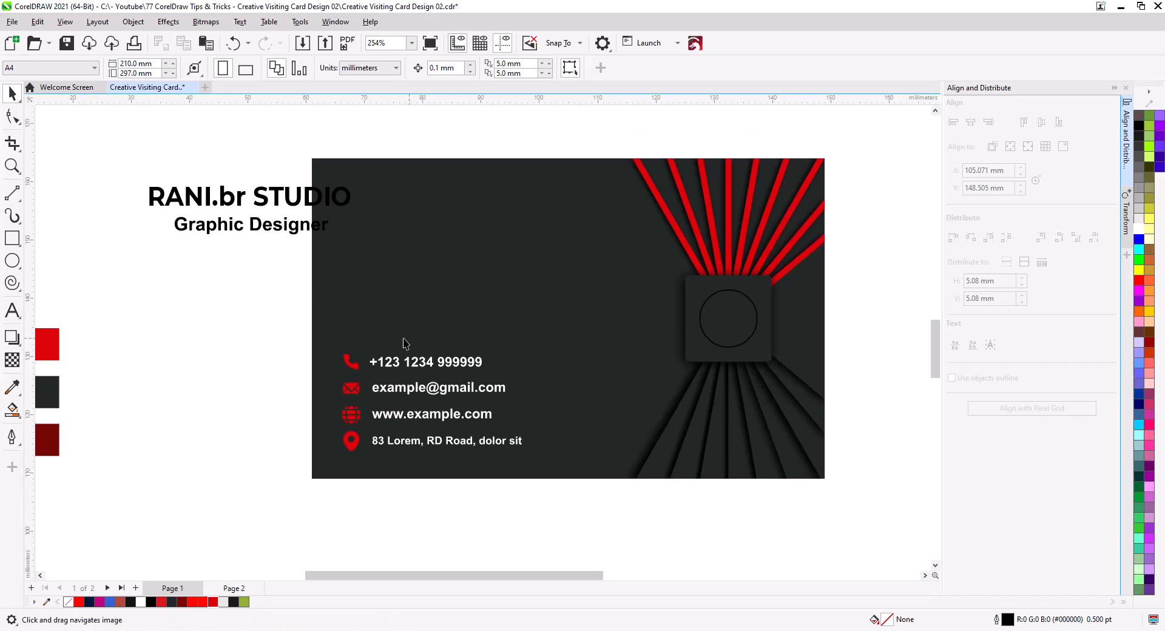
left_click_drag(127, 163, 357, 238)
left_click_drag(301, 211, 486, 232)
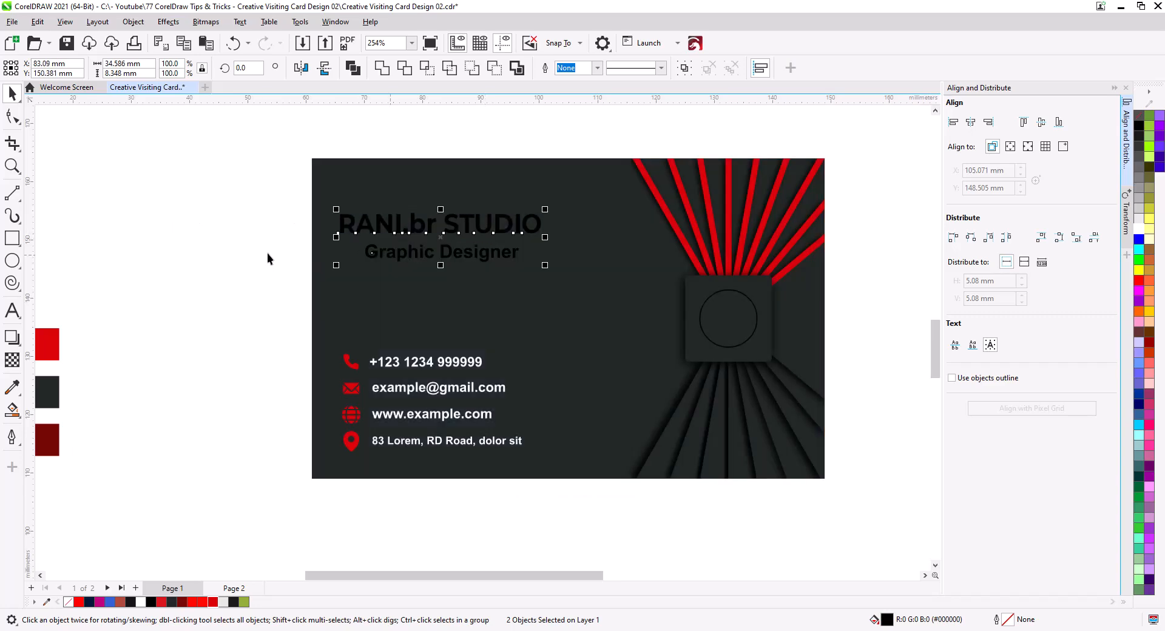
left_click(267, 253)
Step: Colour RANI.br red and STUDIO white in the heading
scroll(401, 258, "up", 3)
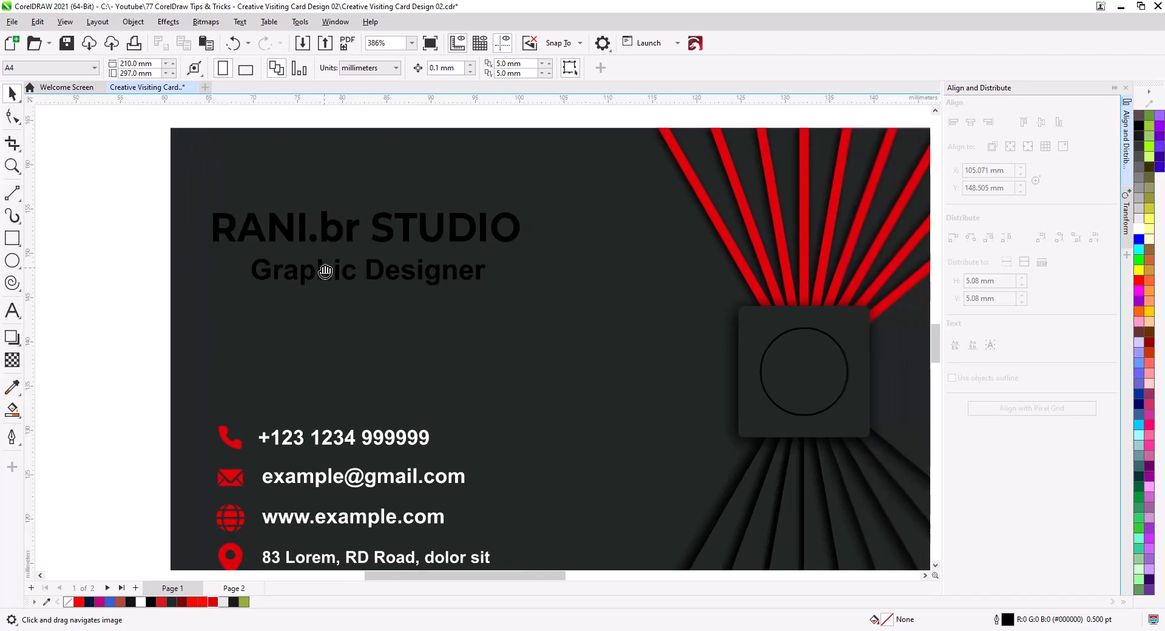
left_click(283, 220)
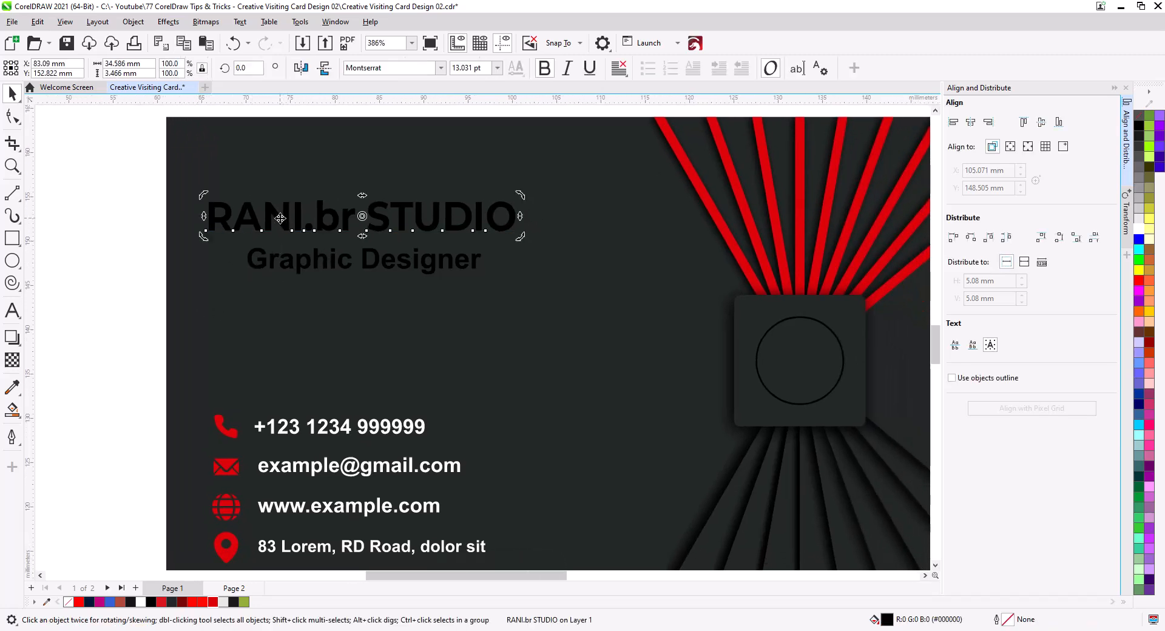
double_click(280, 218)
double_click(280, 220)
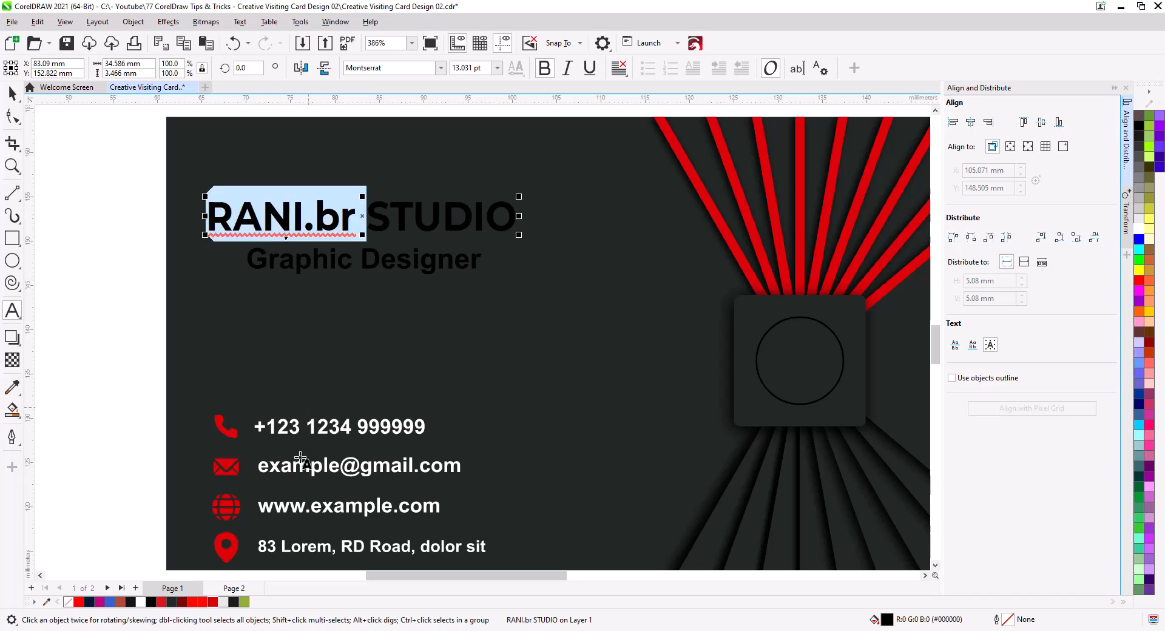
left_click(213, 602)
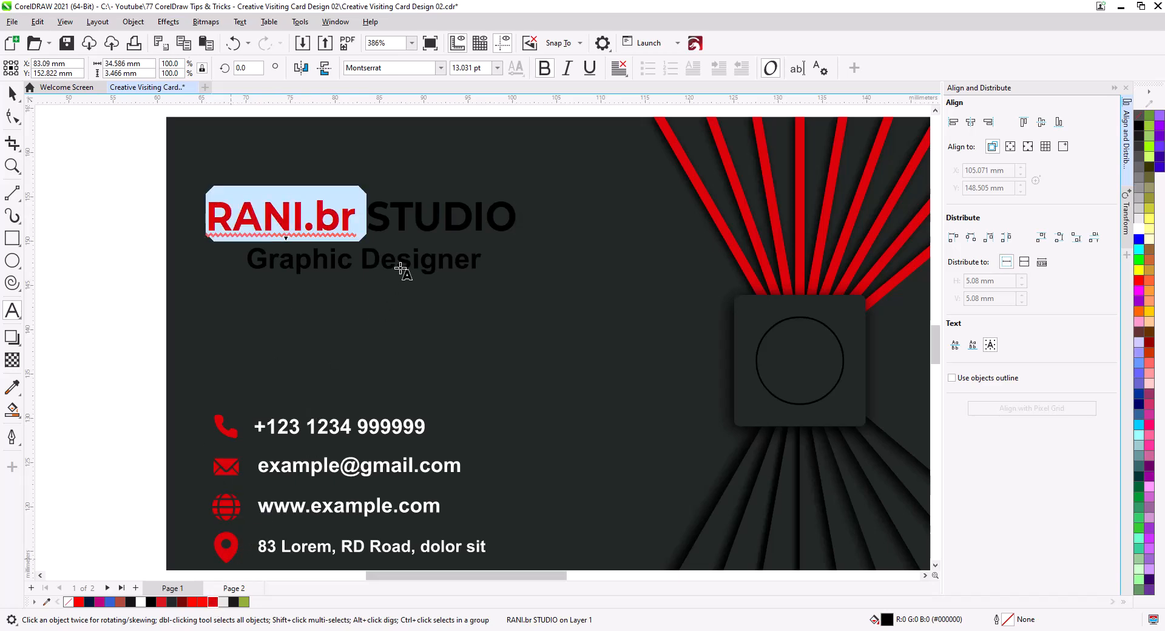
left_click_drag(368, 257, 934, 264)
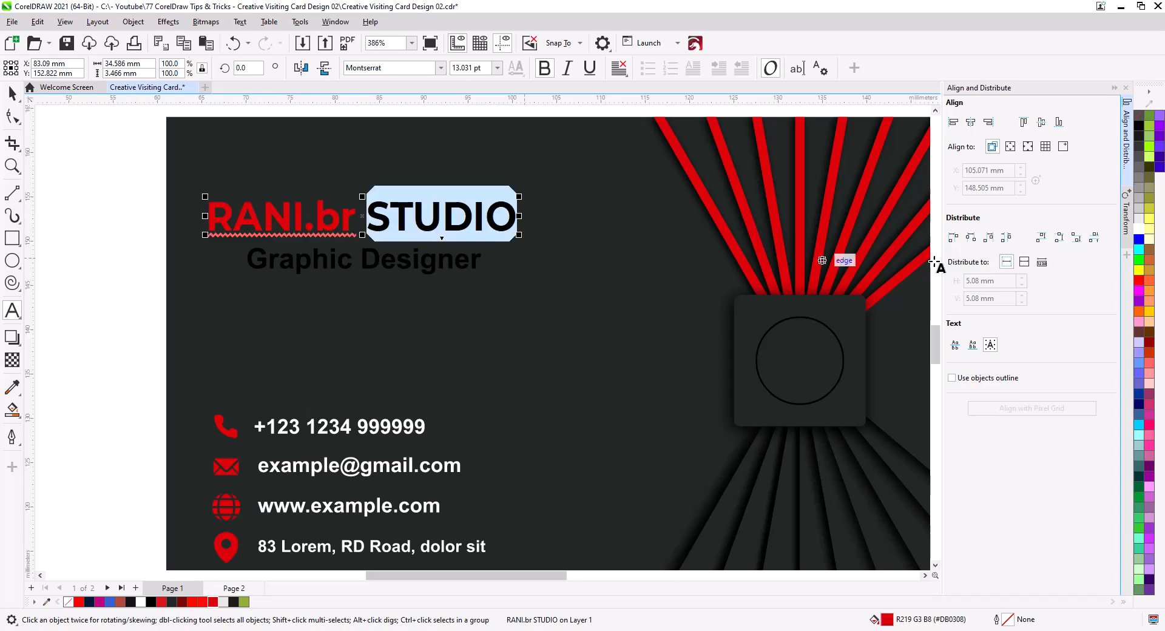
left_click(1140, 229)
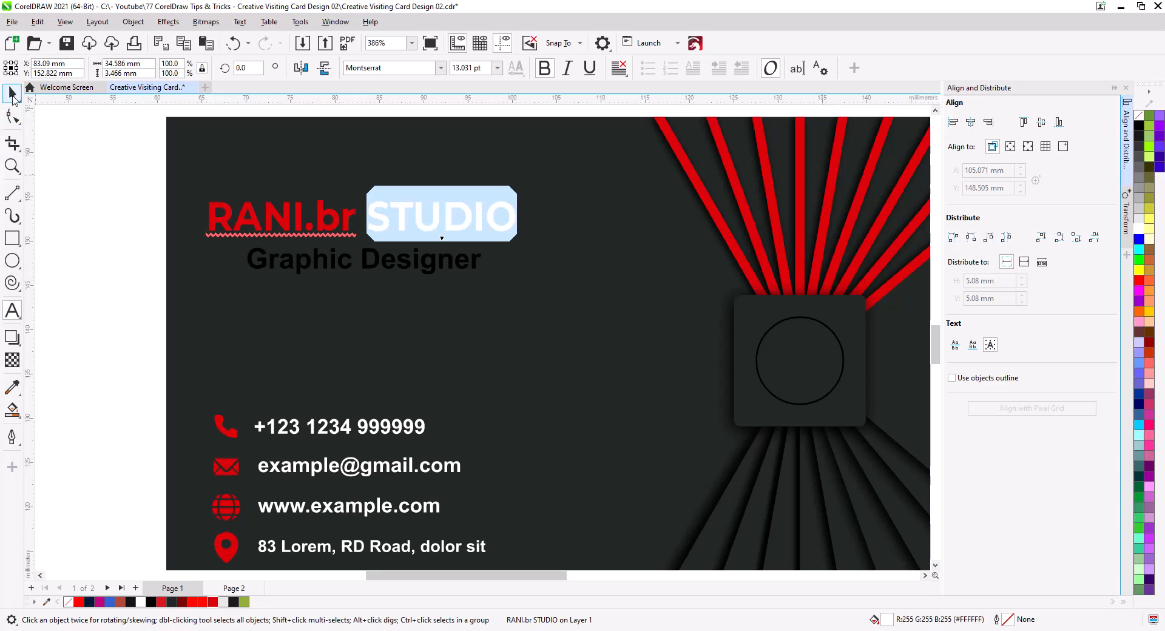
left_click(12, 93)
left_click(68, 267)
Step: Colour the Graphic Designer line white
left_click(322, 274)
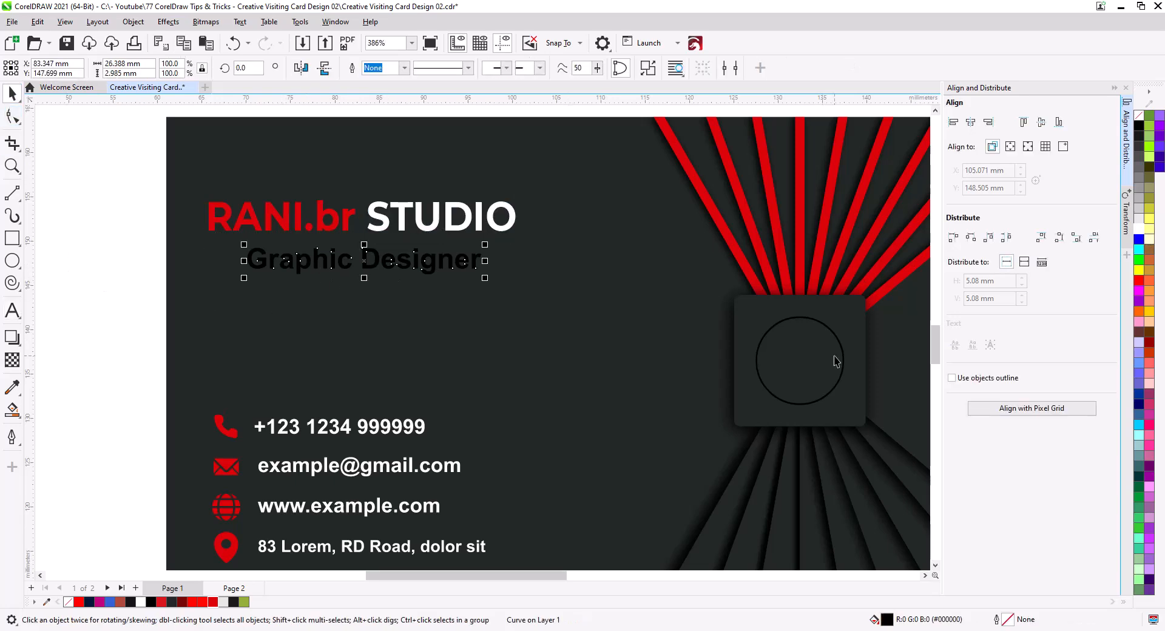
left_click(1139, 229)
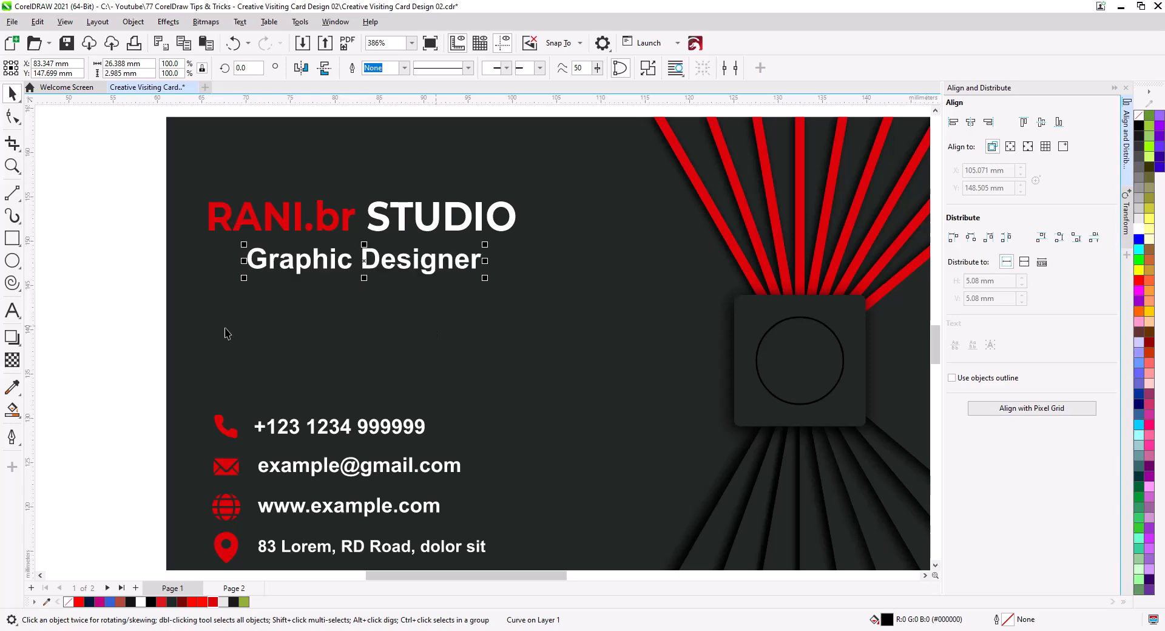
left_click(48, 267)
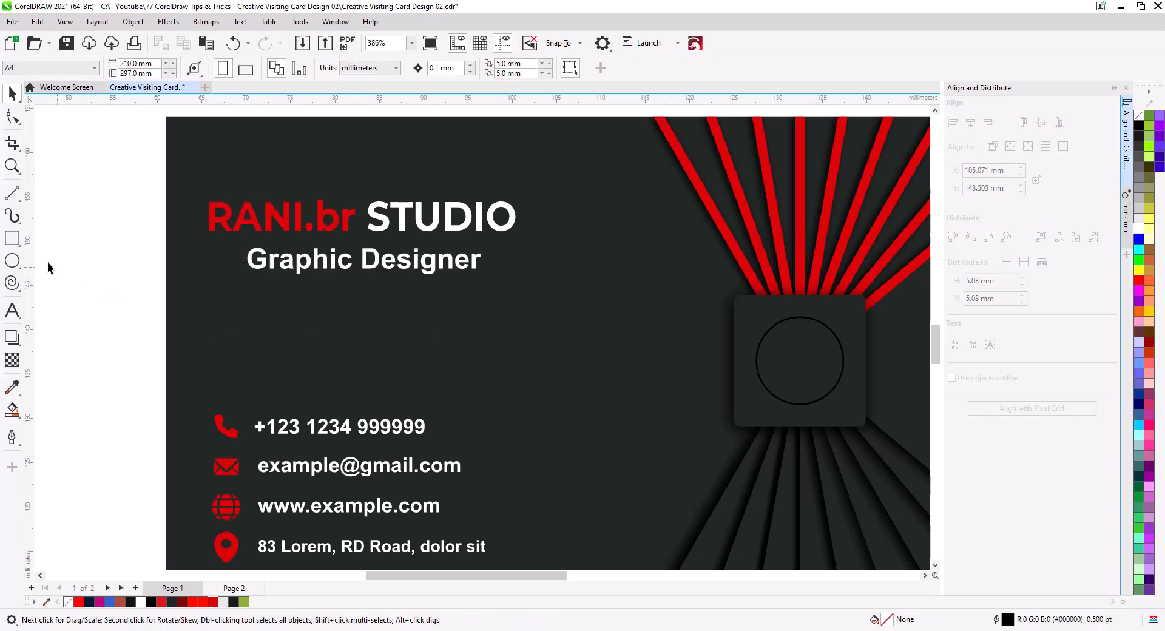
Step: Draw a rectangle about 35.9 × 4 mm around the Graphic Designer line, starting at the card's left edge
left_click(12, 238)
left_click_drag(167, 247, 488, 286)
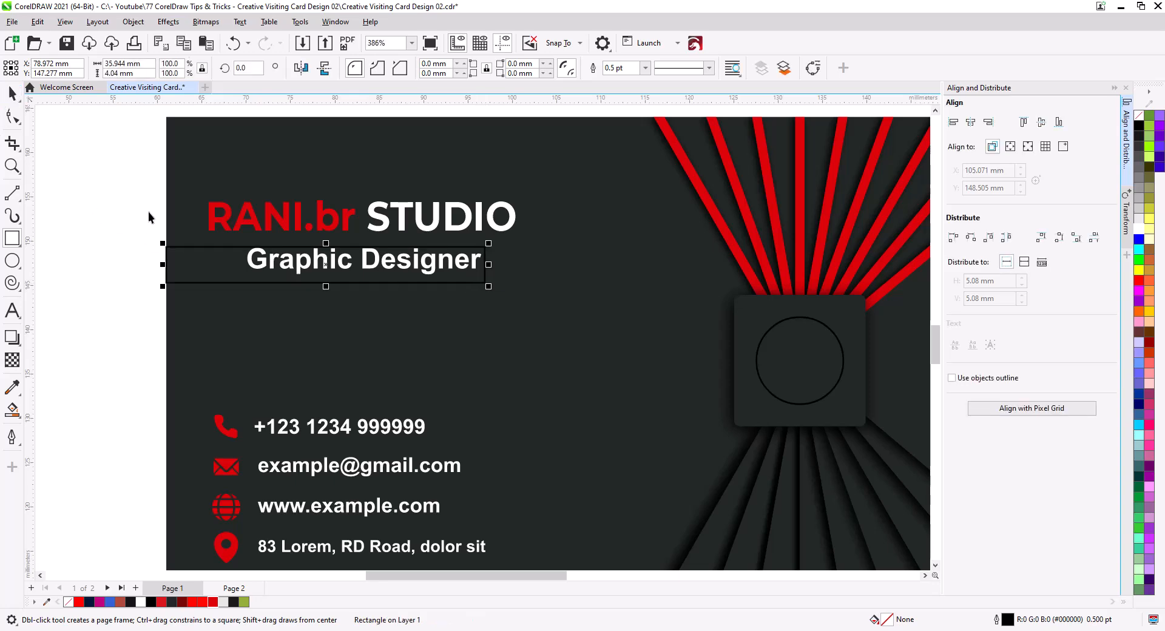
key("space")
left_click(272, 274)
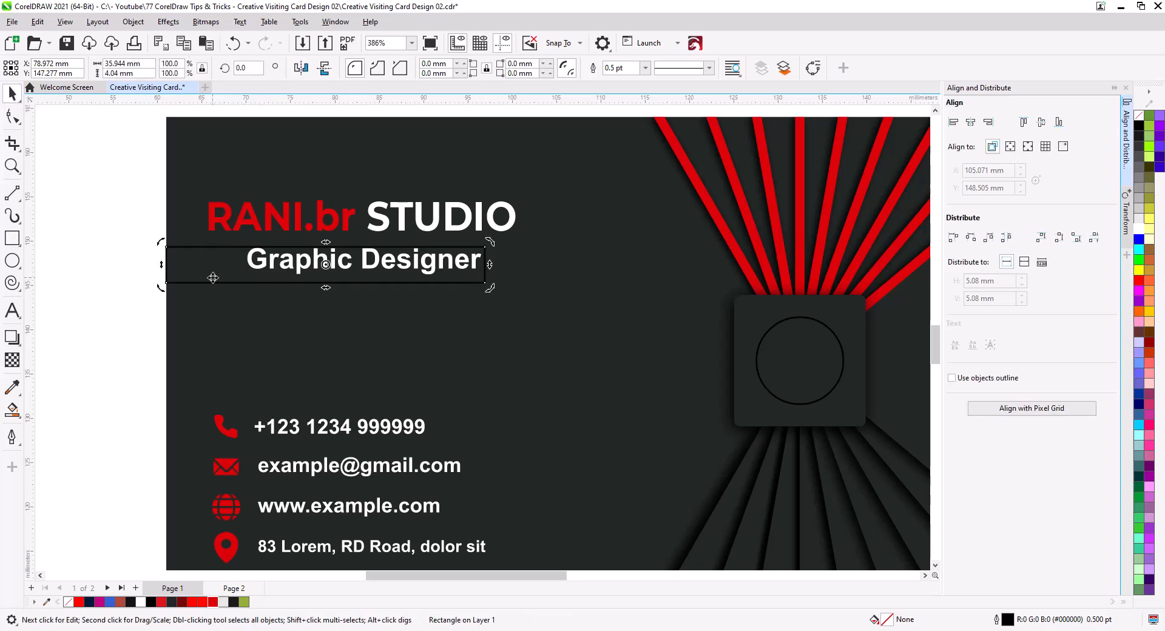
key("shift+Page_Down")
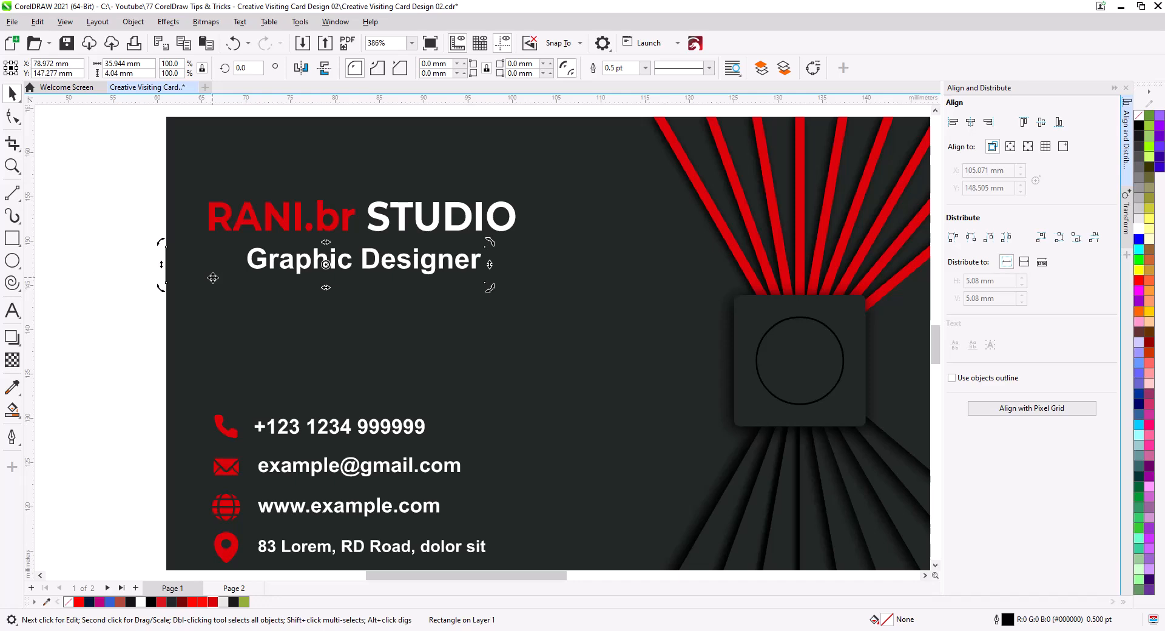
key("shift+Page_Up")
left_click(120, 265)
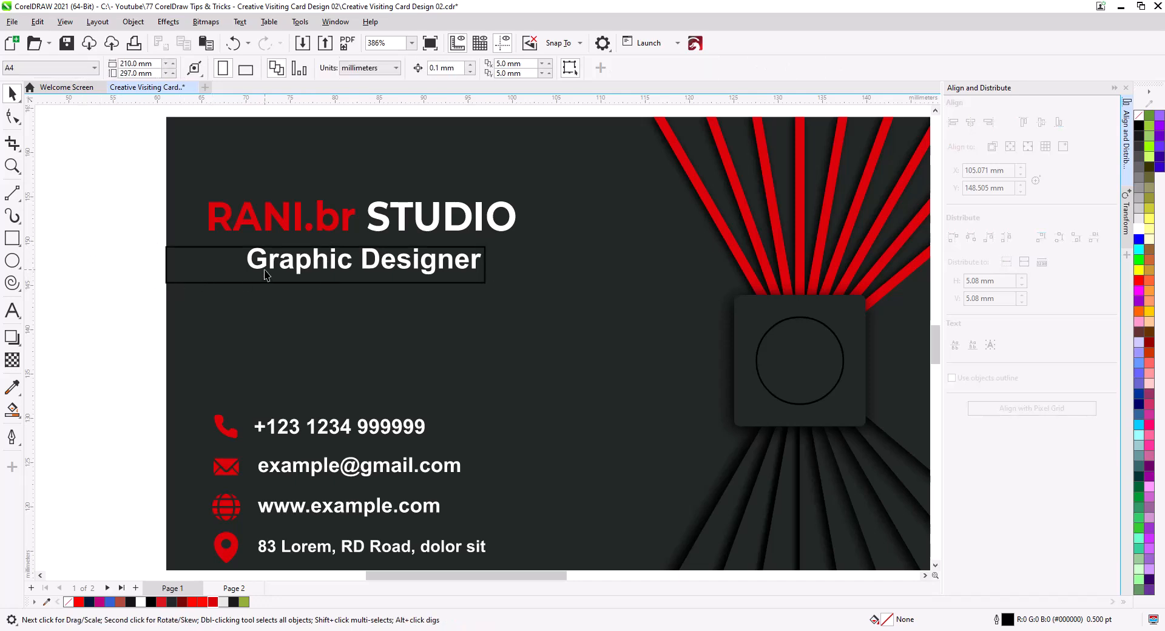
Step: Centre the Graphic Designer text vertically in the rectangle and scale the text down slightly about its centre
left_click(266, 268)
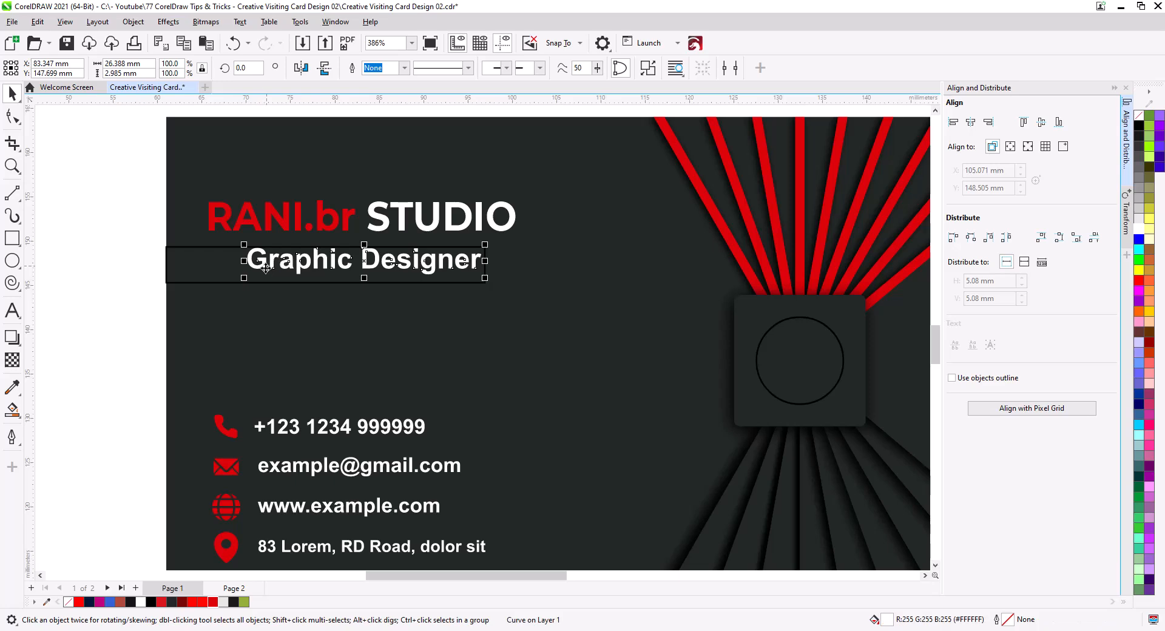
left_click(212, 274, "shift")
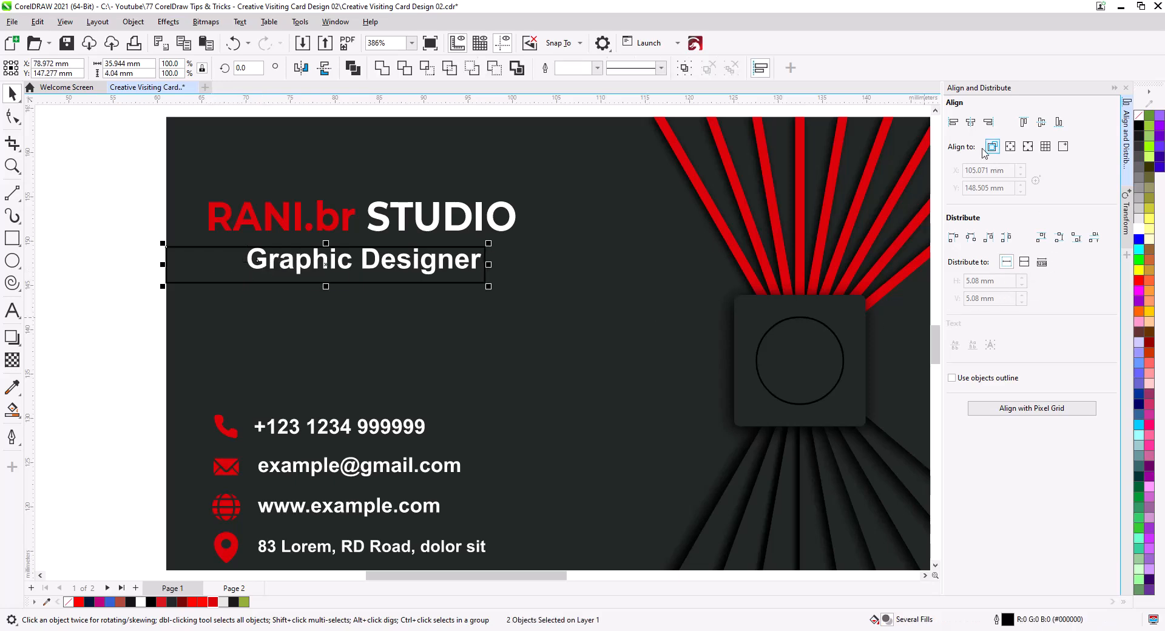
left_click(1040, 127)
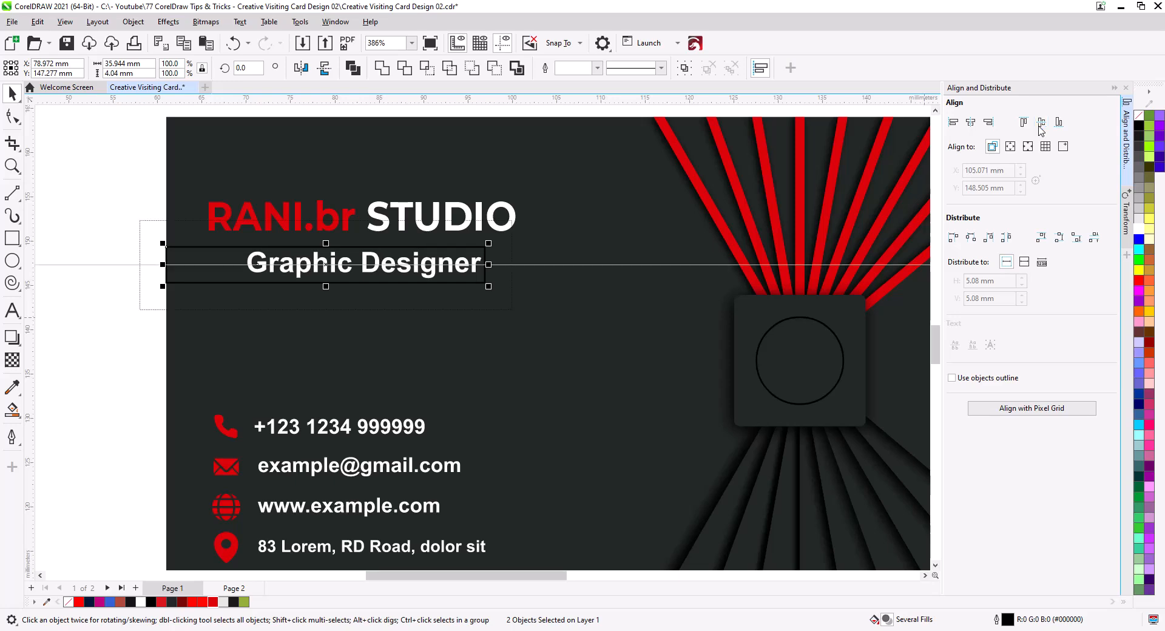
left_click(138, 300)
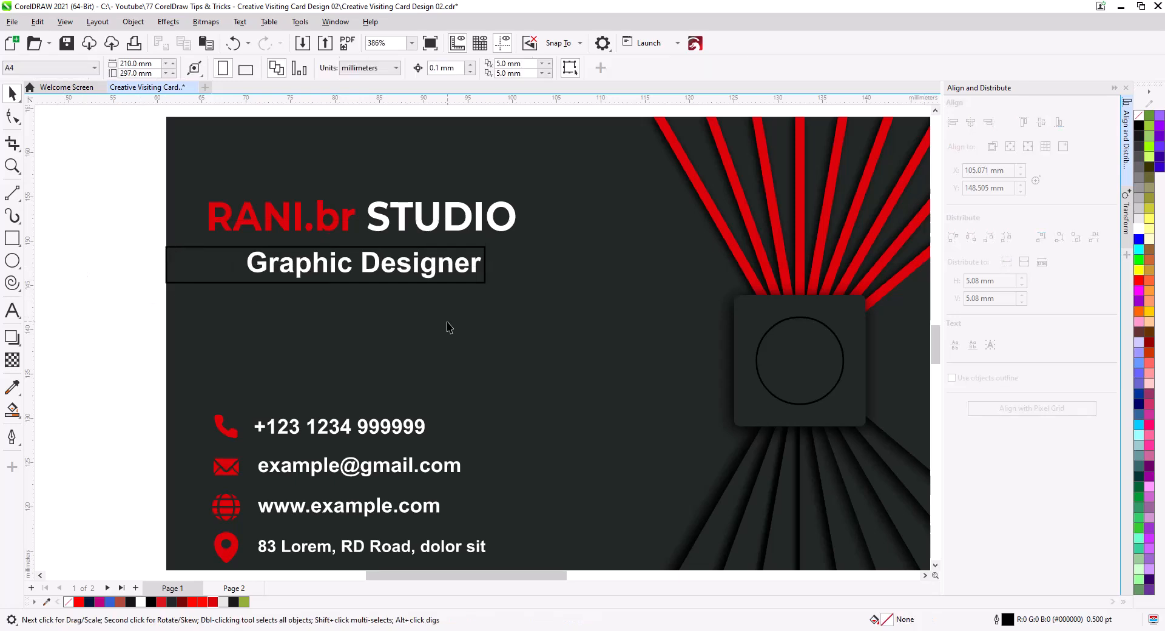
left_click(458, 276)
mouse_move(482, 280)
left_mouse_down()
mouse_move(456, 285)
mouse_move(468, 284)
left_mouse_up()
Step: Fill the Graphic Designer rectangle with a horizontal gradient from black at the card's edge to red at its other end
left_click(195, 259)
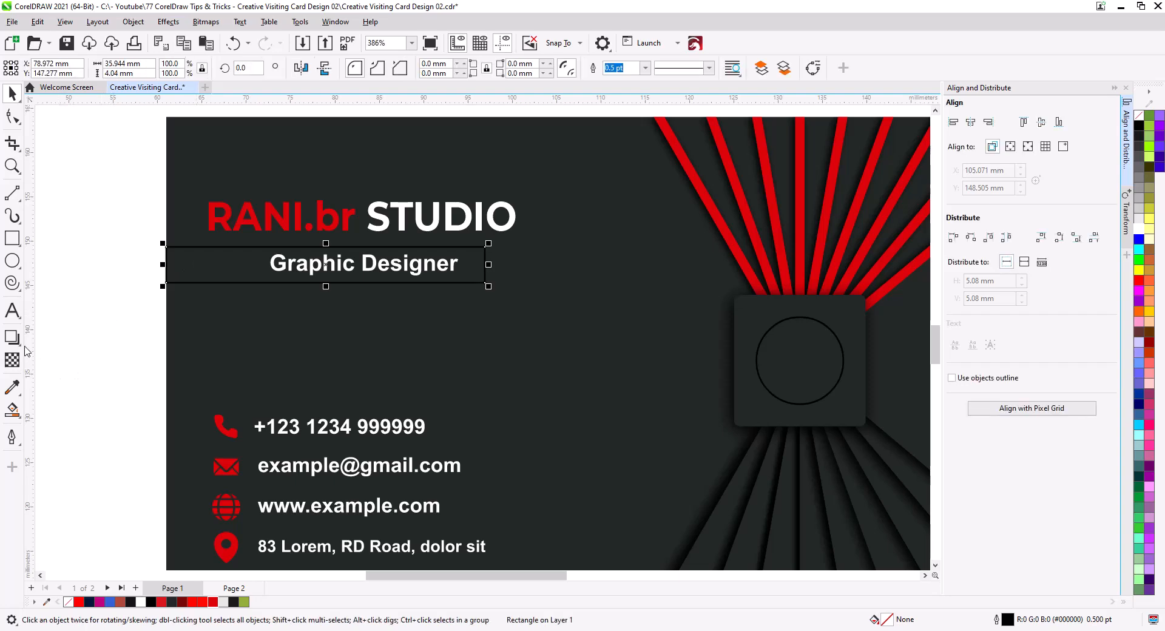
left_click(12, 410)
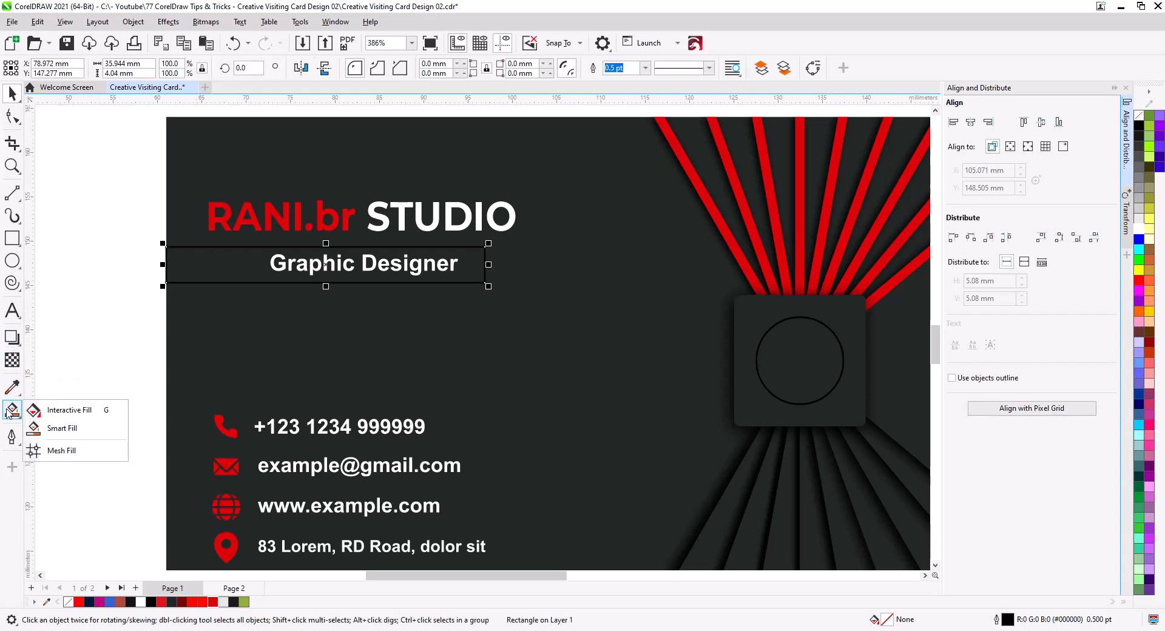
left_click(67, 410)
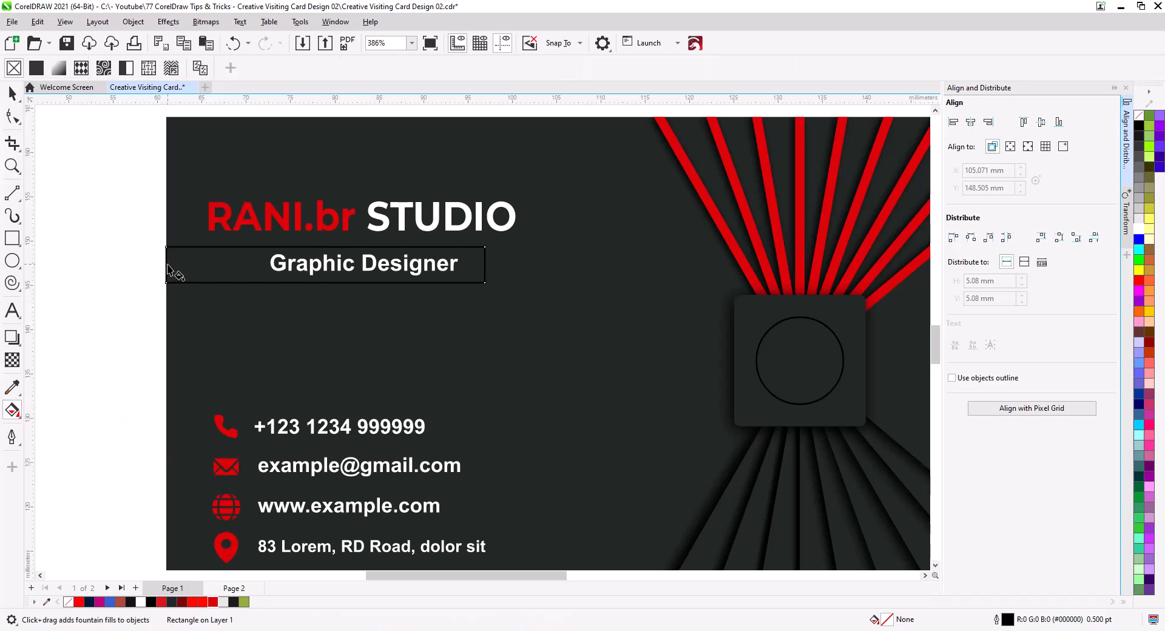
left_click_drag(169, 267, 486, 271)
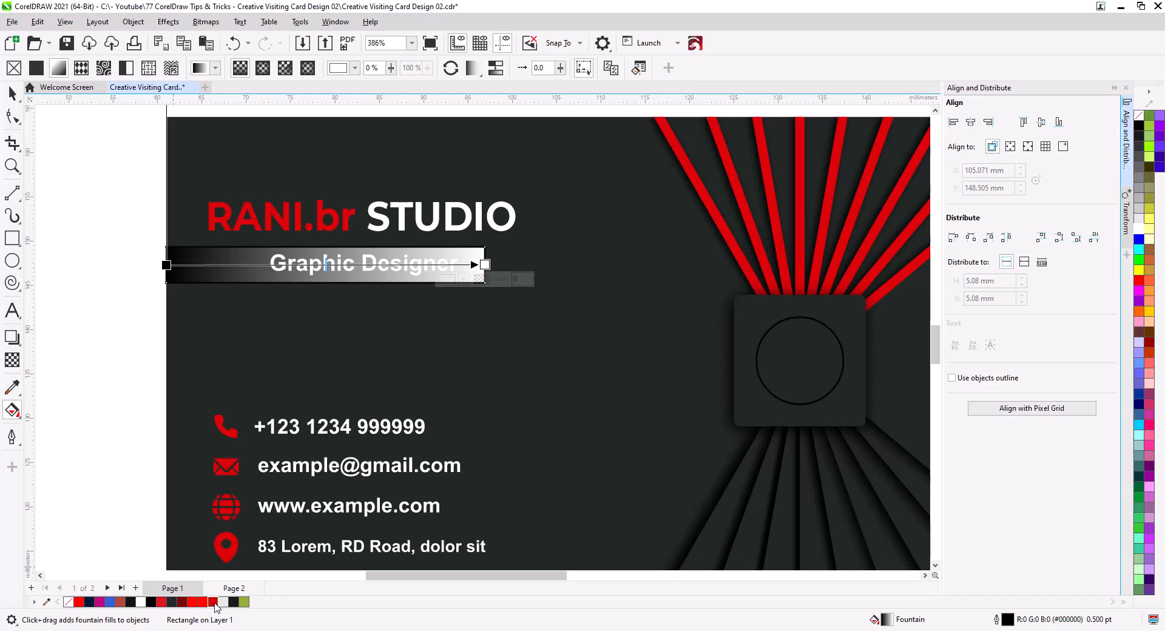
left_click_drag(213, 604, 461, 358)
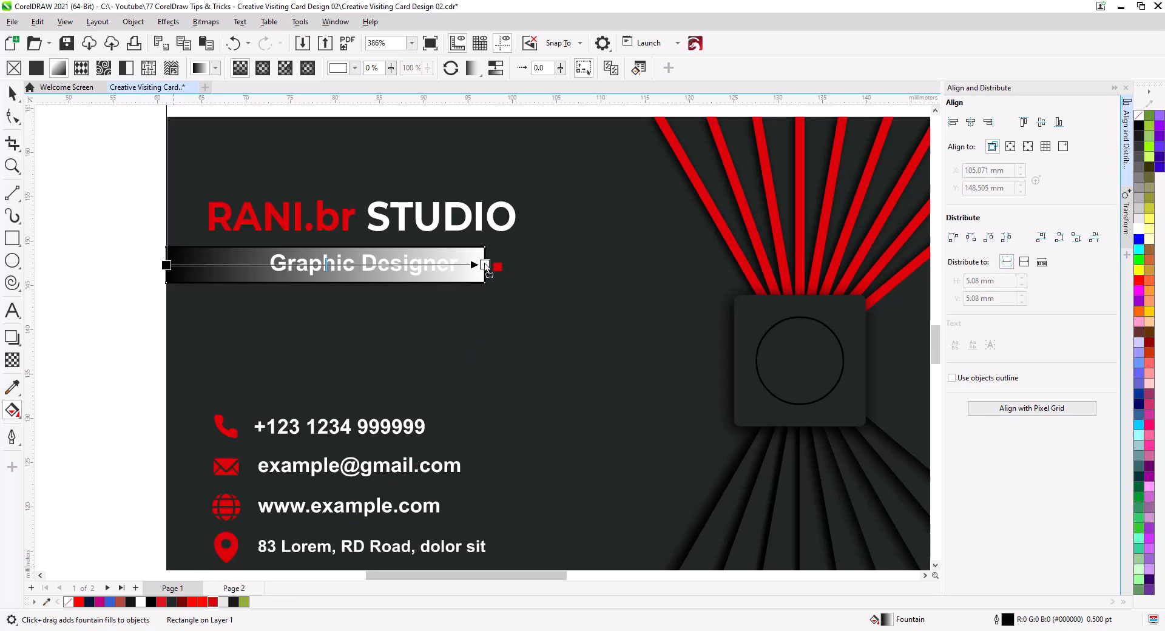
left_click_drag(486, 266, 485, 265)
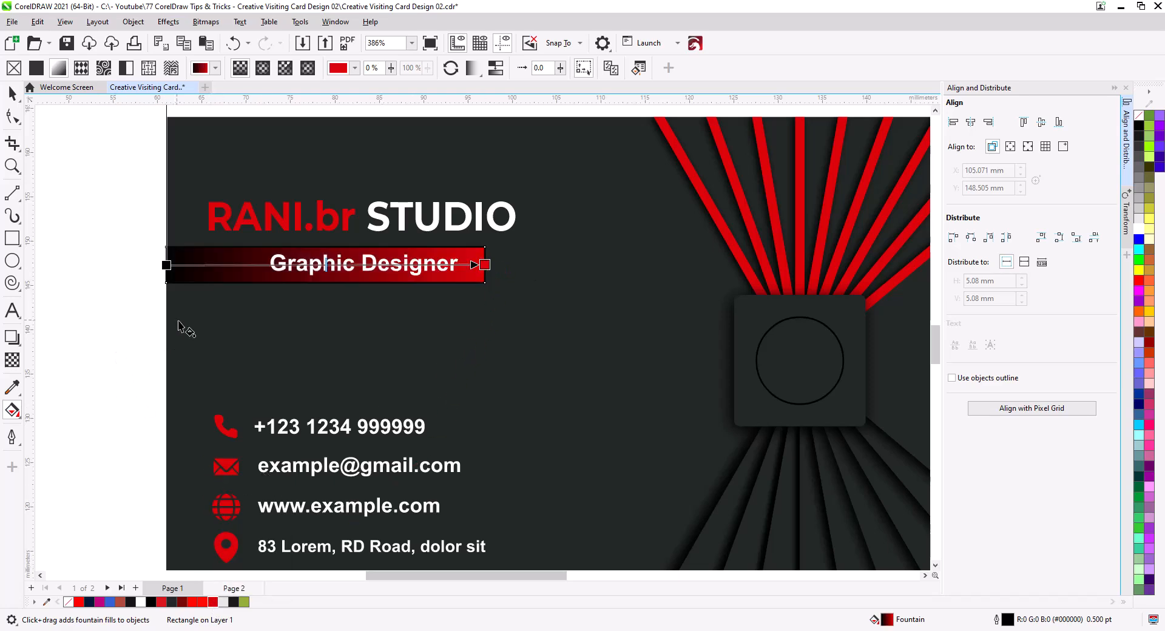
left_click(11, 95)
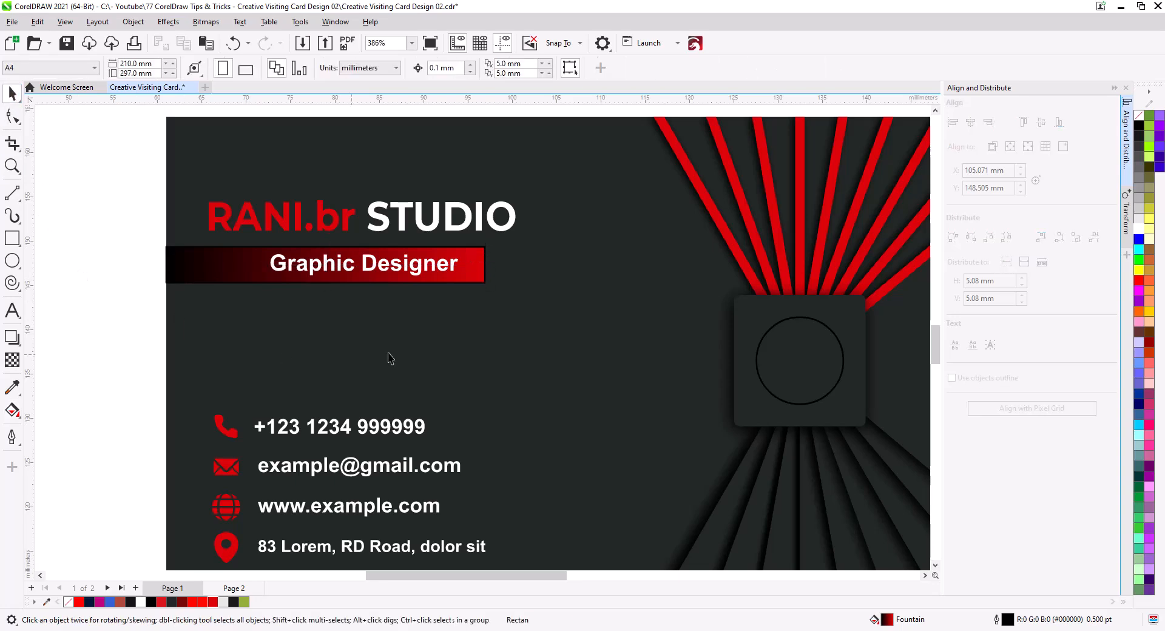
Step: Widen the gradient bar to about 39.2 mm, keeping its end at the card's edge fixed, and remove its outline
left_click_drag(488, 265, 519, 266)
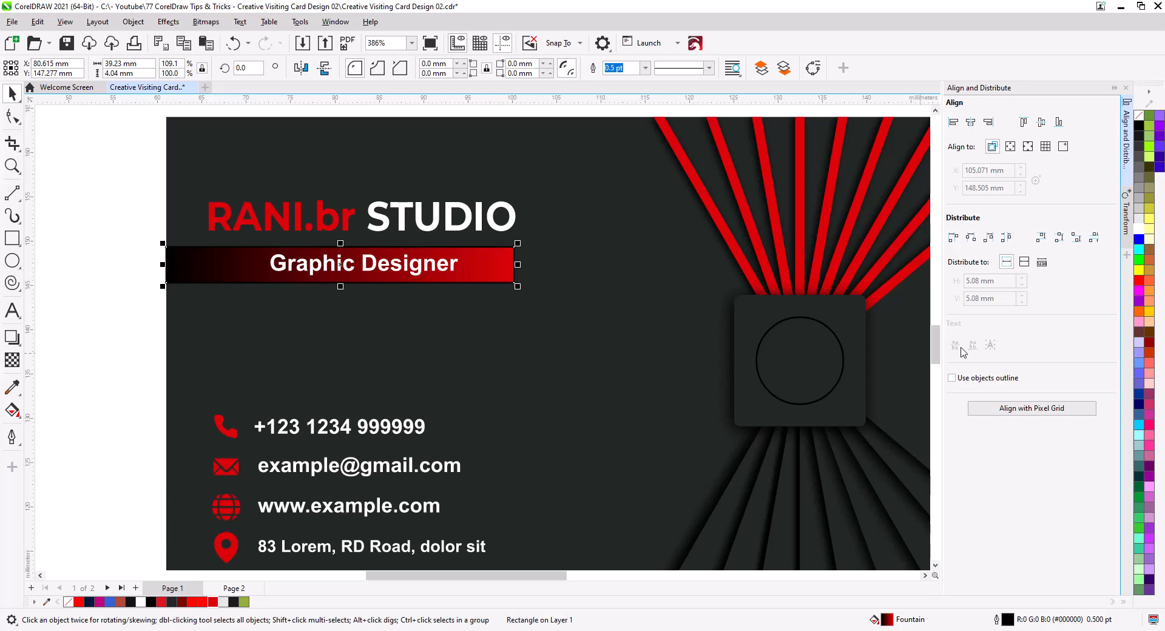
right_click(1140, 117)
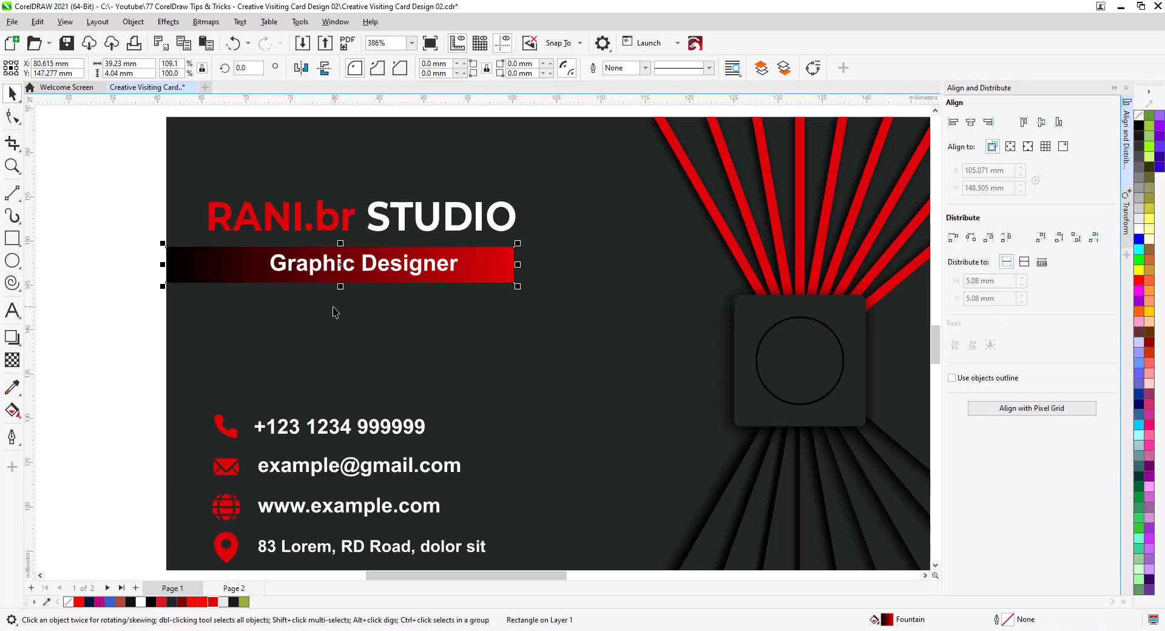
key("Escape")
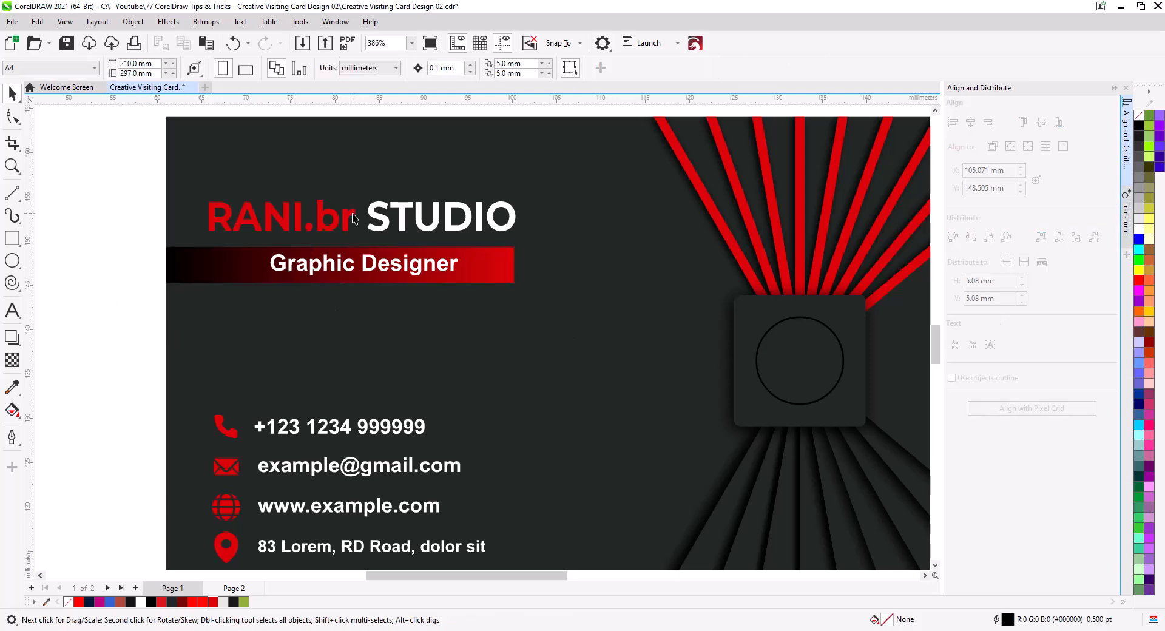
Step: Scale the RANI.br STUDIO heading to about 103% and move the Graphic Designer text towards the bar's red end
left_click(340, 225)
left_click_drag(204, 237, 197, 248)
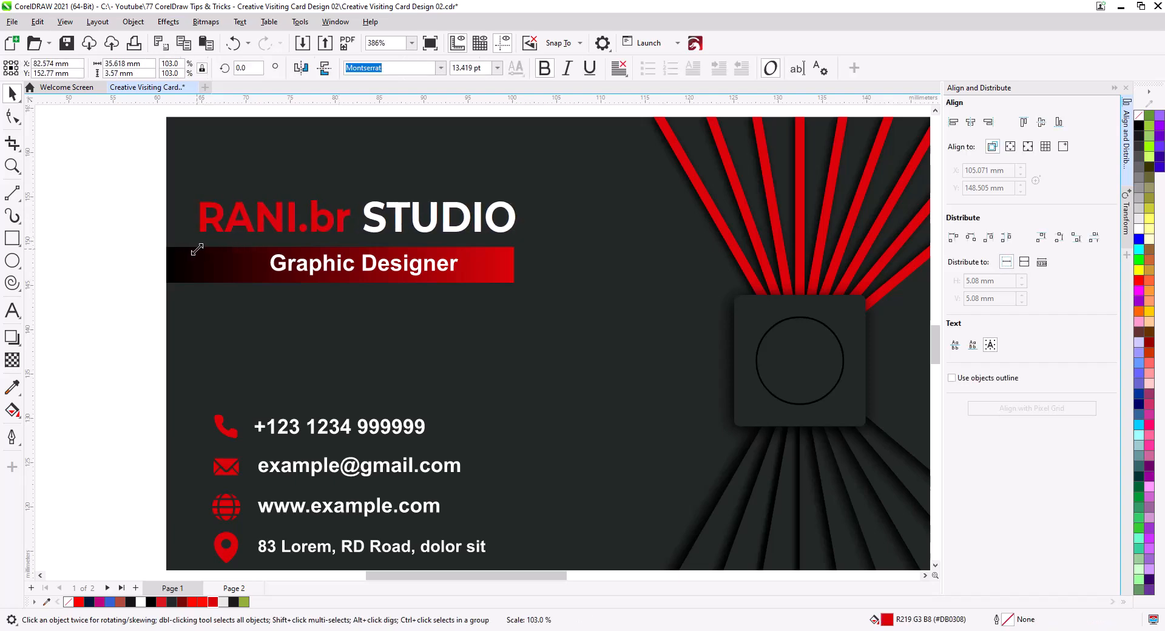
key("Escape")
left_click_drag(414, 271, 457, 273)
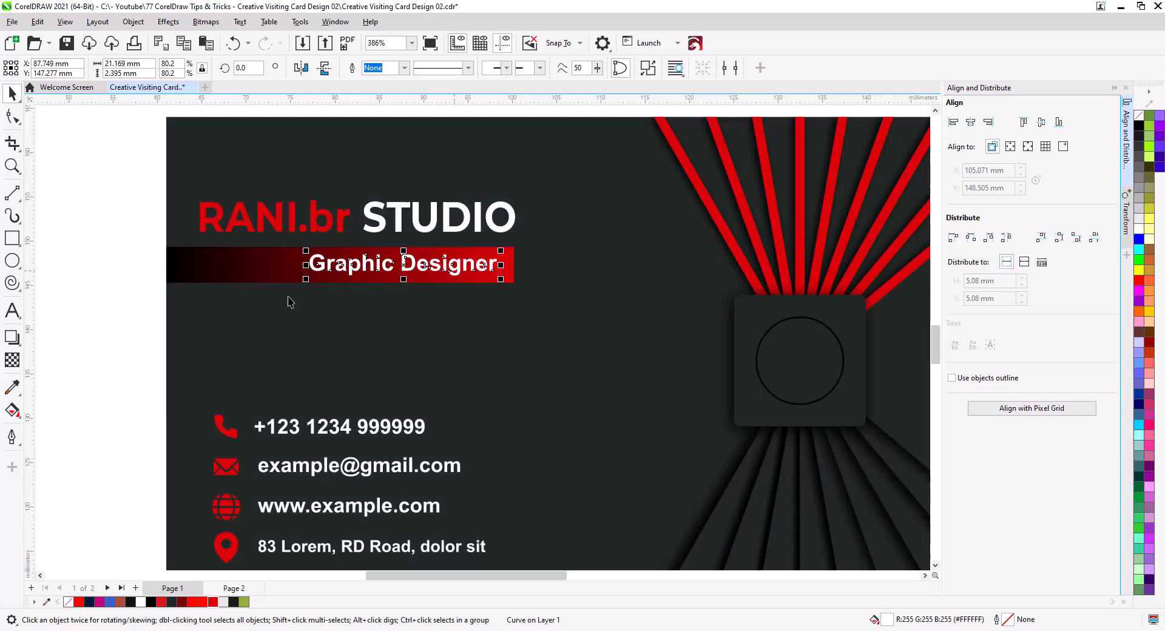
left_click(96, 261)
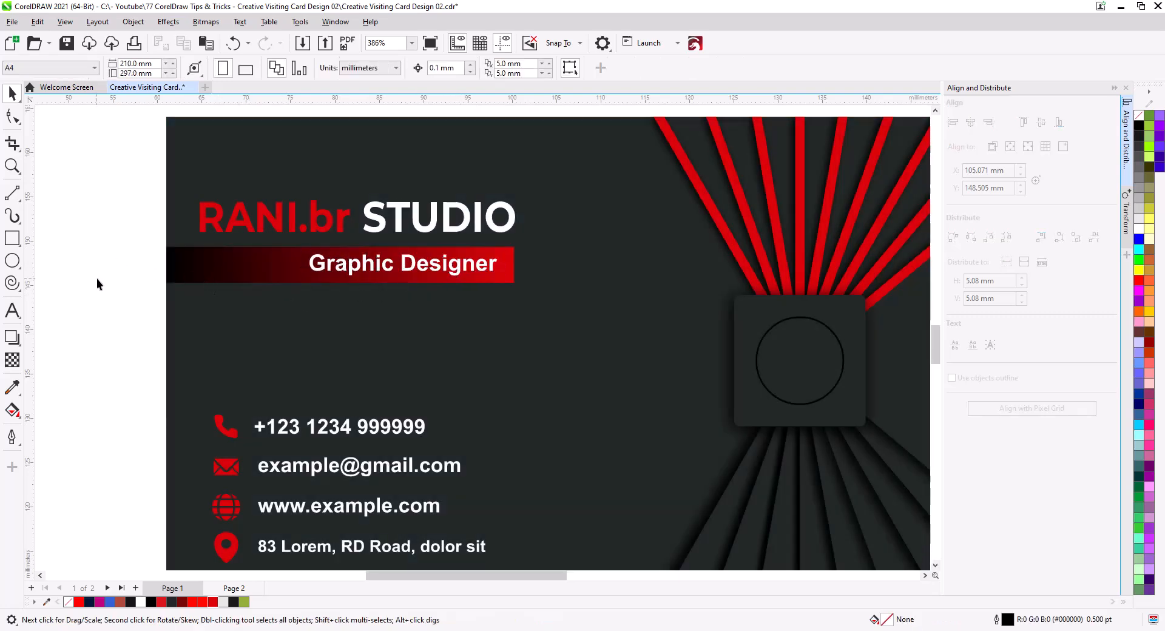
Step: Shift the midpoint of the bar's gradient slightly towards the red end
left_click(200, 277)
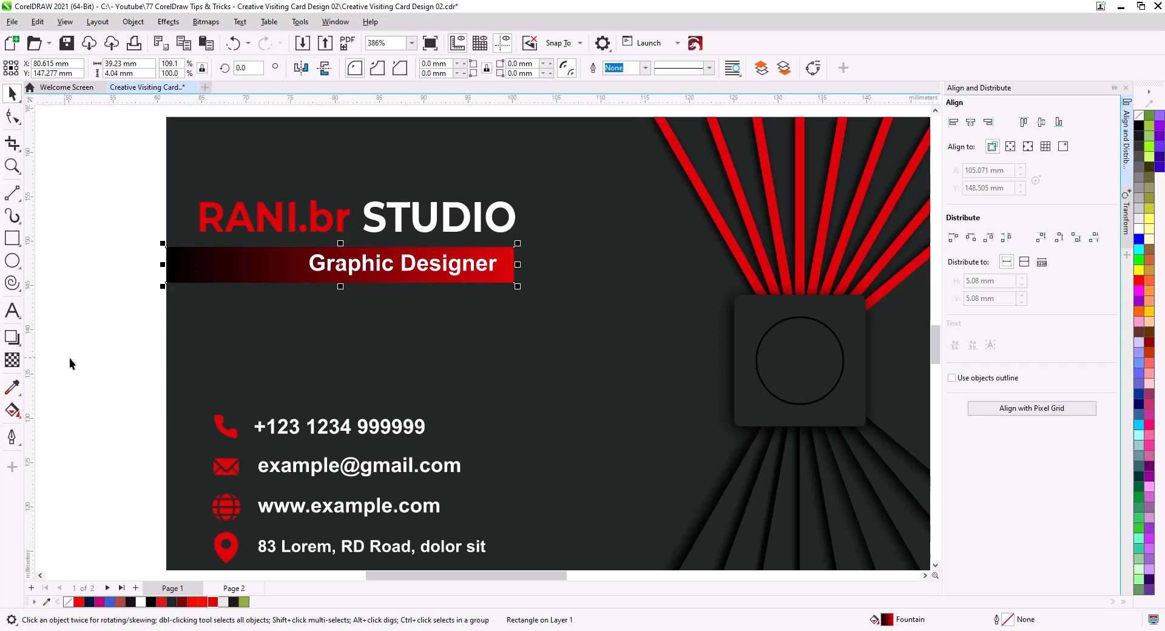
left_click(12, 410)
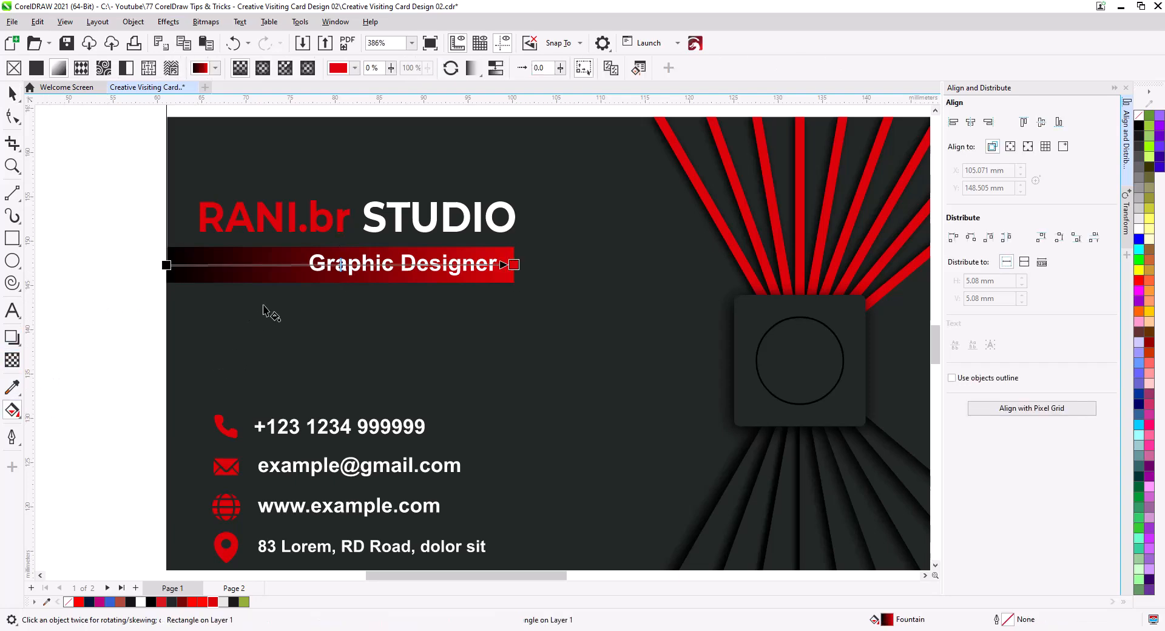
left_click_drag(352, 266, 386, 266)
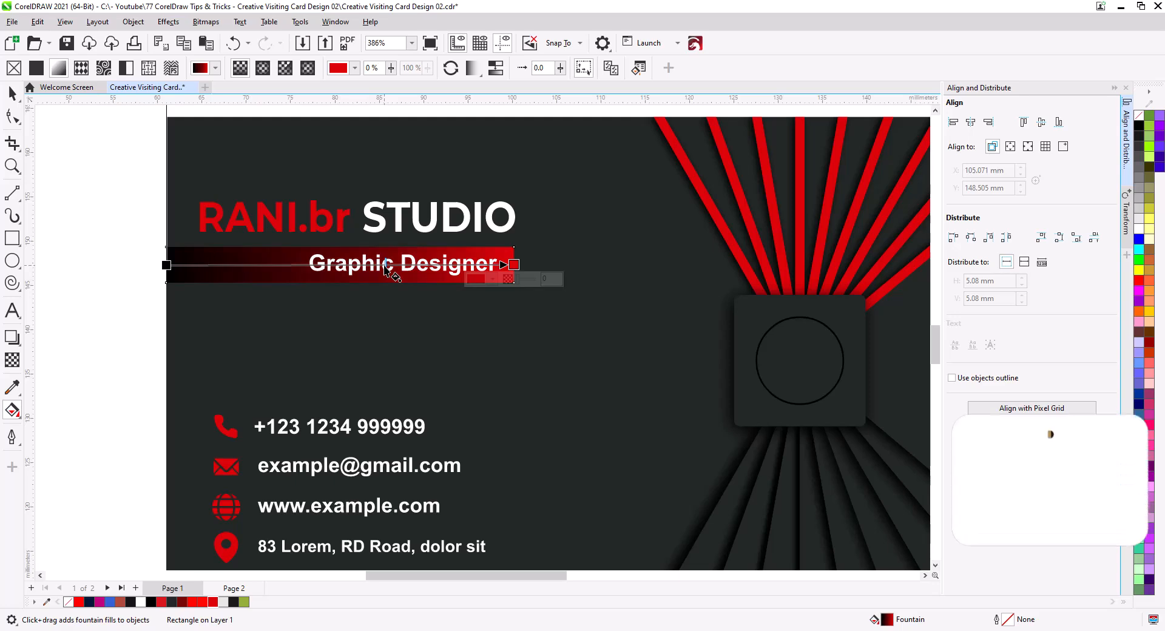
left_click(14, 96)
left_click(92, 305)
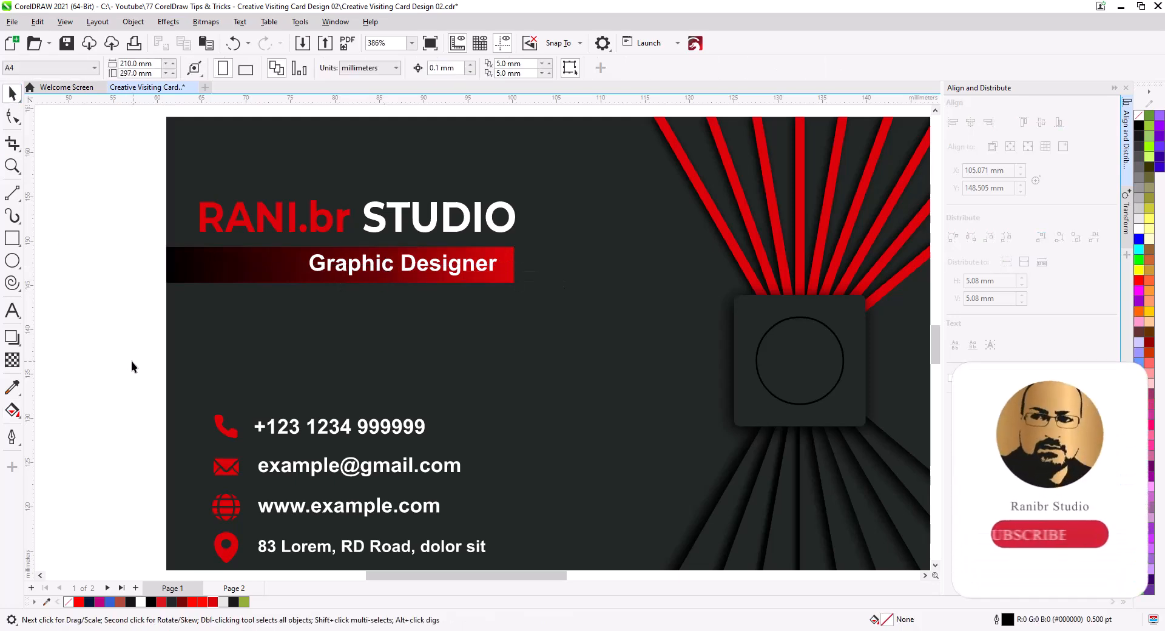
Step: Duplicate the gradient bar over the area above the contact rows and set the copy's rotation to 270°
left_click_drag(128, 361, 145, 300)
left_click_drag(243, 204, 178, 344)
left_click(206, 373)
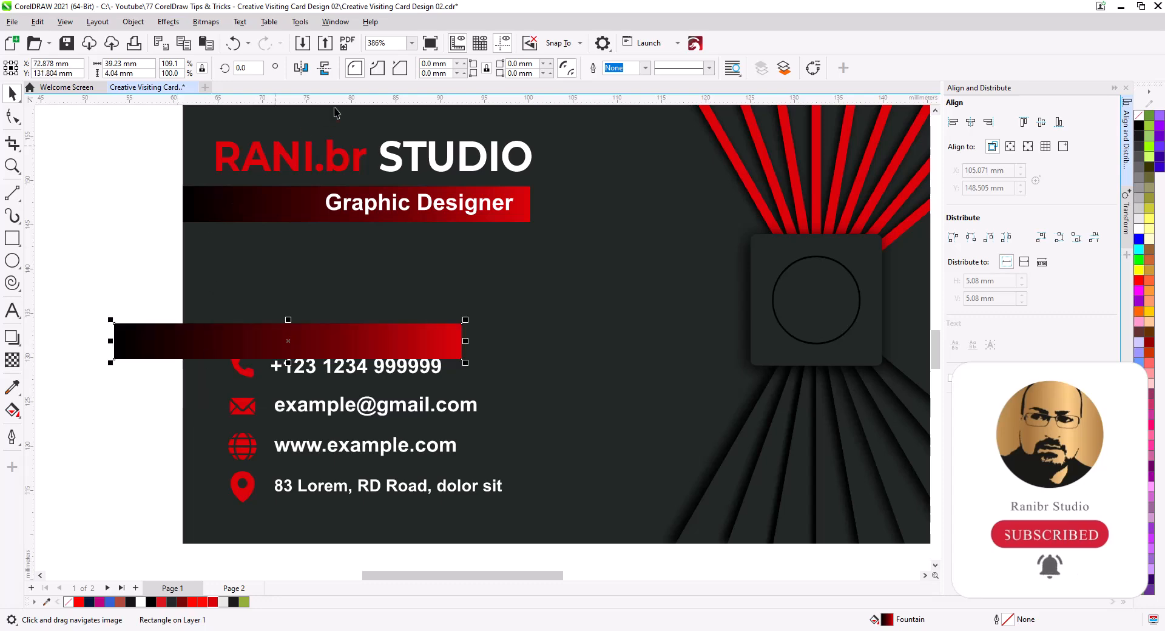
left_click(335, 342)
left_click_drag(466, 363, 276, 466)
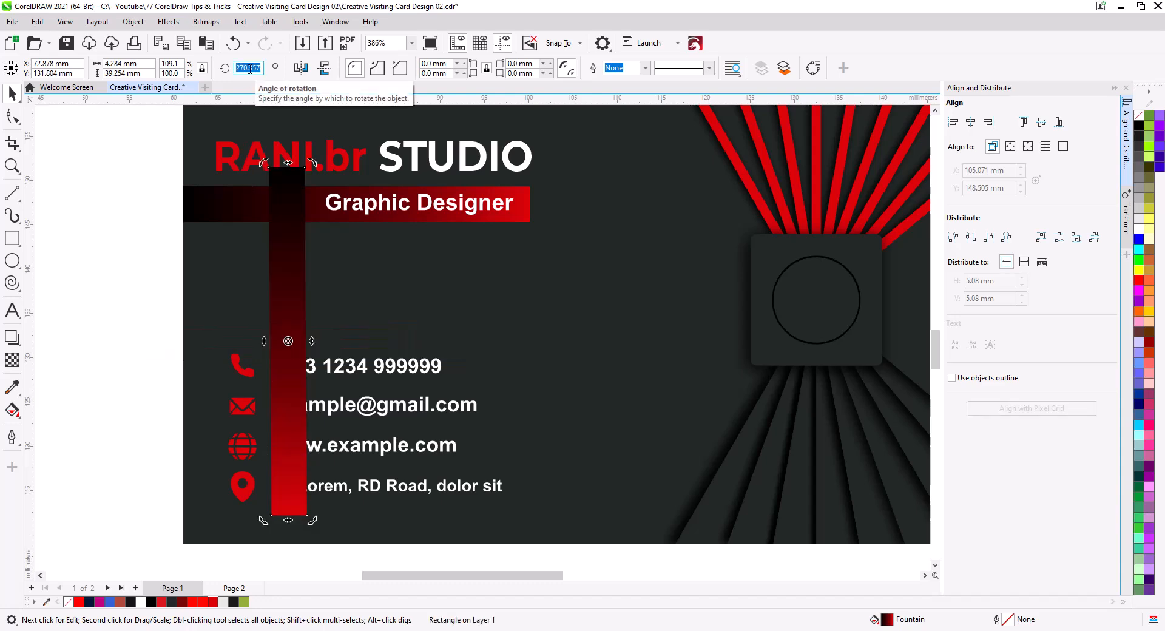
key("Return")
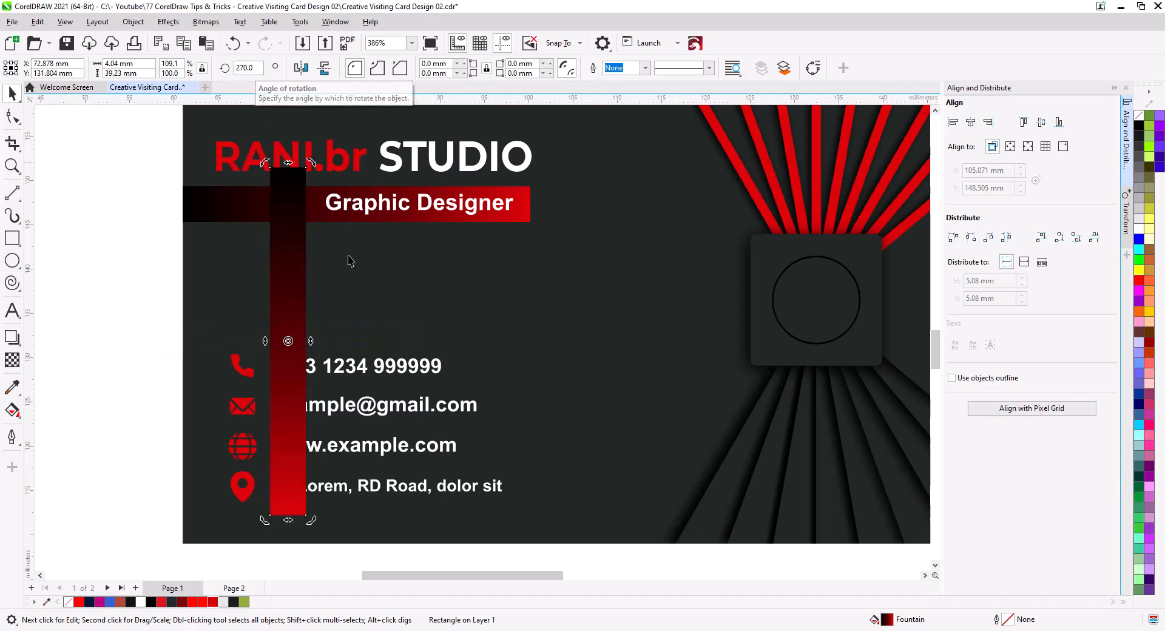
Step: Scale the vertical bar down to about 1.8 × 18 mm and align it with the card's left edge
left_click_drag(309, 164, 289, 261)
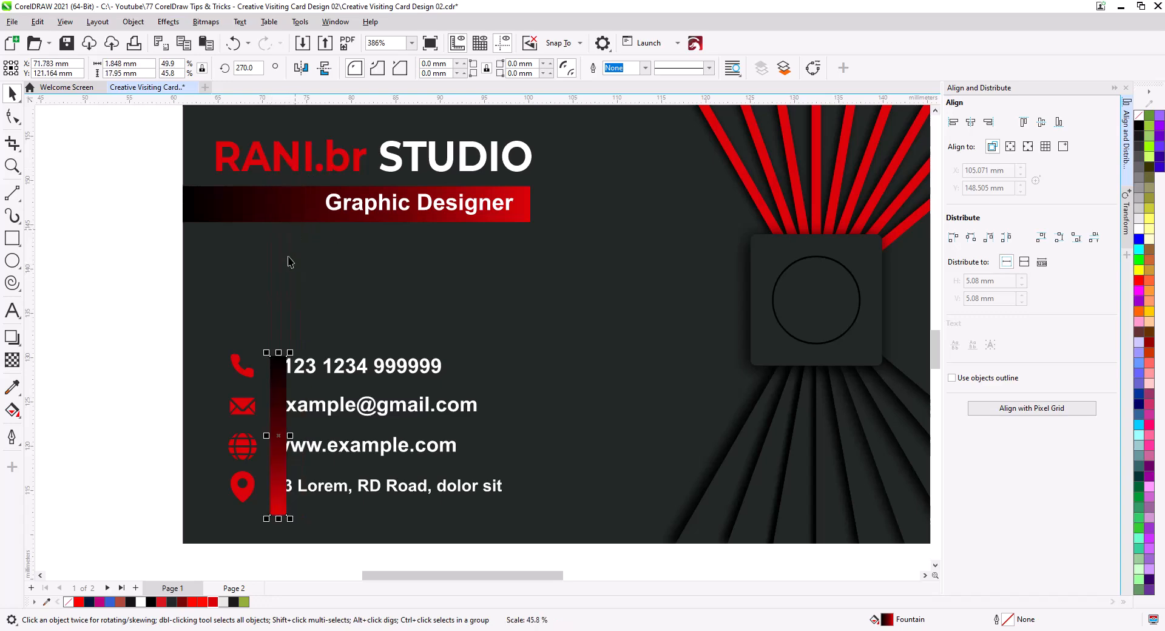
left_click(494, 293, "shift")
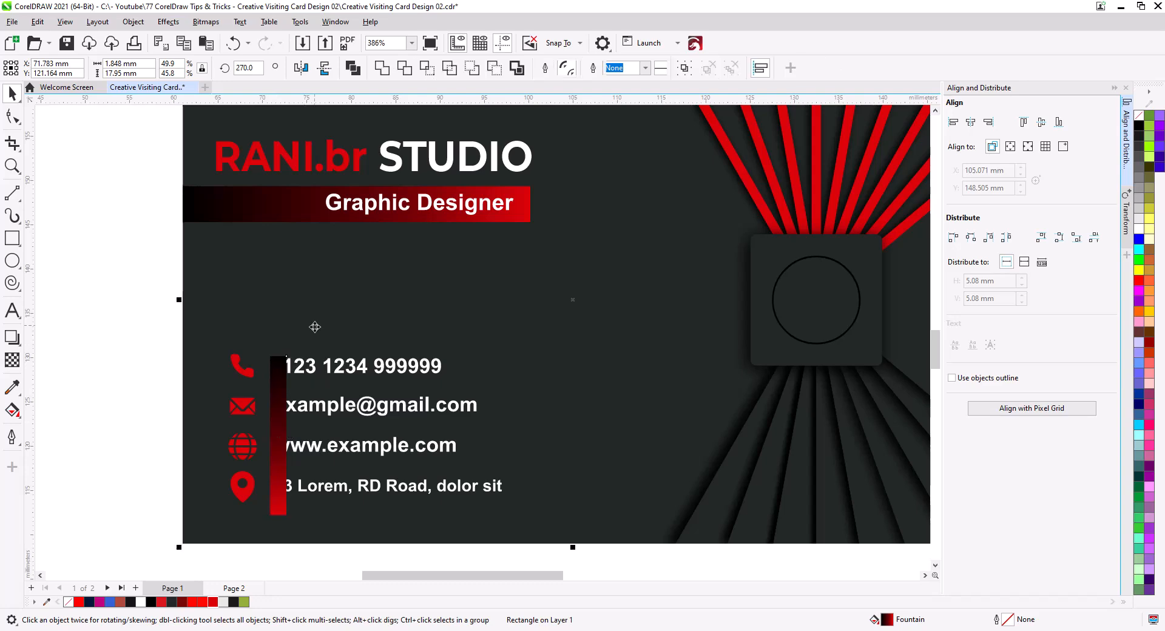
key("l")
left_click(159, 399)
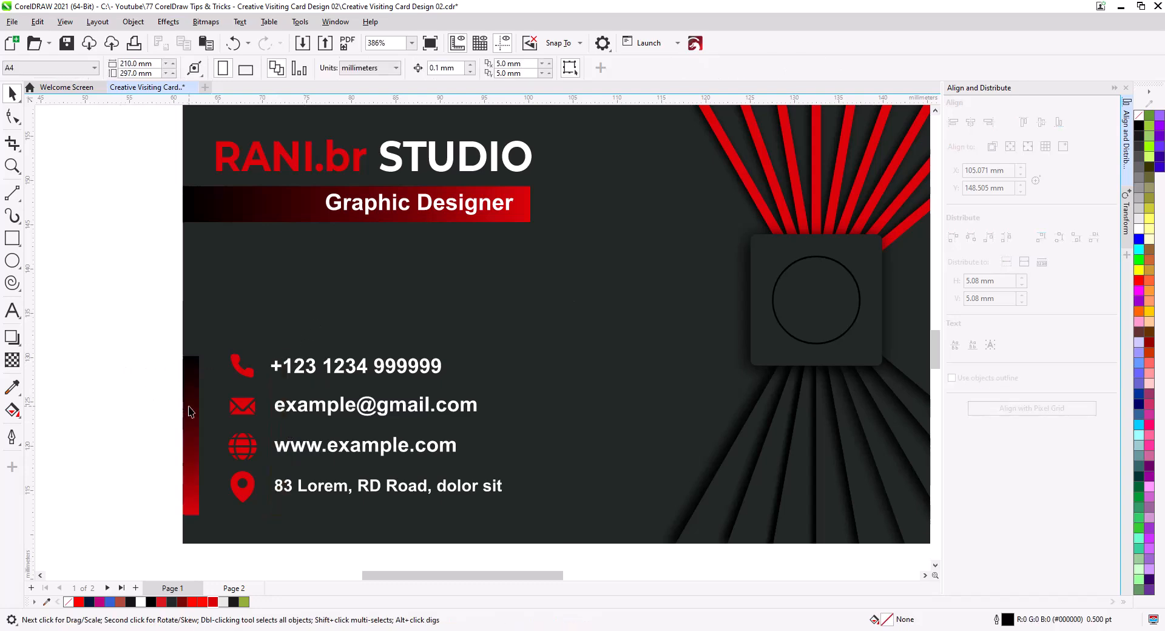
Step: Align the top of the vertical gradient bar with the top of the phone contact row
left_click(188, 408)
left_click(248, 375, "shift")
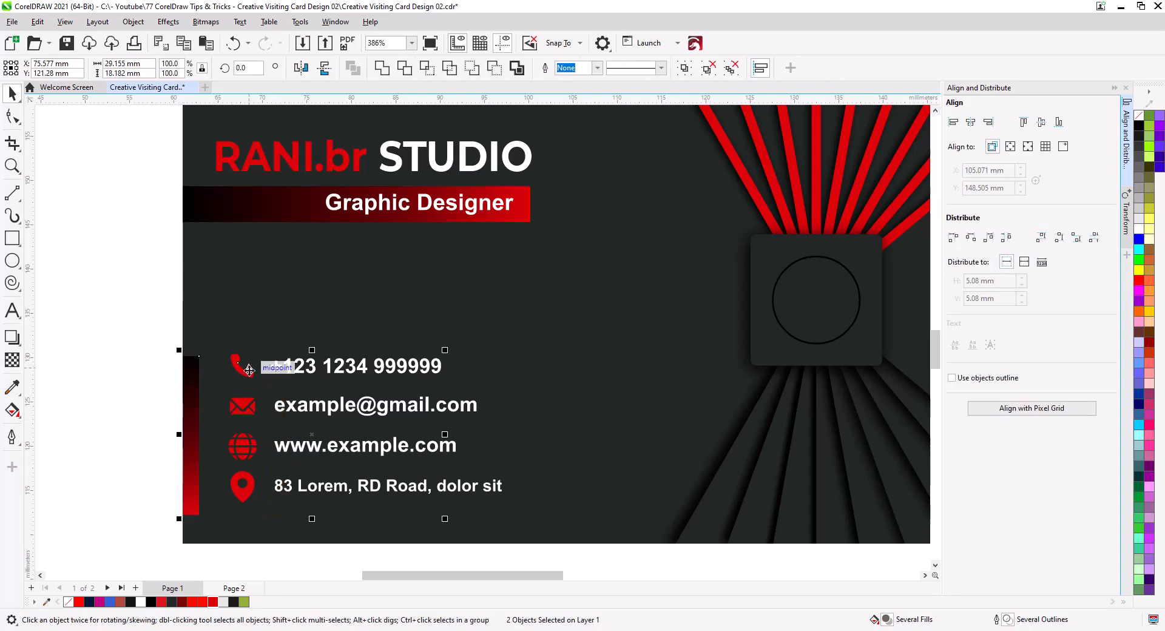
left_click(134, 417)
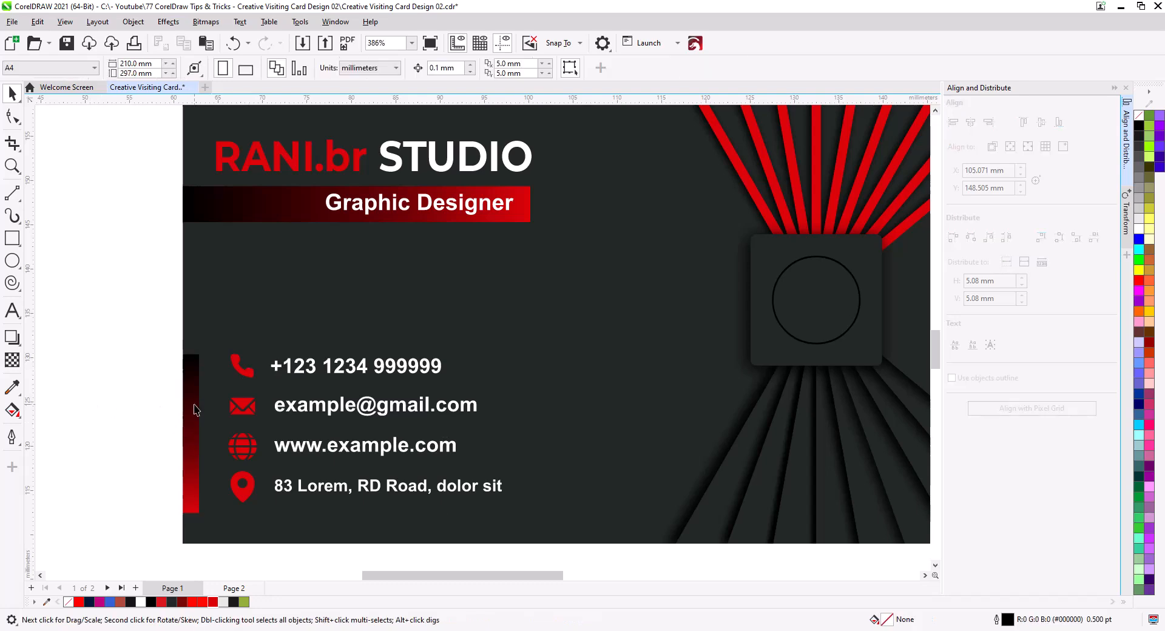
Step: Group the four contact rows and centre the group vertically on the vertical gradient bar
left_click_drag(155, 348, 545, 515)
key("ctrl+g")
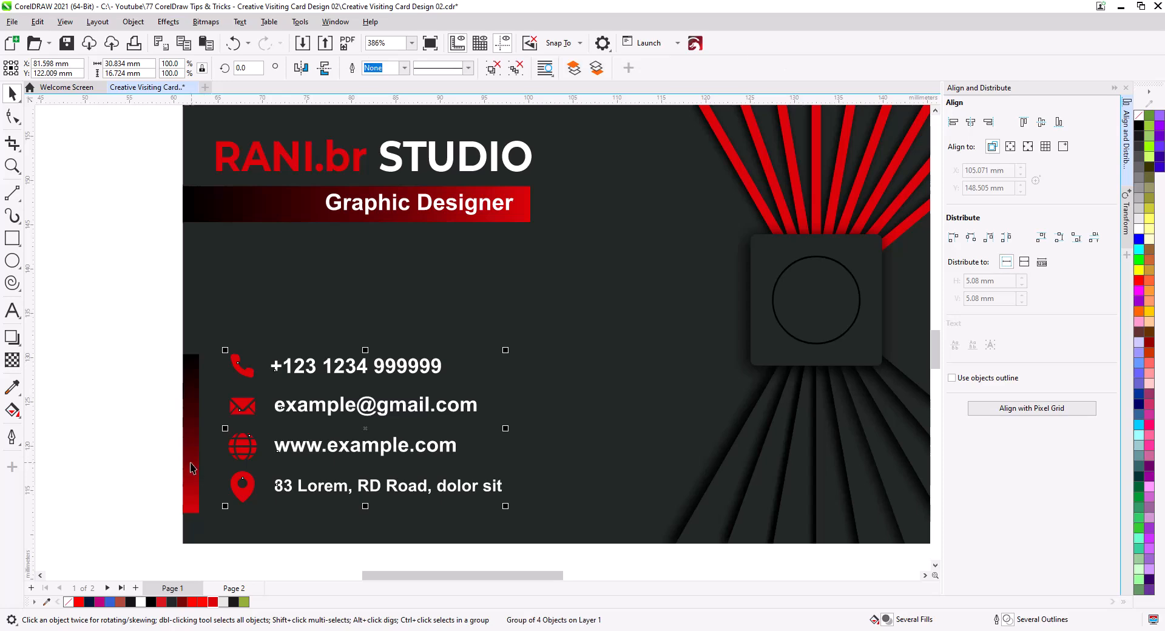
left_click(196, 473, "shift")
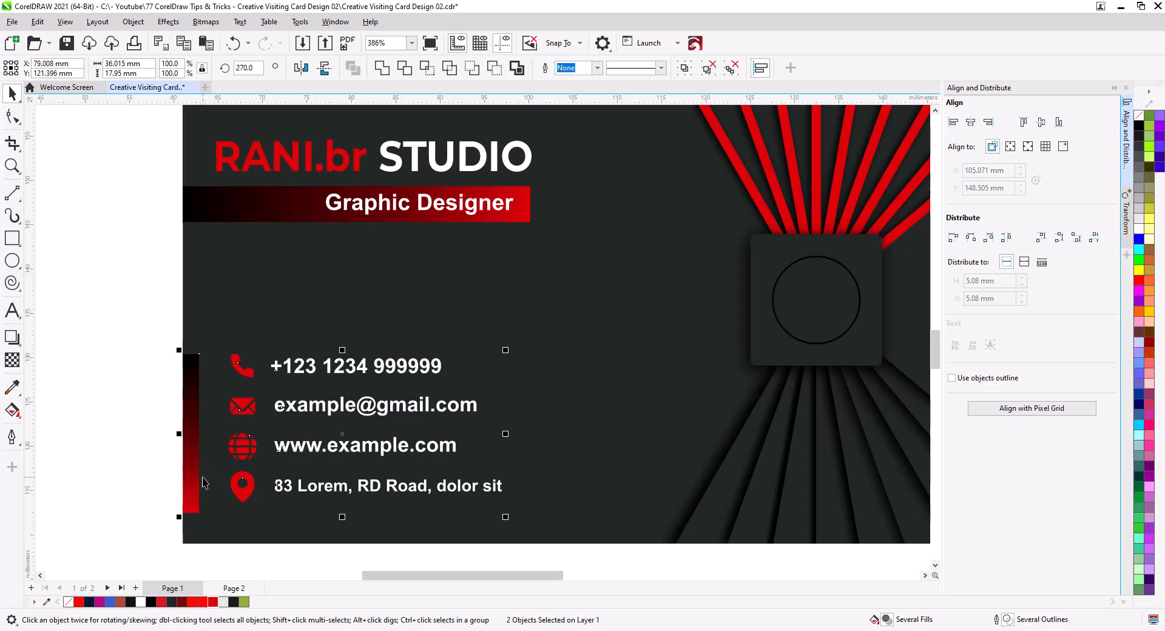
key("e")
left_click(137, 459)
Step: Enlarge the studio heading, gradient bar and Graphic Designer text together to about 108.9%, keeping the bar on the card's edge
scroll(436, 397, "down", 1)
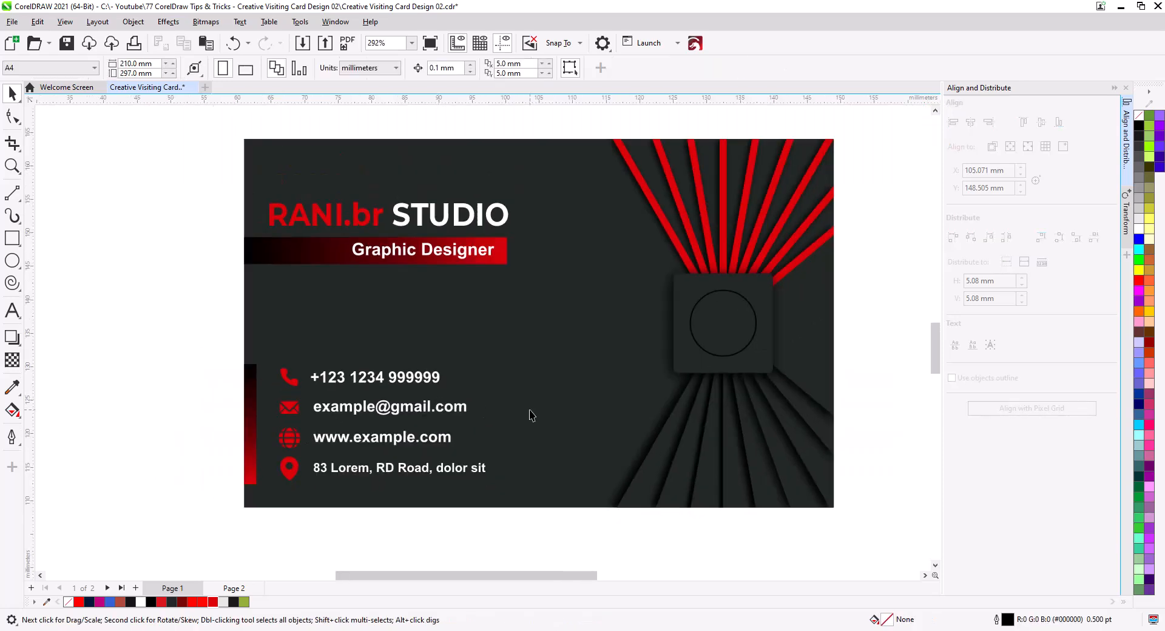
left_click_drag(540, 412, 503, 414)
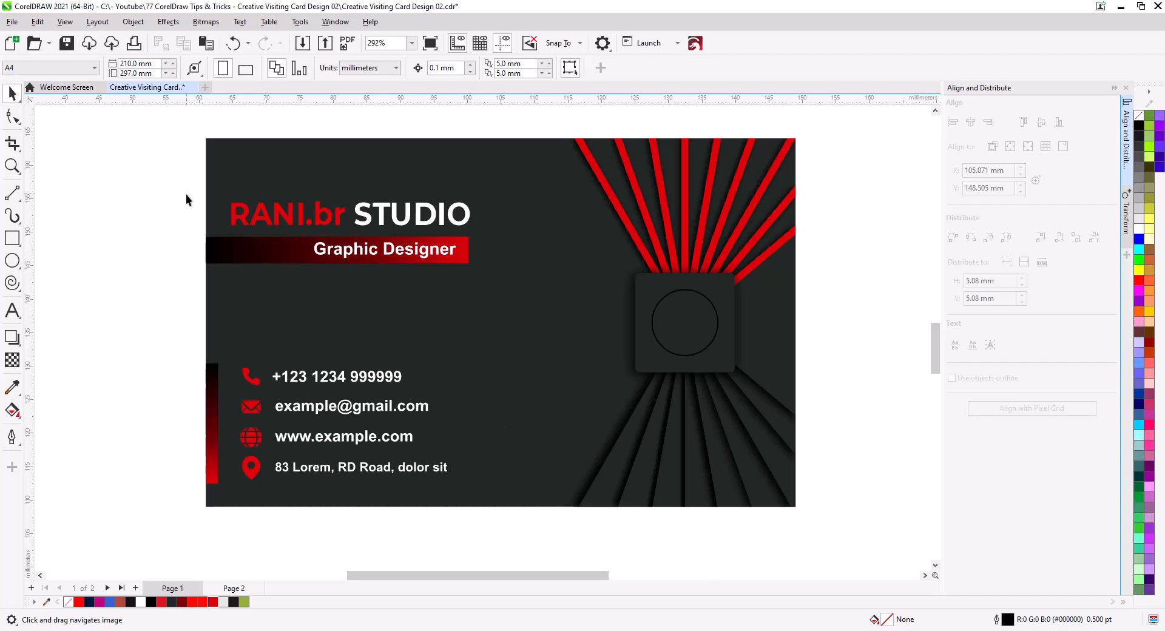
left_click_drag(191, 183, 493, 281)
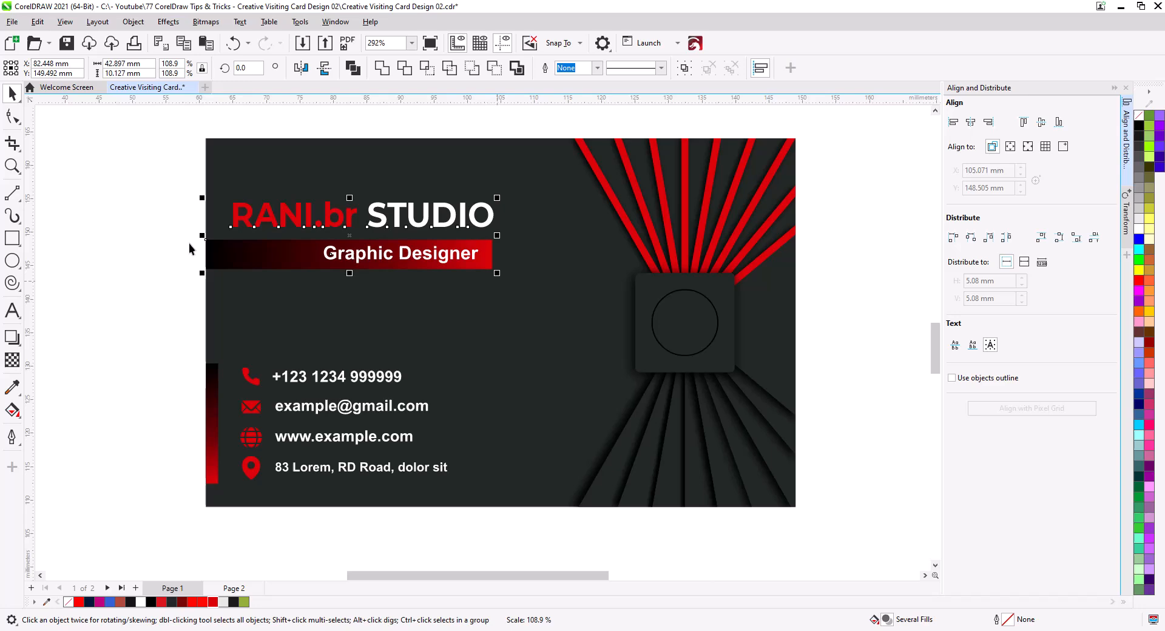
key("Escape")
left_click(247, 224)
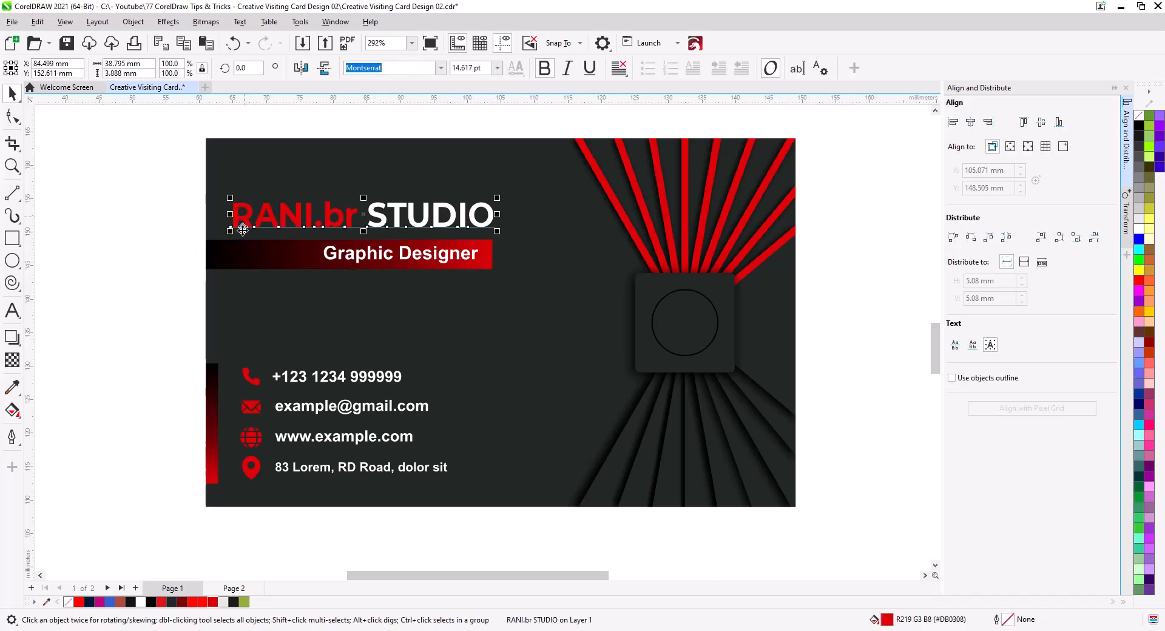
left_click(102, 265)
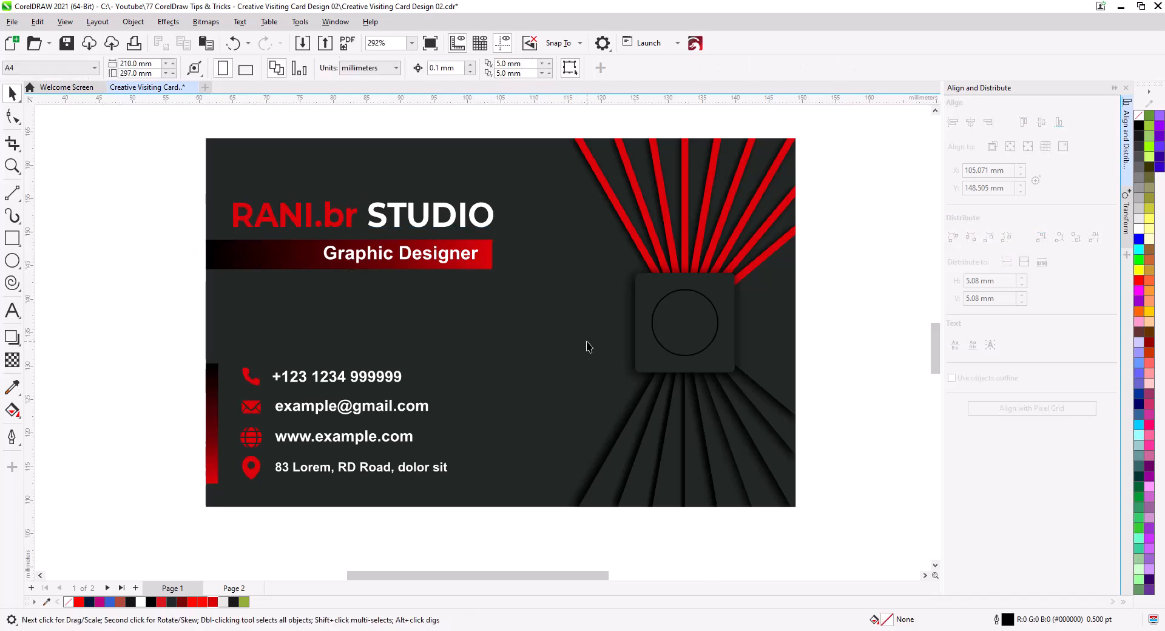
Step: Place a copy of the studio logo from outside the page onto the card, beside the rounded square
scroll(468, 332, "down", 5)
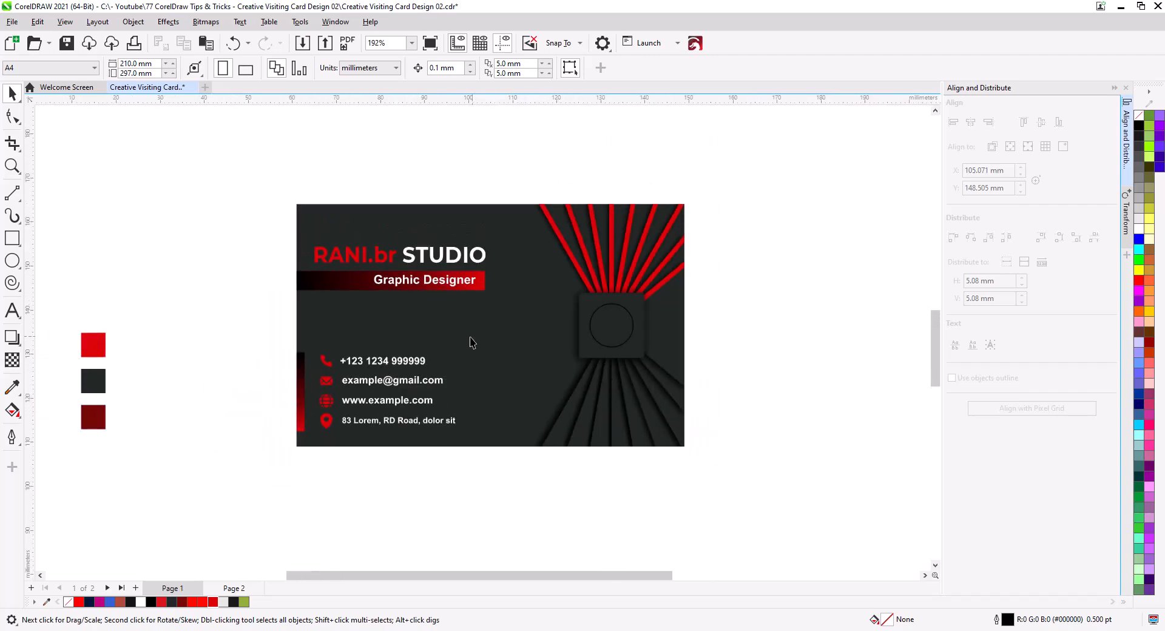
left_click_drag(111, 438, 142, 412)
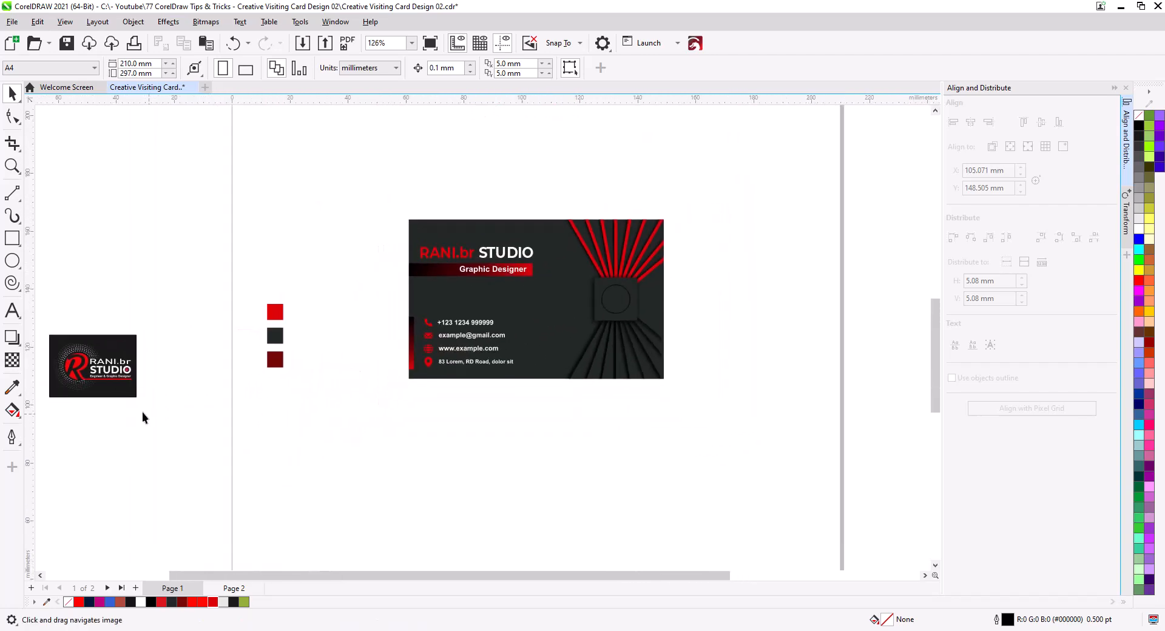
left_click_drag(81, 373, 539, 307)
left_click(567, 336)
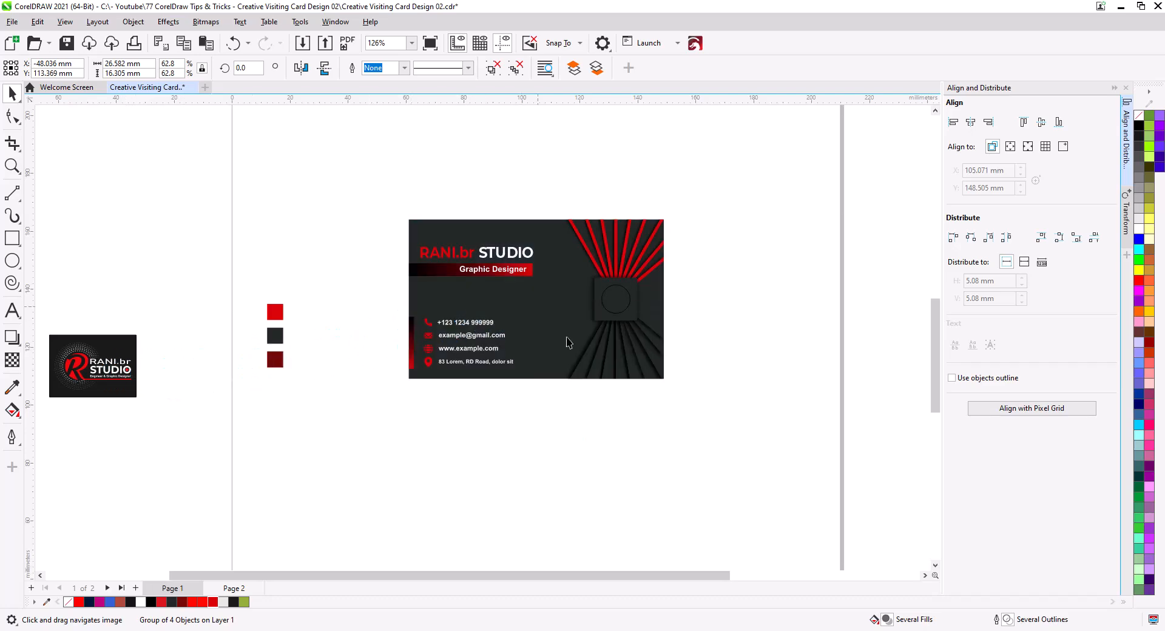
scroll(581, 331, "up", 5)
scroll(581, 330, "up", 4)
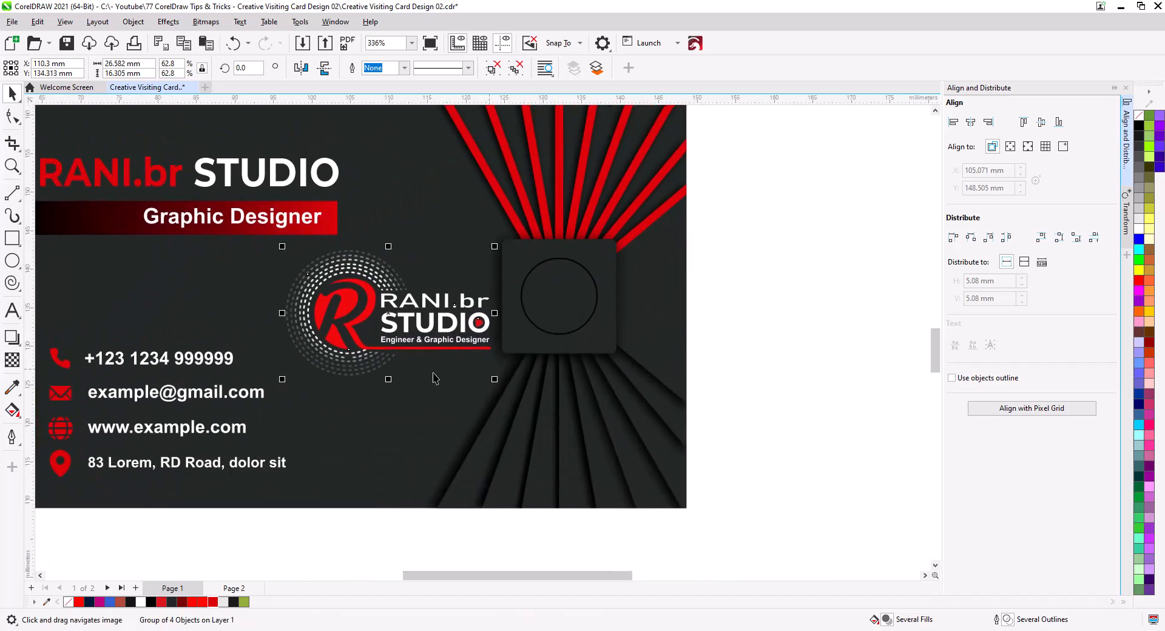
left_click_drag(475, 356, 444, 373)
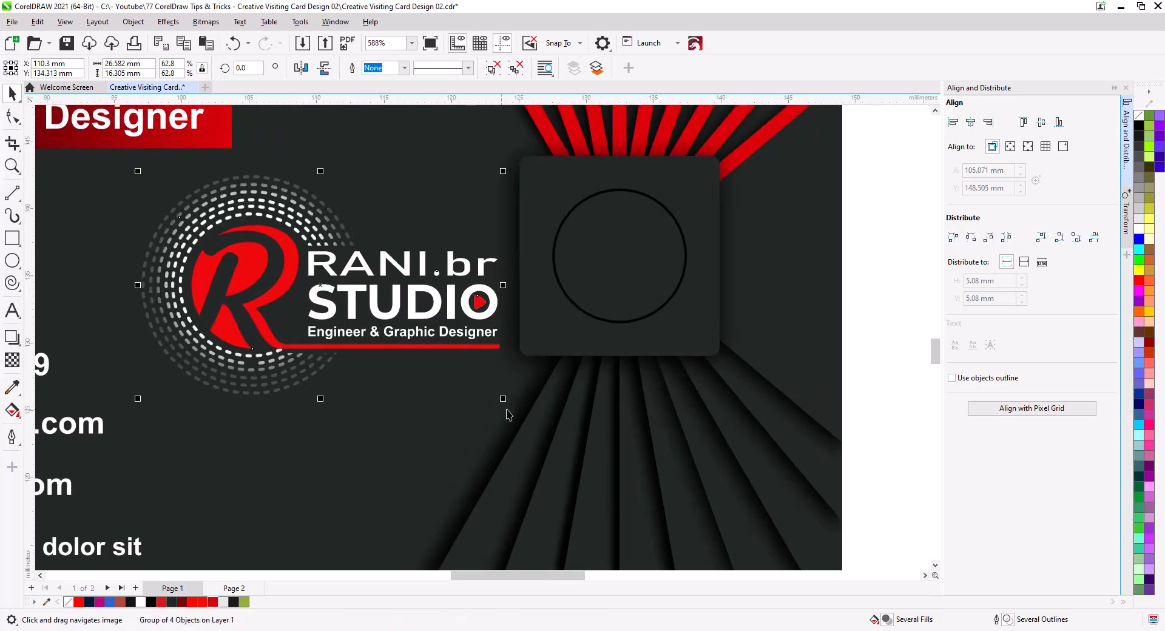
Step: Scale the logo copy down to about 15.3 × 9.4 mm and place its round emblem over the circle in the rounded square
left_click_drag(506, 402, 428, 351)
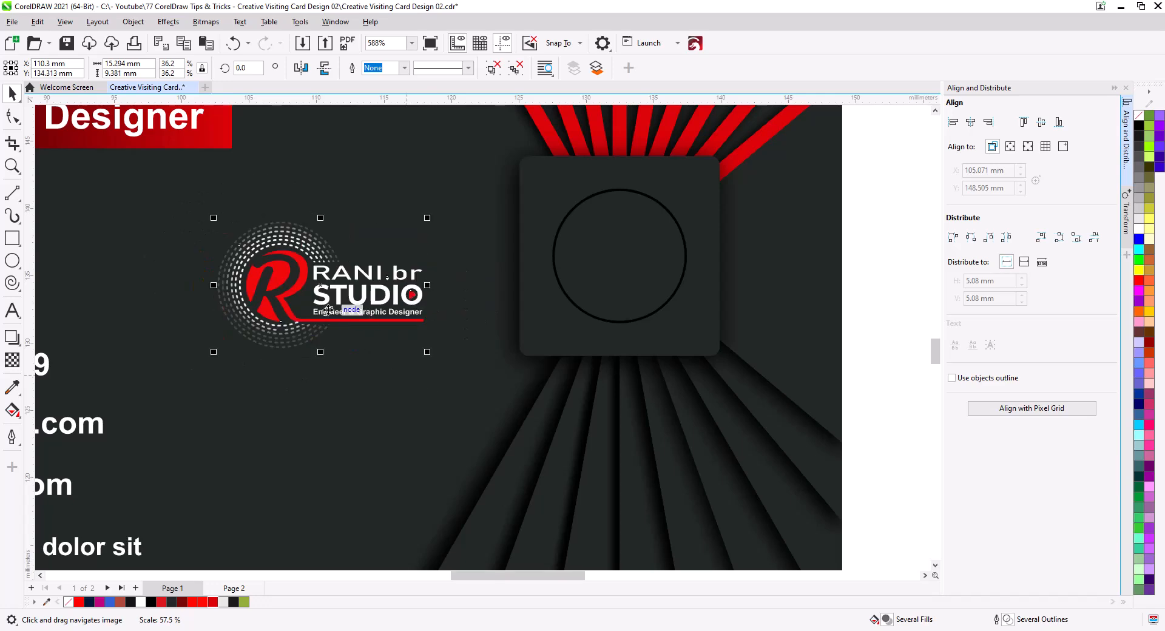
left_click_drag(321, 303, 662, 281)
left_click_drag(653, 348, 520, 395)
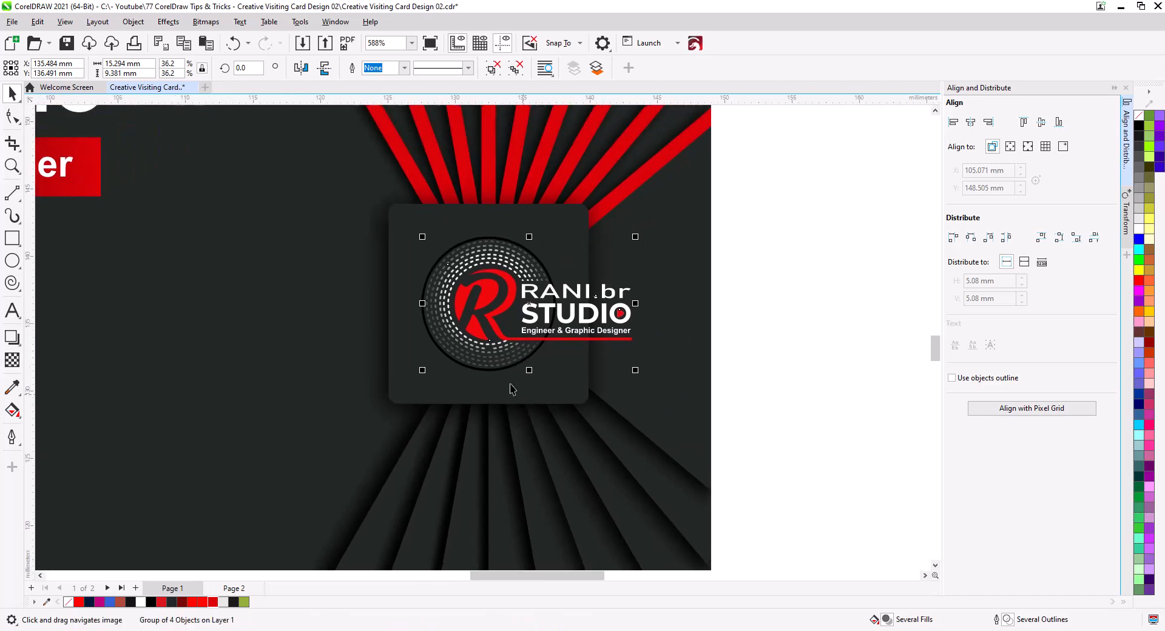
scroll(510, 388, "up", 3)
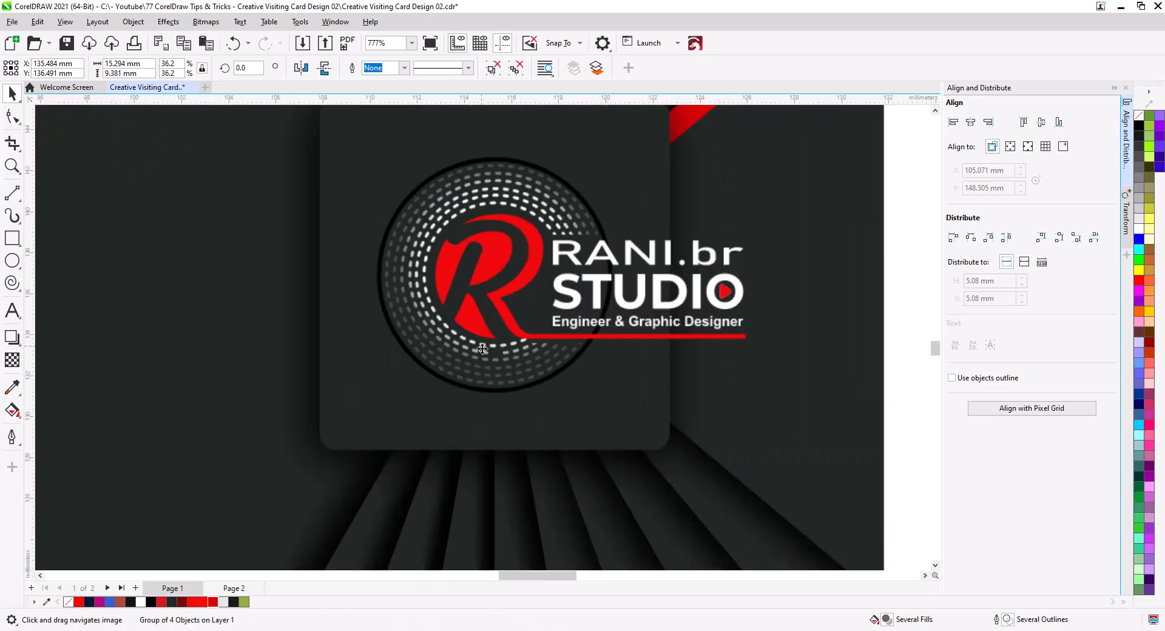
Step: Delete the black circle outline behind the logo's emblem
left_click(552, 386)
key("Delete")
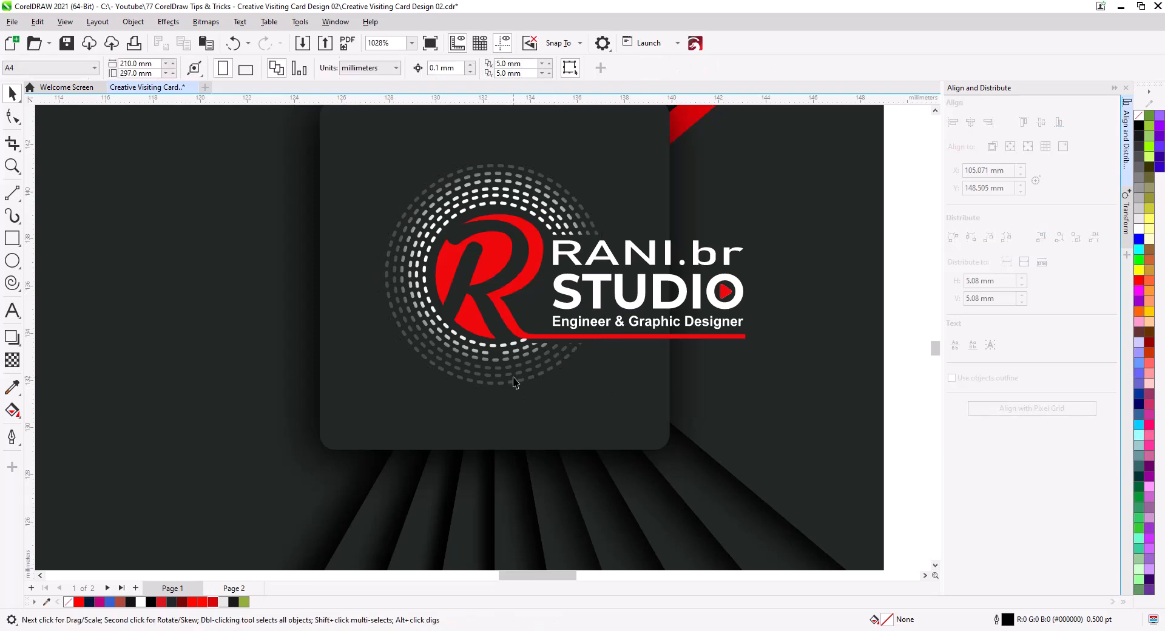
scroll(512, 382, "down", 4)
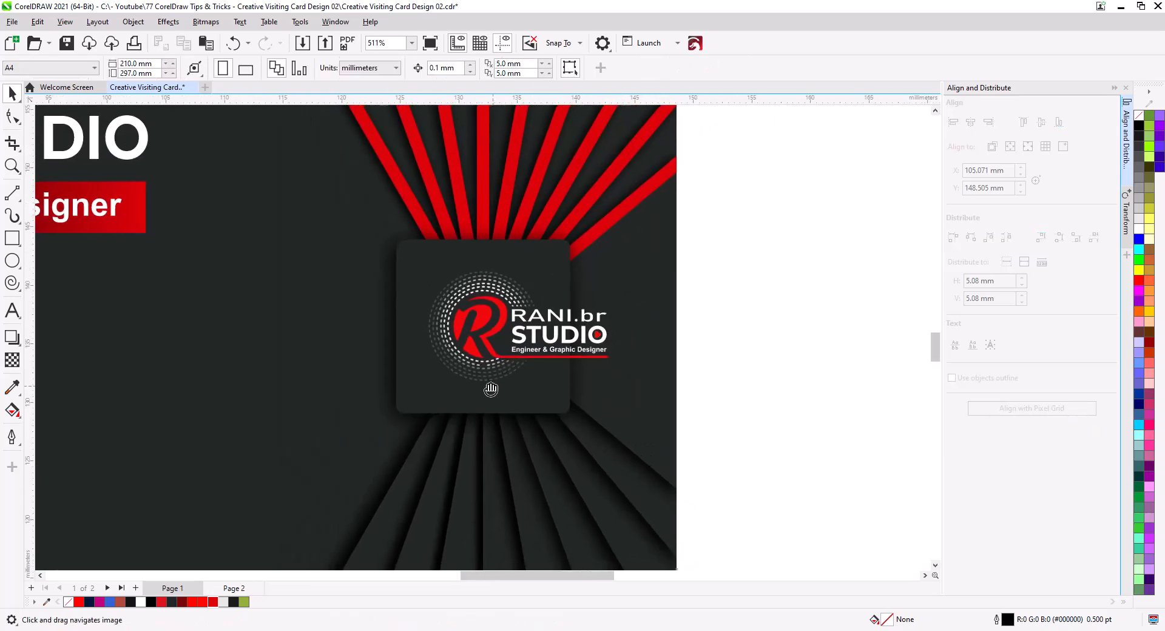
Step: Enlarge the logo to about 17.7 × 10.8 mm and centre its round emblem on the rounded square
left_click_drag(491, 389, 476, 384)
left_click(553, 341)
left_click_drag(596, 379, 625, 396)
left_click(389, 308, "shift")
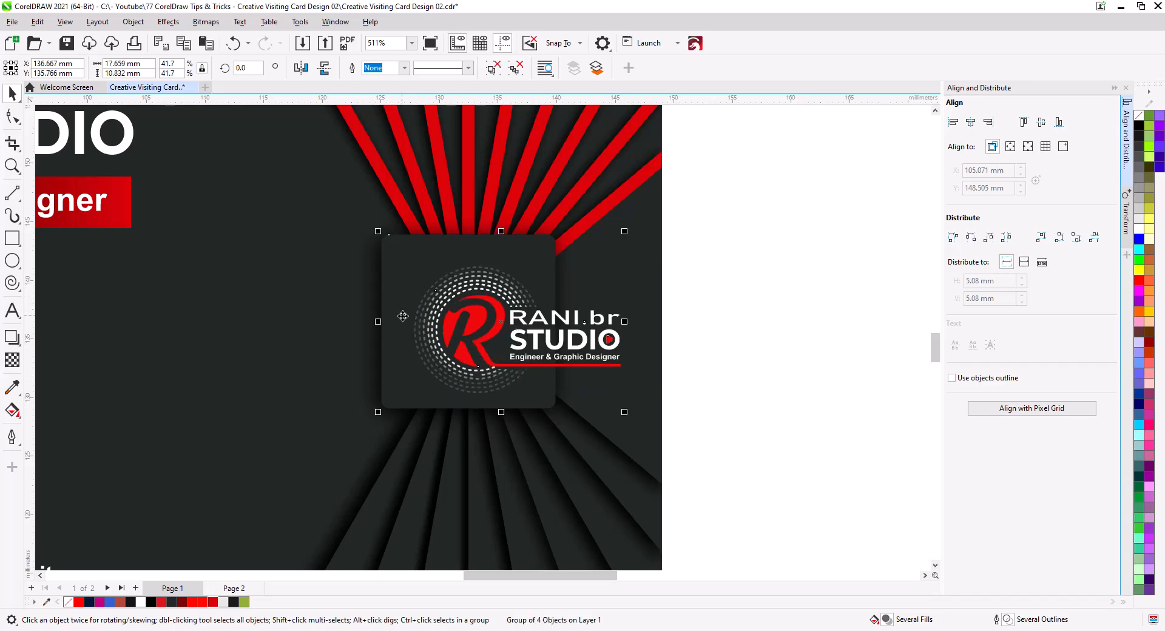
key("c")
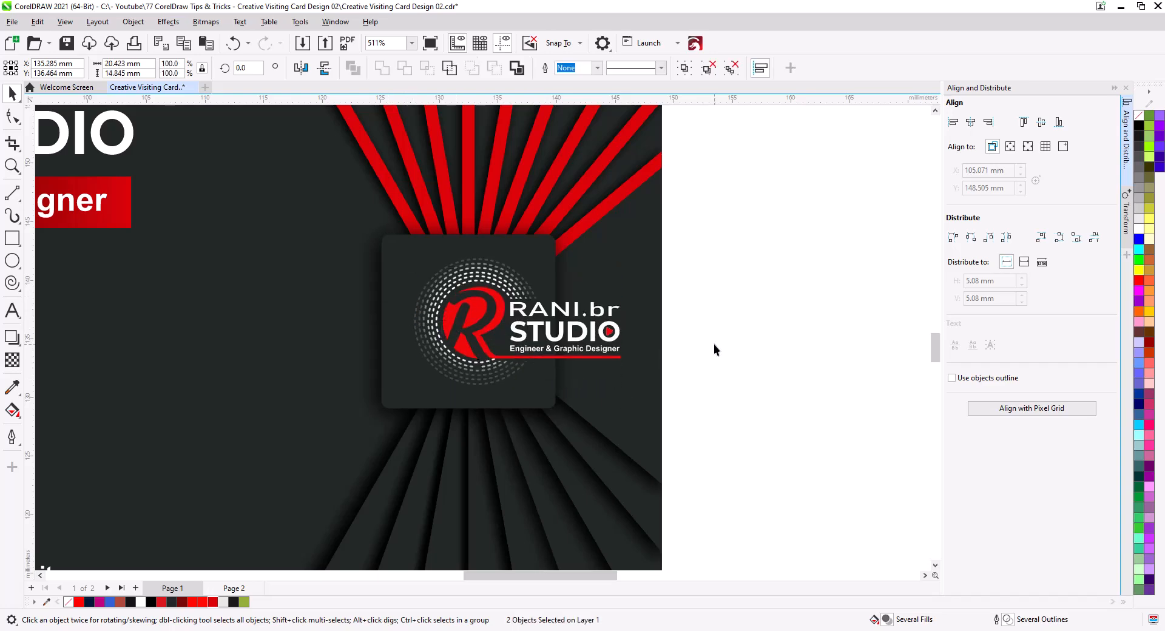
left_click(713, 344)
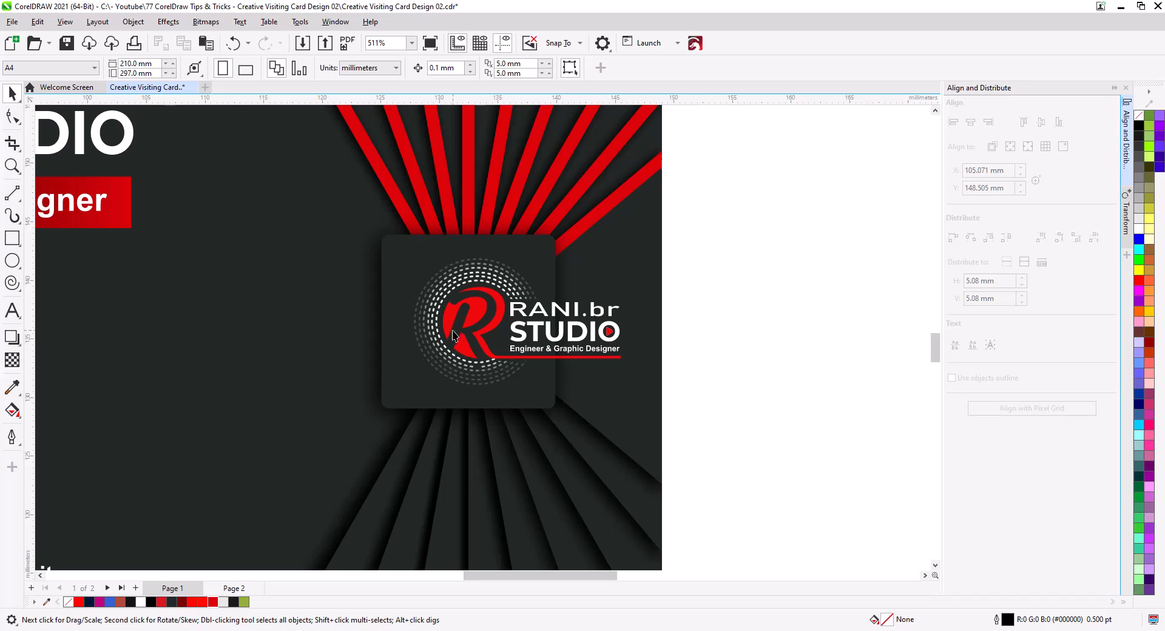
left_click_drag(452, 335, 447, 334)
left_click(698, 344)
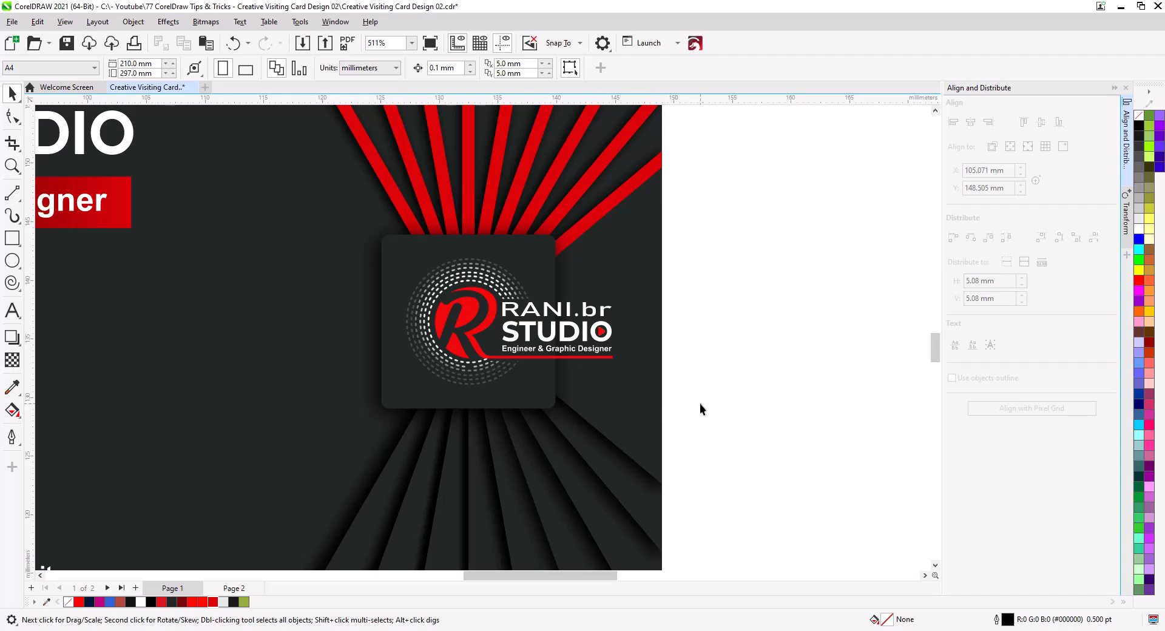
Step: Duplicate the entire card directly below the original to start the back side
scroll(687, 394, "down", 5)
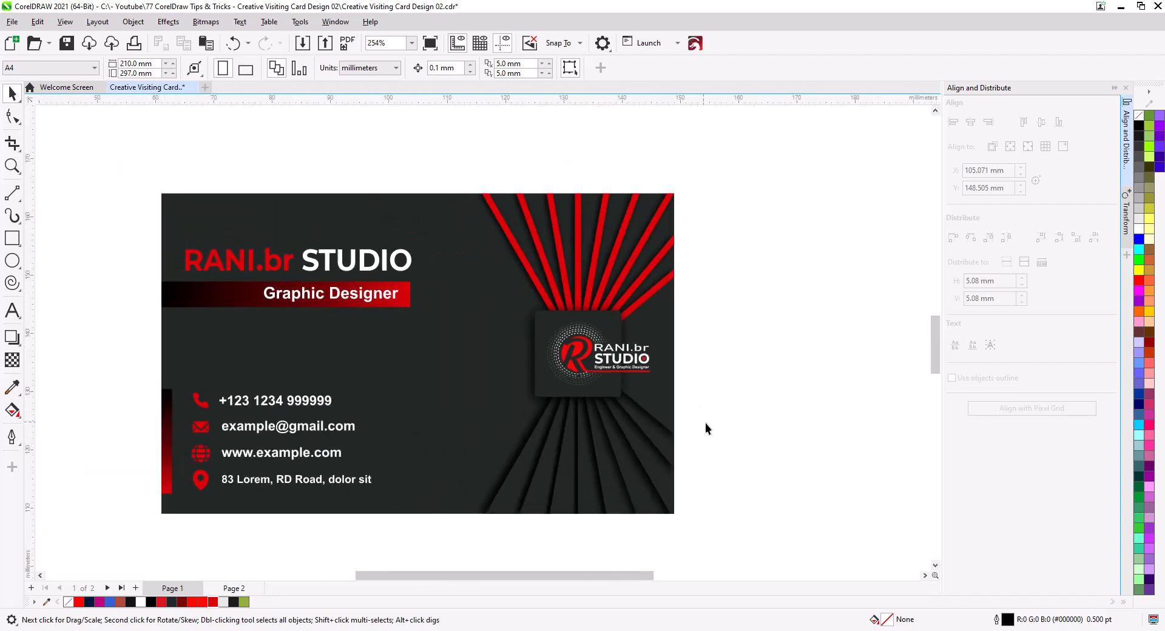
left_click_drag(709, 425, 737, 358)
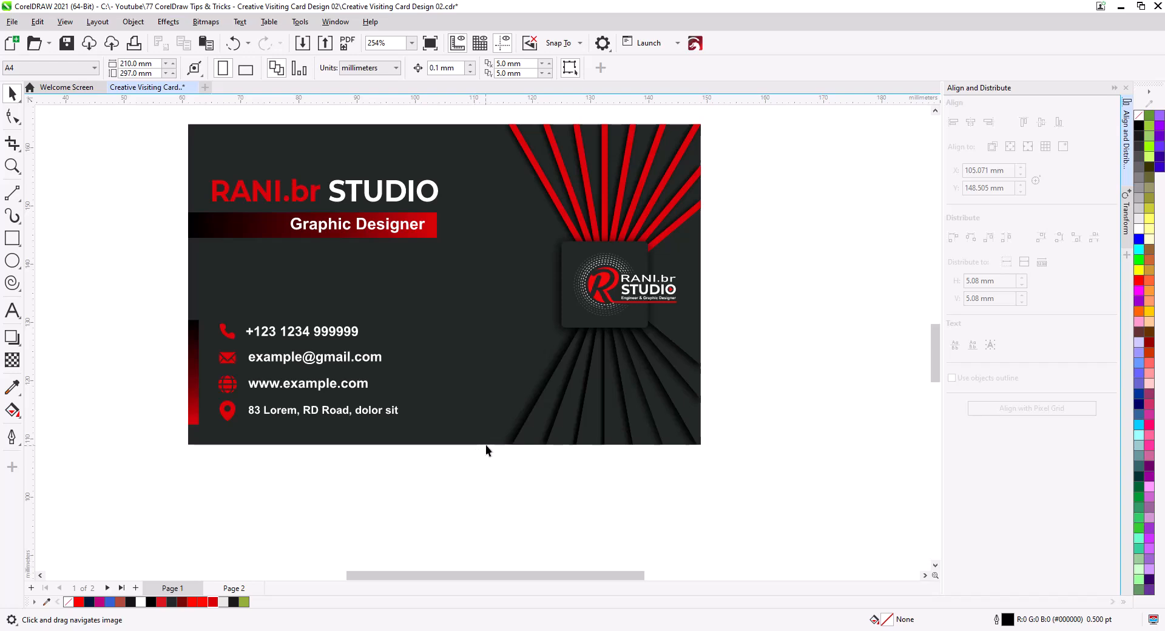
scroll(489, 444, "down", 2)
left_click_drag(505, 439, 510, 375)
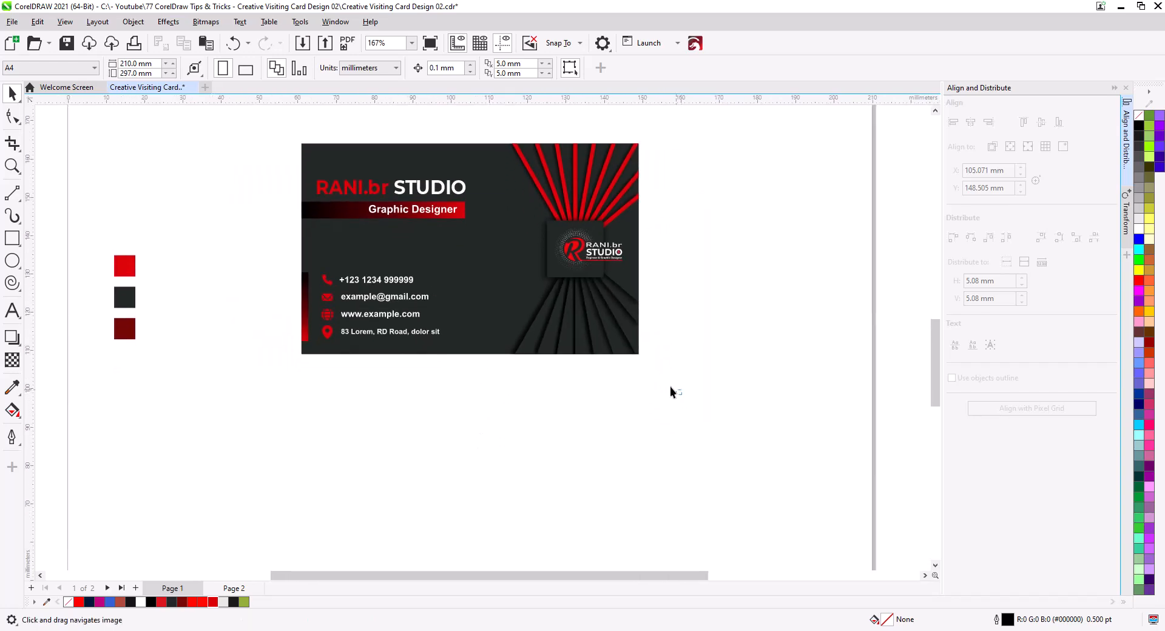
left_click_drag(671, 392, 287, 130)
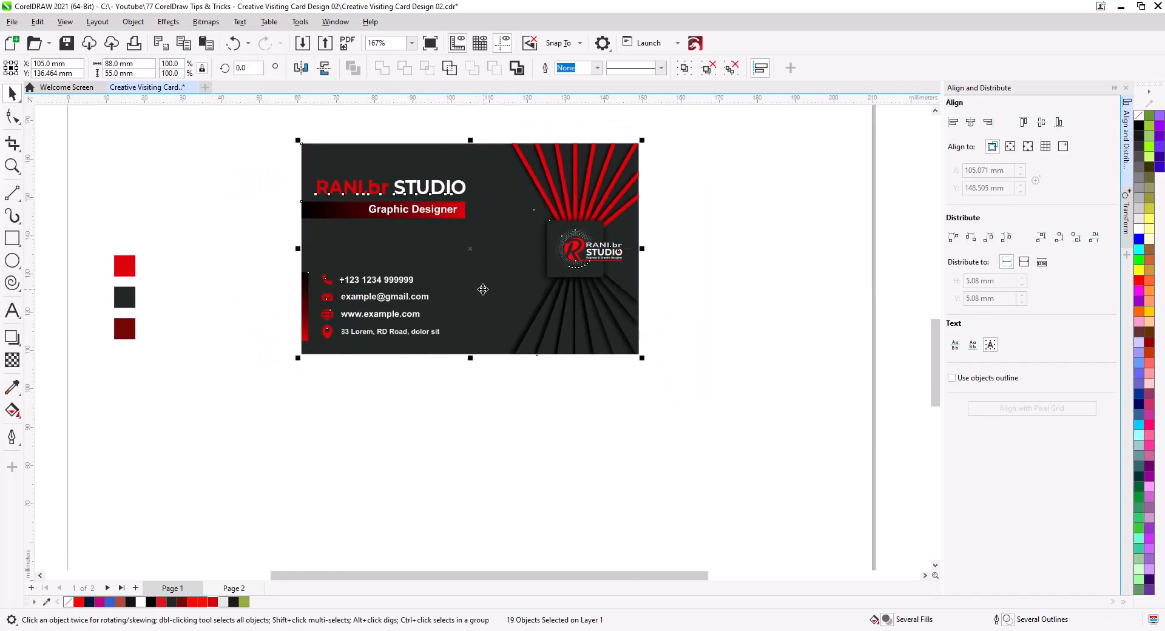
left_click_drag(495, 250, 483, 482)
left_click(510, 504)
scroll(586, 498, "down", 3)
left_click(728, 371)
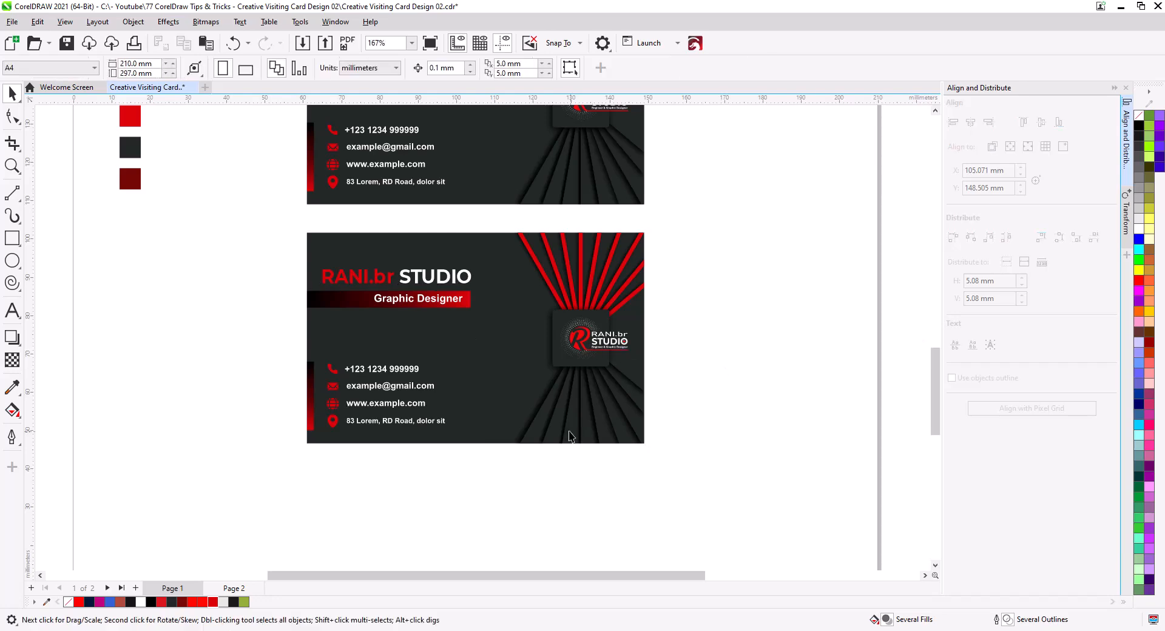
Step: Delete the studio heading, tagline bar, contact rows and vertical gradient bar from the lower card
scroll(560, 425, "up", 1)
left_click_drag(521, 349, 546, 382)
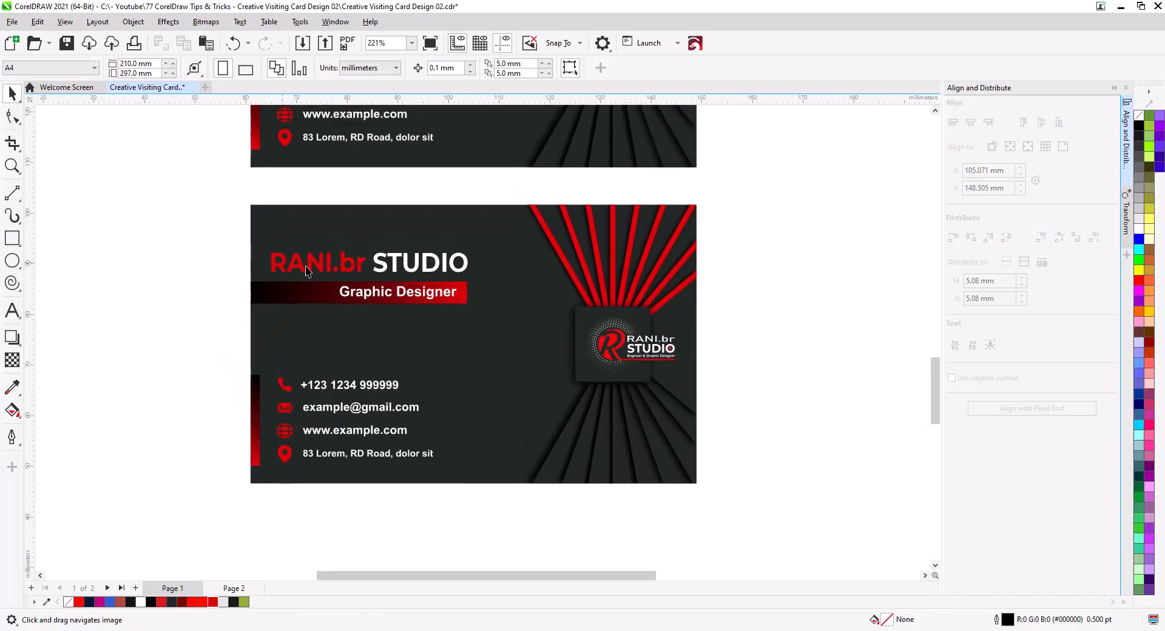
left_click_drag(225, 227, 483, 485)
key("Delete")
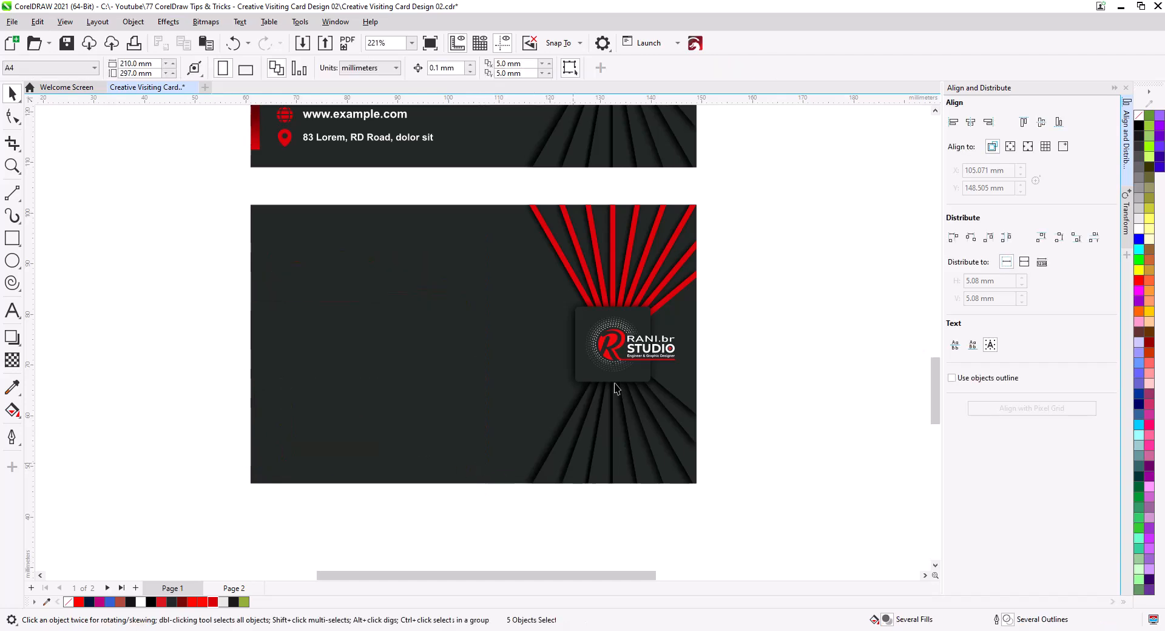
Step: Move the lower card's logo to the empty left area and enlarge it to about 41.1 × 25.2 mm, centred vertically on the card
left_click(614, 351)
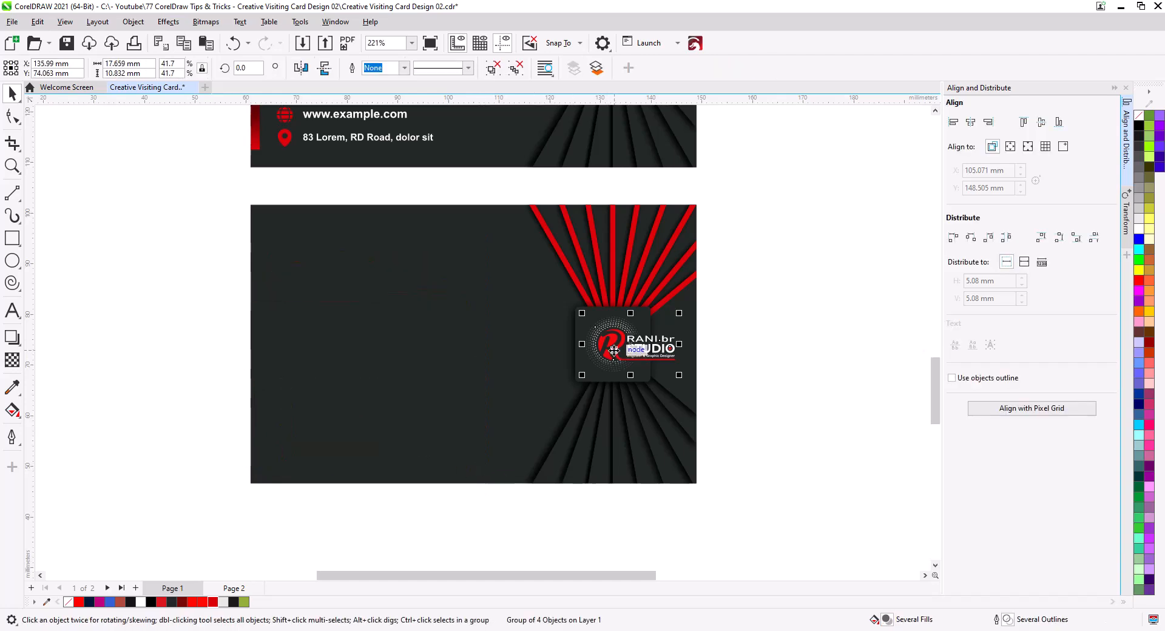
left_click_drag(614, 350, 322, 343)
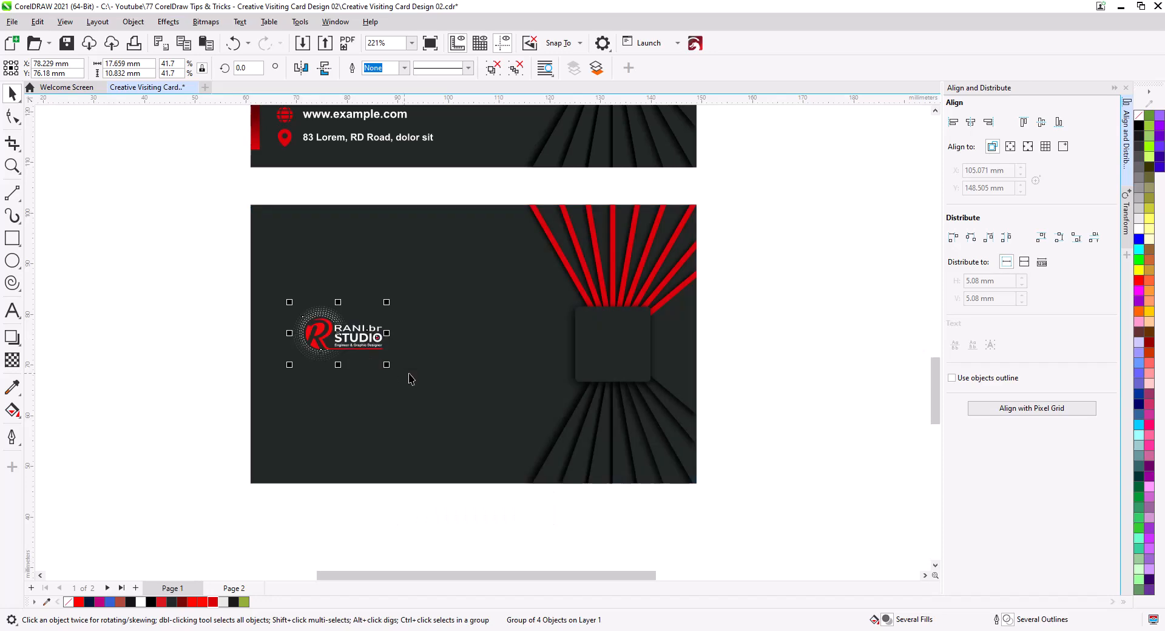
left_click_drag(389, 366, 561, 439)
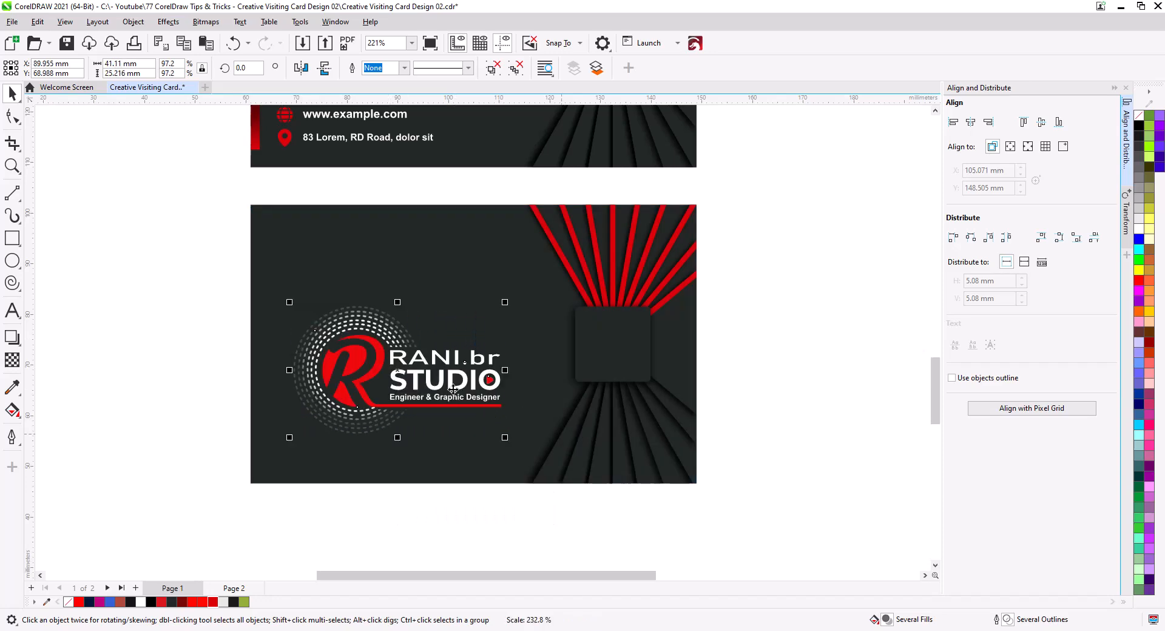
left_click(381, 287, "shift")
key("e")
left_click(172, 345)
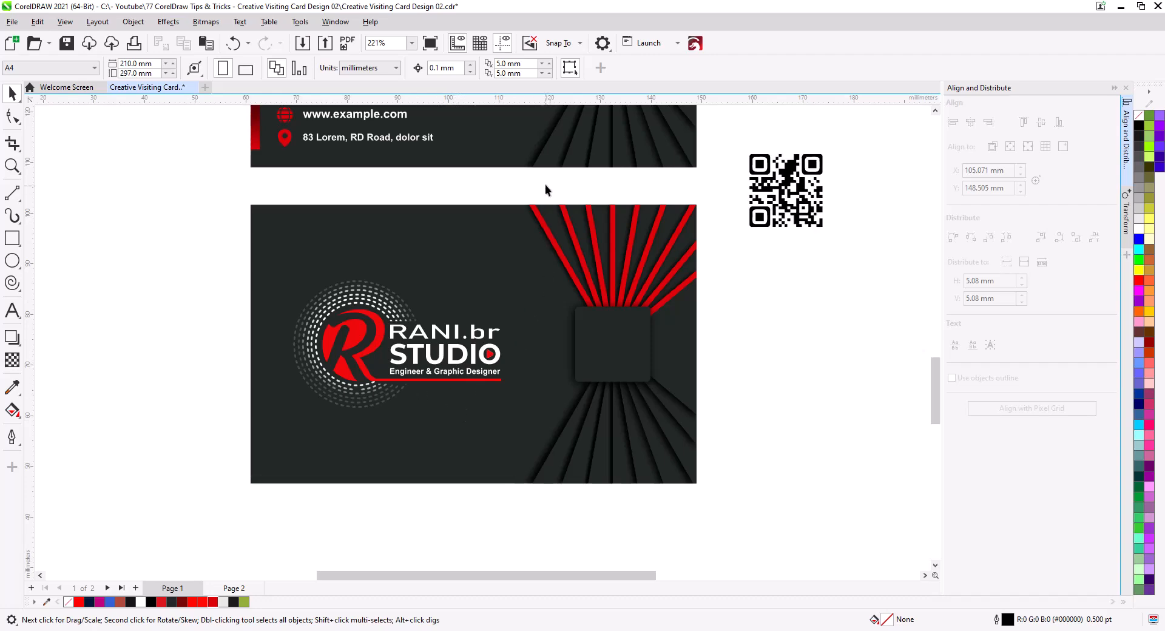
Step: Move the QR code onto the lower card's rounded square and centre it there horizontally and vertically
left_click_drag(545, 185, 546, 223)
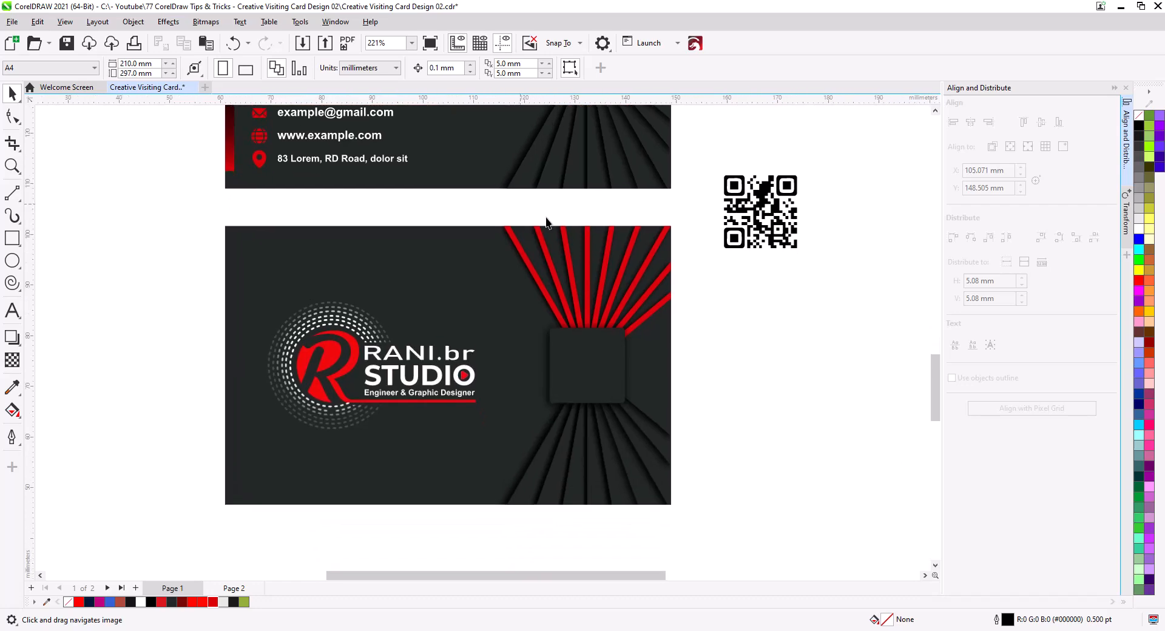
scroll(547, 219, "up", 1)
left_click_drag(784, 215, 599, 399)
scroll(617, 411, "up", 7)
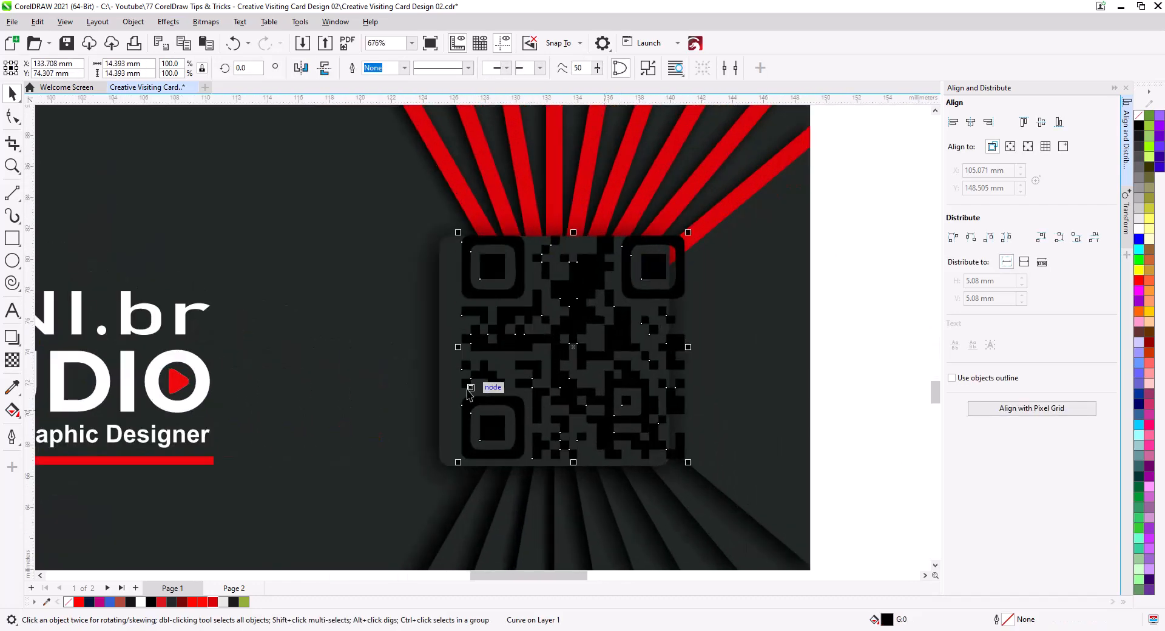
left_click(450, 387, "shift")
key("c")
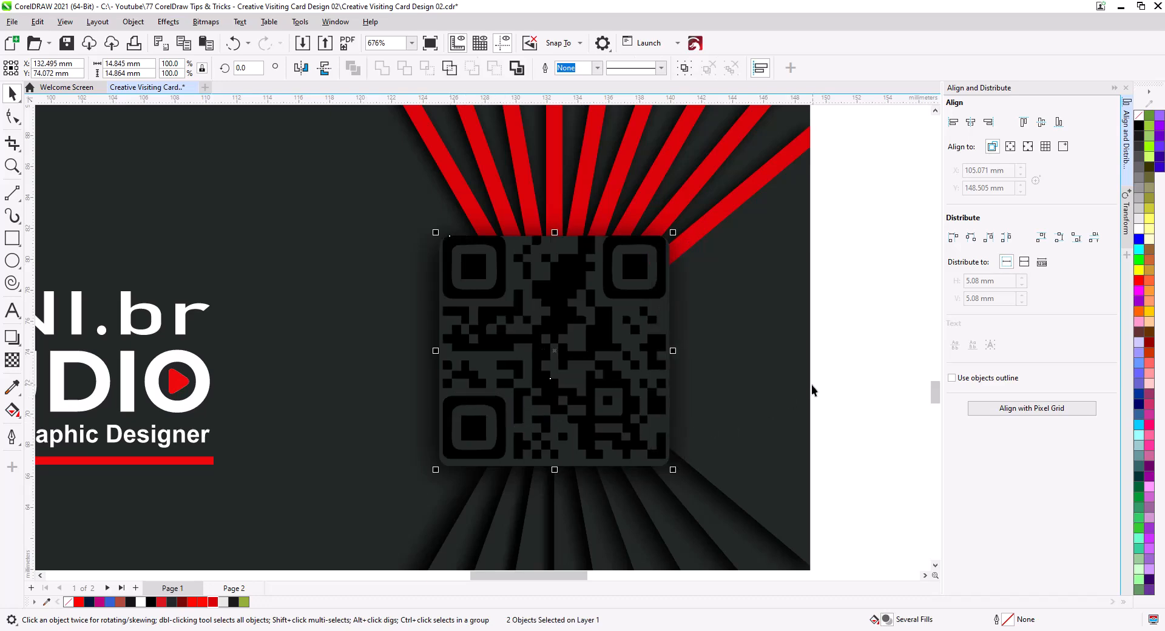
key("e")
left_click(857, 395)
Step: Scale the QR code down to about 13.2 mm square from its centre and fill it white
left_click(610, 351)
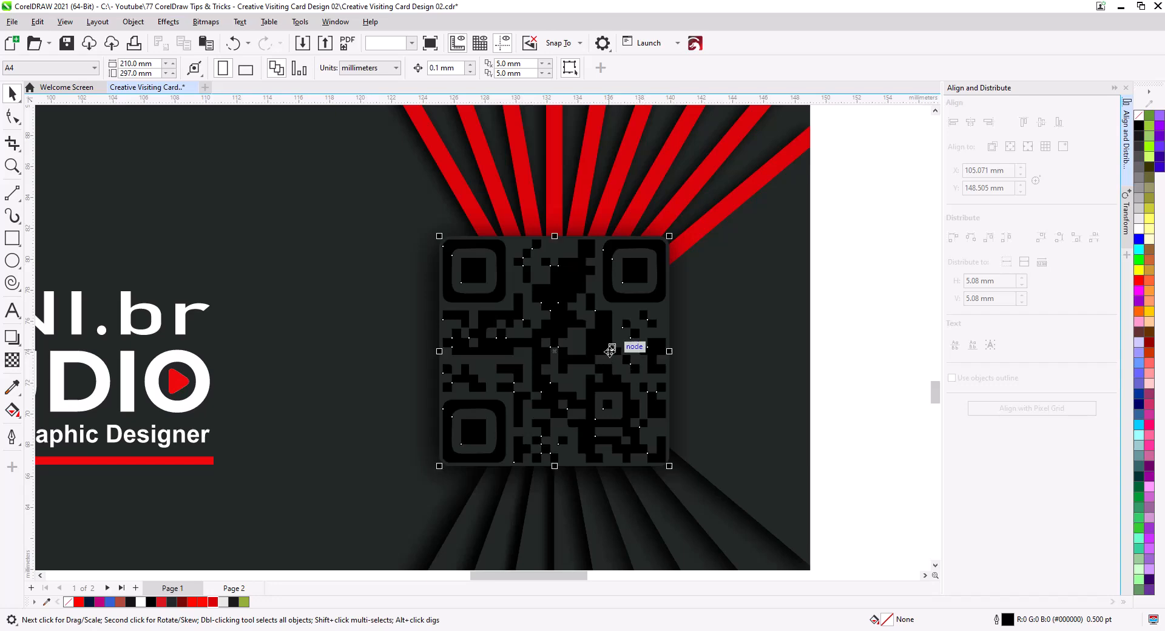
left_click_drag(670, 465, 662, 466)
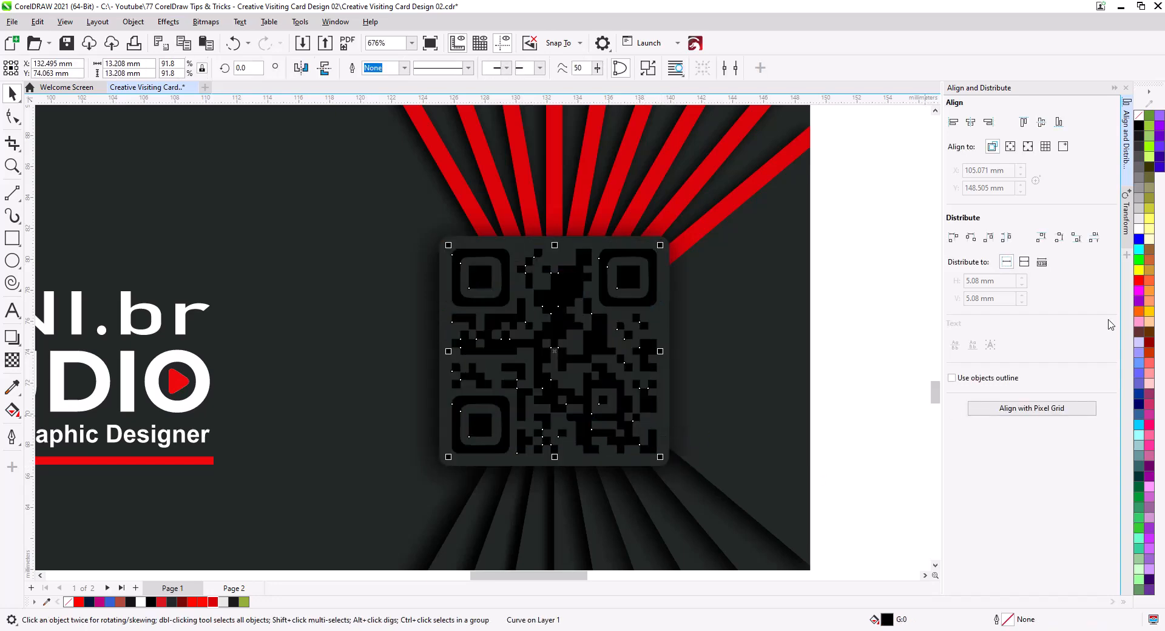
left_click(1138, 230)
left_click(885, 275)
scroll(621, 325, "down", 2)
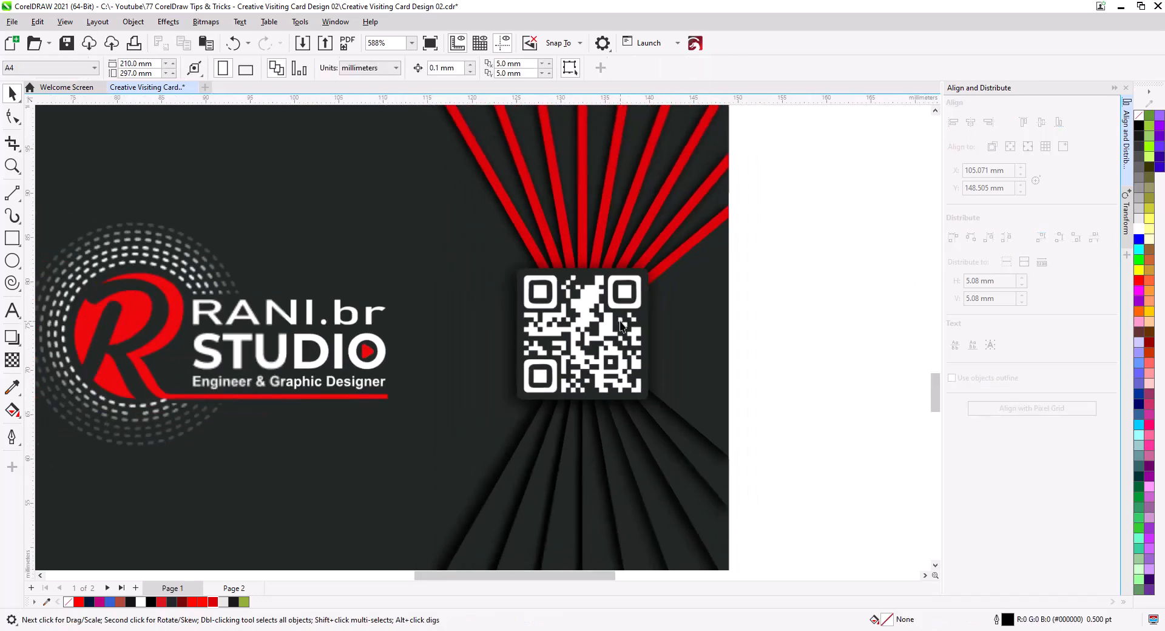
Step: Close the Align and Distribute docker and show both finished card sides together
scroll(620, 323, "down", 4)
left_click_drag(618, 364, 648, 442)
scroll(666, 432, "down", 2)
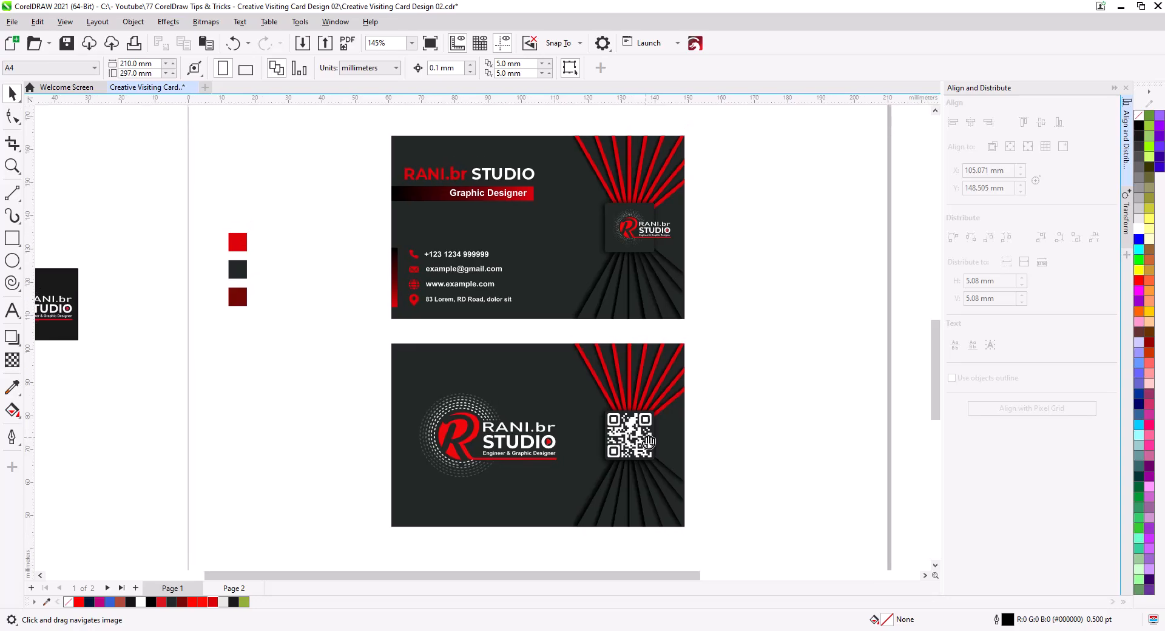
left_click(1126, 87)
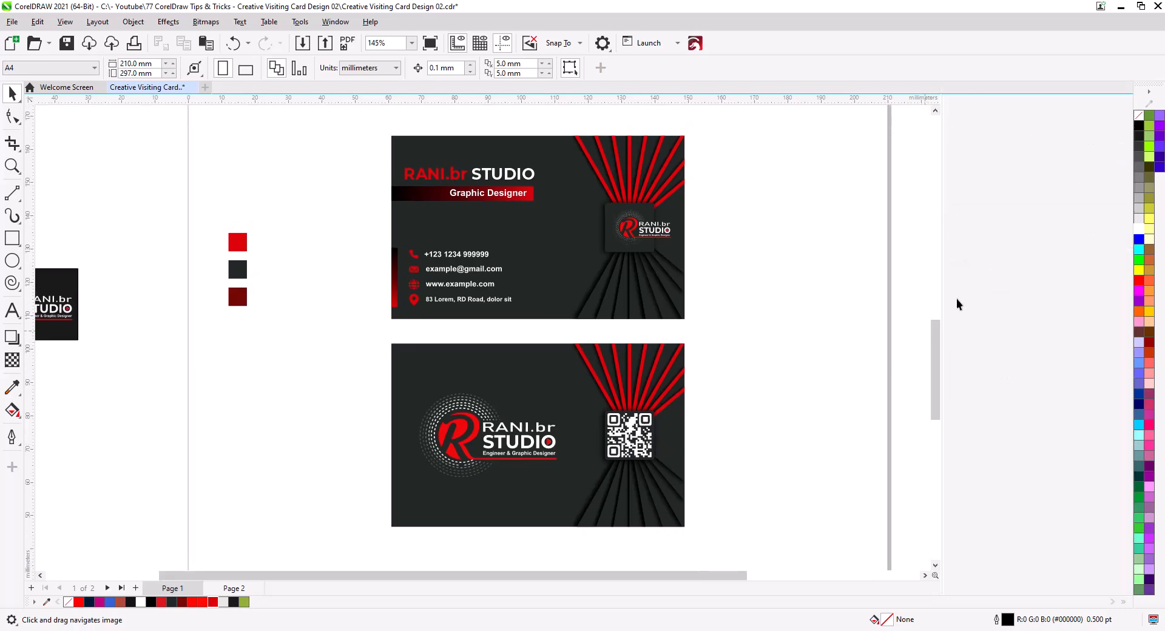
left_click_drag(898, 343, 854, 346)
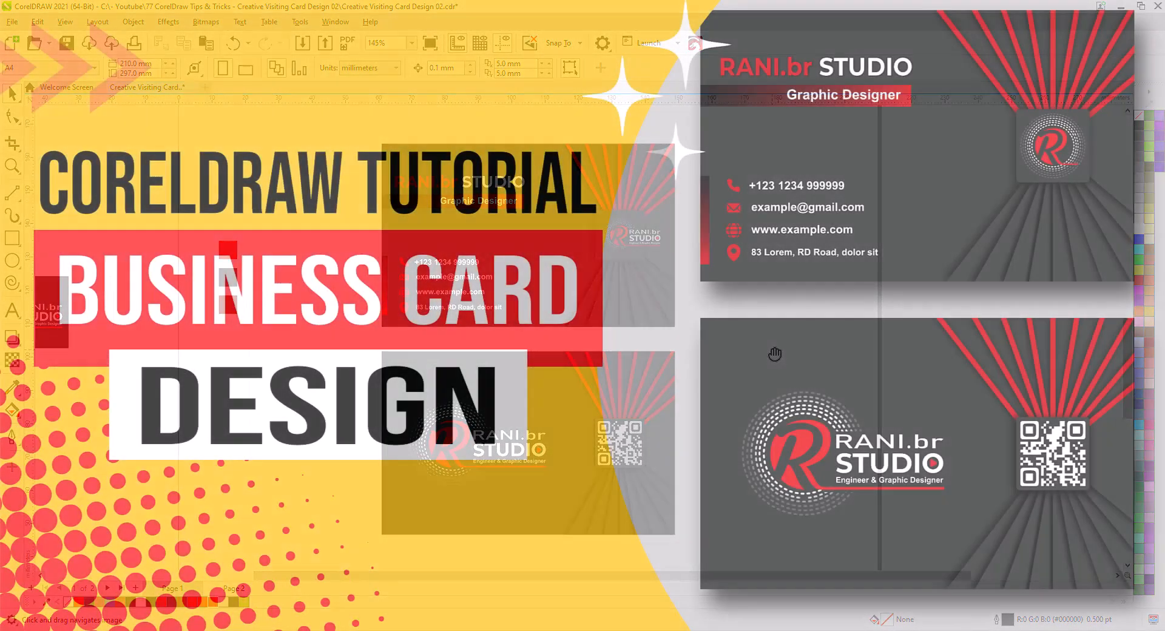